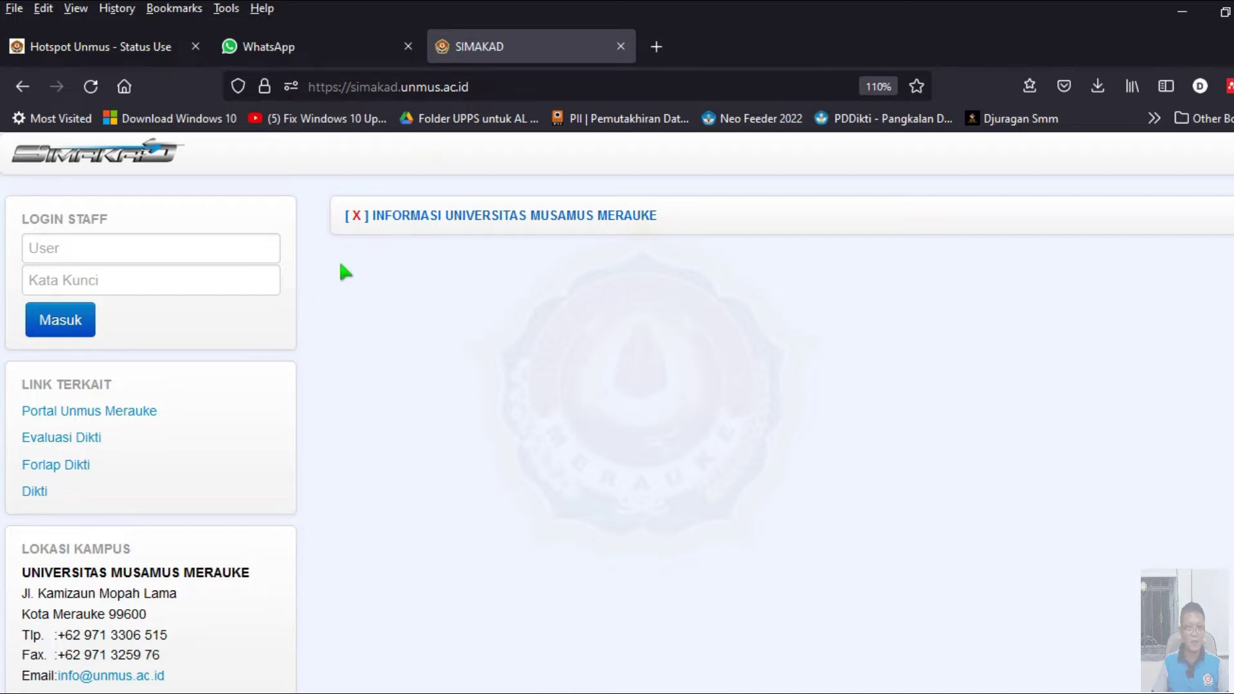
- Log in to SIMAKAD with the saved 'elektro' staff account and open the Akun menu
click(185, 248)
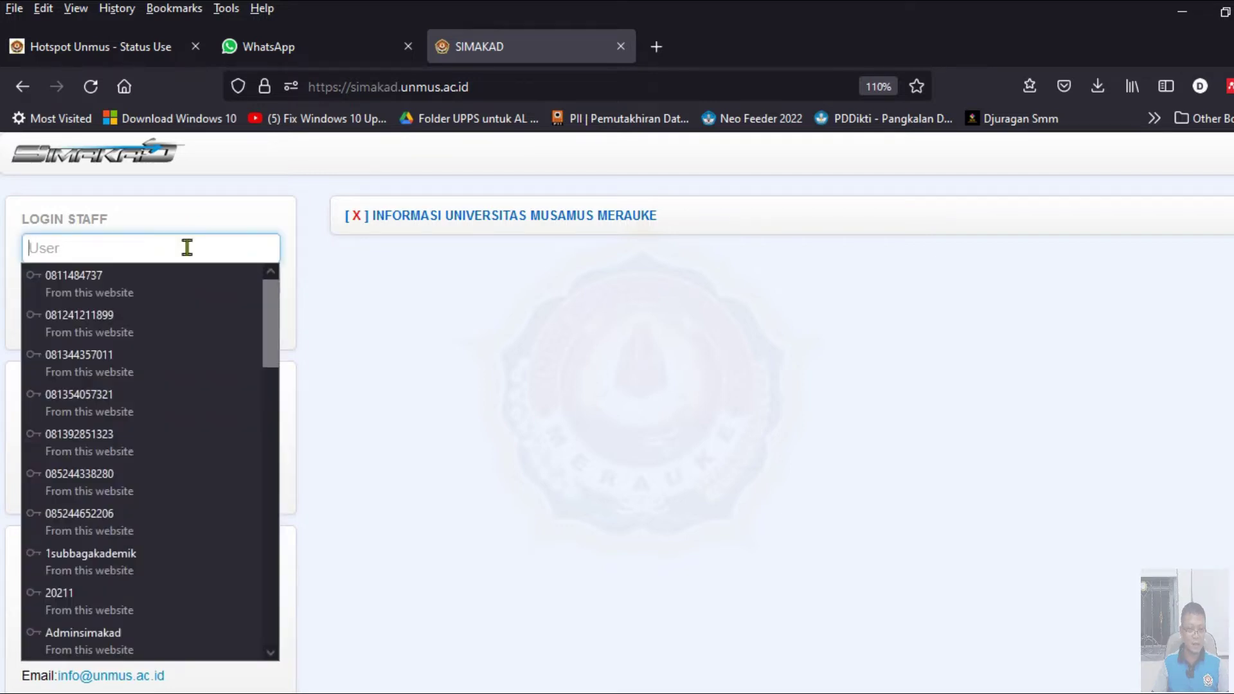
scroll(192, 295, down, 3)
scroll(187, 331, up, 2)
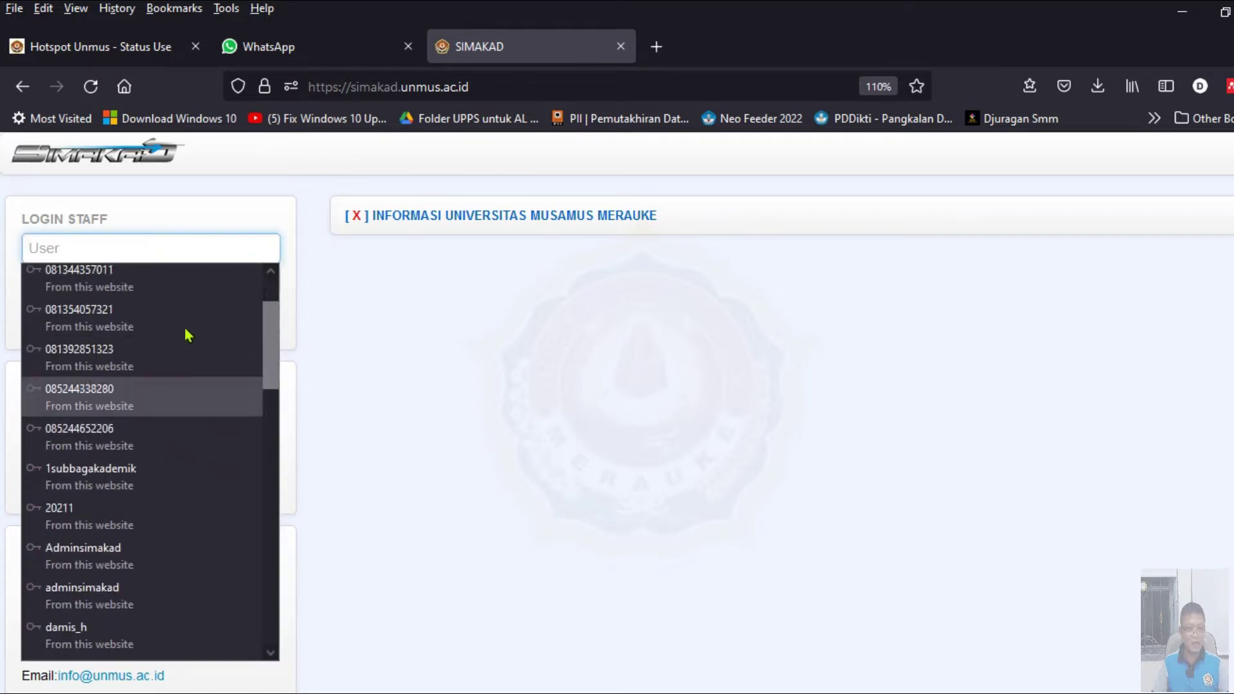
click(143, 249)
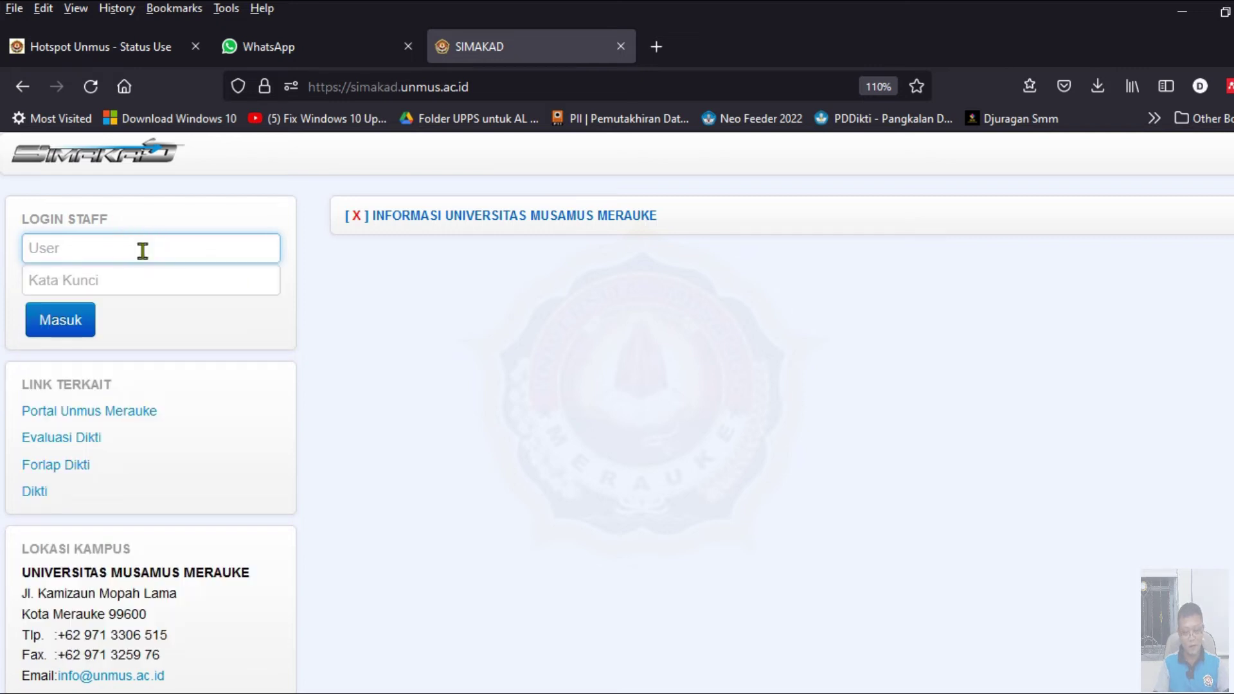
text(elektro)
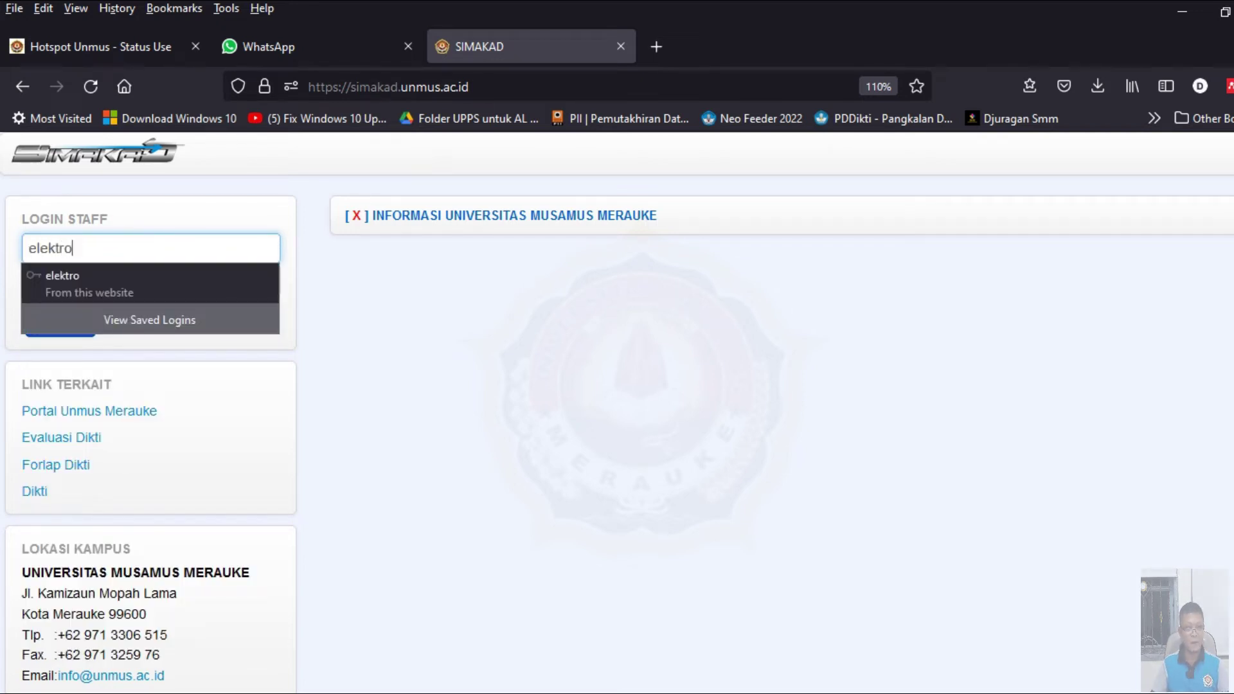
click(129, 287)
click(69, 322)
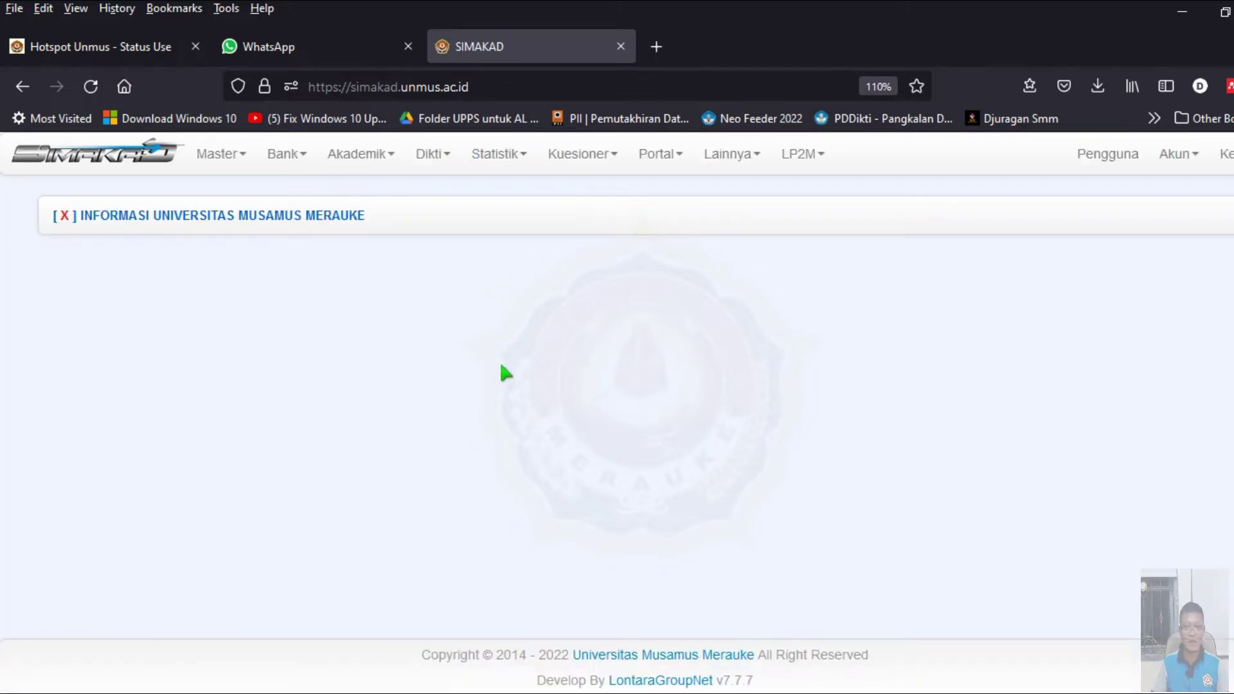
click(1188, 162)
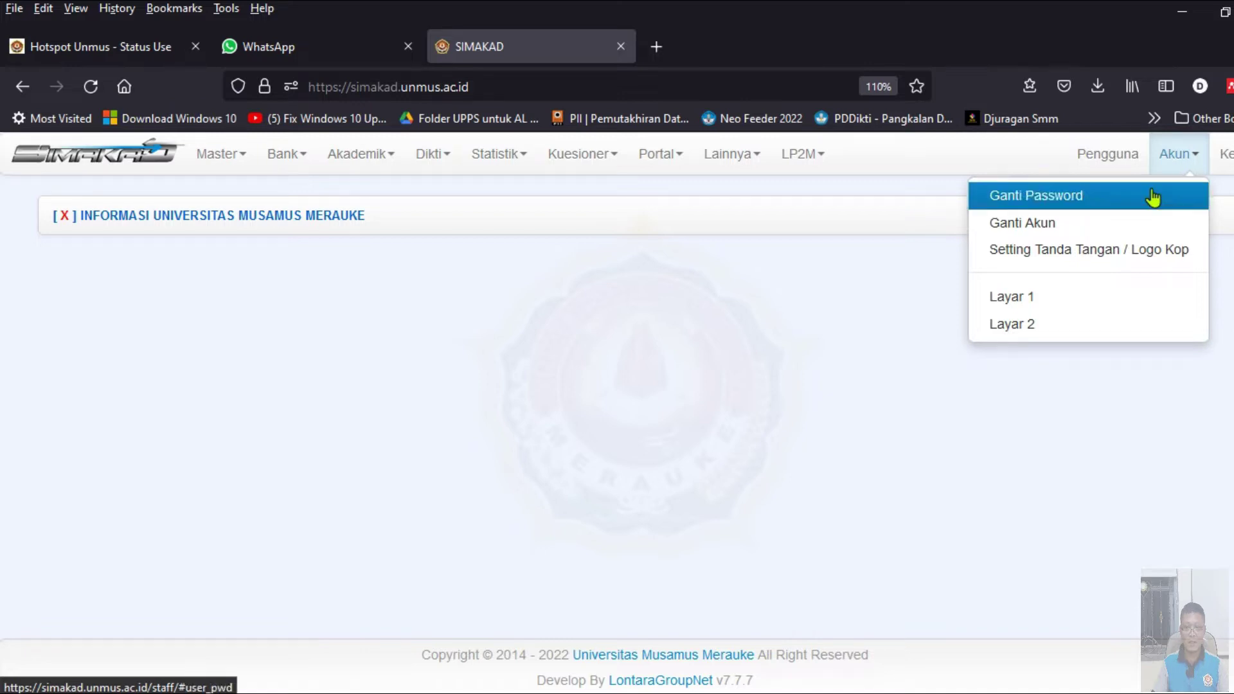
- Set Tahun Akademik to 20221 in Ganti Akun and save the account scope
click(1096, 225)
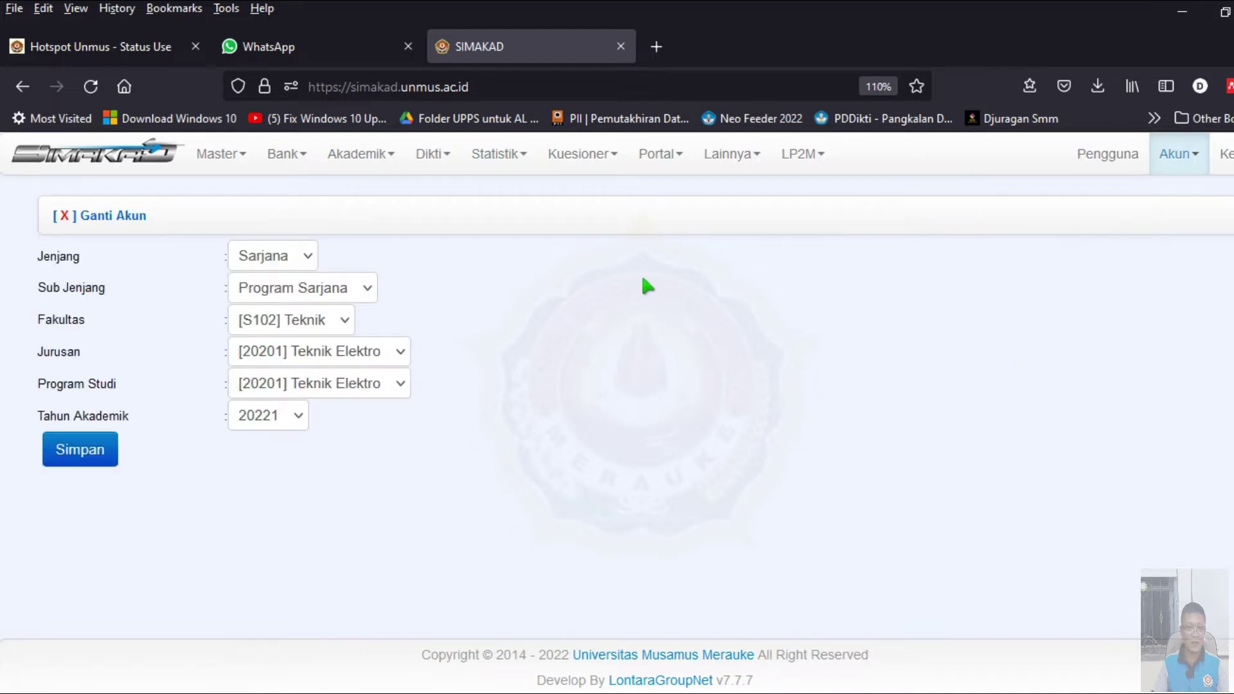
click(285, 418)
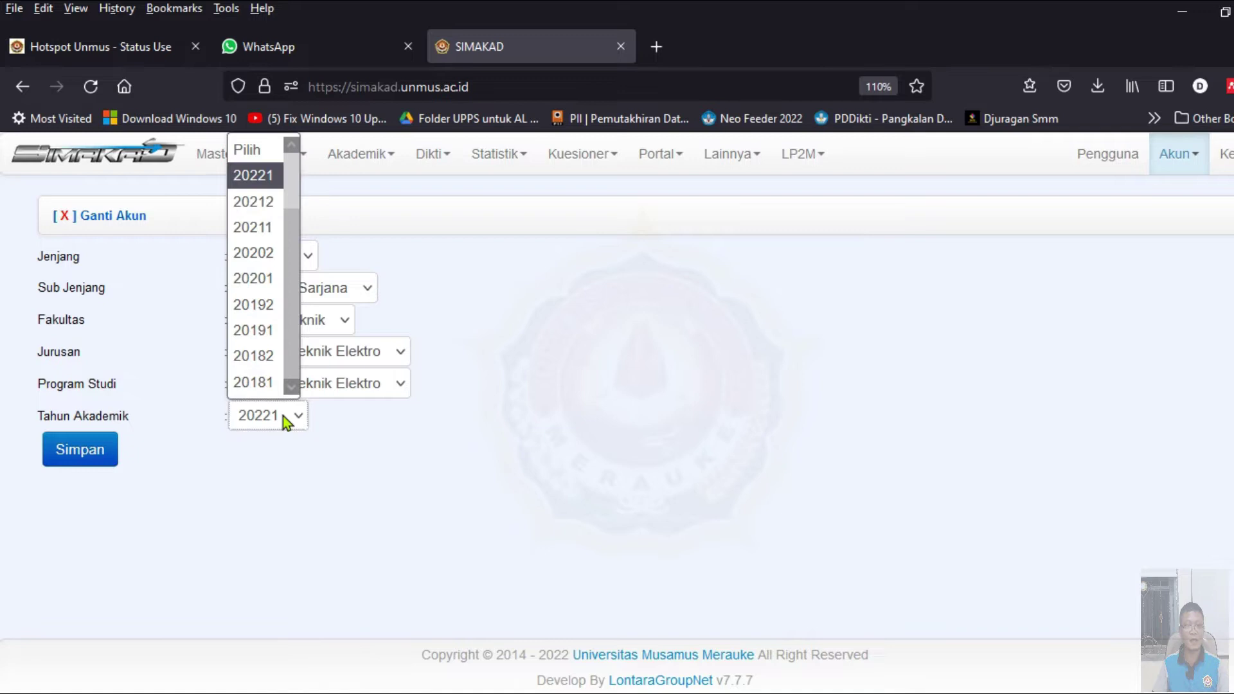
click(274, 175)
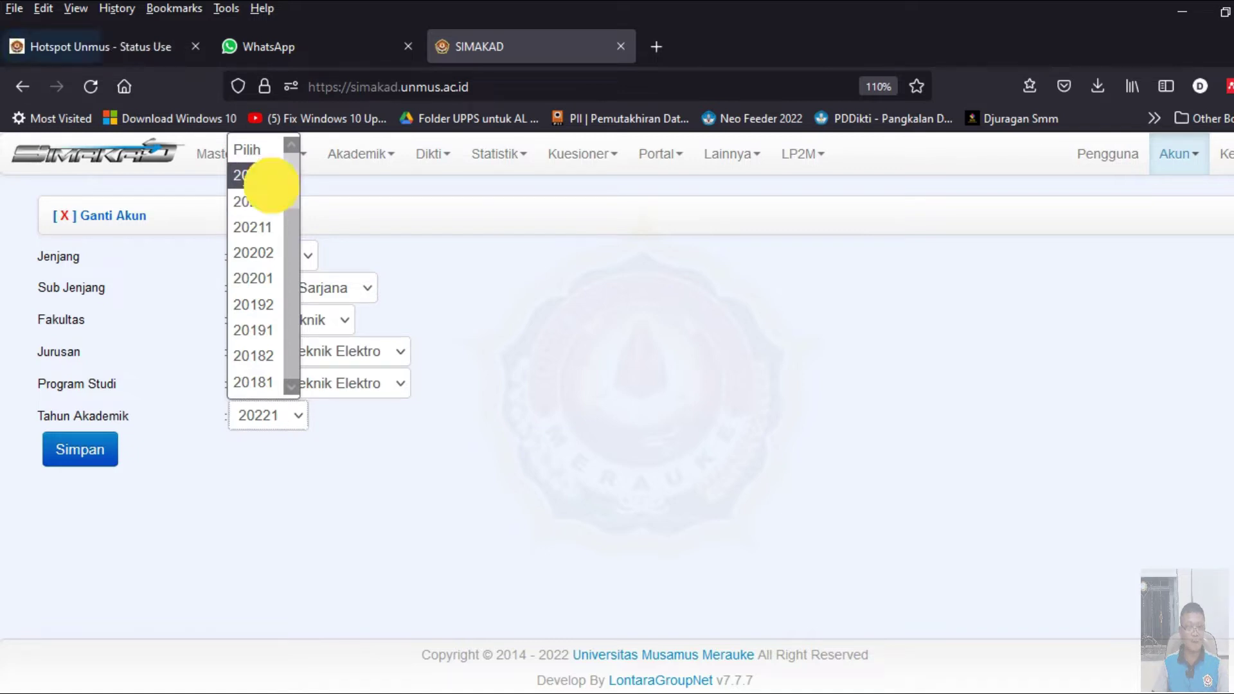
click(95, 466)
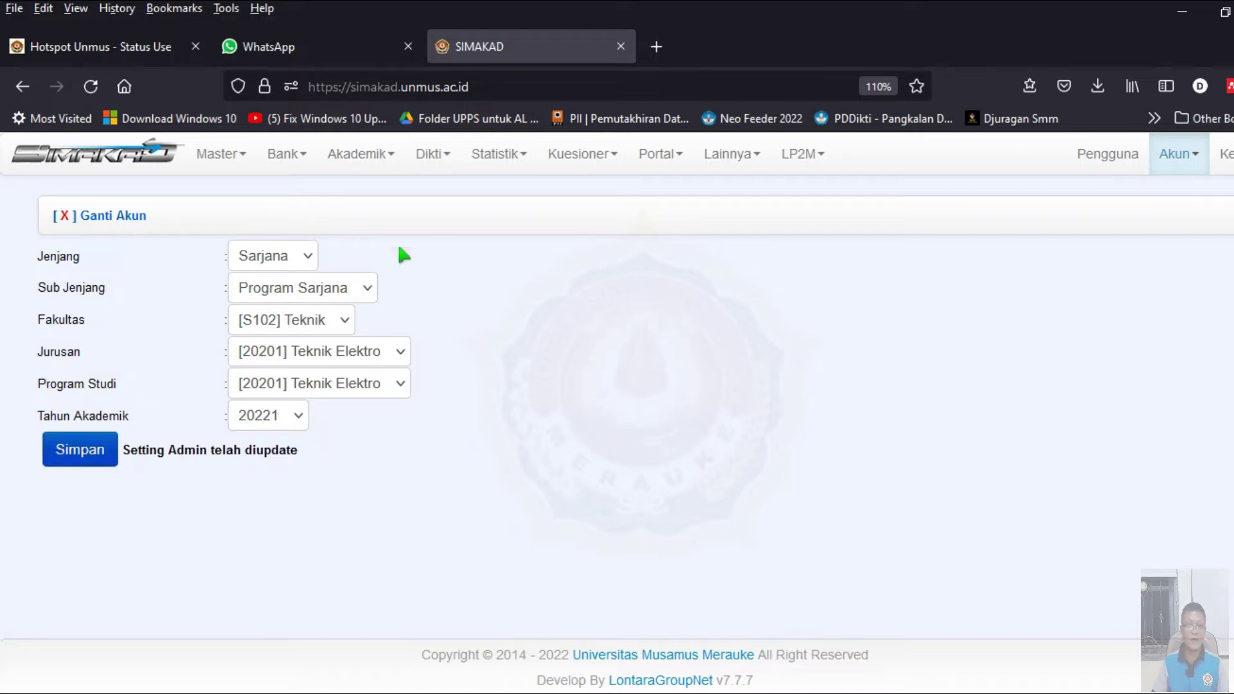
click(377, 161)
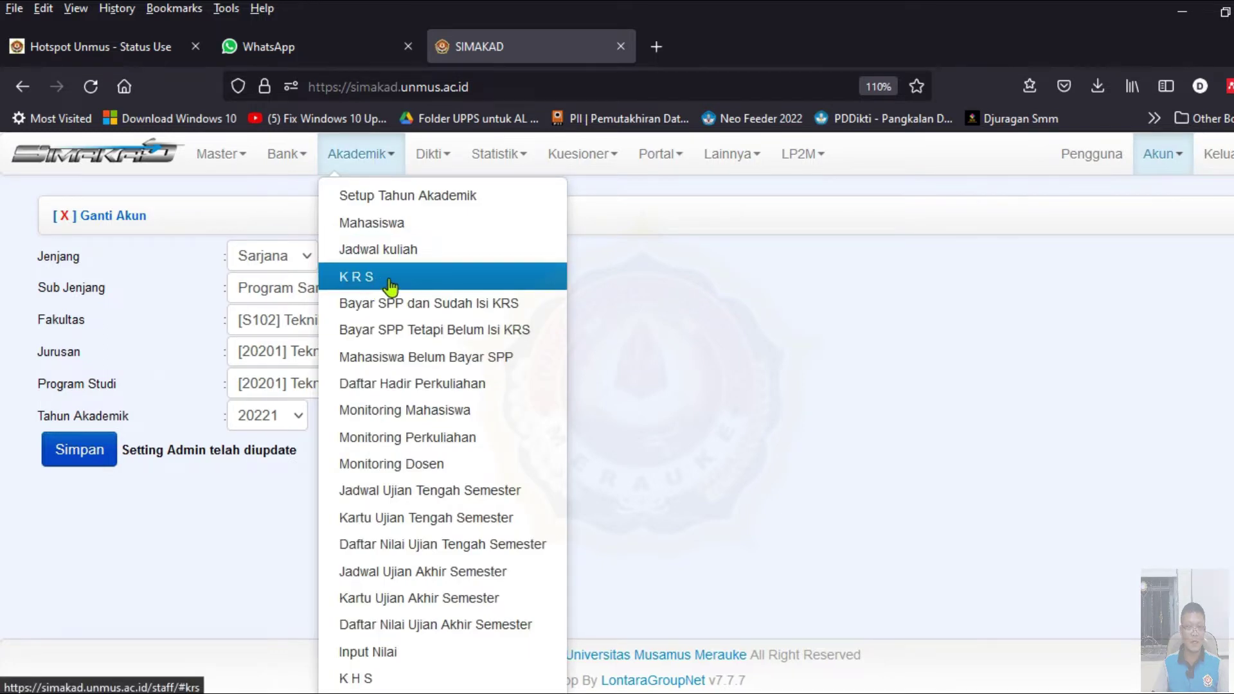
- Run a KRS Paket check for the student's NIM and show the program's 20221 course offerings
click(415, 287)
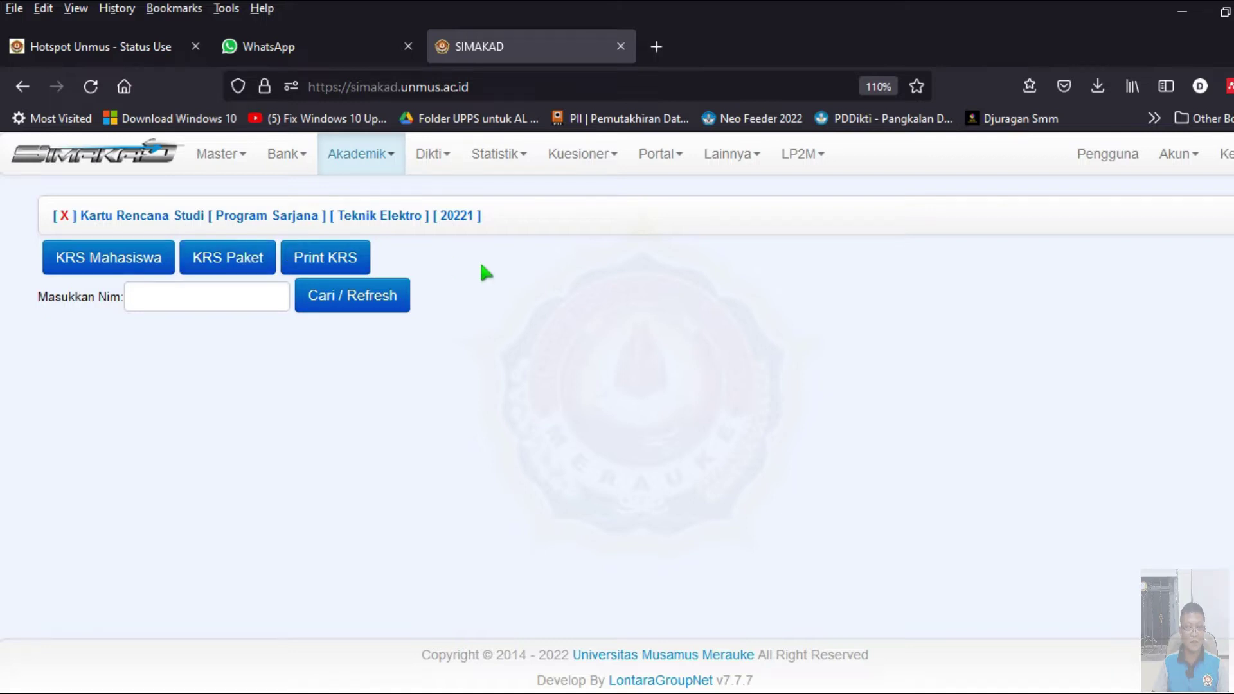
click(230, 261)
click(381, 296)
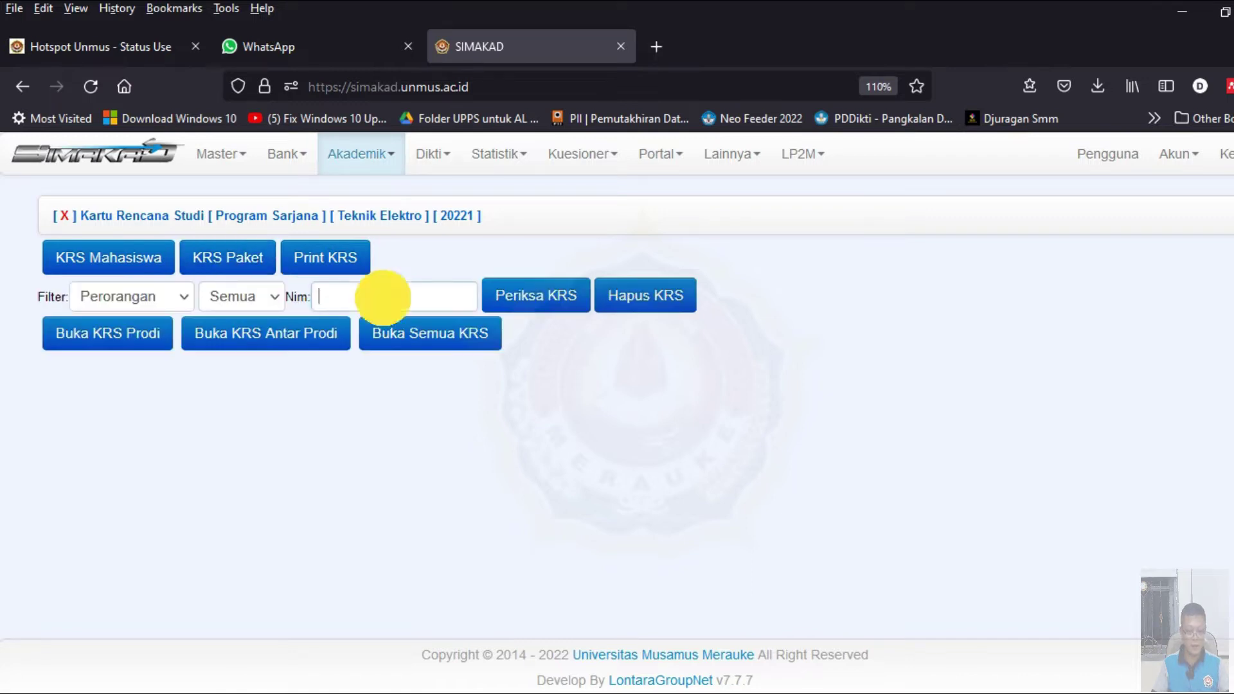
text(202220201001)
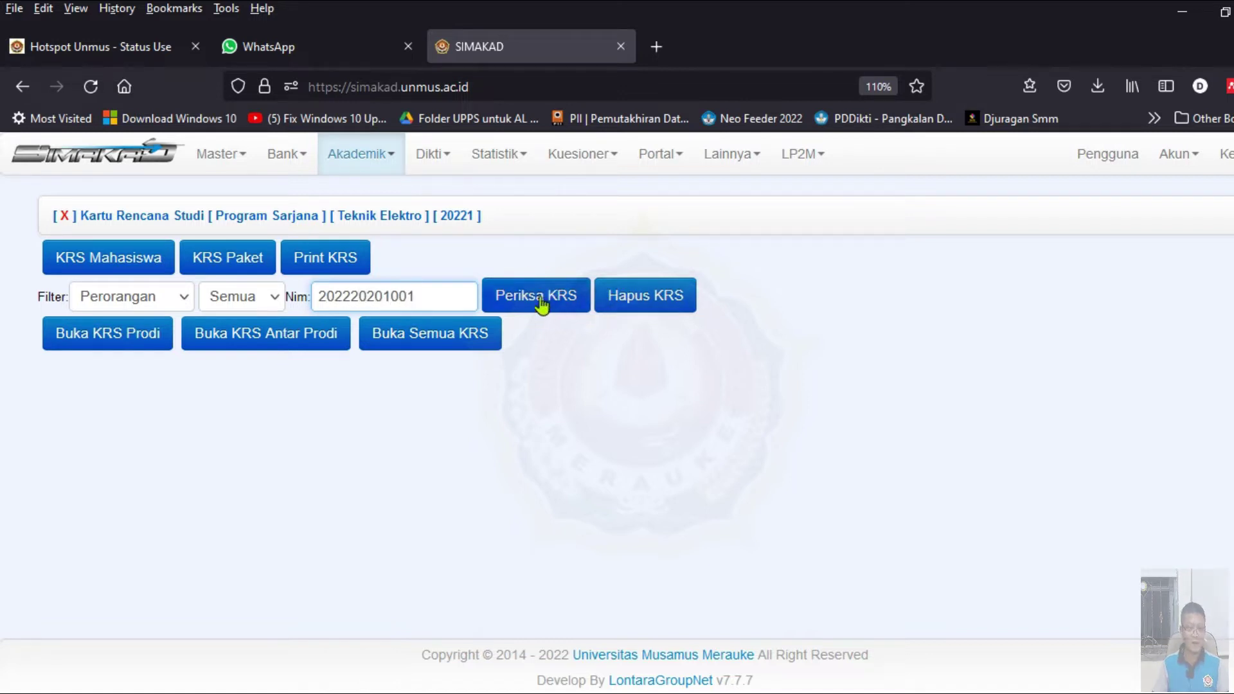
click(542, 307)
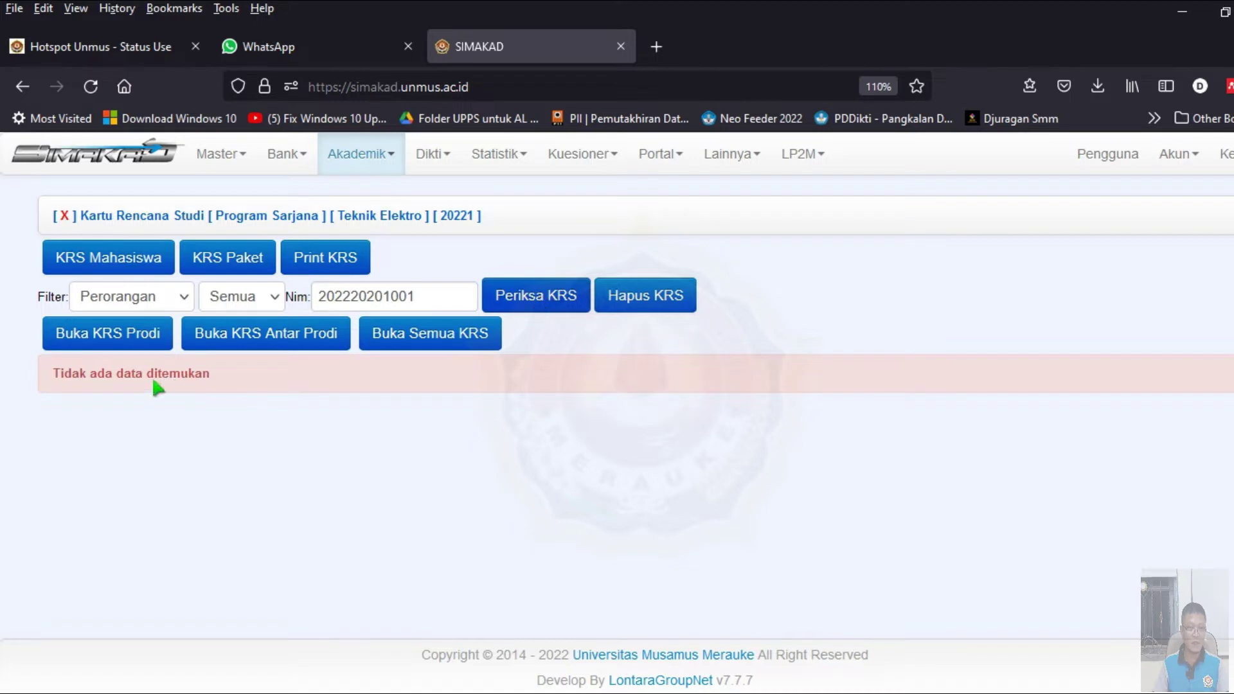
click(113, 344)
- Tick Etika, Fisika Dasar, Kalkulus Dasar, Dasar Teknik Elektro, Dasar Elektronika and Rangkaian Logika
scroll(444, 414, down, 3)
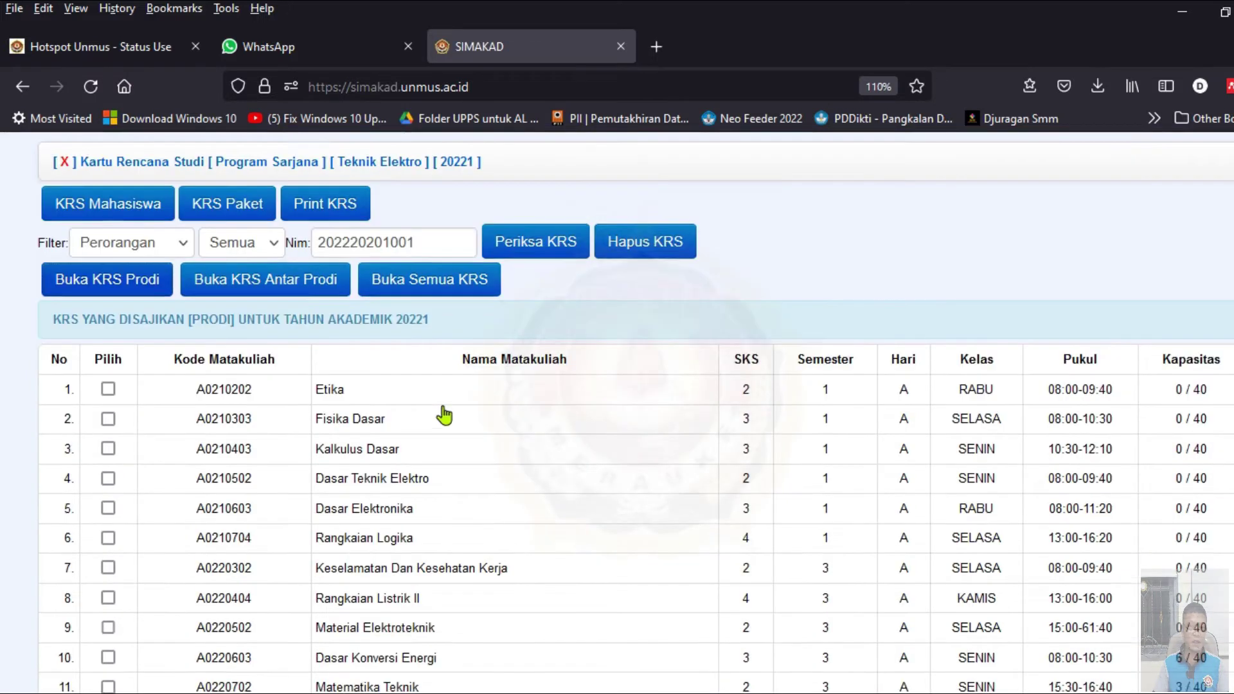
scroll(446, 412, up, 1)
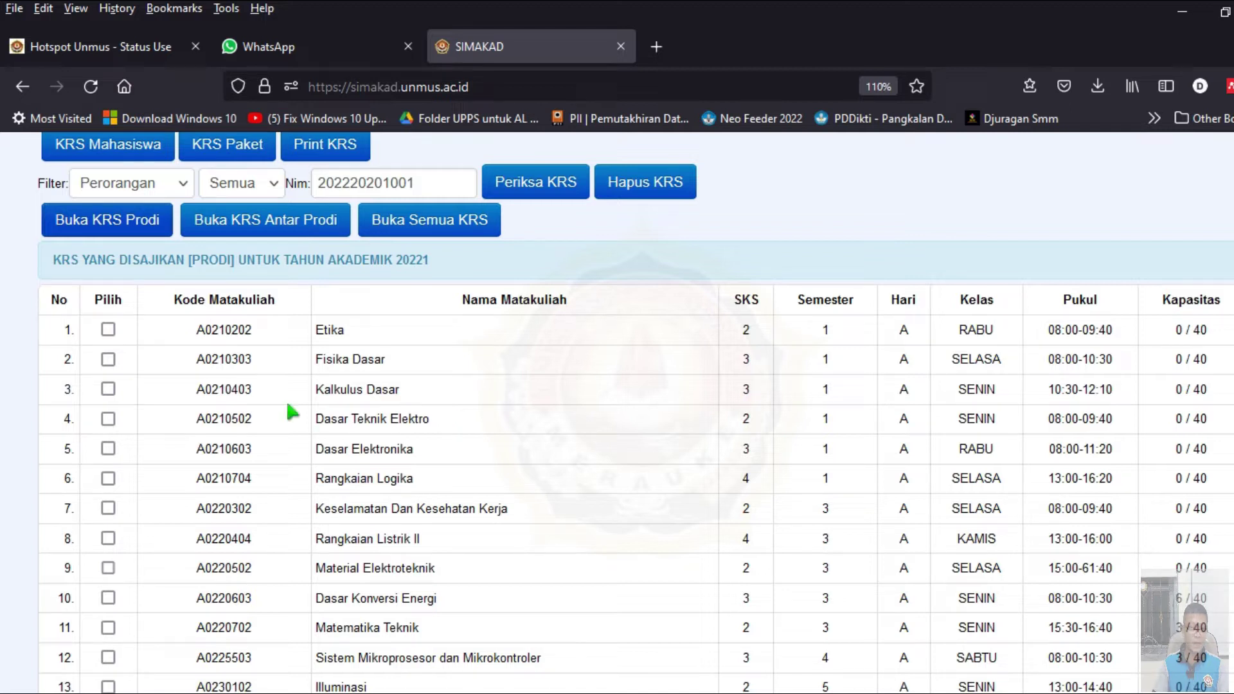
click(108, 330)
click(108, 359)
click(108, 389)
click(108, 418)
click(108, 449)
click(108, 479)
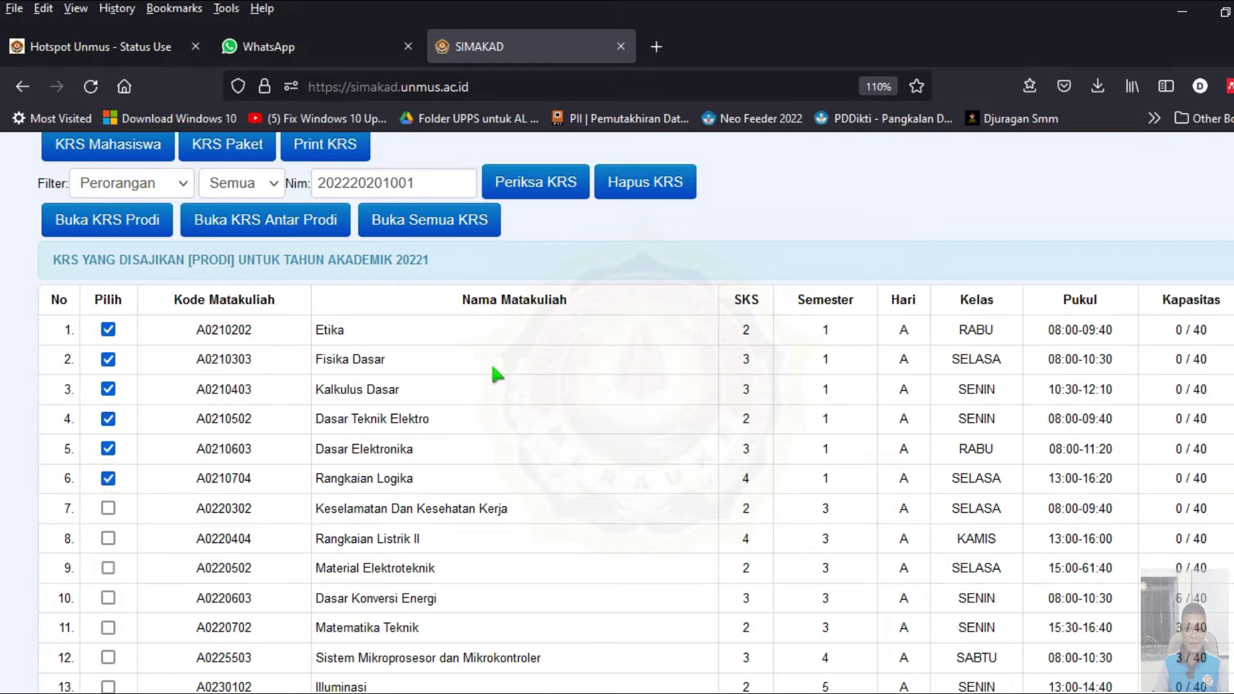
- Submit the ticked courses with Proses KRS, which fails because the NIM isn't in the student table
scroll(488, 376, down, 15)
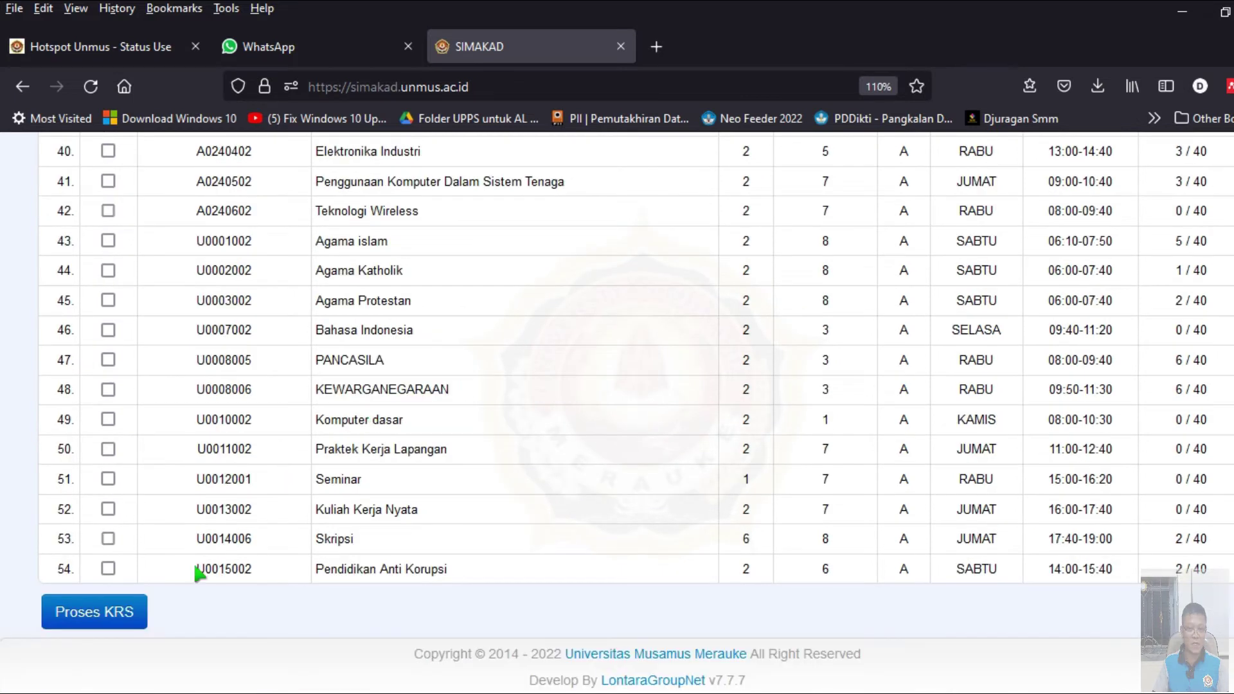
scroll(294, 526, up, 8)
scroll(292, 524, up, 10)
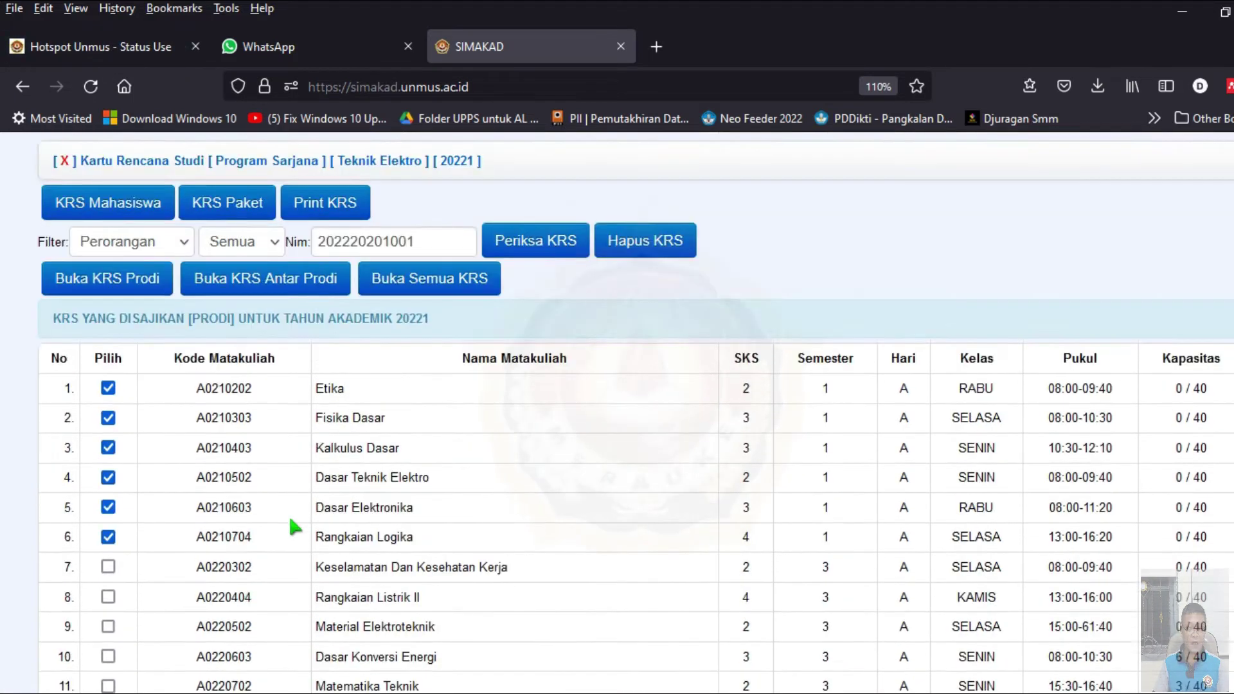
scroll(293, 526, up, 1)
scroll(292, 524, down, 6)
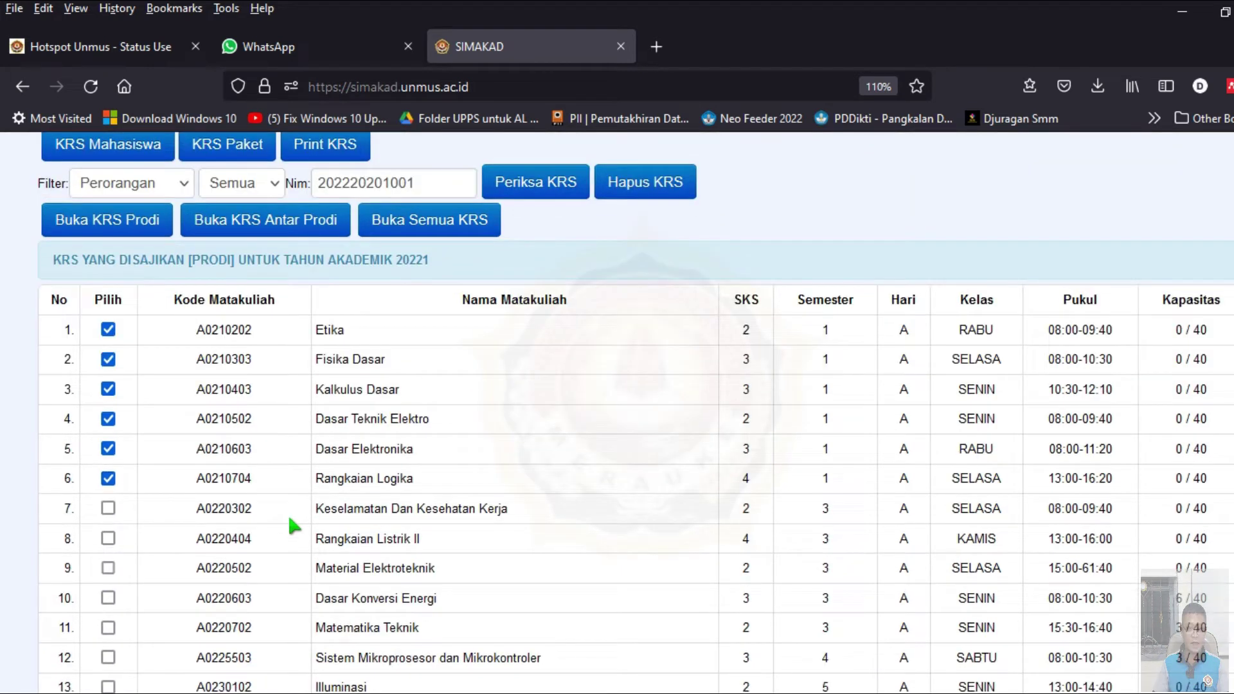
scroll(293, 524, down, 10)
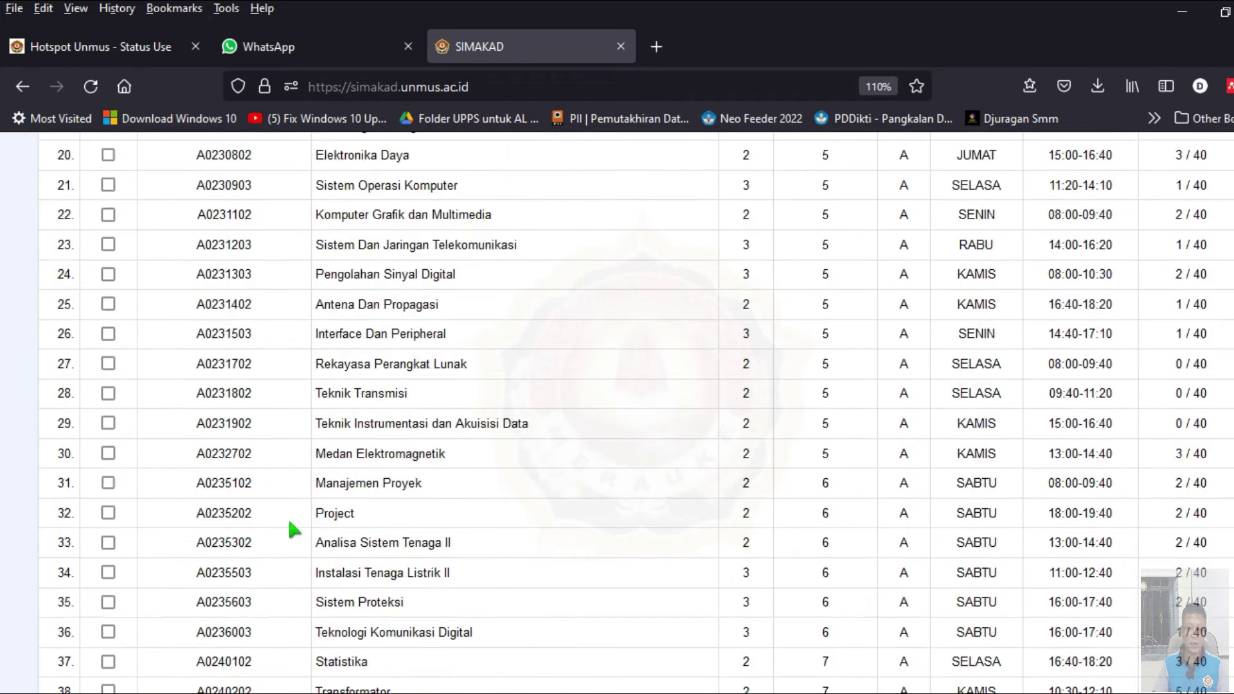
scroll(286, 521, down, 4)
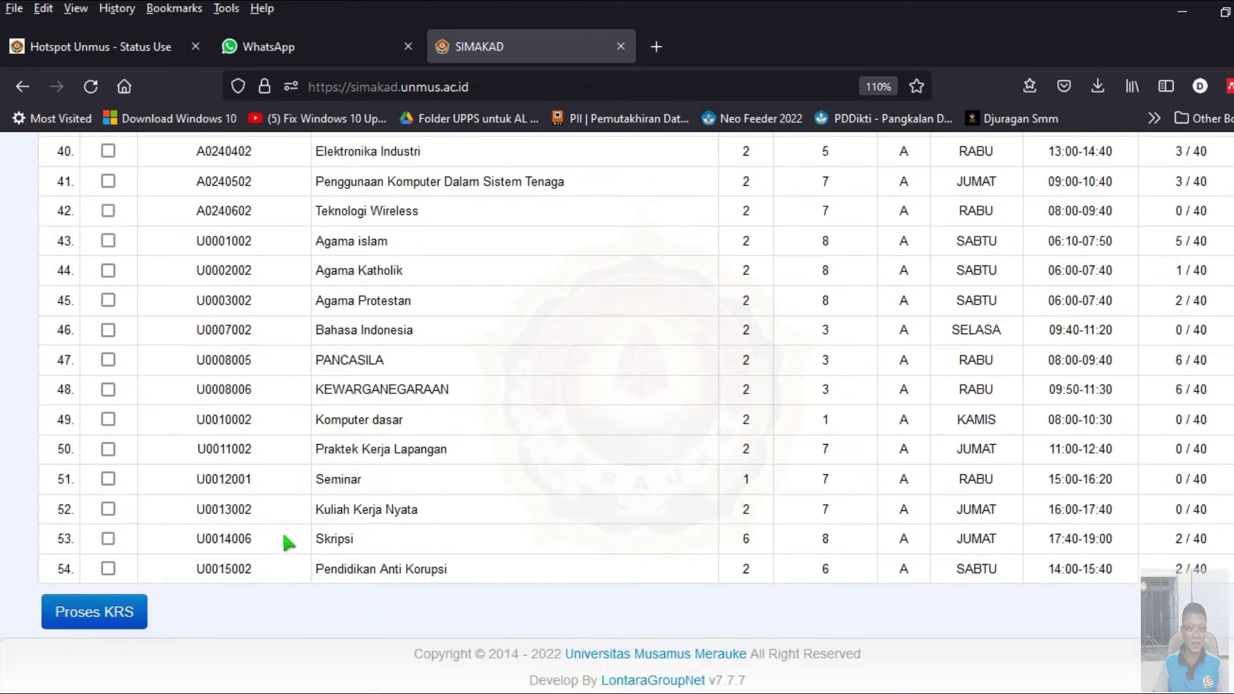
click(124, 611)
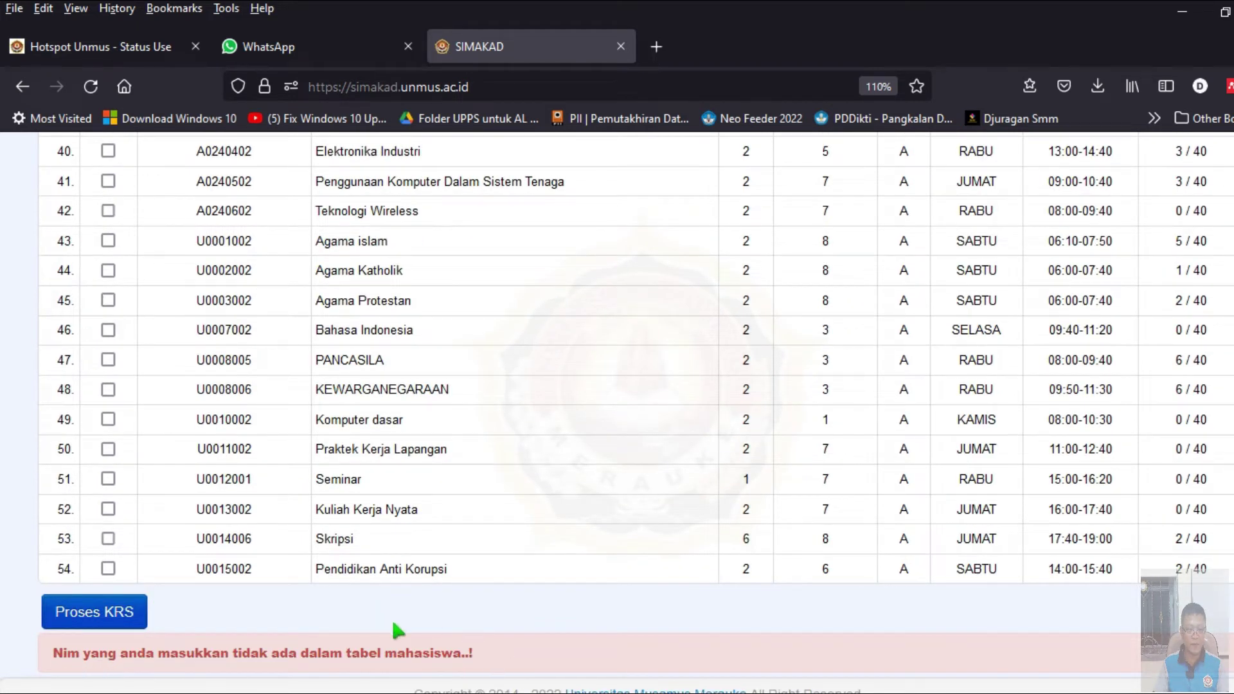
scroll(399, 630, down, 1)
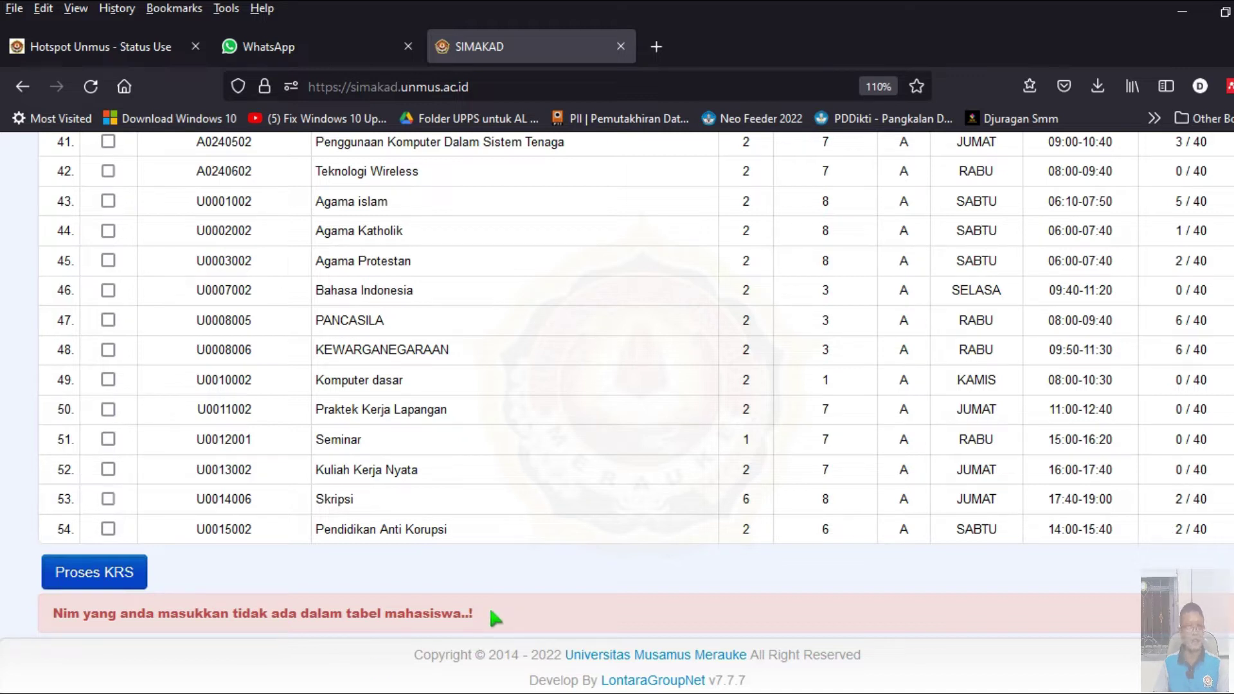
scroll(475, 598, up, 2)
scroll(477, 578, up, 15)
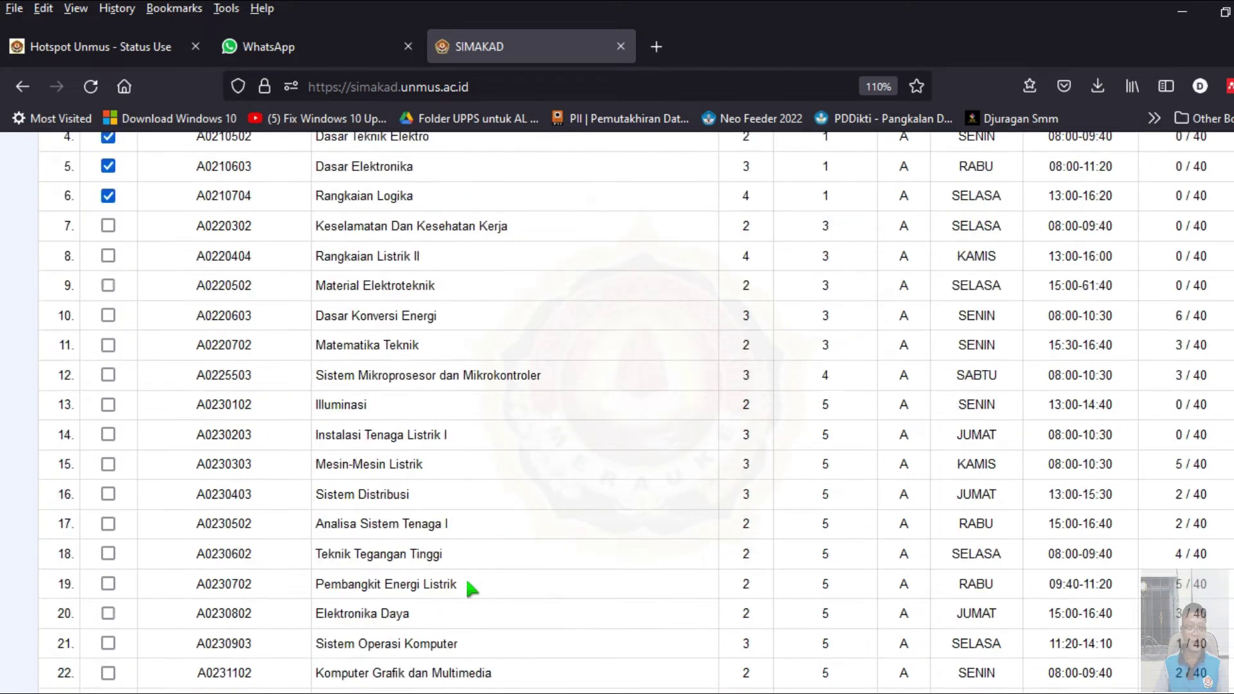
scroll(466, 588, up, 4)
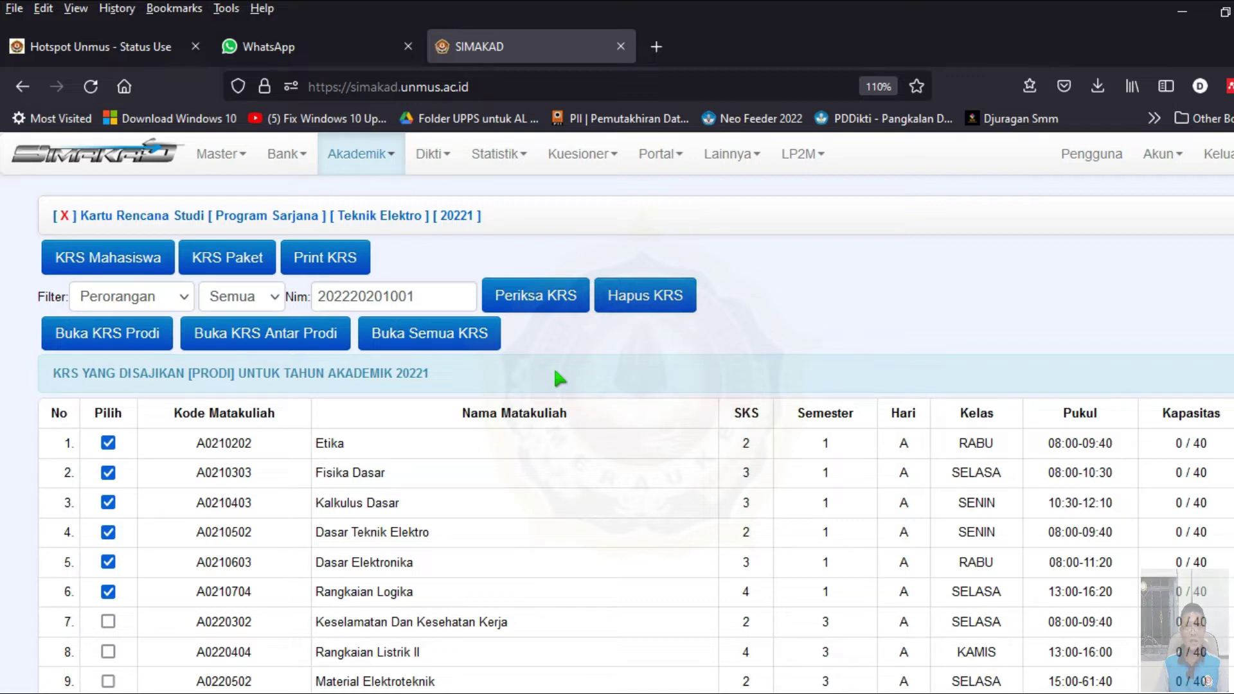
double_click(432, 294)
key(ctrl+c)
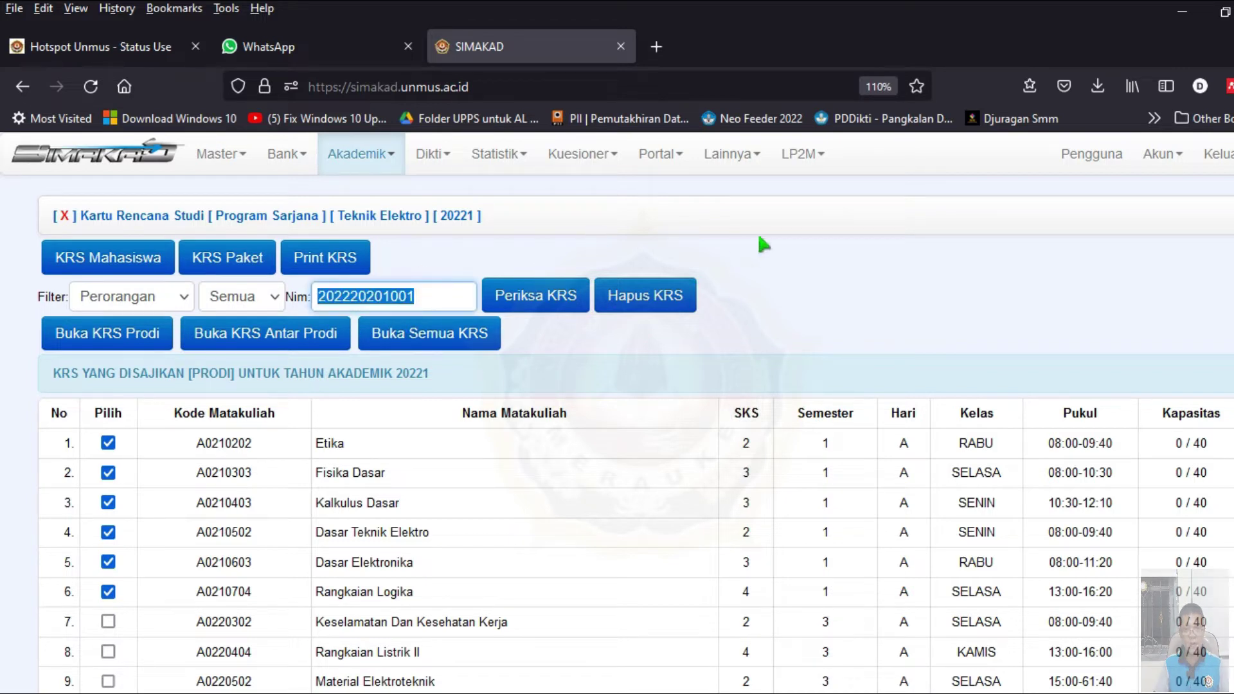
- Log out and clear the prefilled username and password on the login form
click(1226, 164)
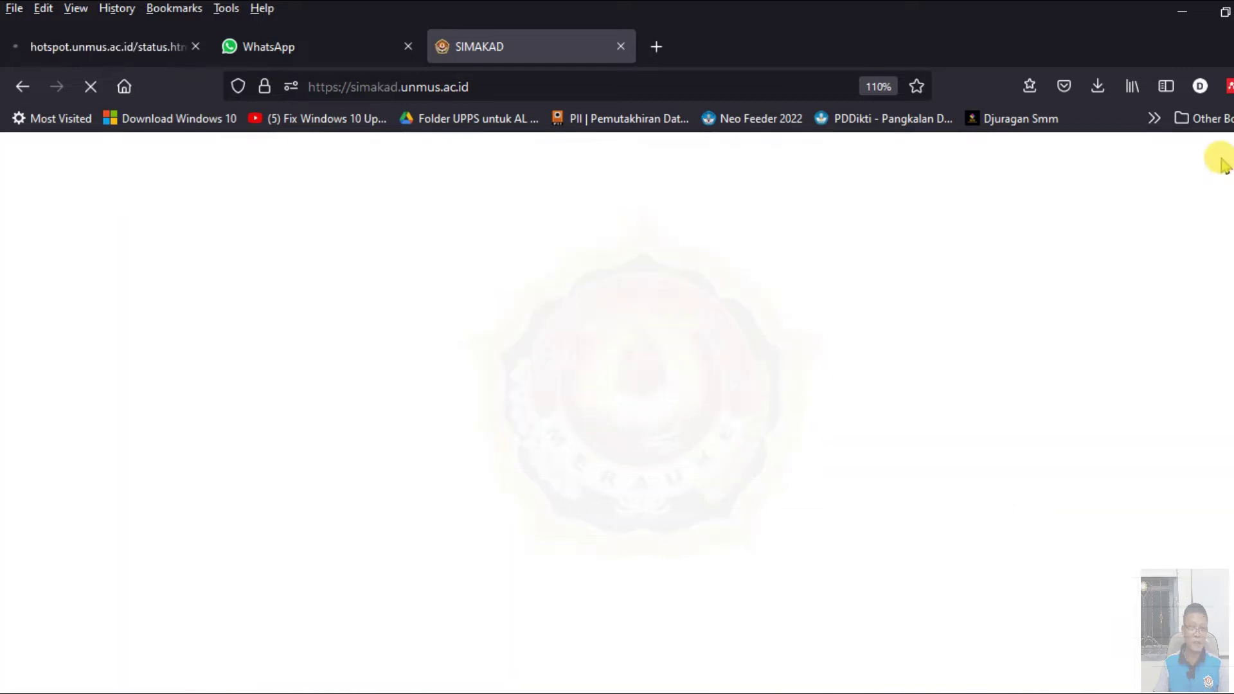
click(143, 246)
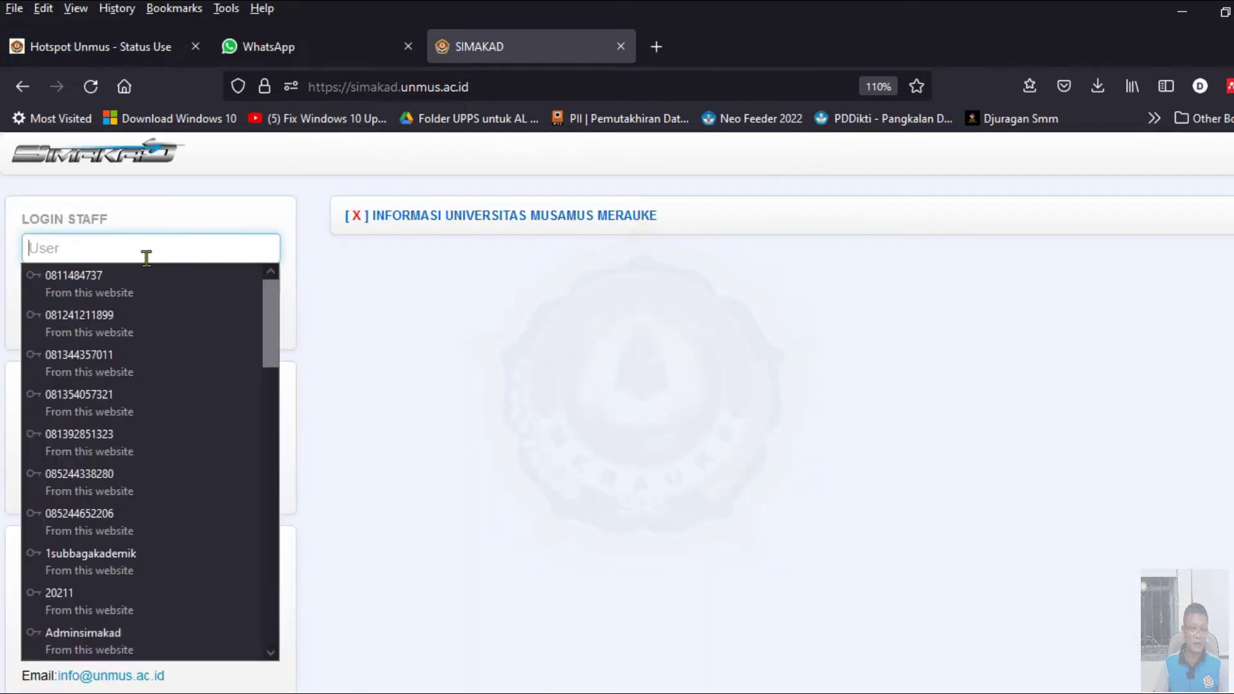
click(157, 636)
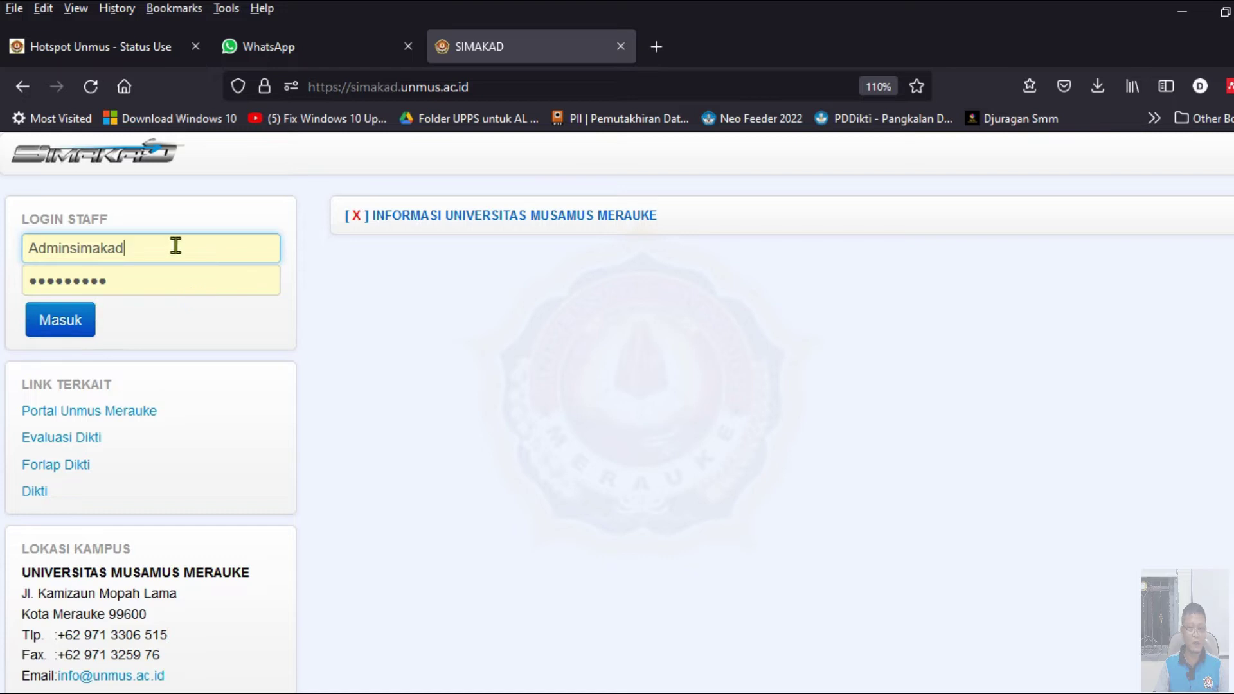
click(143, 242)
drag(143, 242, 22, 239)
key(BackSpace)
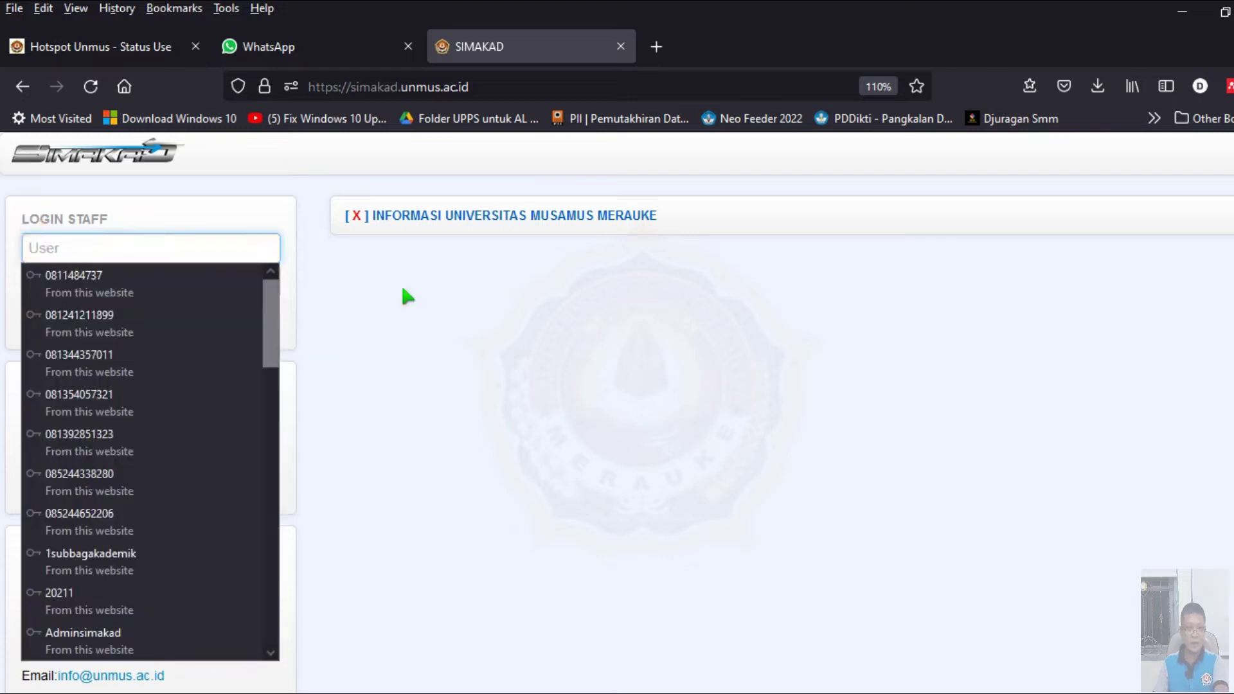
click(407, 295)
drag(178, 273, 10, 277)
key(BackSpace)
- Log back in with the saved 'elektro' staff login
click(90, 250)
click(89, 249)
click(89, 250)
text(elektro)
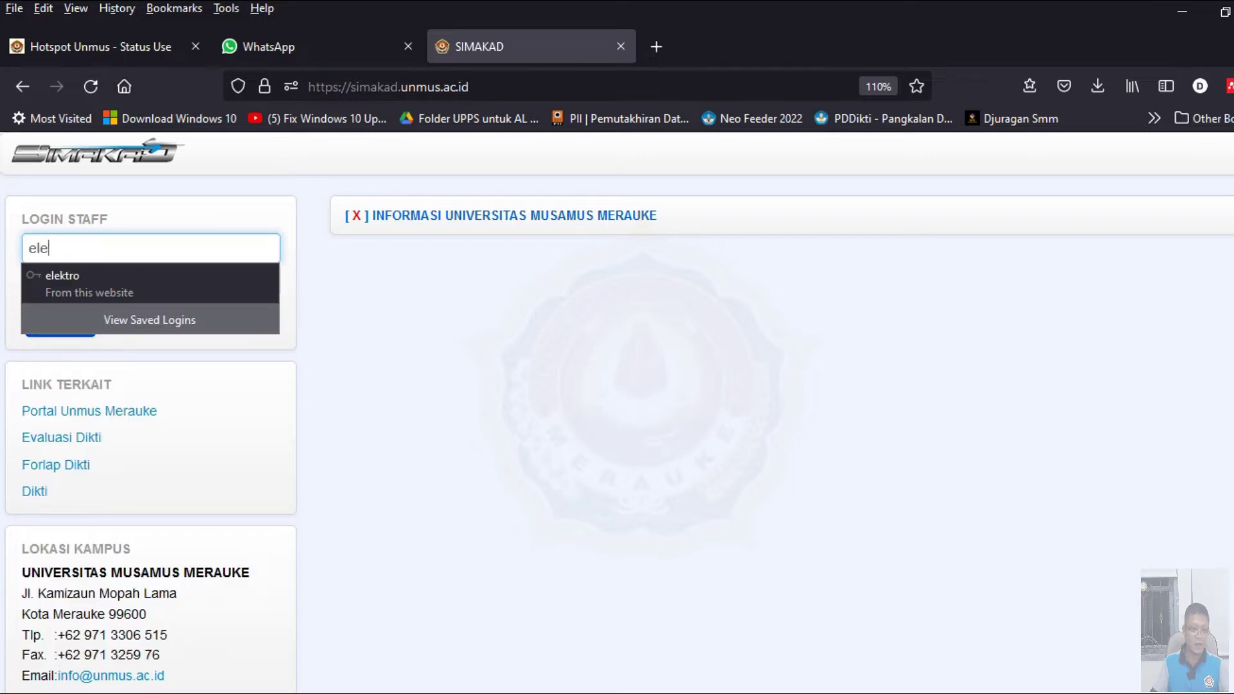
click(94, 272)
click(71, 332)
click(332, 161)
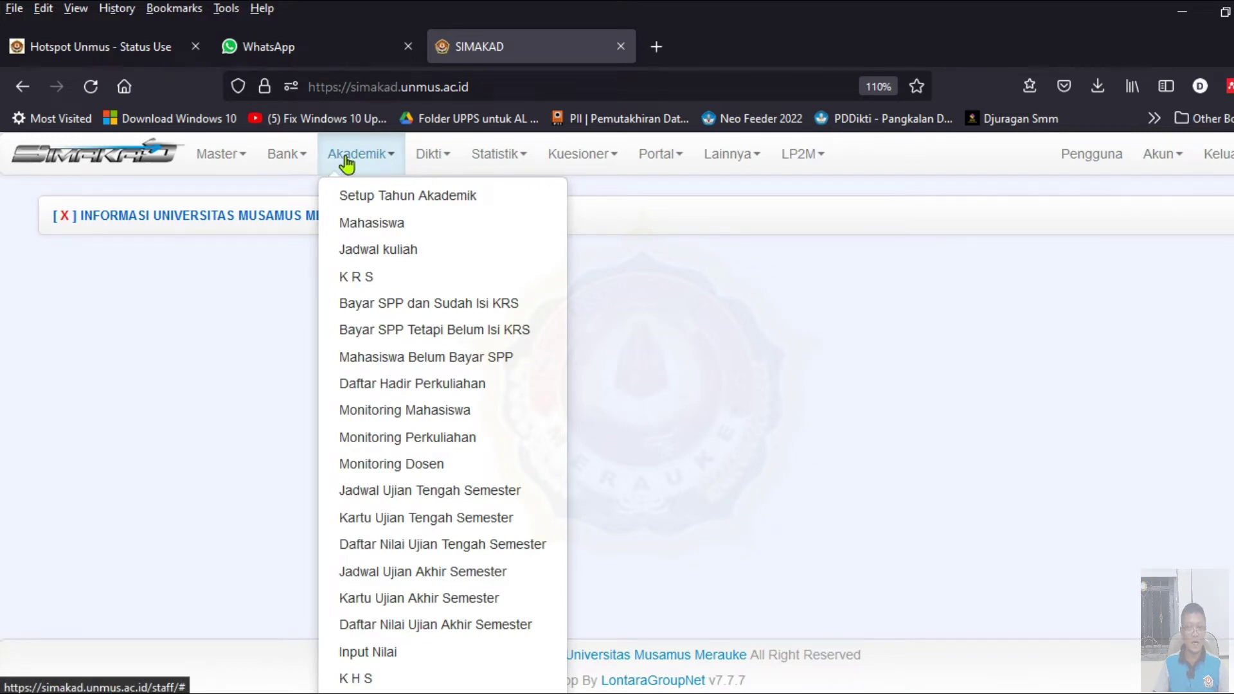
- Filter Tagihan / Pembayaran bills by the pasted student NIM and open the 20221 SPP receipt
click(295, 155)
click(311, 198)
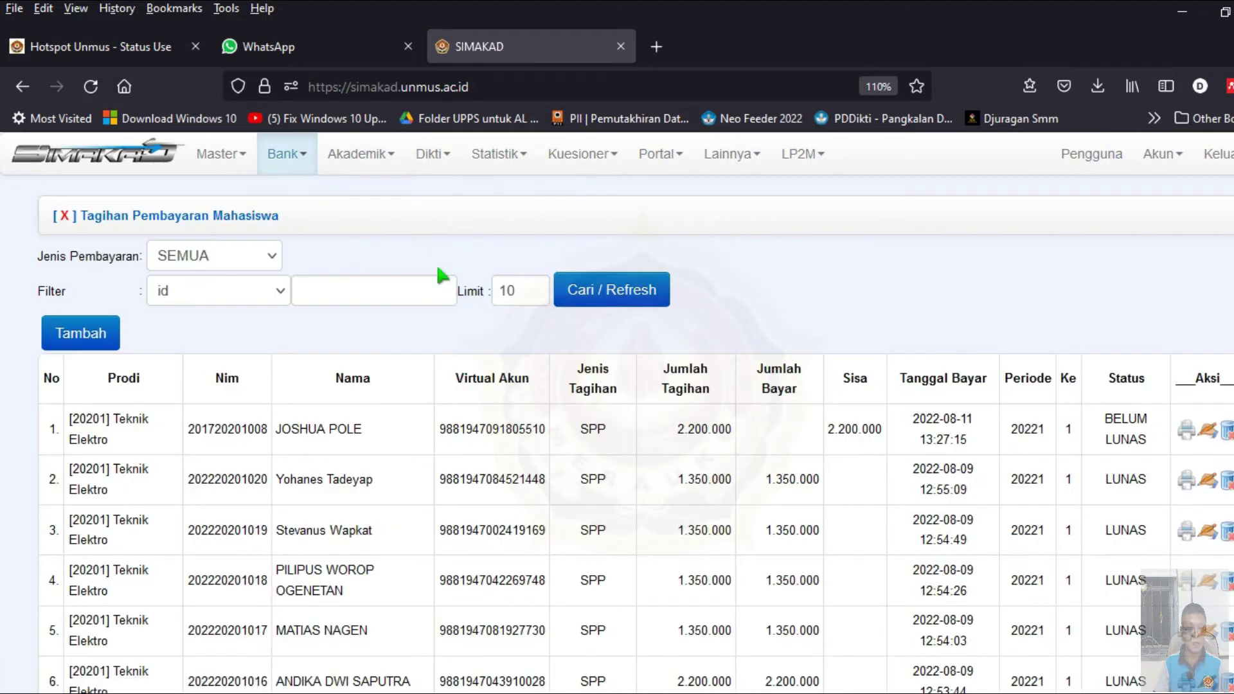
click(233, 302)
click(202, 352)
click(357, 286)
key(ctrl+v)
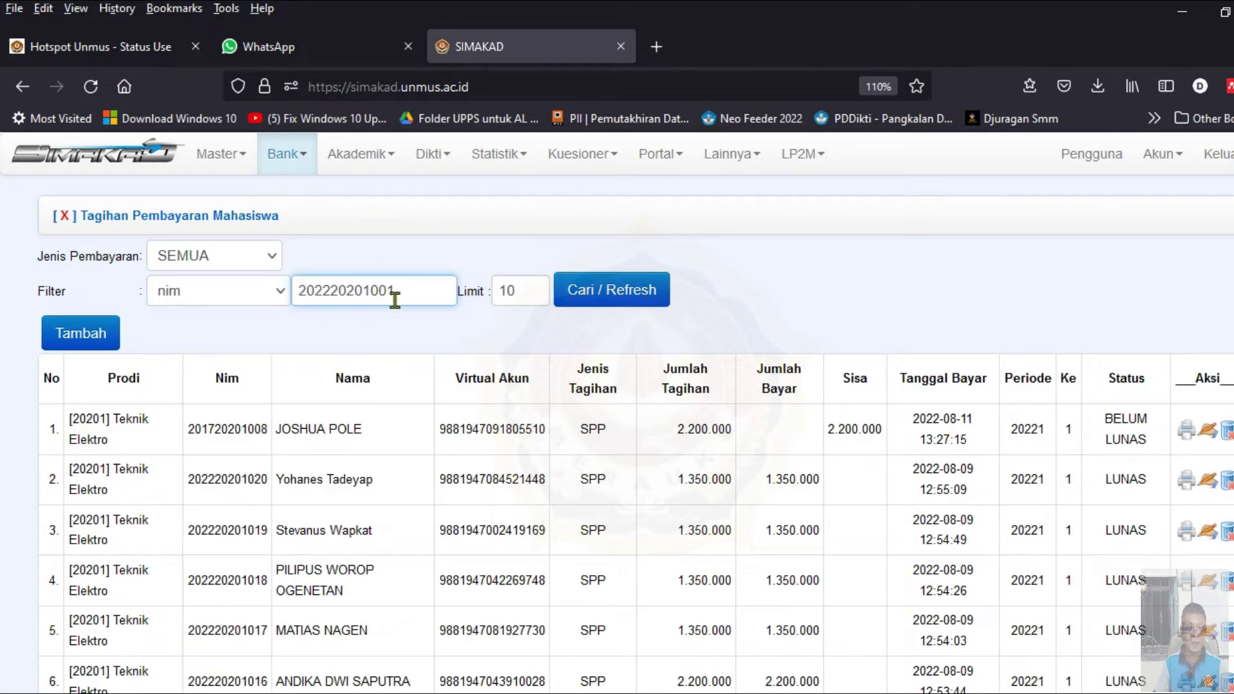
click(607, 290)
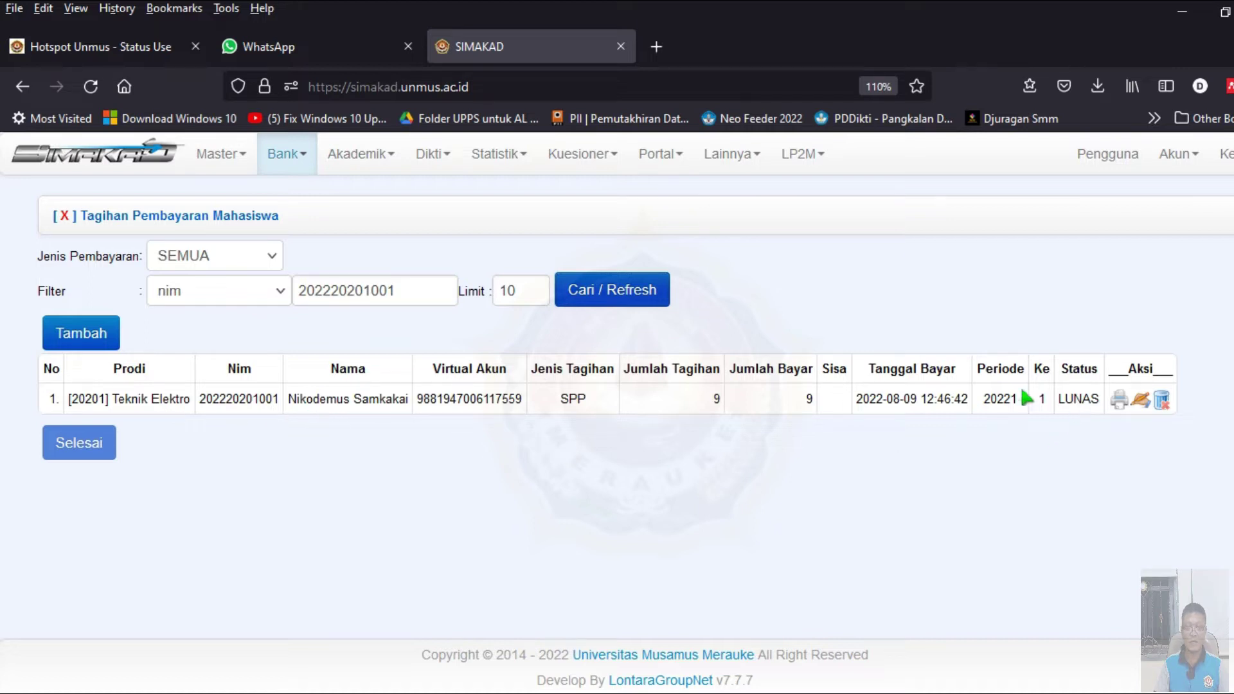
click(1120, 402)
- Select the student's NIM on the SPP receipt and bring up Windows search
scroll(970, 412, down, 3)
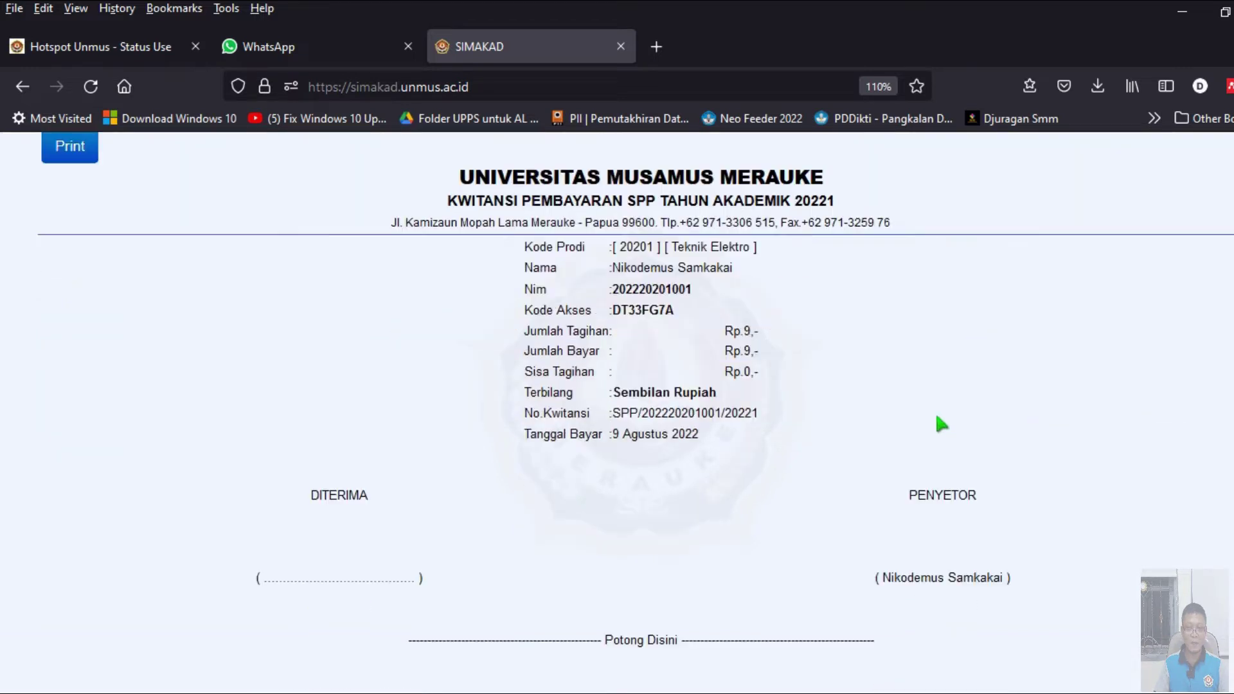
scroll(931, 409, up, 4)
double_click(670, 404)
key(ctrl+c)
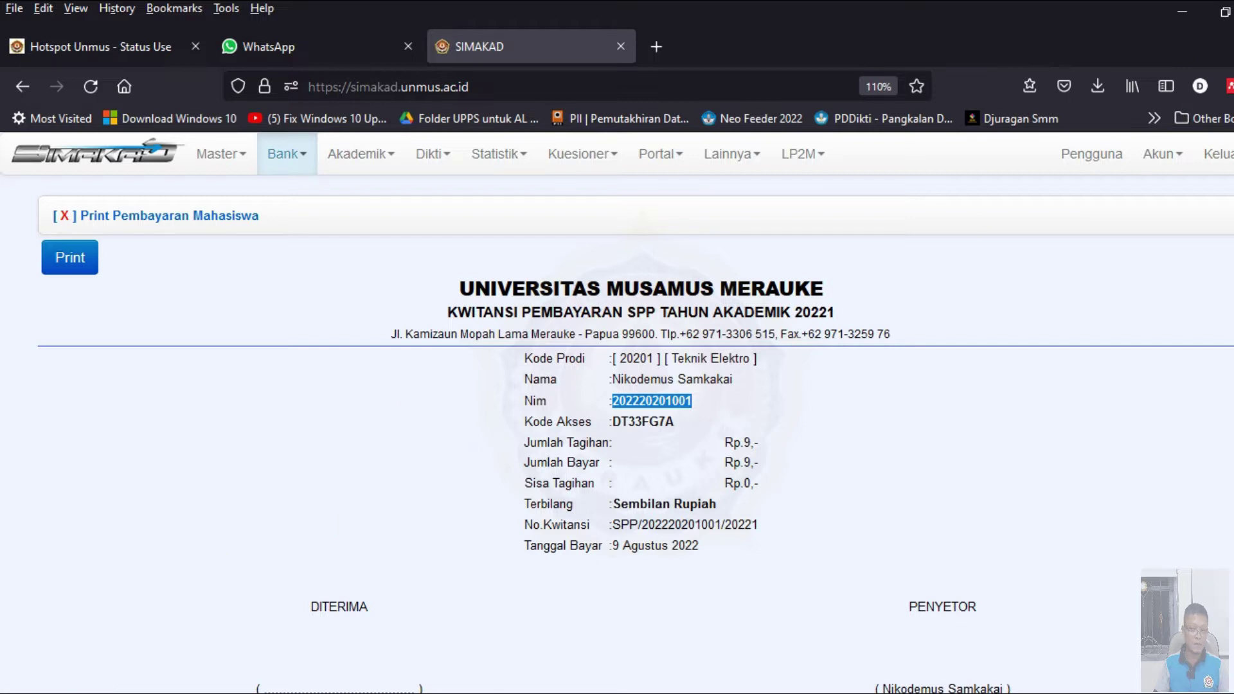
click(95, 682)
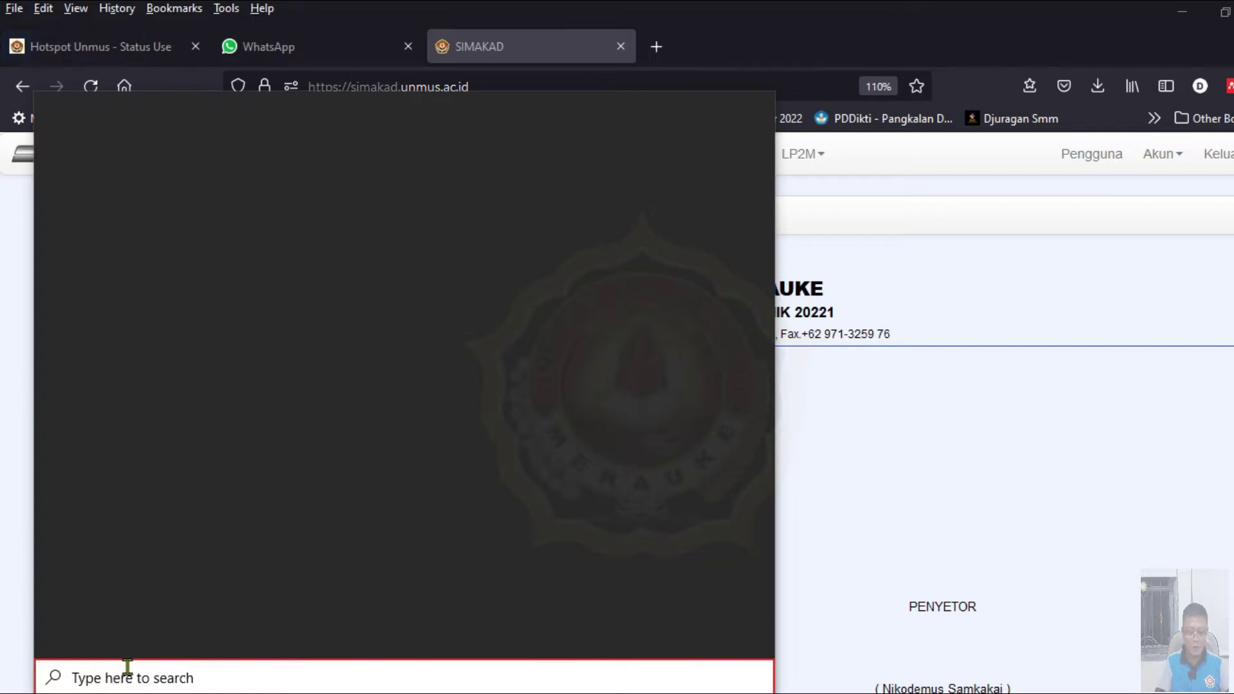
- Launch Google Chrome and load the SIMAKAD site at simakad.unmus.ac.id by typing 'sima'
text(chrome)
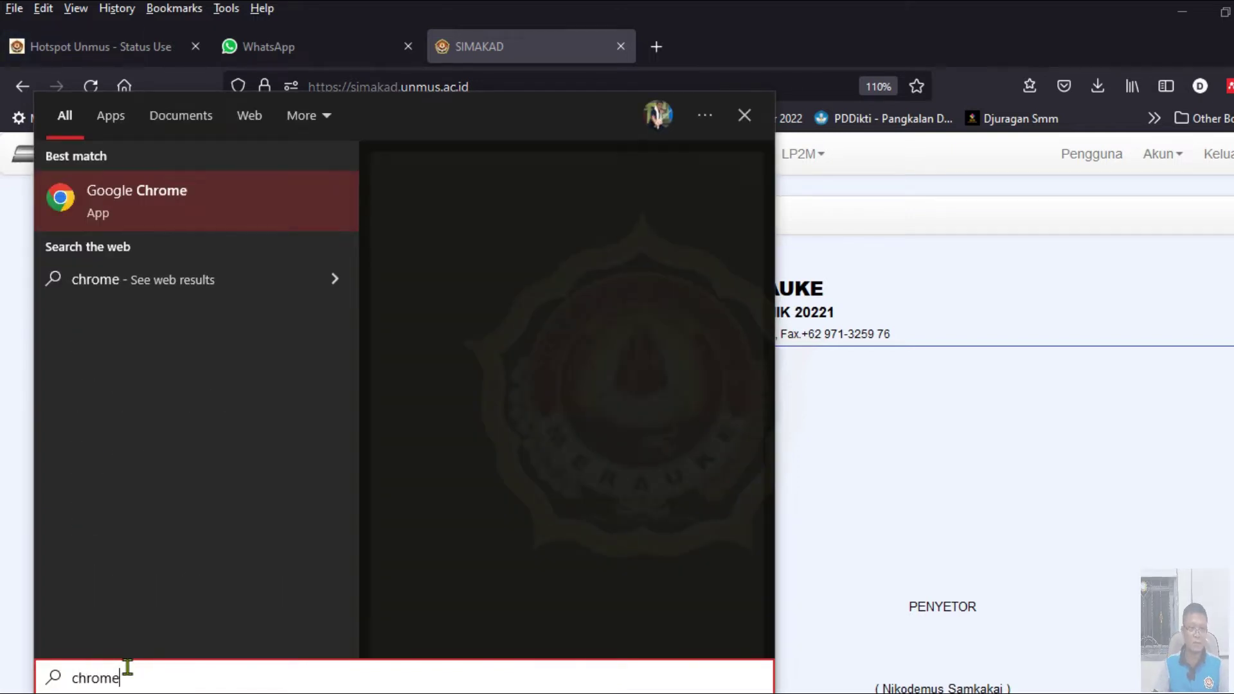
click(243, 210)
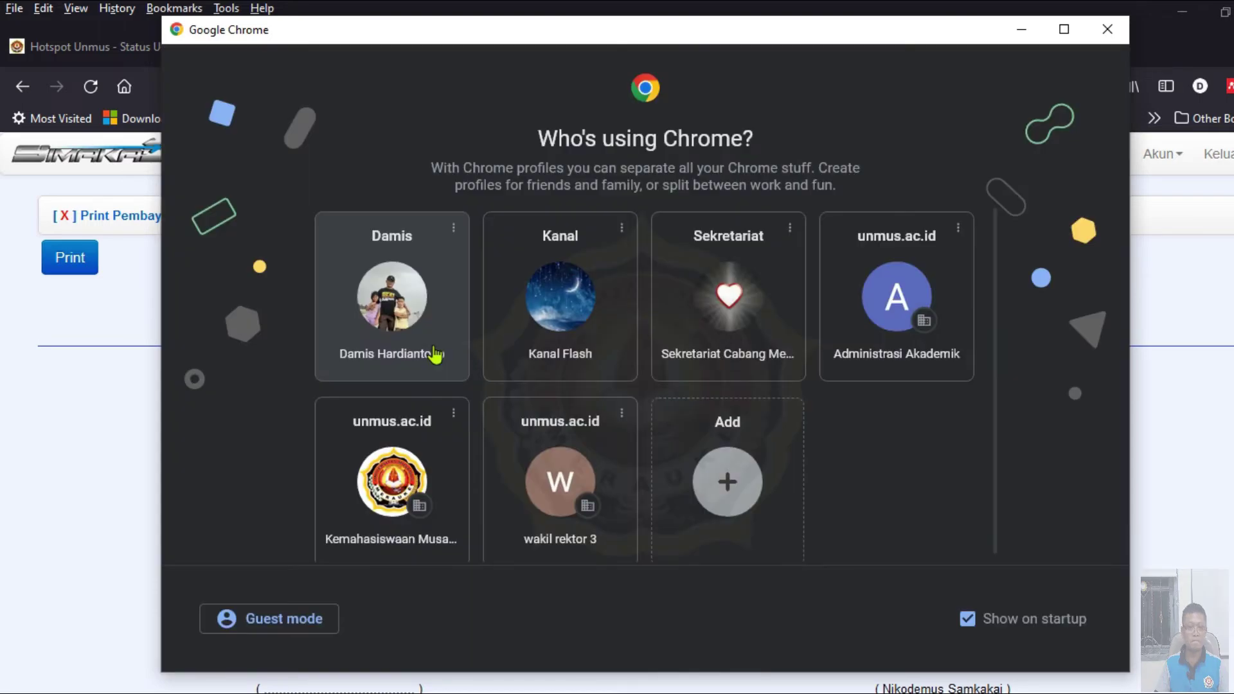
click(450, 337)
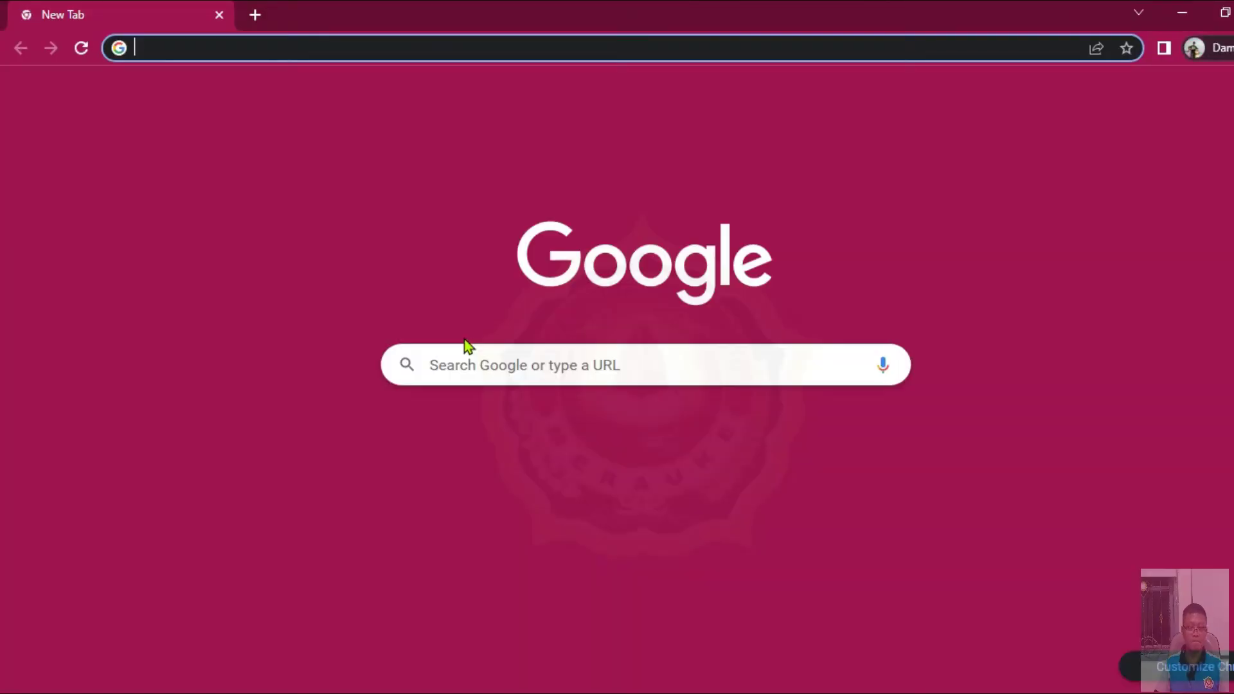
click(474, 363)
click(281, 44)
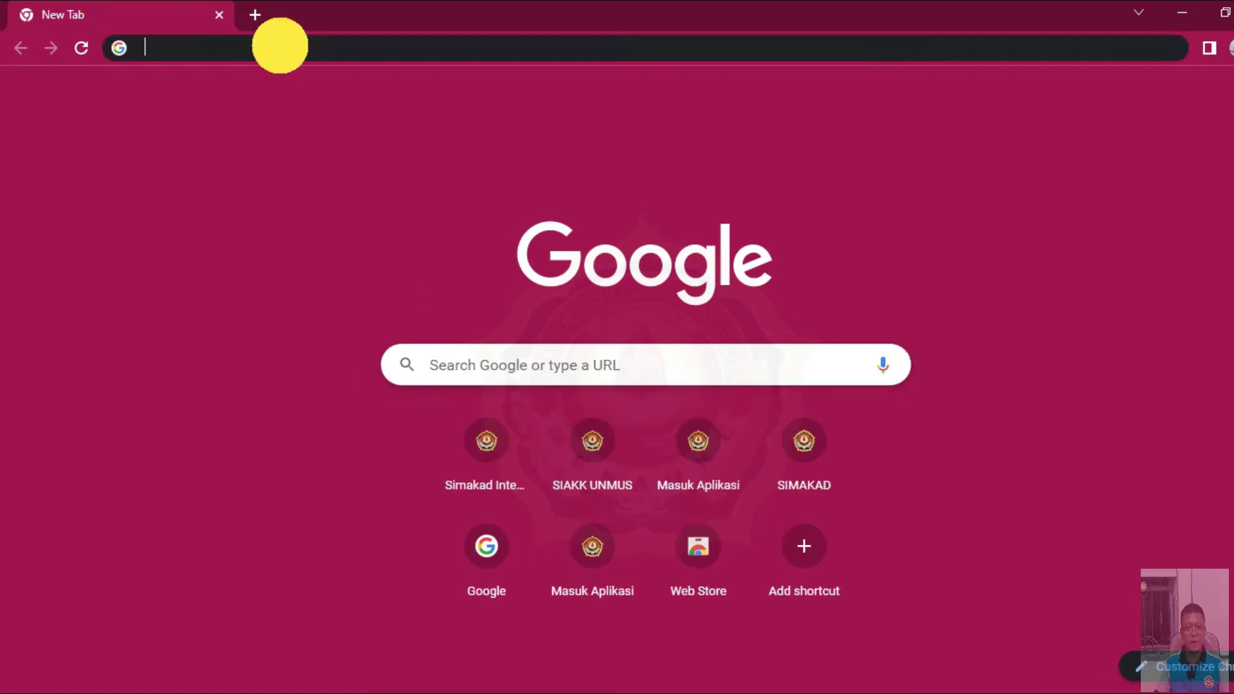
click(372, 45)
text(simakad.unmus.ac.id:8000/login)
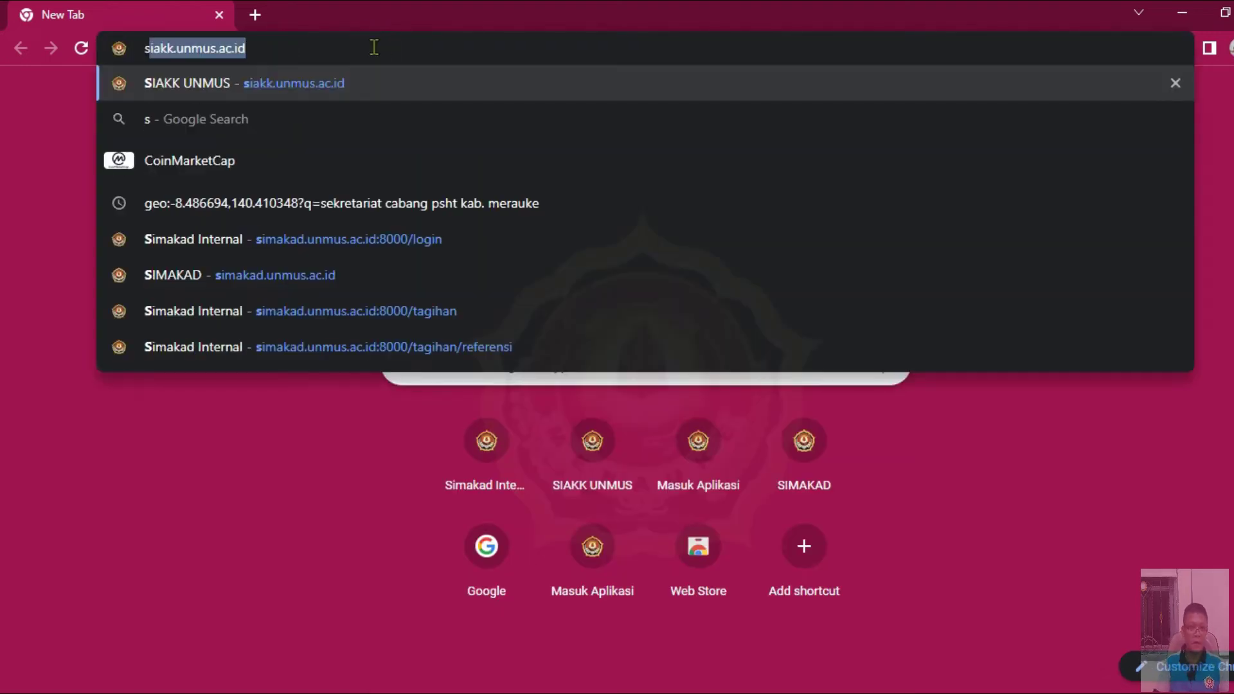
click(392, 264)
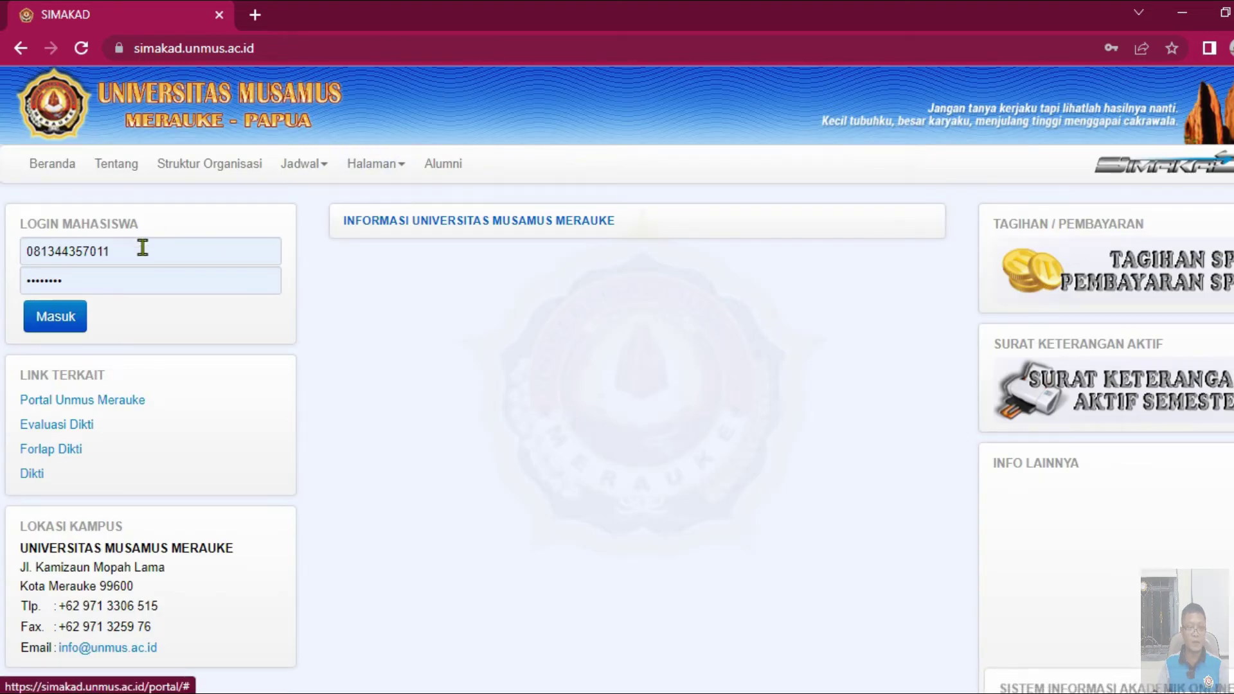
- Paste the student's NIM into the username field
double_click(142, 248)
click(148, 248)
double_click(157, 248)
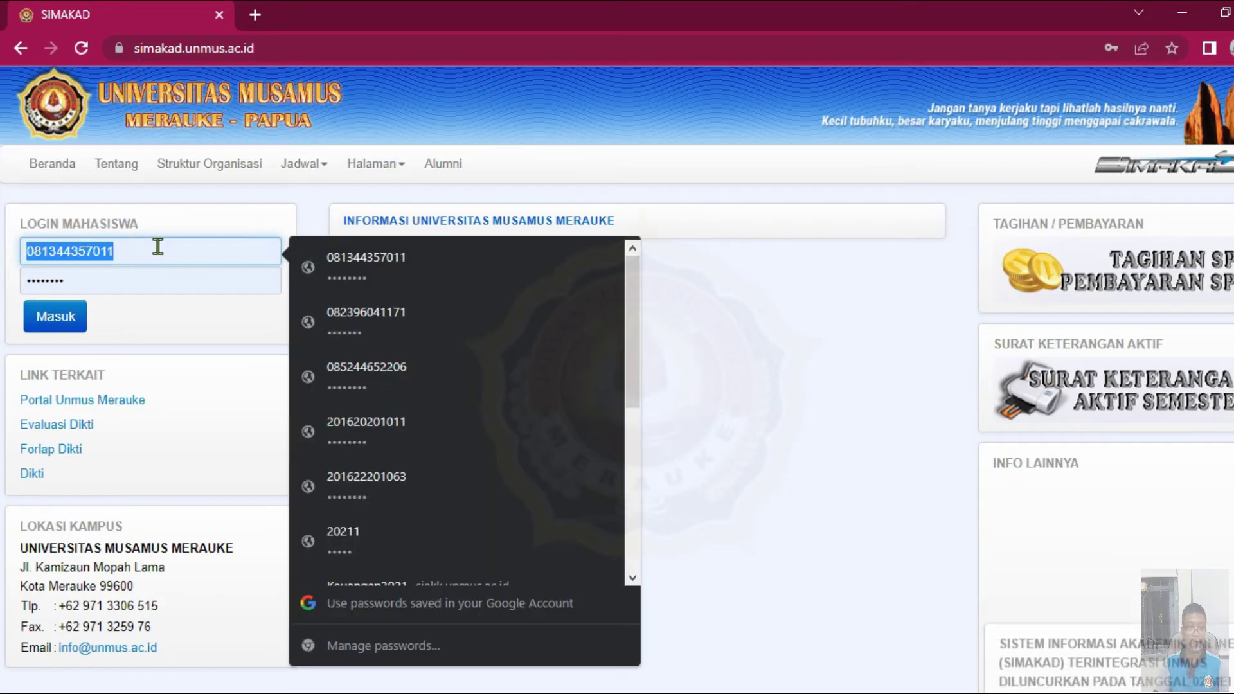
key(ctrl+v)
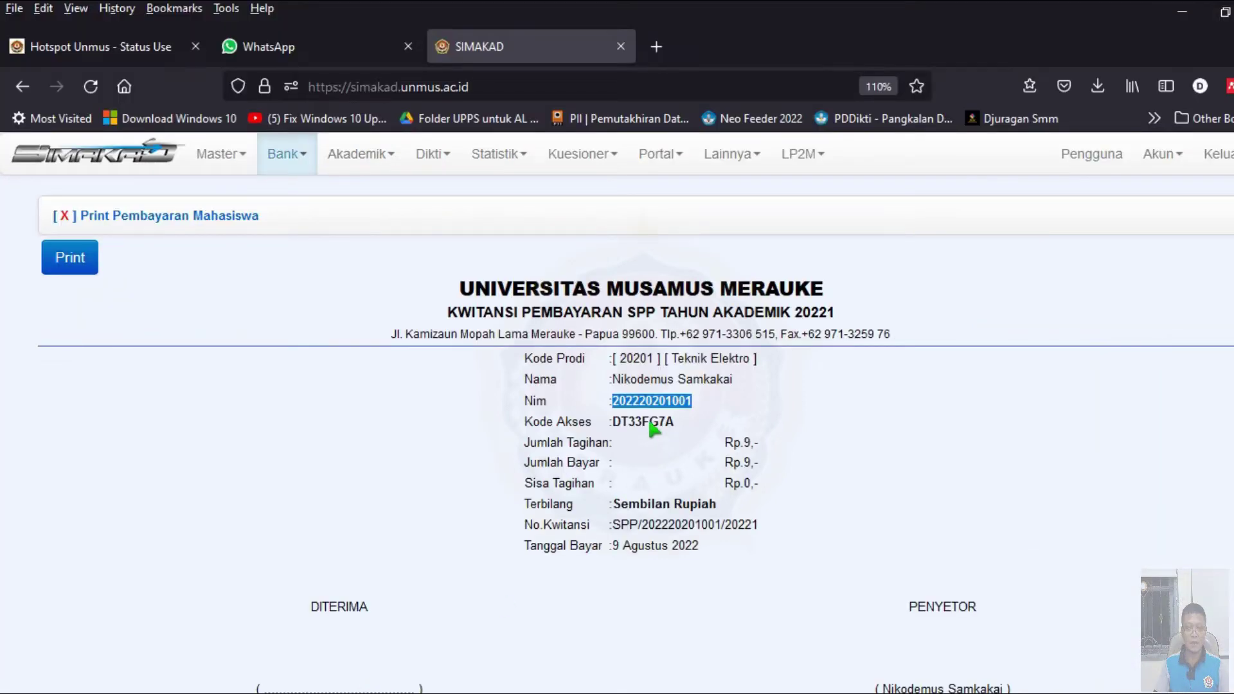
- Use the receipt's Kode Akses as the password, sign in, and decline saving the password
double_click(650, 421)
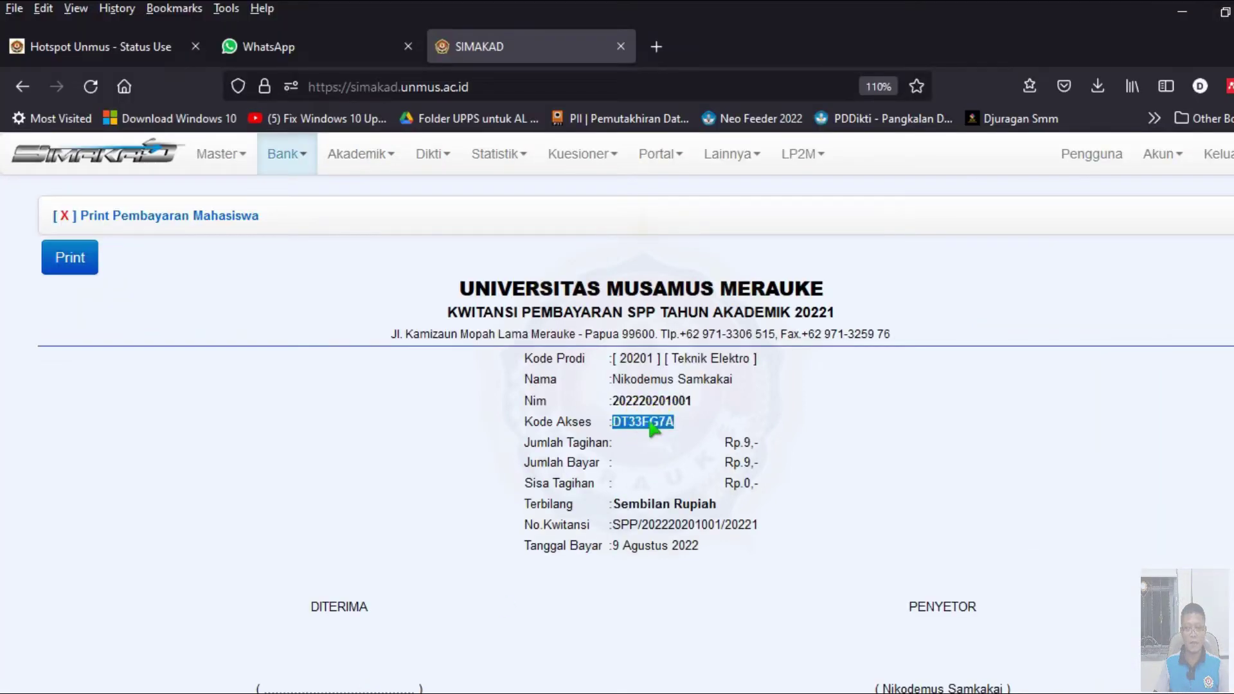
right_click(651, 424)
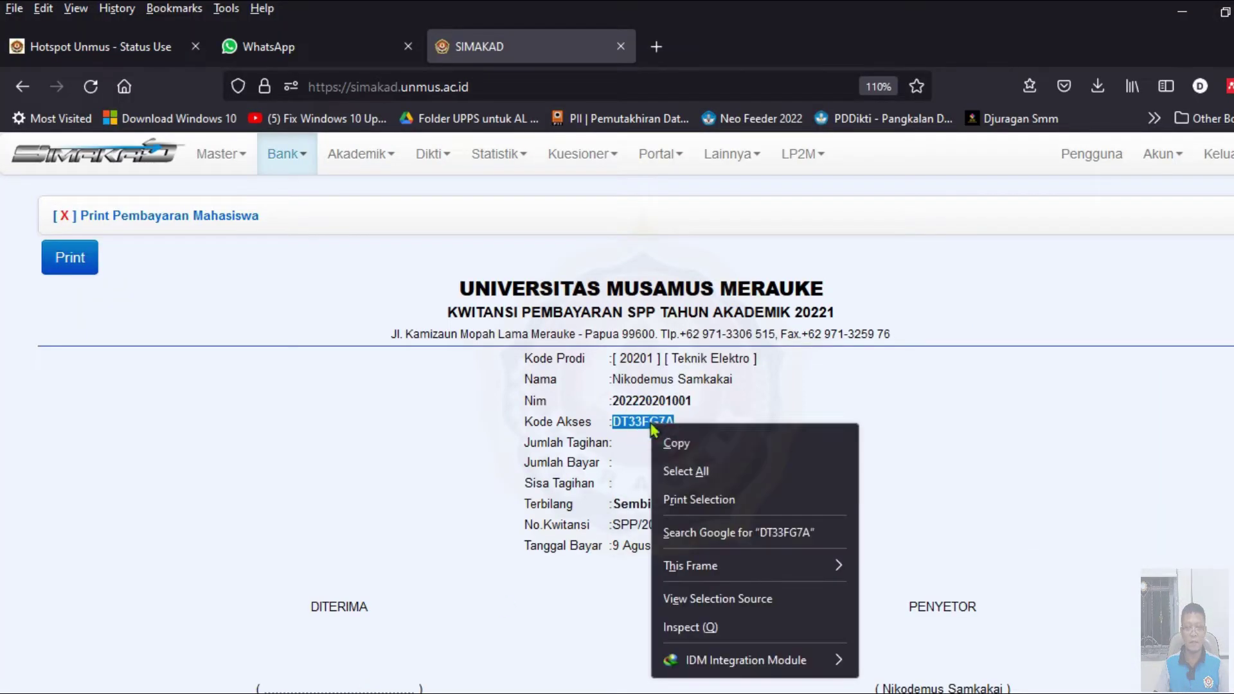
click(691, 442)
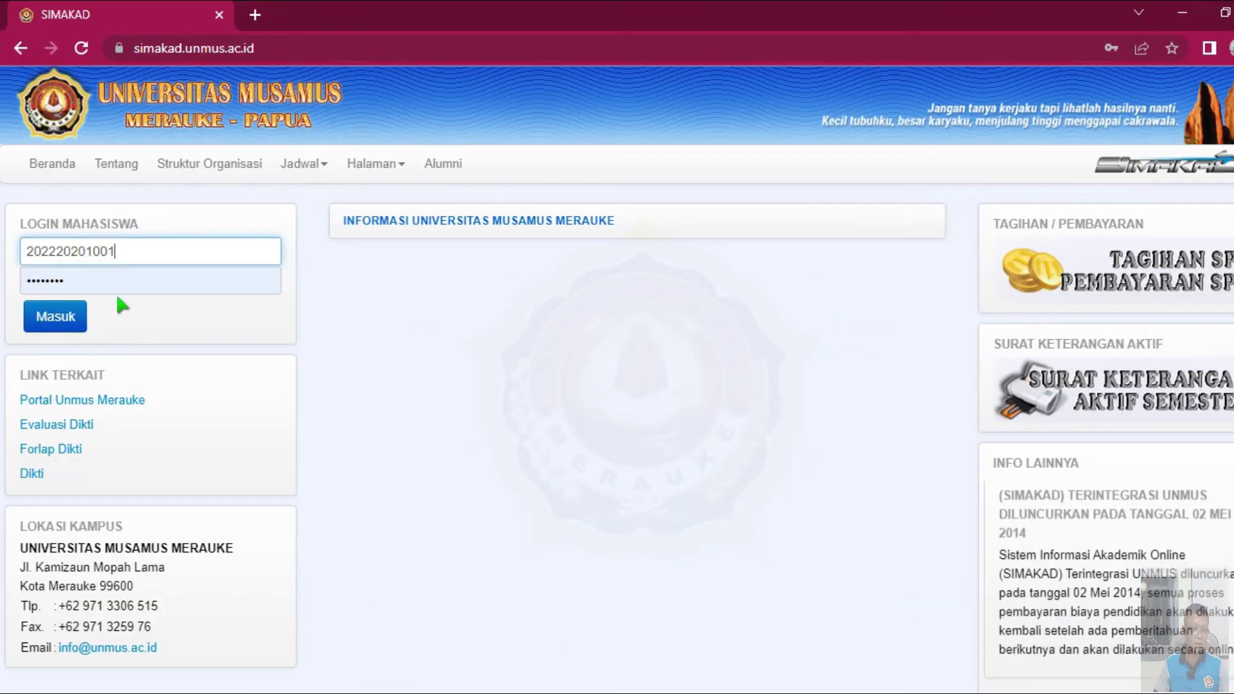
click(116, 282)
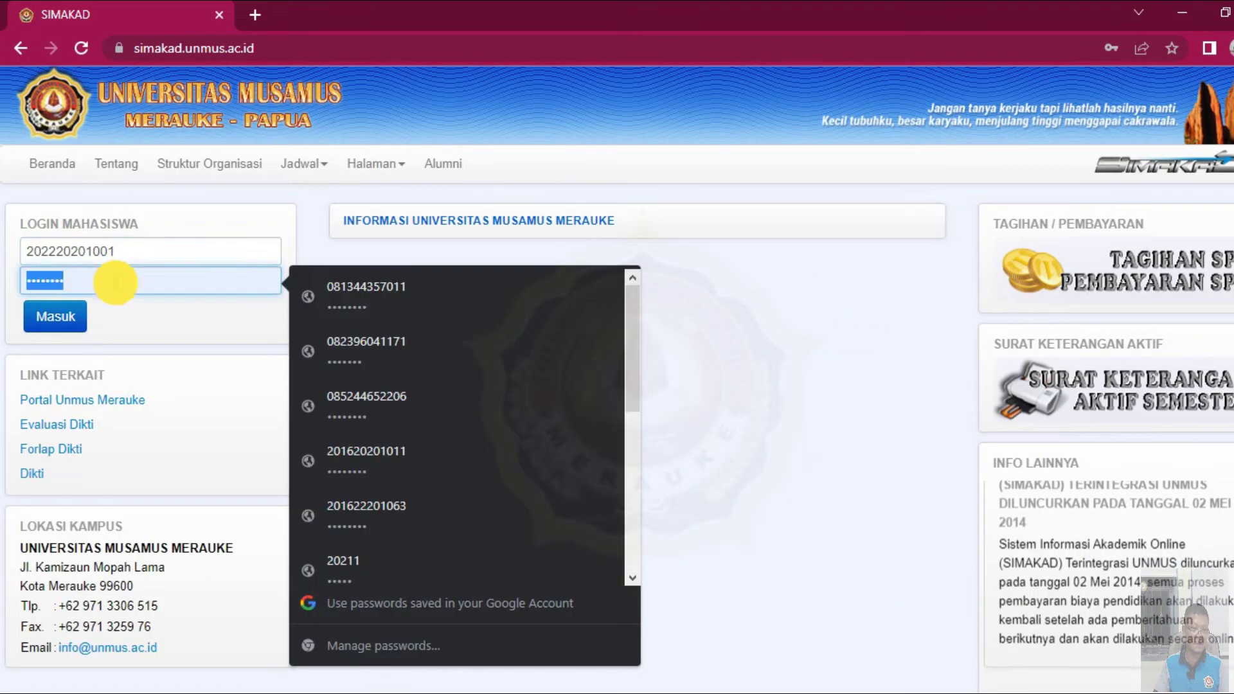
right_click(90, 280)
click(102, 424)
click(58, 317)
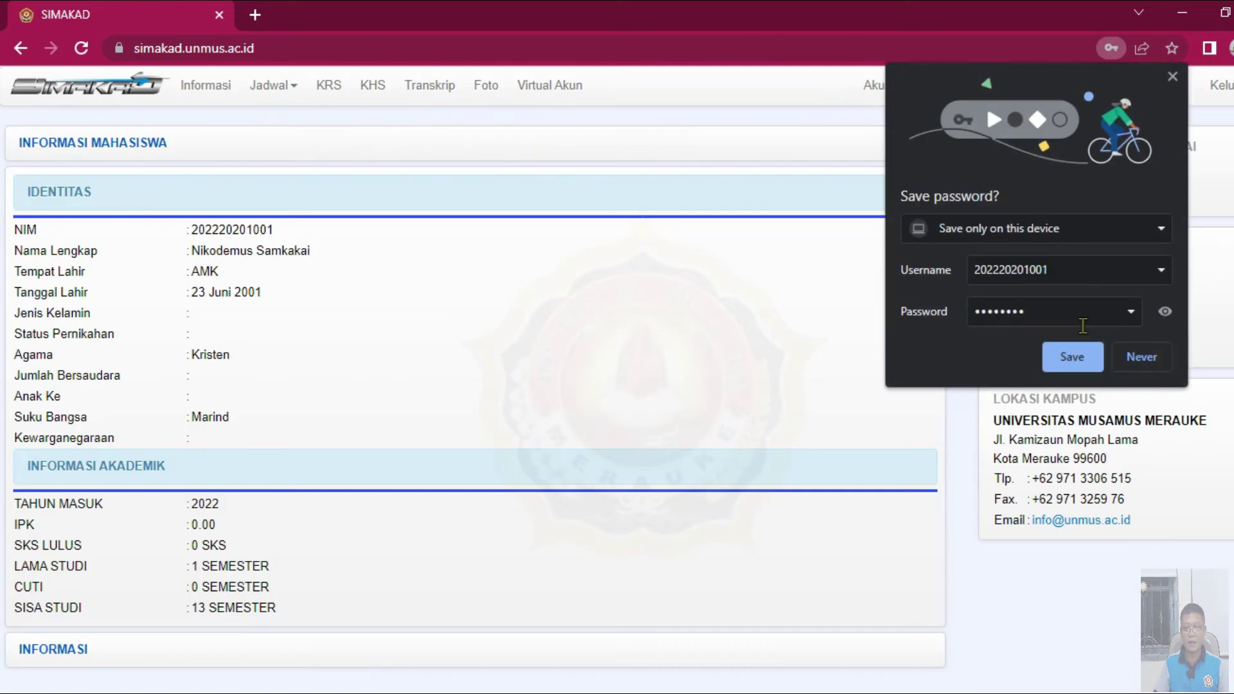
click(1143, 357)
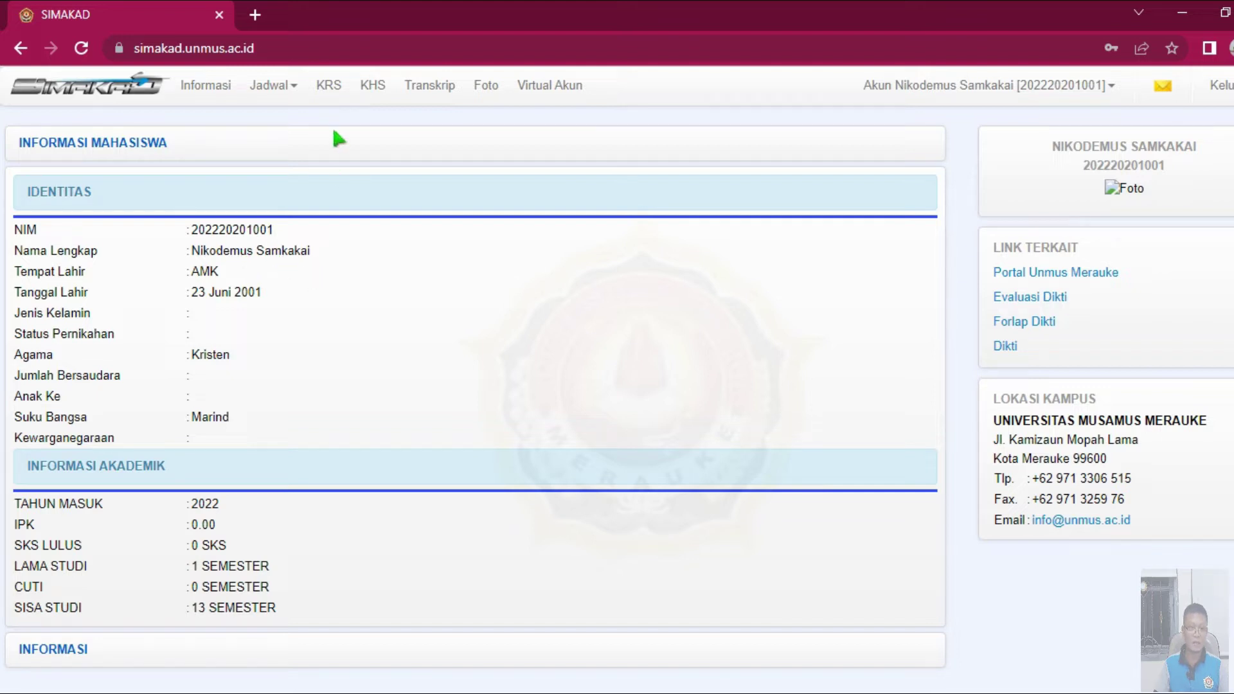
- Tick Etika, Fisika Dasar, Kalkulus Dasar, Dasar Teknik Elektro and Rangkaian Logika, skipping clashing Dasar Elektronika
click(328, 85)
scroll(451, 231, down, 3)
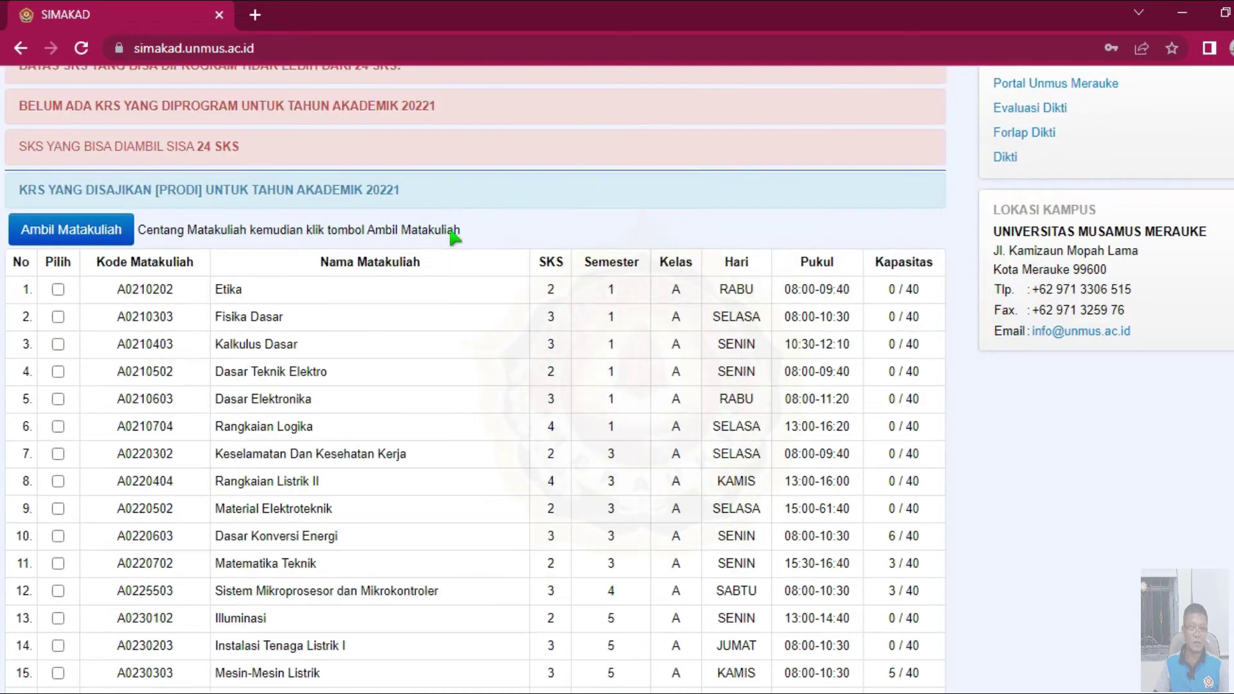
click(57, 290)
click(58, 316)
click(57, 344)
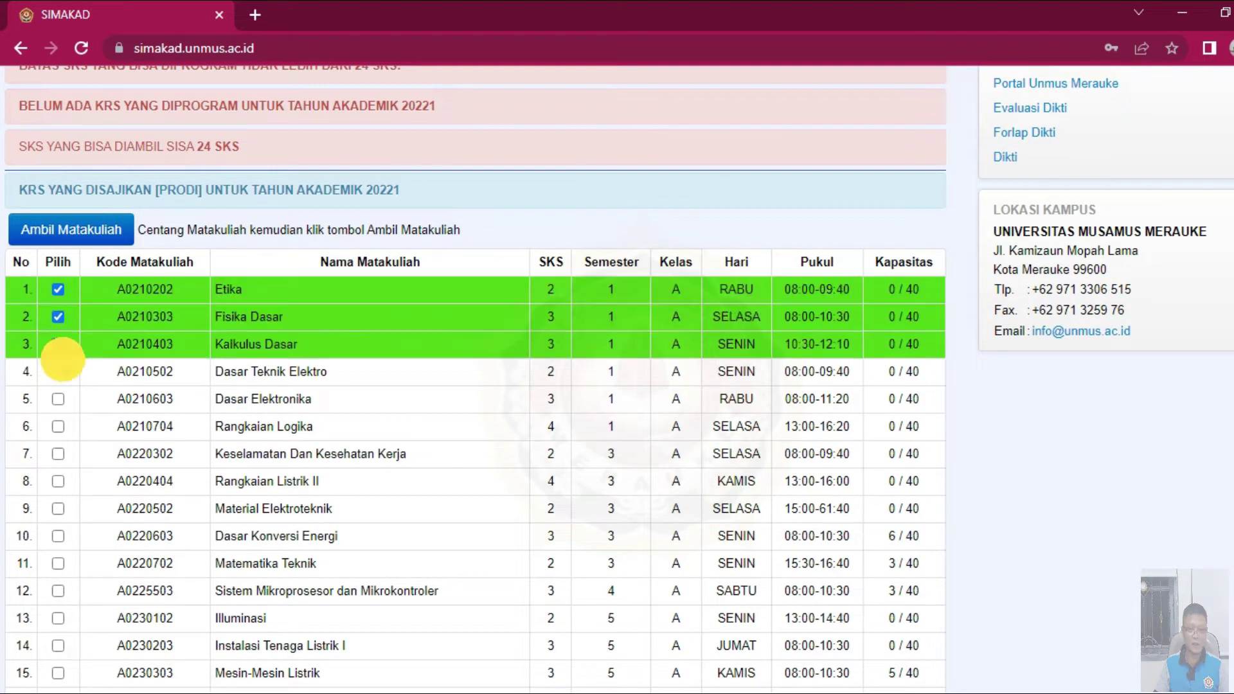
click(58, 371)
click(57, 398)
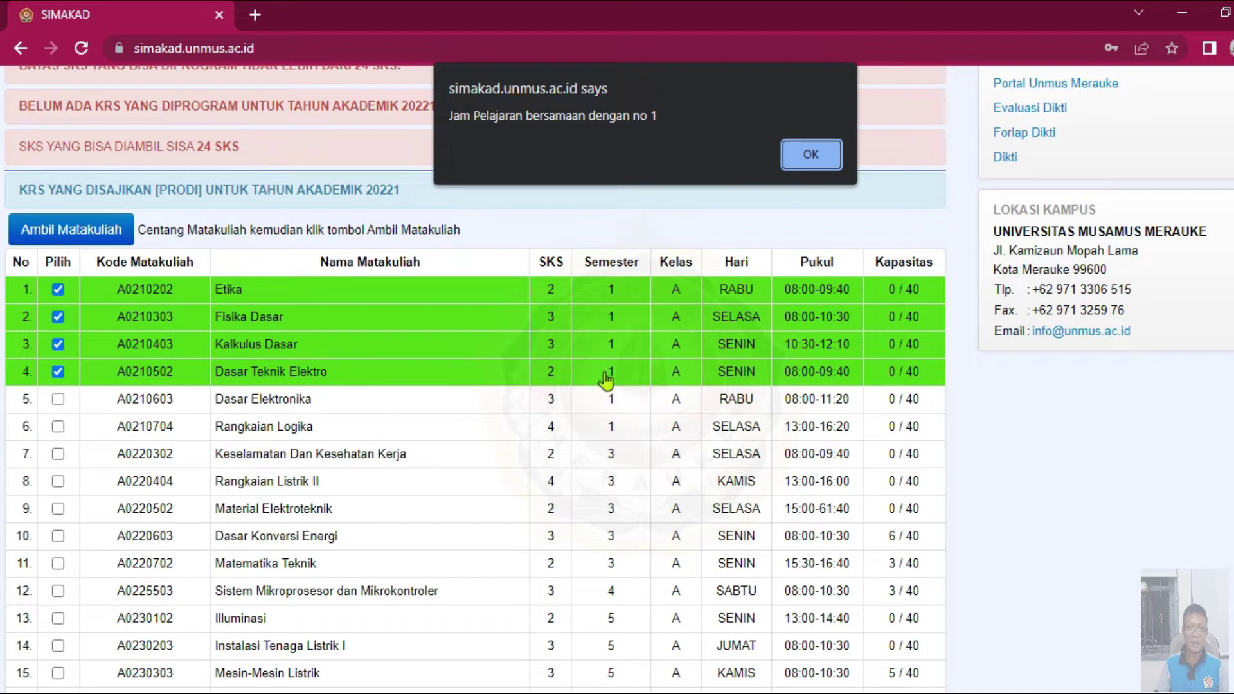
click(811, 156)
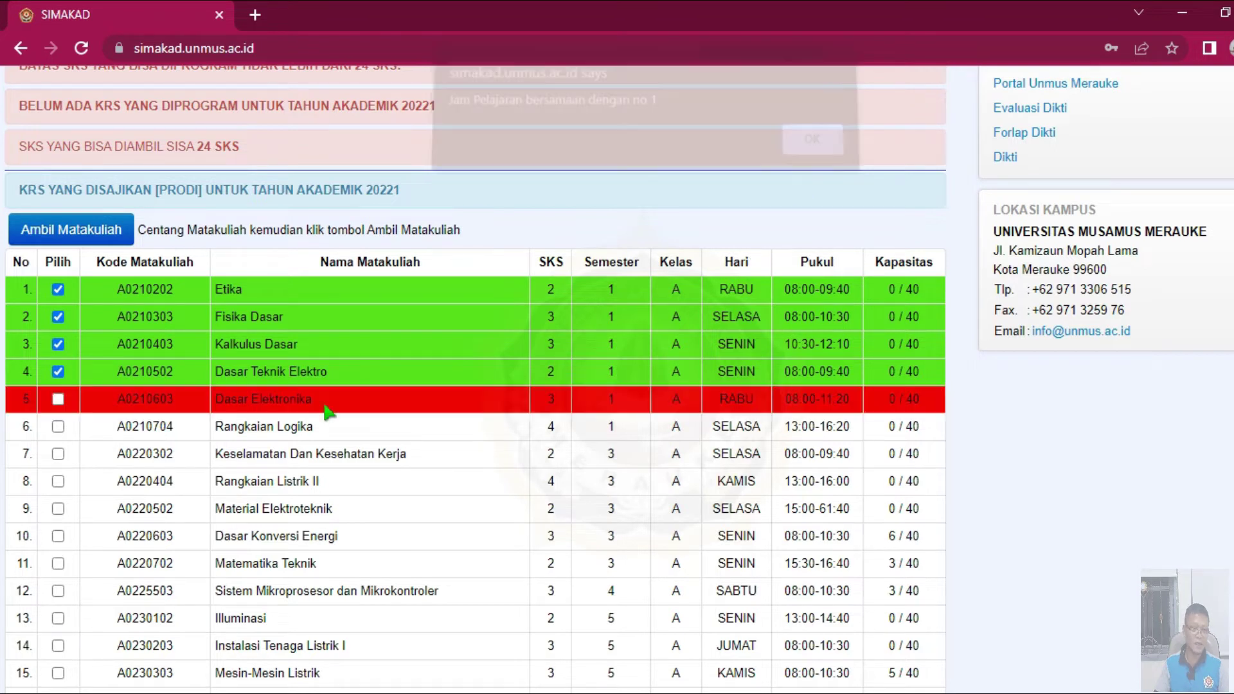
click(57, 427)
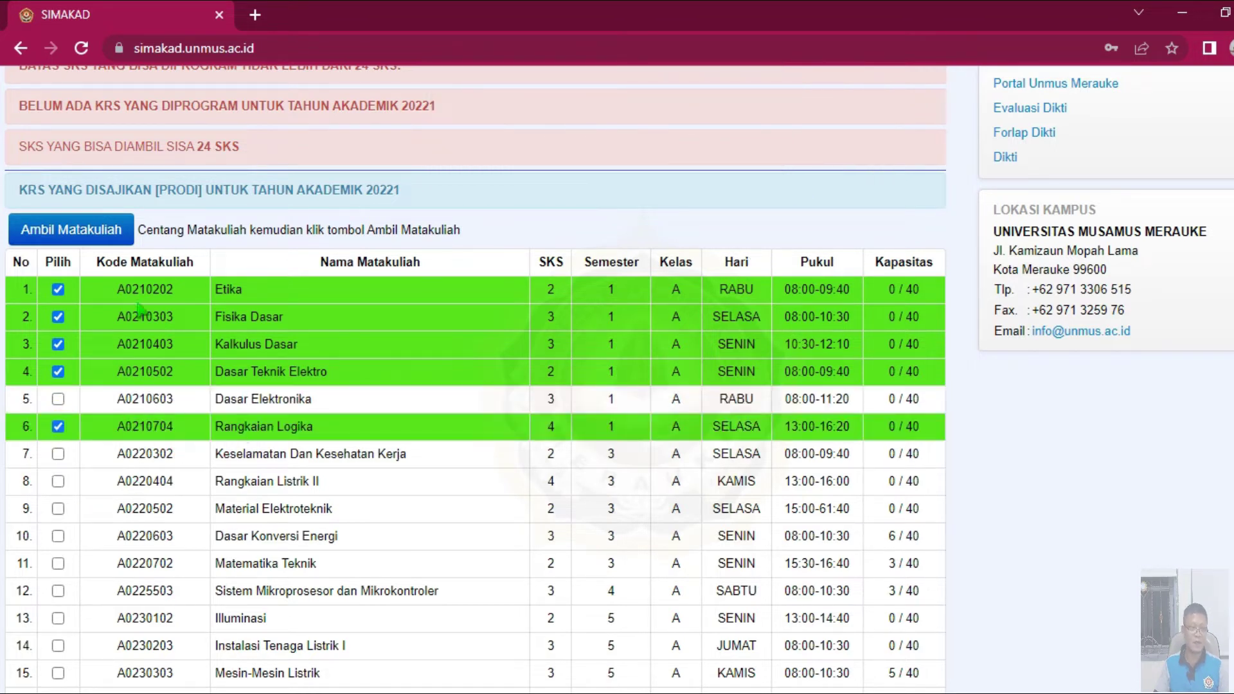
- Enrol the five courses with Ambil Matakuliah and bring up the PROSES / PRINT section
click(84, 237)
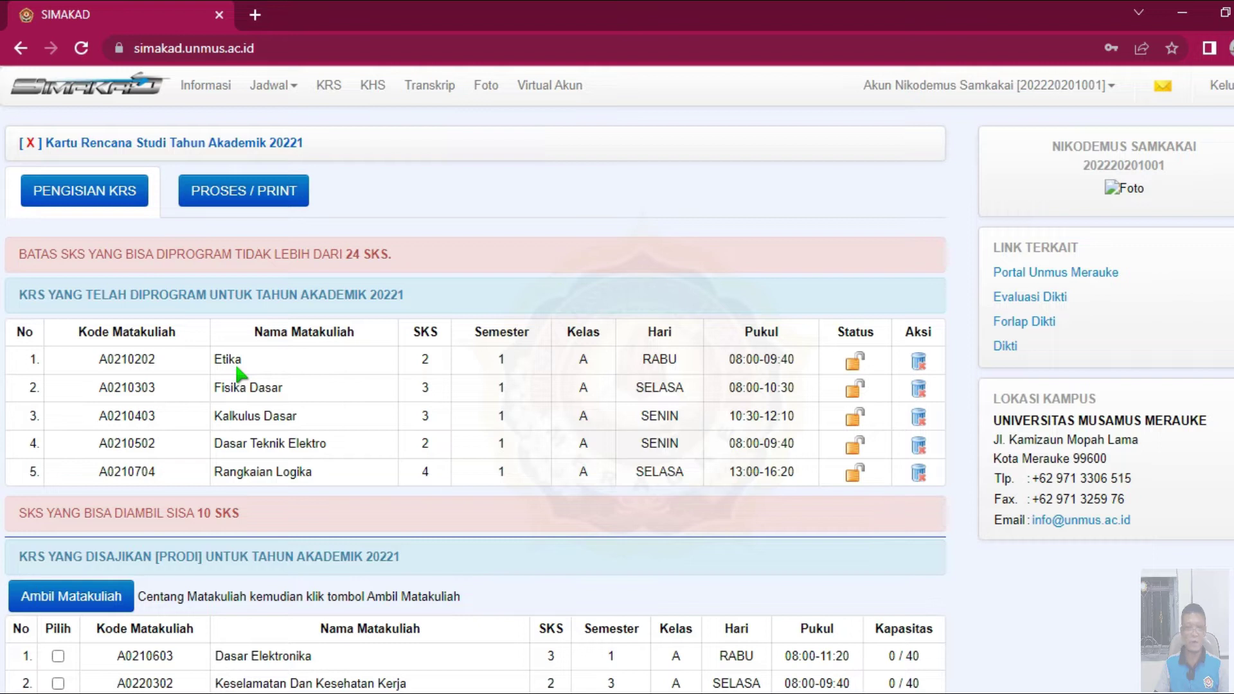
click(273, 201)
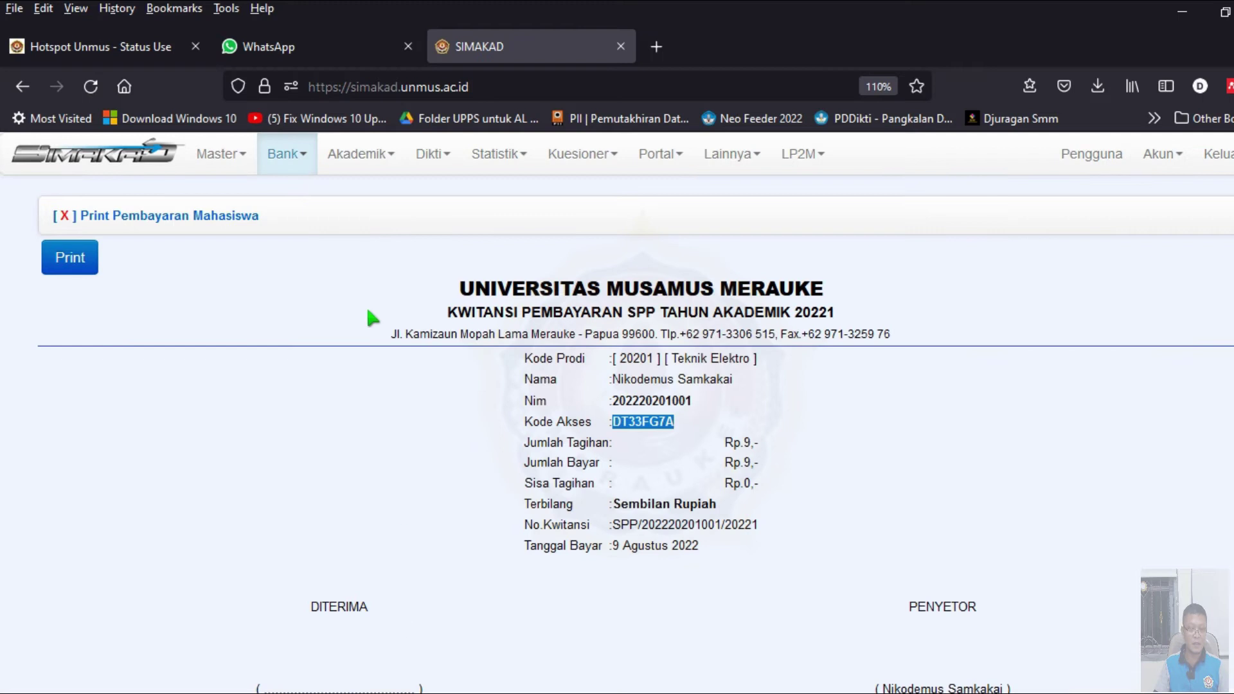
scroll(148, 531, down, 10)
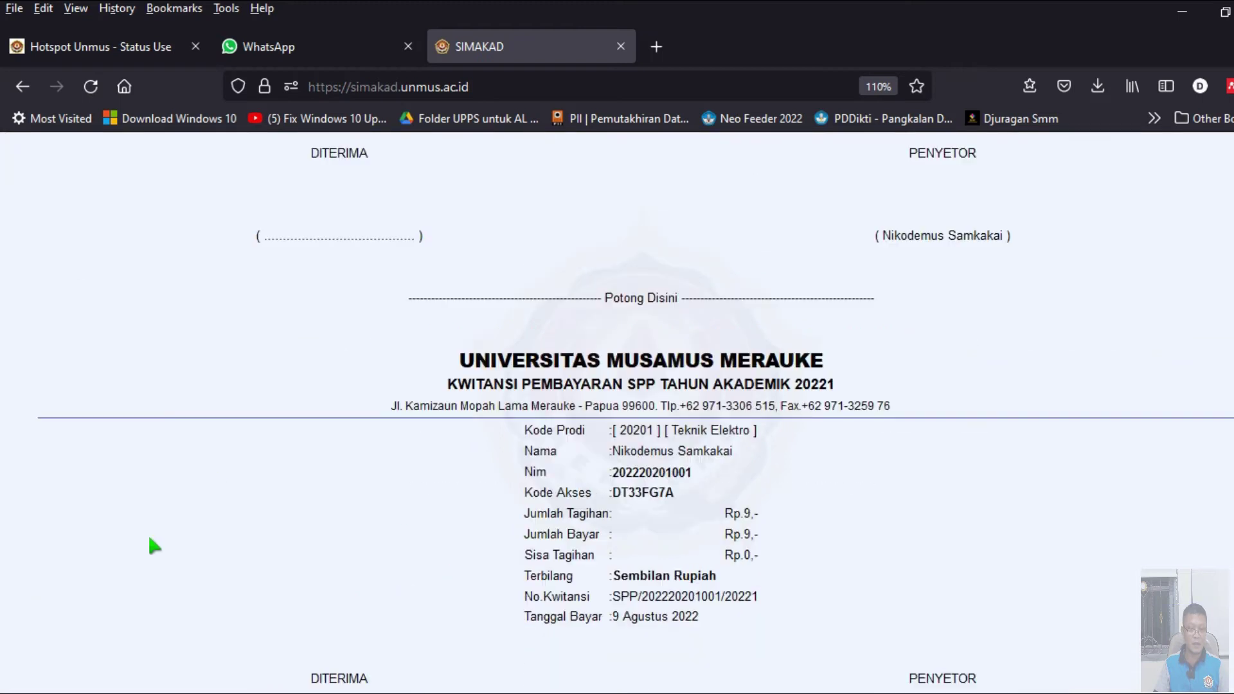
- Close the receipt and go to the Akademik > Mahasiswa student list
click(90, 611)
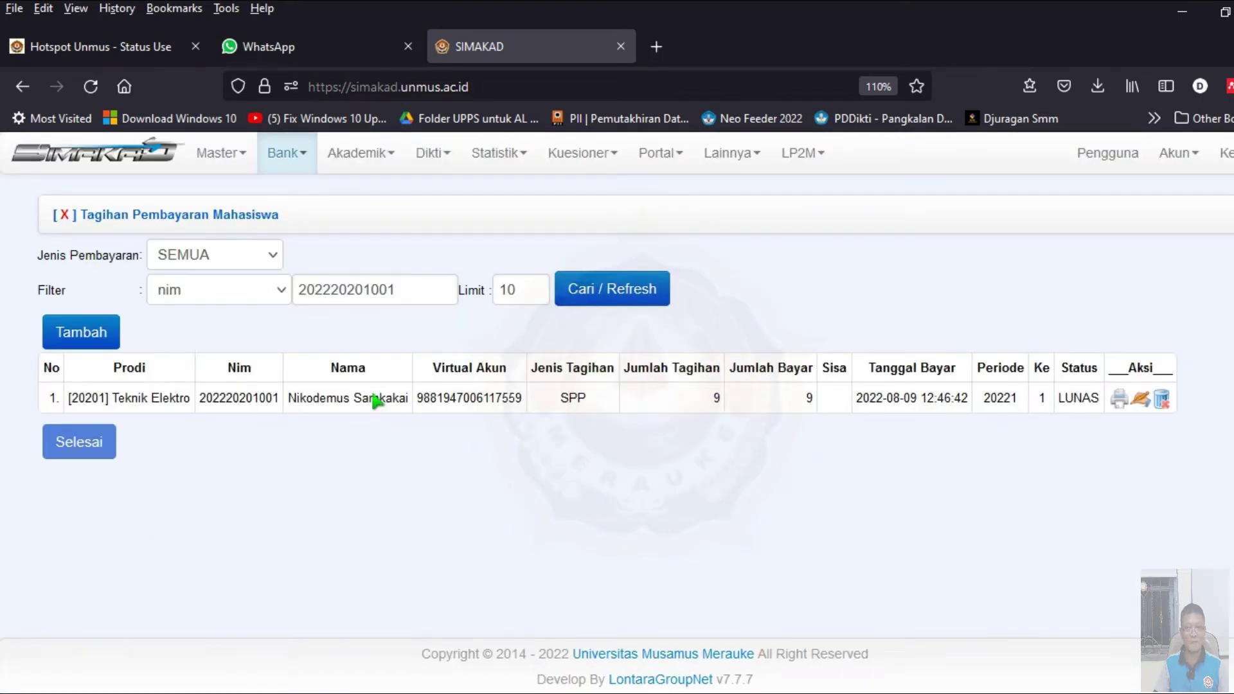
click(274, 163)
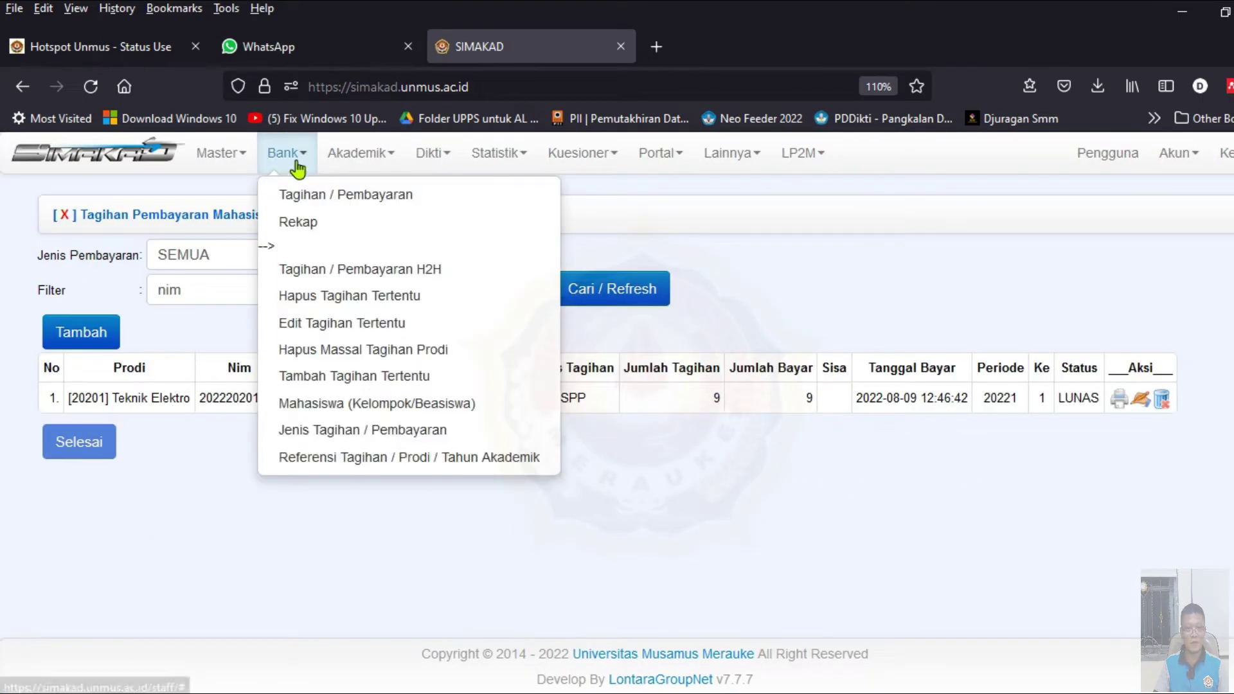
click(363, 154)
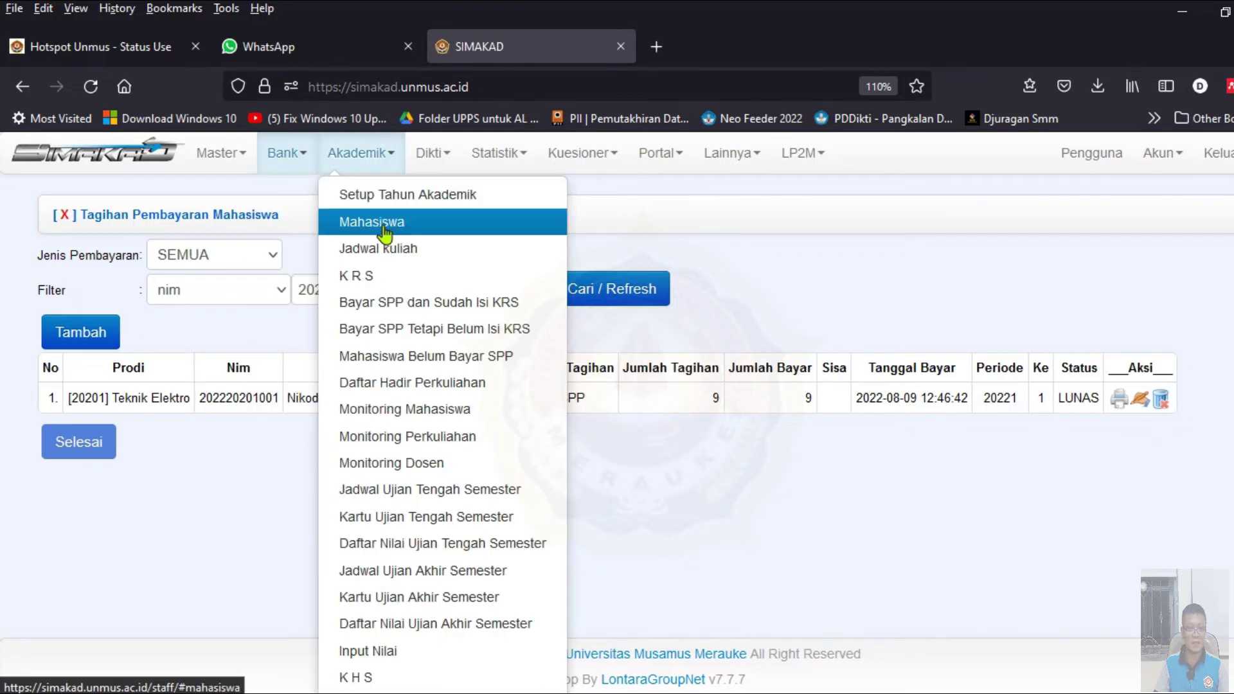
click(373, 221)
- Filter the student list by nim using the student's NIM and open their record for editing
click(271, 284)
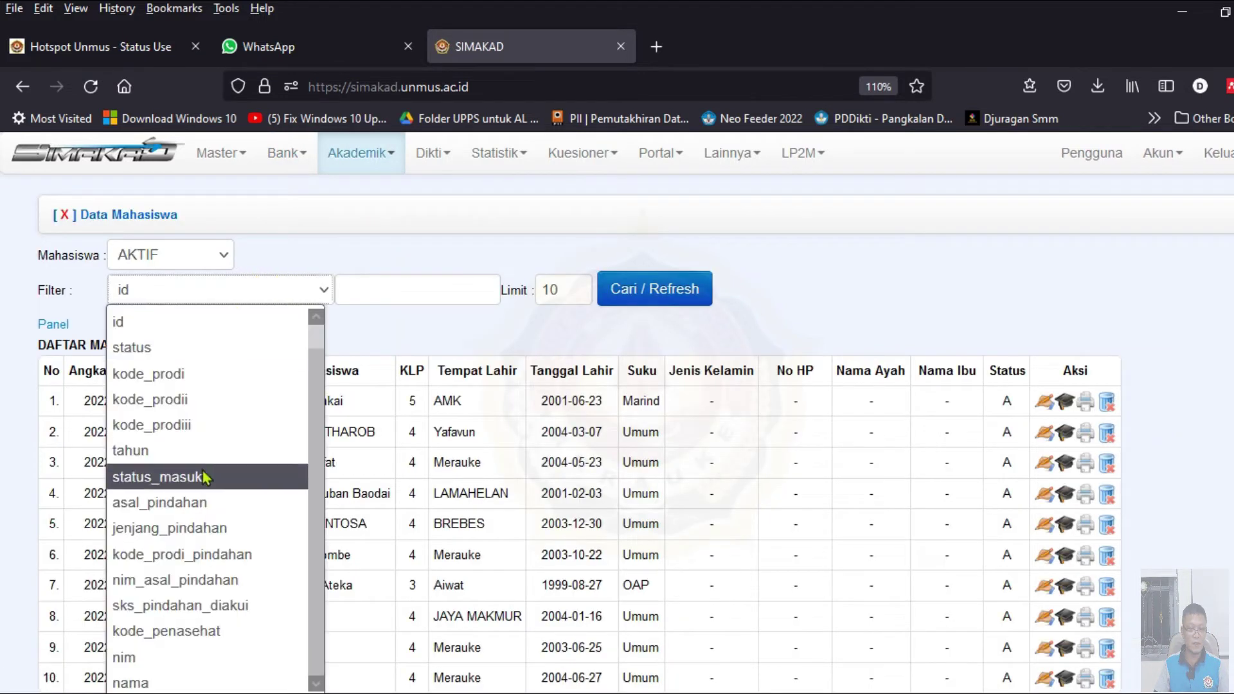
click(189, 659)
click(394, 287)
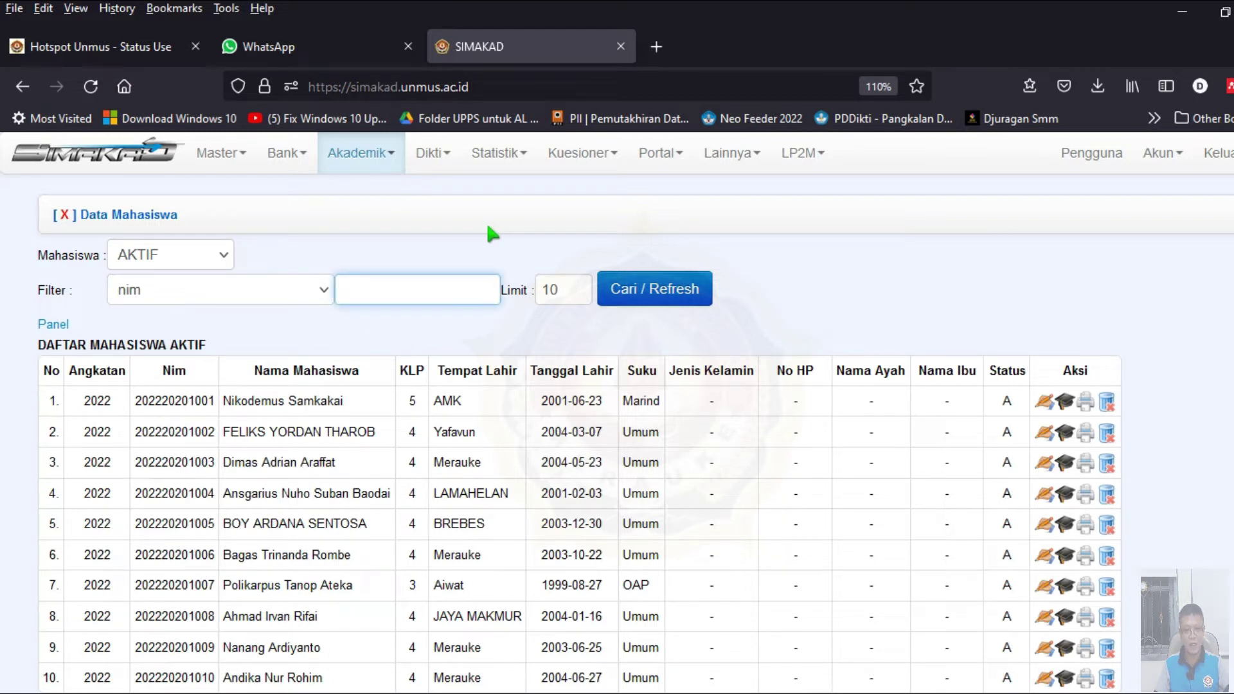
key(ctrl+v)
drag(418, 292, 309, 289)
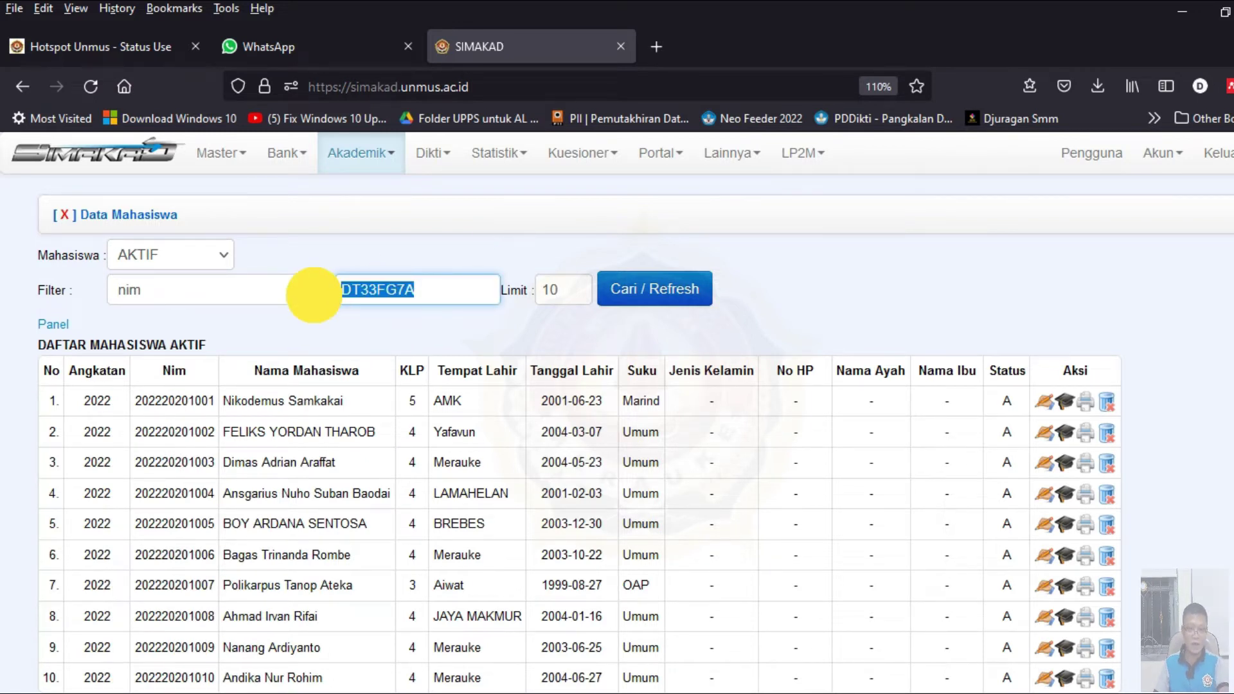
key(BackSpace)
double_click(182, 400)
click(394, 292)
key(ctrl+v)
click(630, 297)
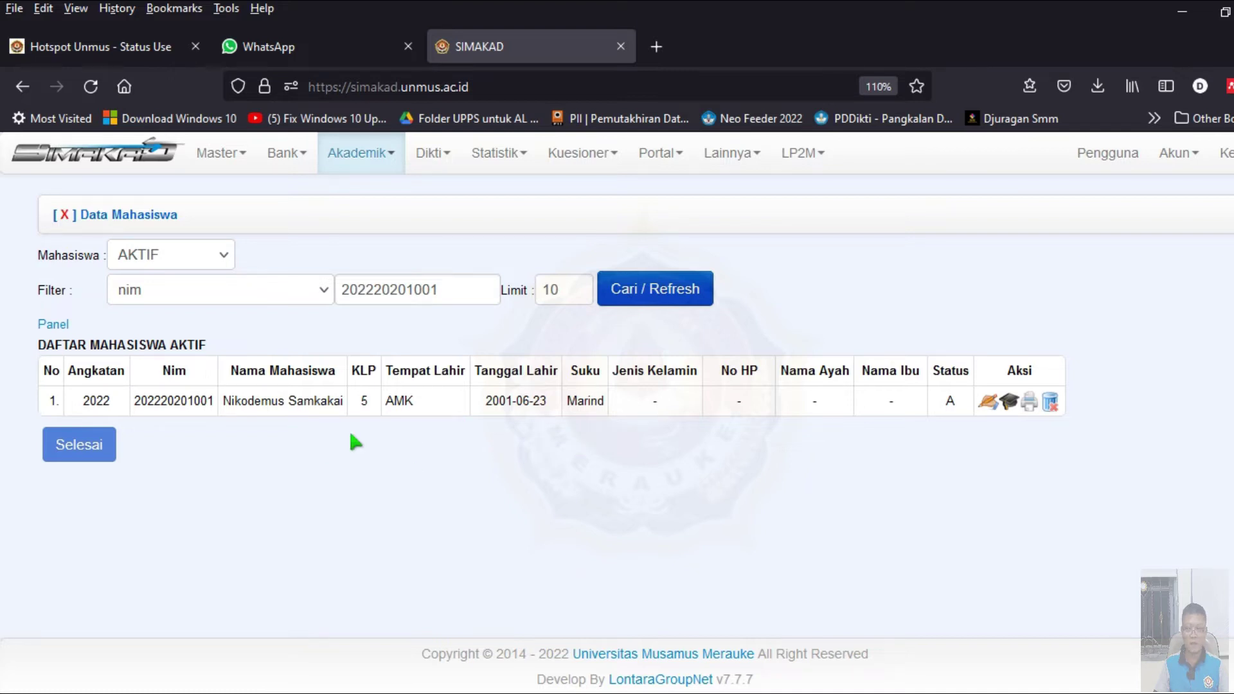
click(986, 403)
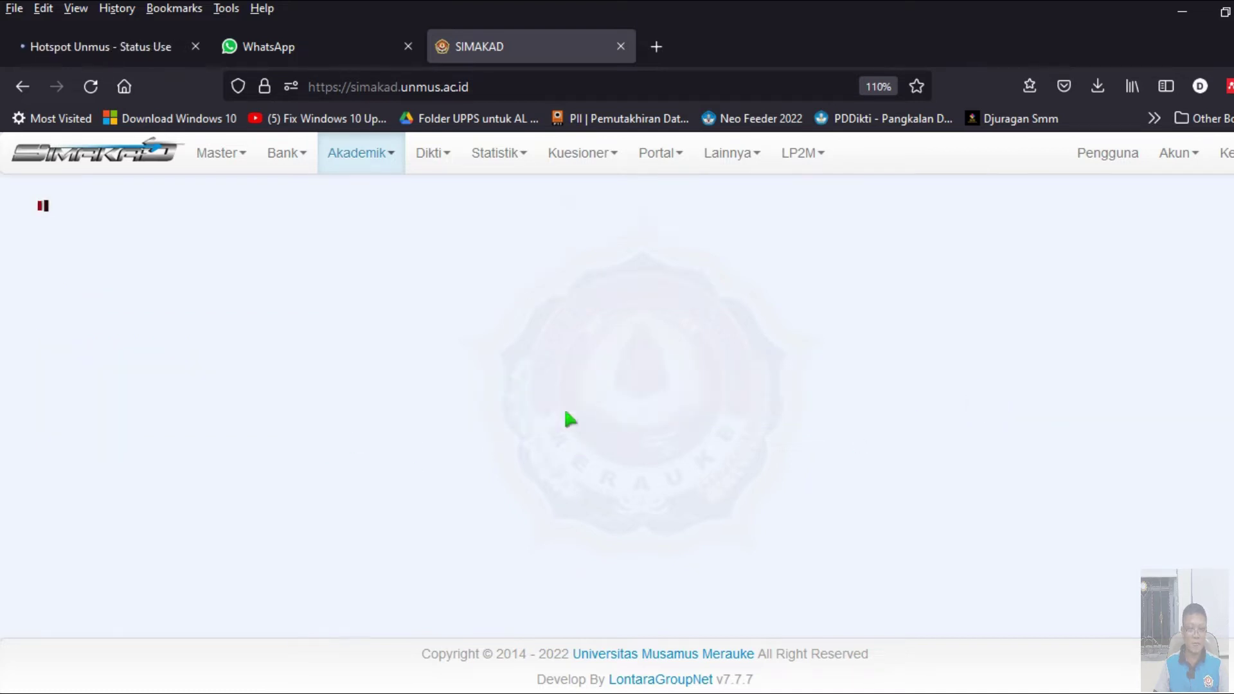
- Assign the lecturer found by searching 'Dam' as the student's Dosen PA
scroll(538, 388, down, 3)
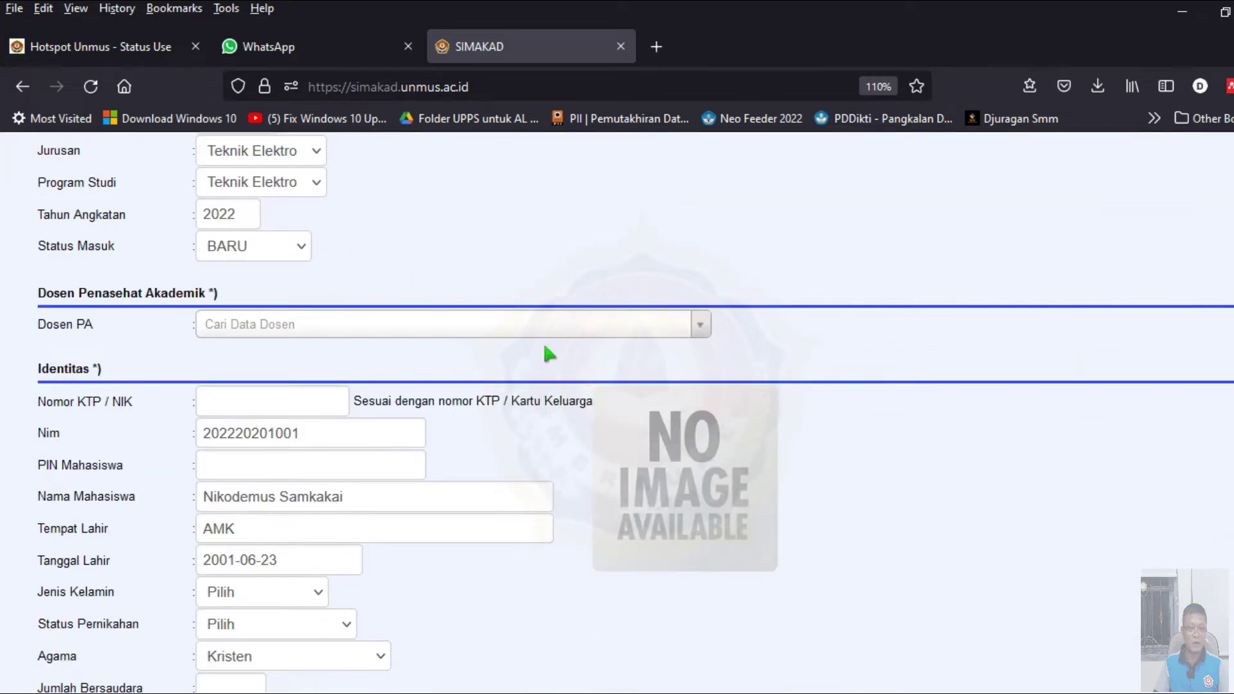
scroll(217, 357, up, 2)
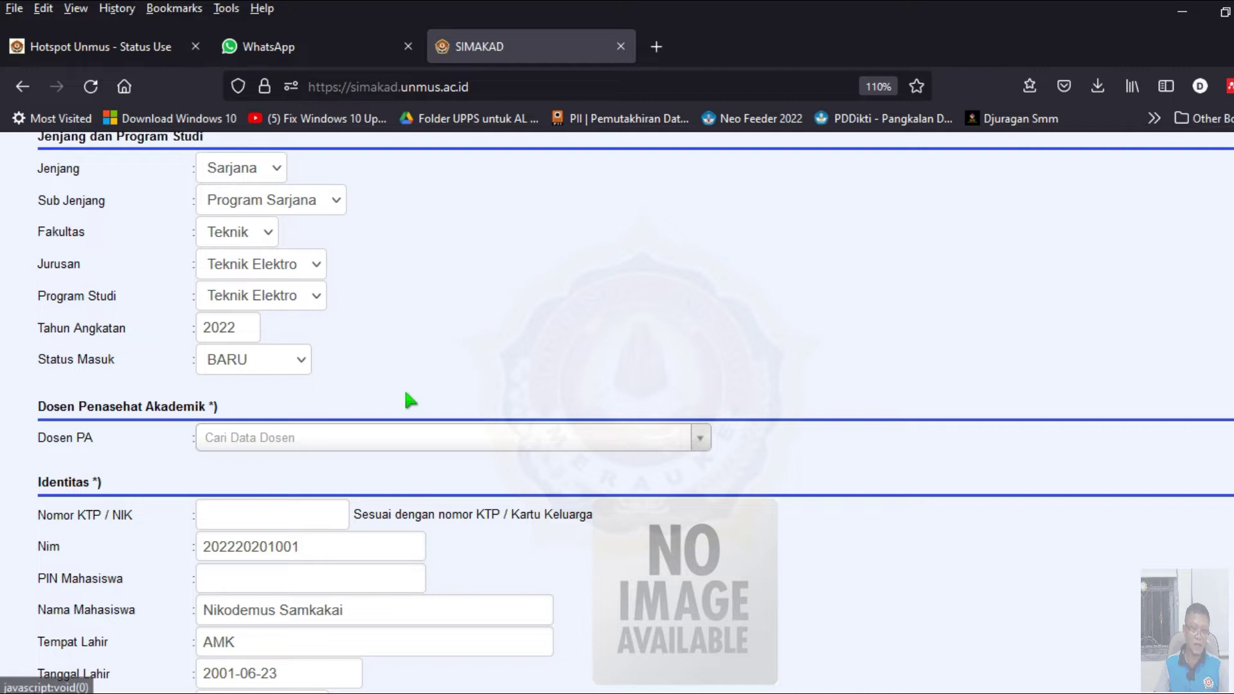
scroll(409, 394, up, 2)
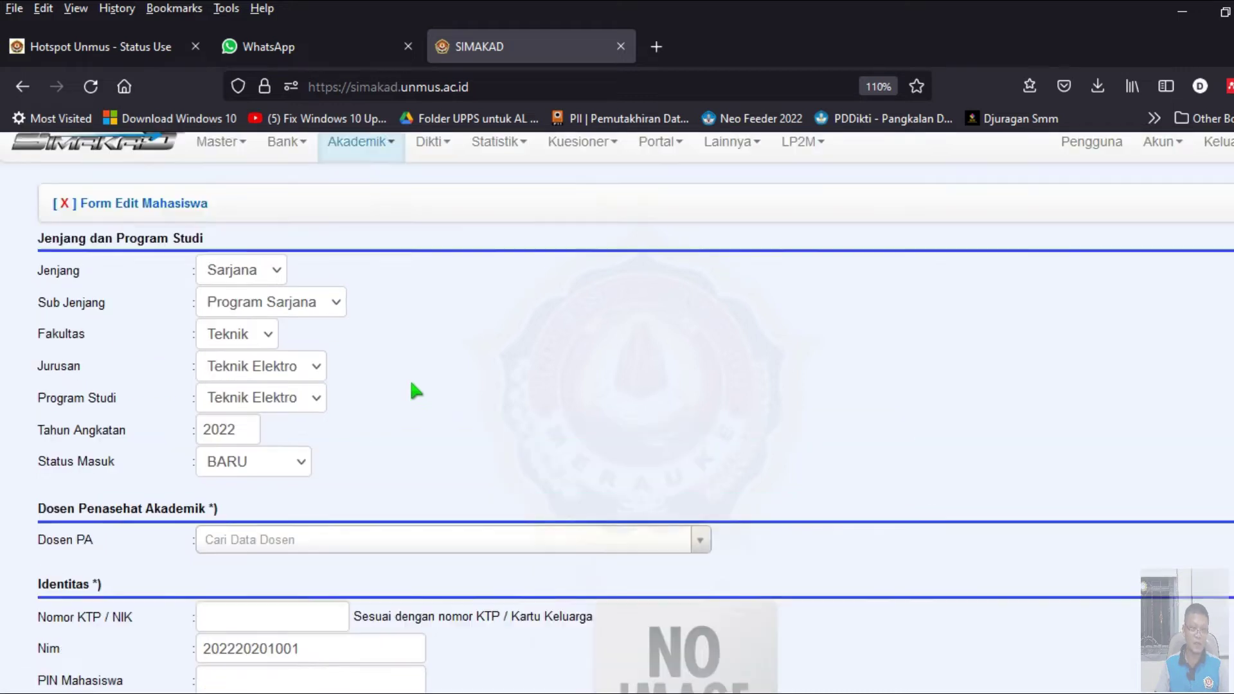
scroll(431, 389, down, 3)
click(432, 325)
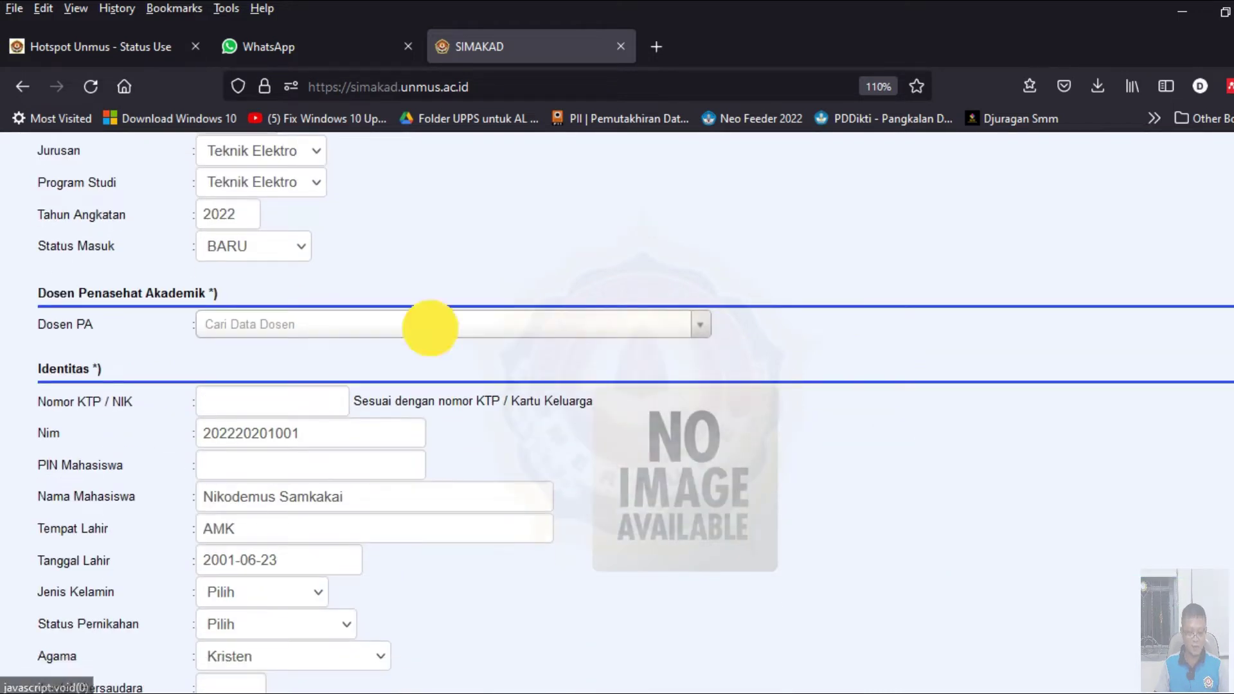
text(Dam)
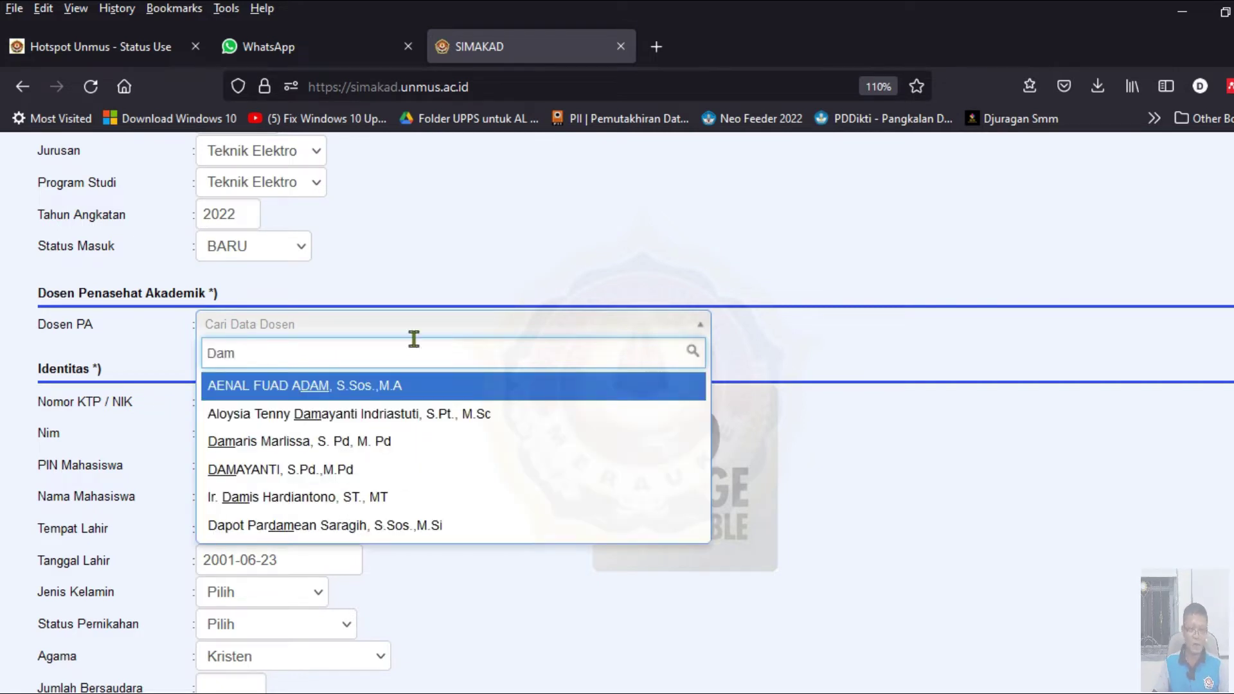
click(413, 496)
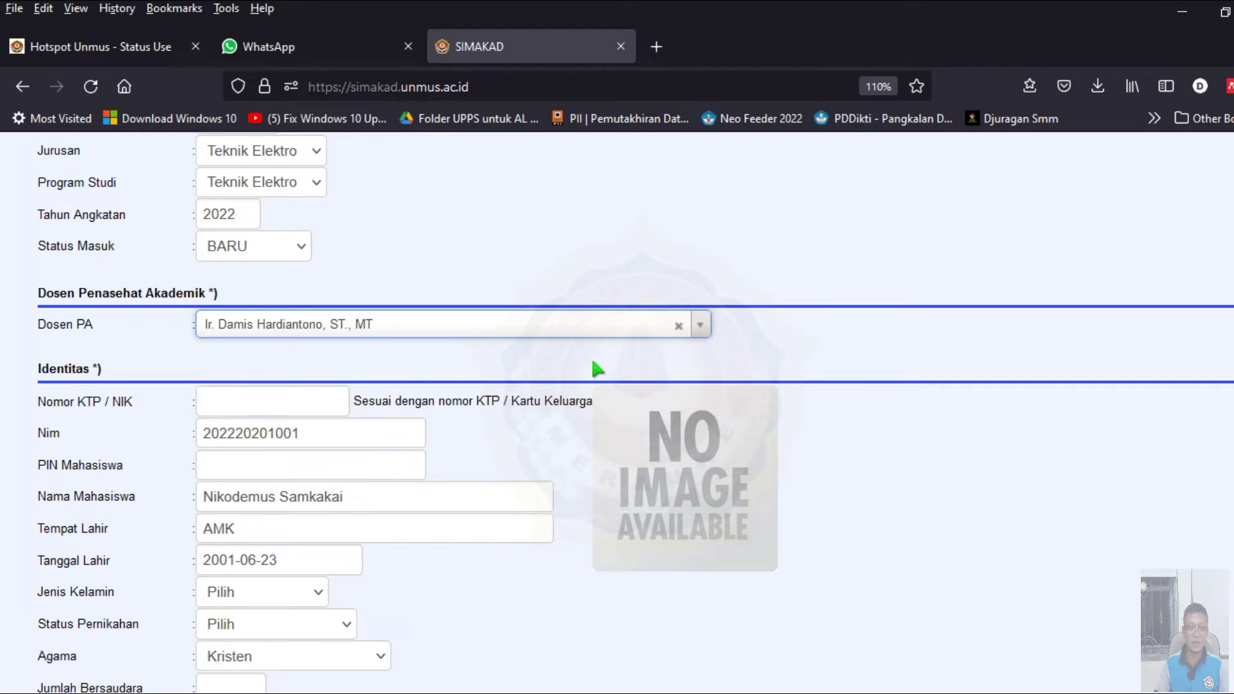
- Save the student record with Simpan and close the edit form
scroll(595, 364, down, 15)
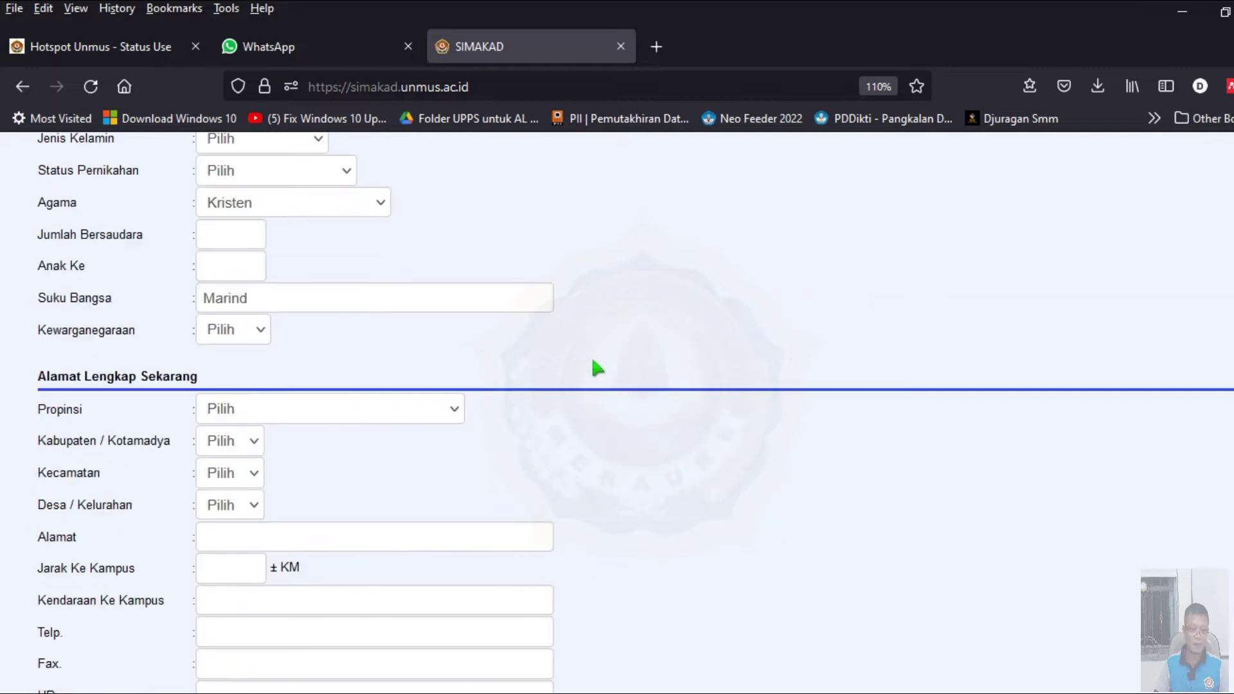
scroll(592, 367, down, 20)
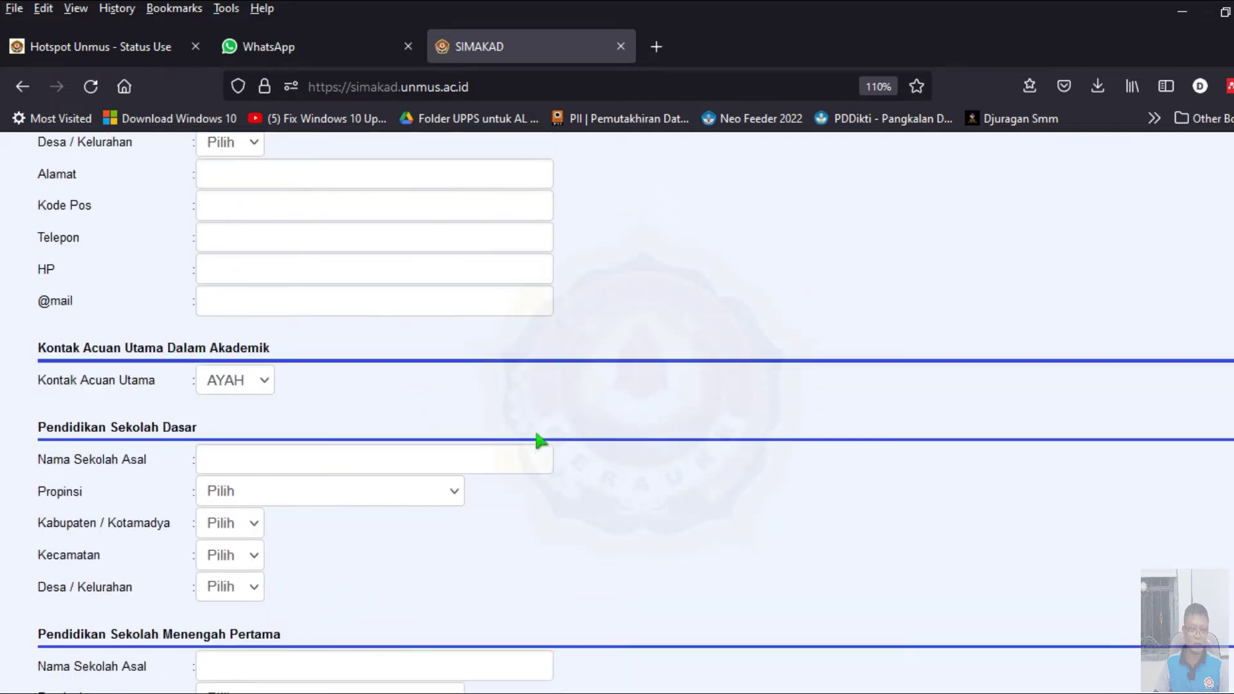
click(93, 541)
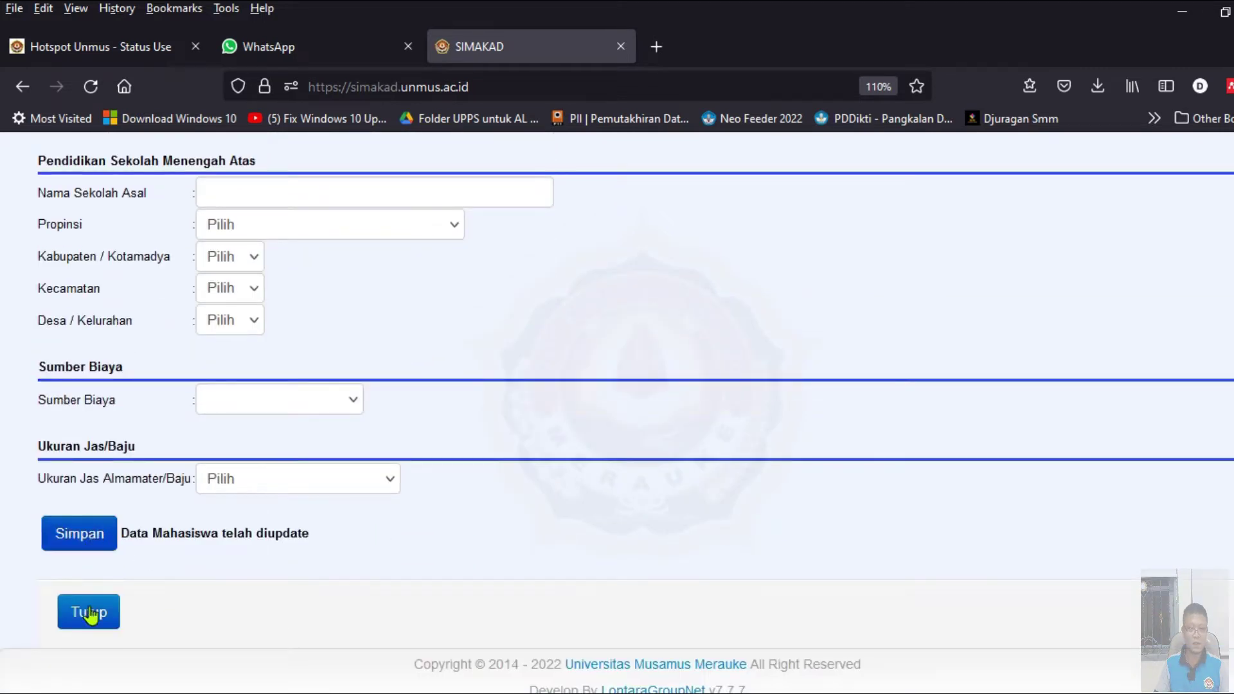
click(90, 611)
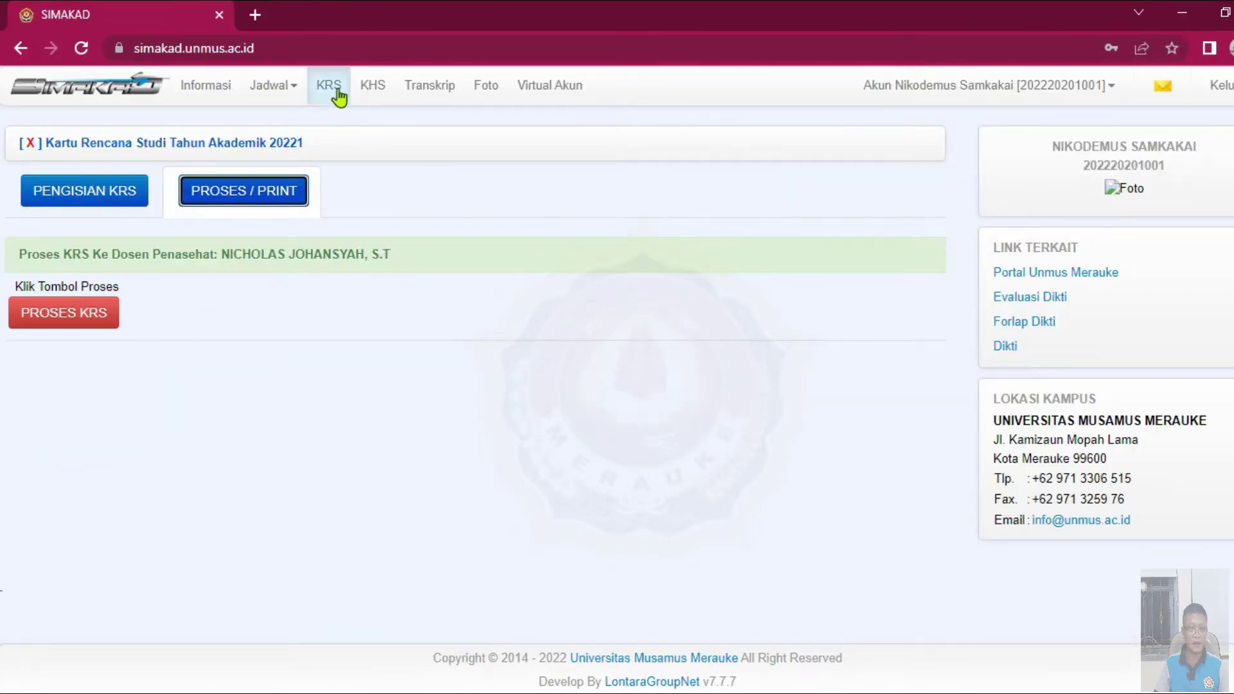
- Check the KRS PROSES / PRINT section in the student portal, then log out
click(329, 87)
click(256, 198)
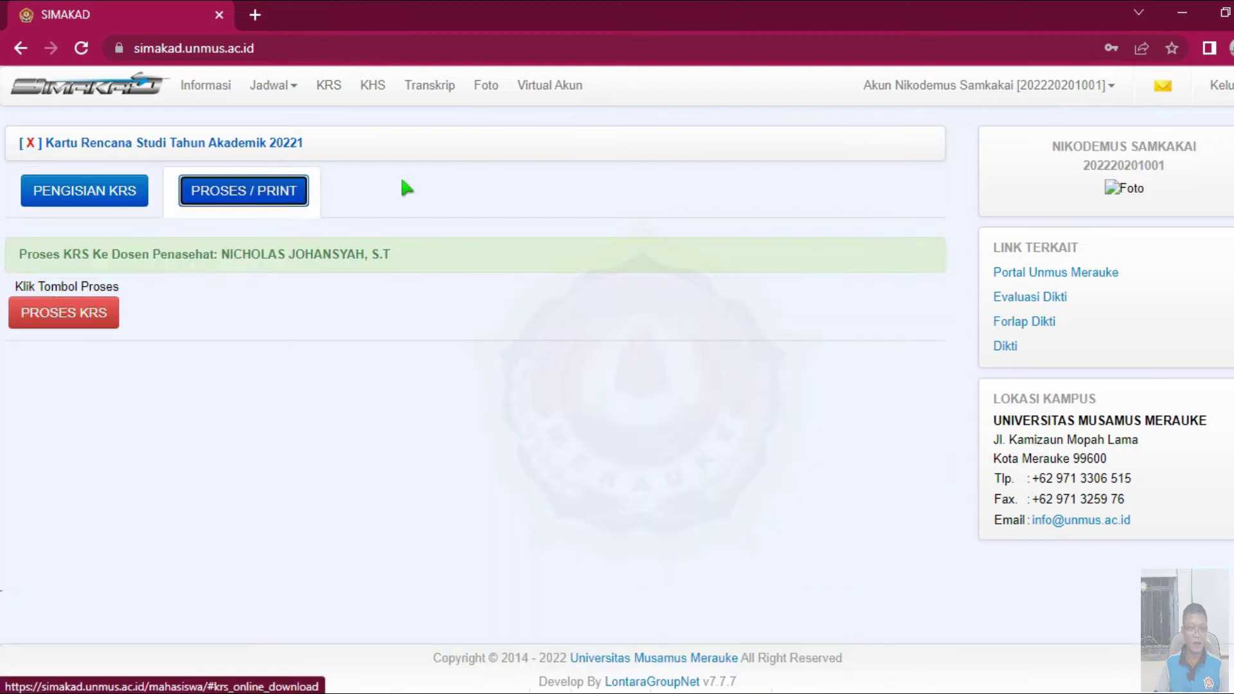
click(1221, 84)
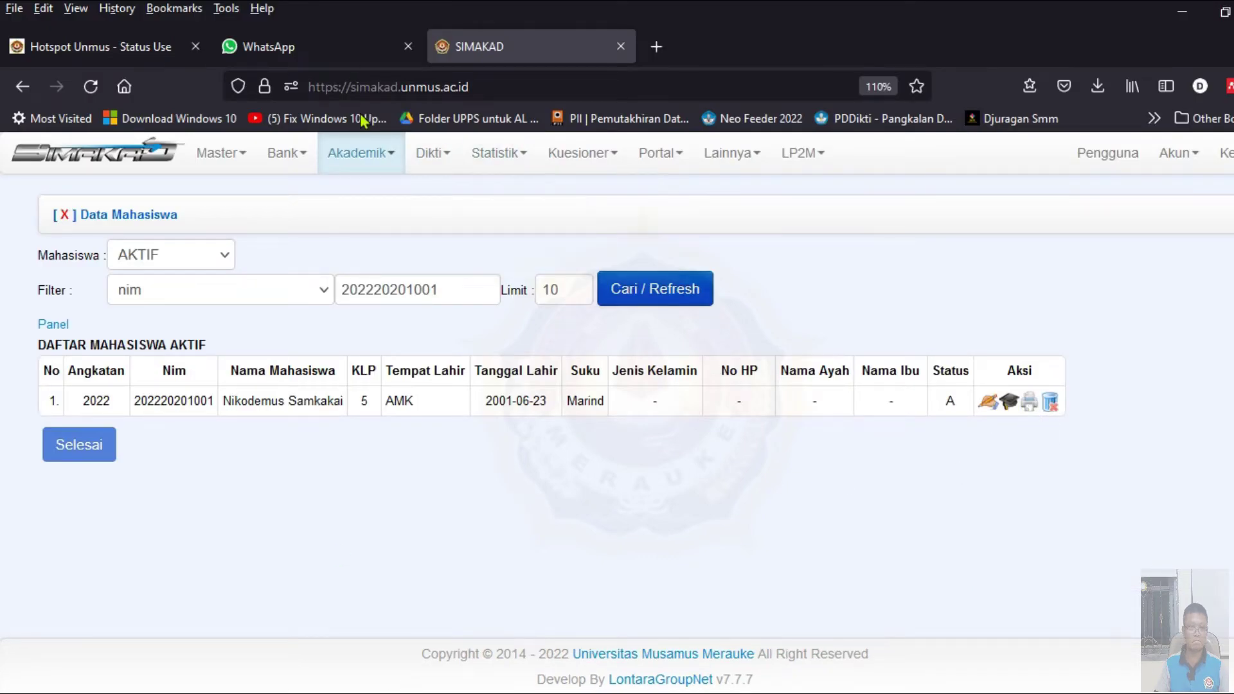
- Filter the Bank > Tagihan billing list by the student's NIM and open their payment receipt
double_click(469, 288)
key(ctrl+c)
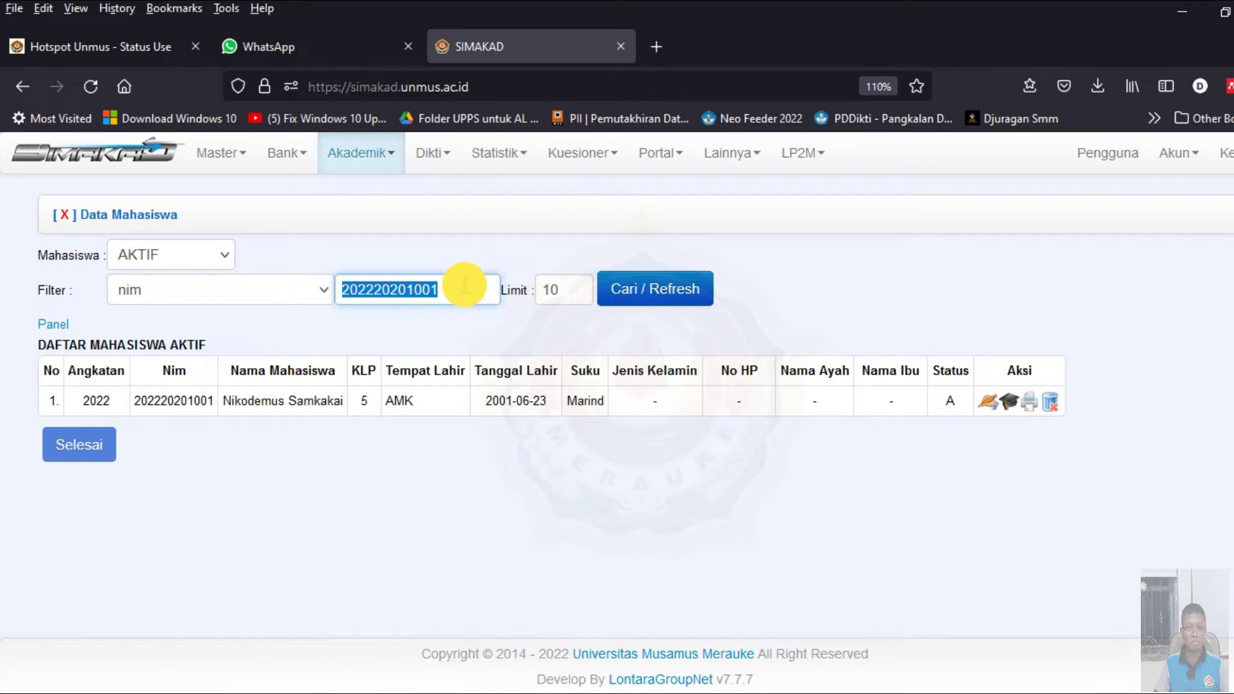
mouse_move(350, 170)
mouse_move(286, 155)
click(308, 195)
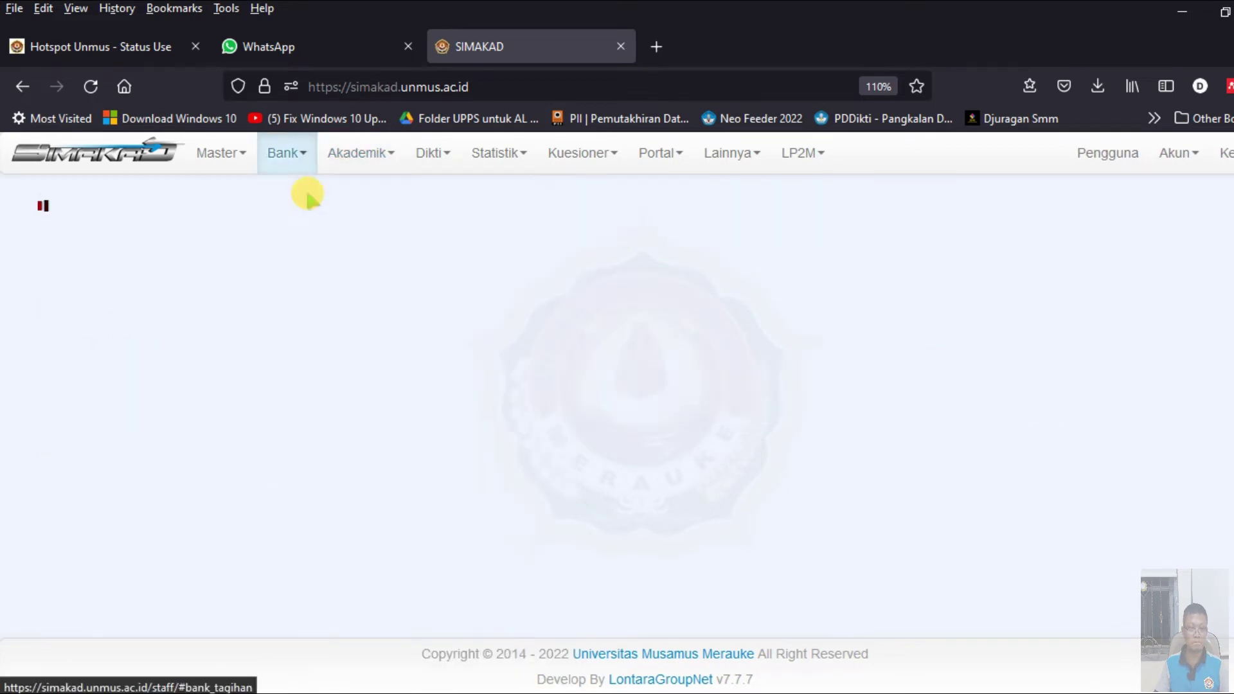
click(249, 289)
click(193, 347)
click(322, 289)
key(ctrl+v)
click(1118, 399)
- Log into the student portal using the receipt's NIM as username and Kode Akses as password
double_click(680, 399)
key(ctrl+c)
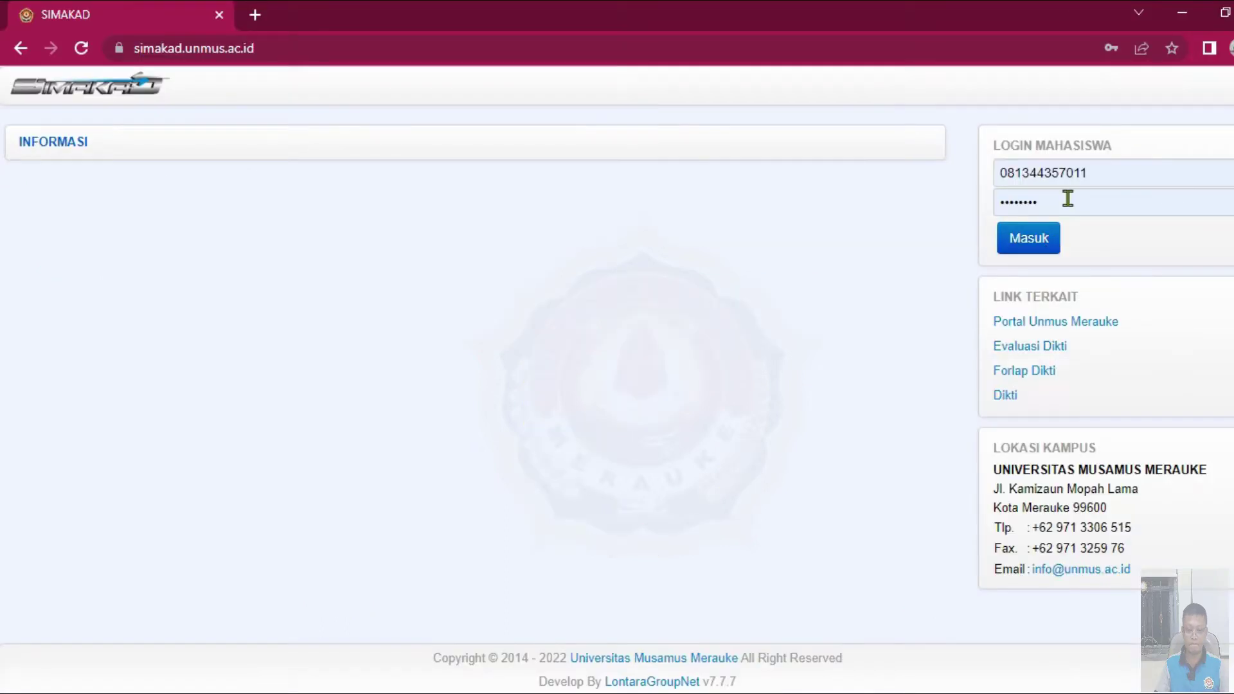
double_click(1103, 166)
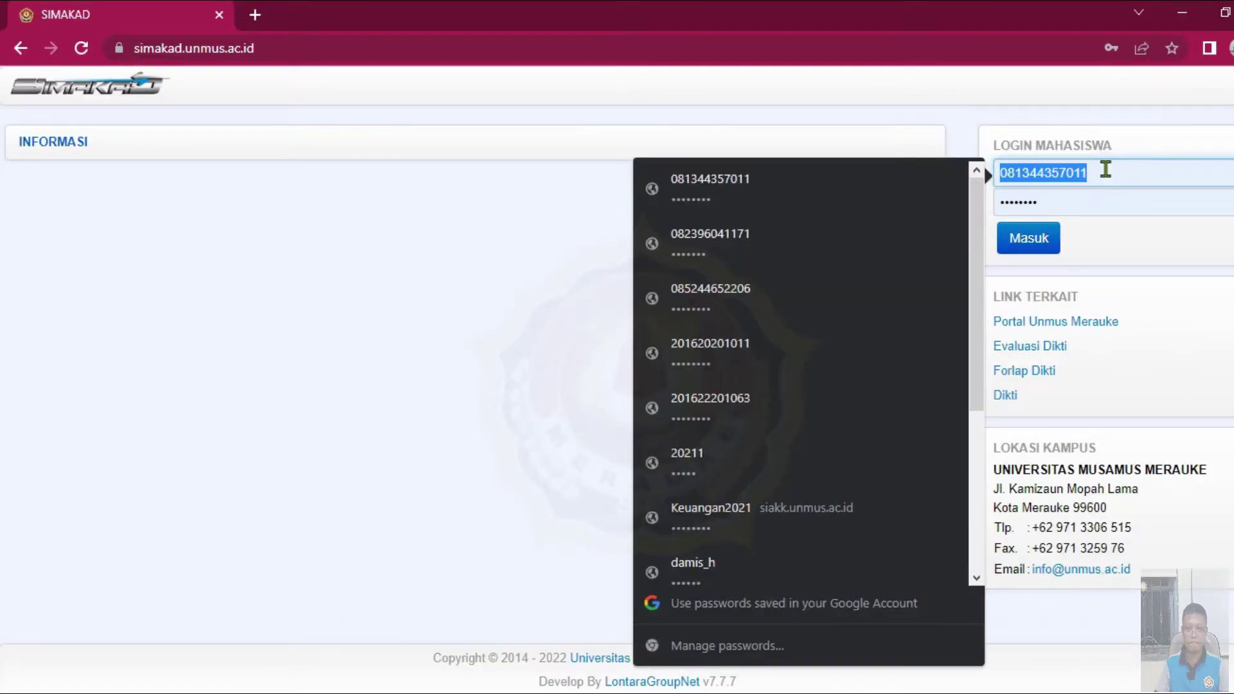
key(ctrl+v)
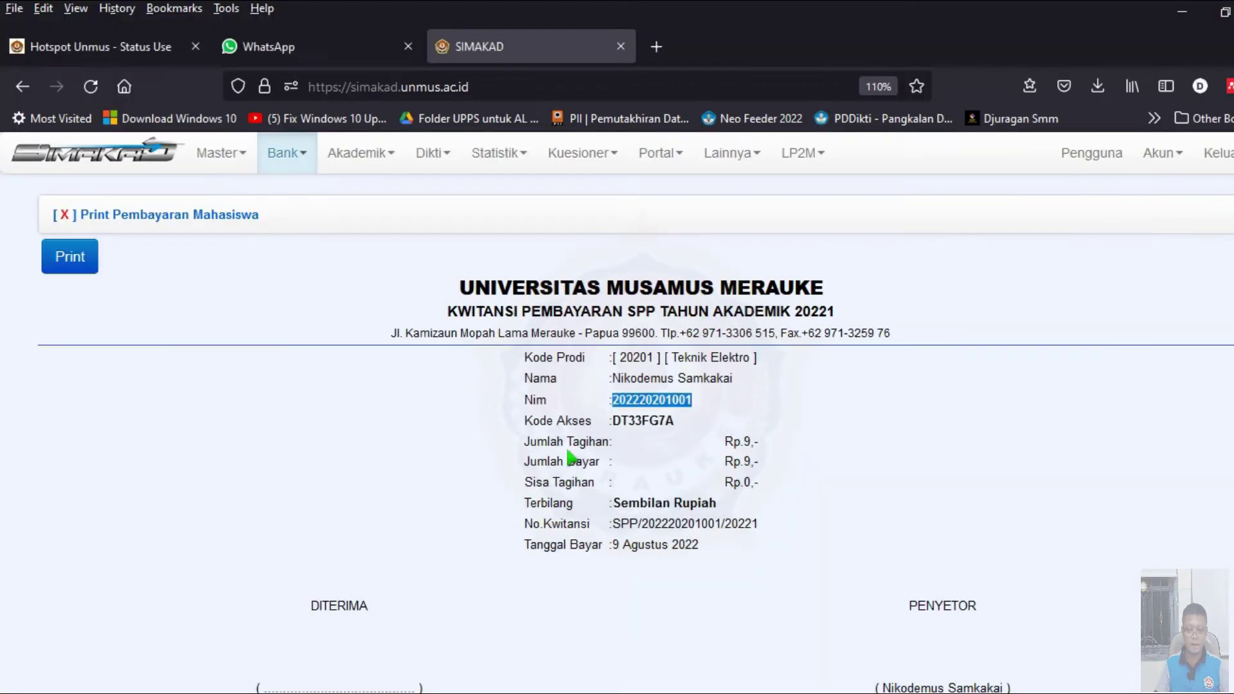
double_click(643, 420)
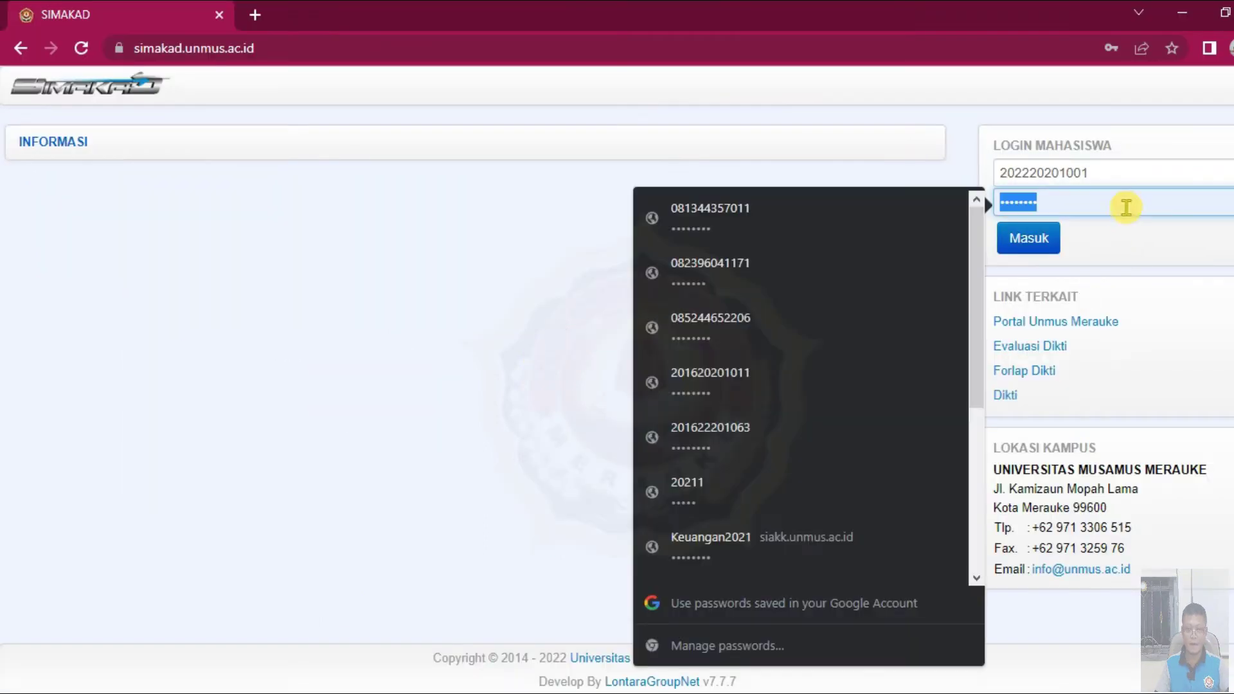
double_click(1124, 210)
key(ctrl+v)
click(1049, 239)
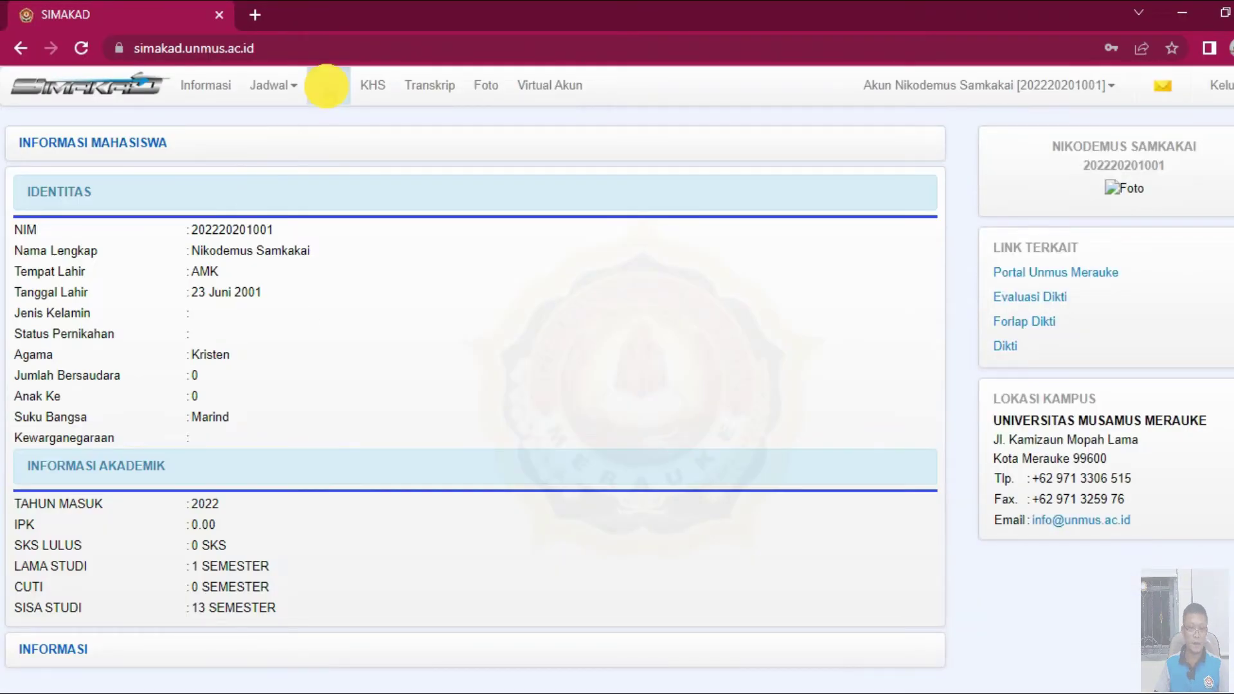
- Submit the student's KRS to the advisor from PROSES / PRINT and confirm processing
click(328, 86)
scroll(399, 264, down, 3)
scroll(405, 270, up, 2)
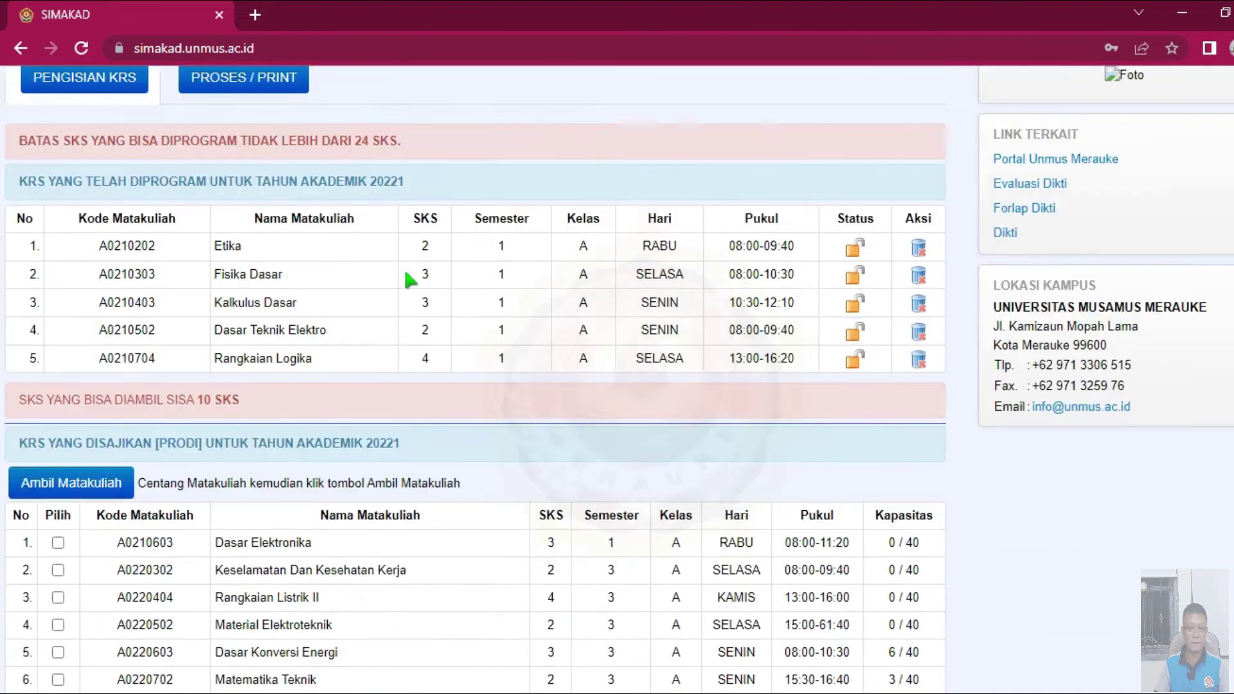
scroll(407, 277, up, 2)
scroll(316, 312, down, 3)
scroll(278, 218, up, 3)
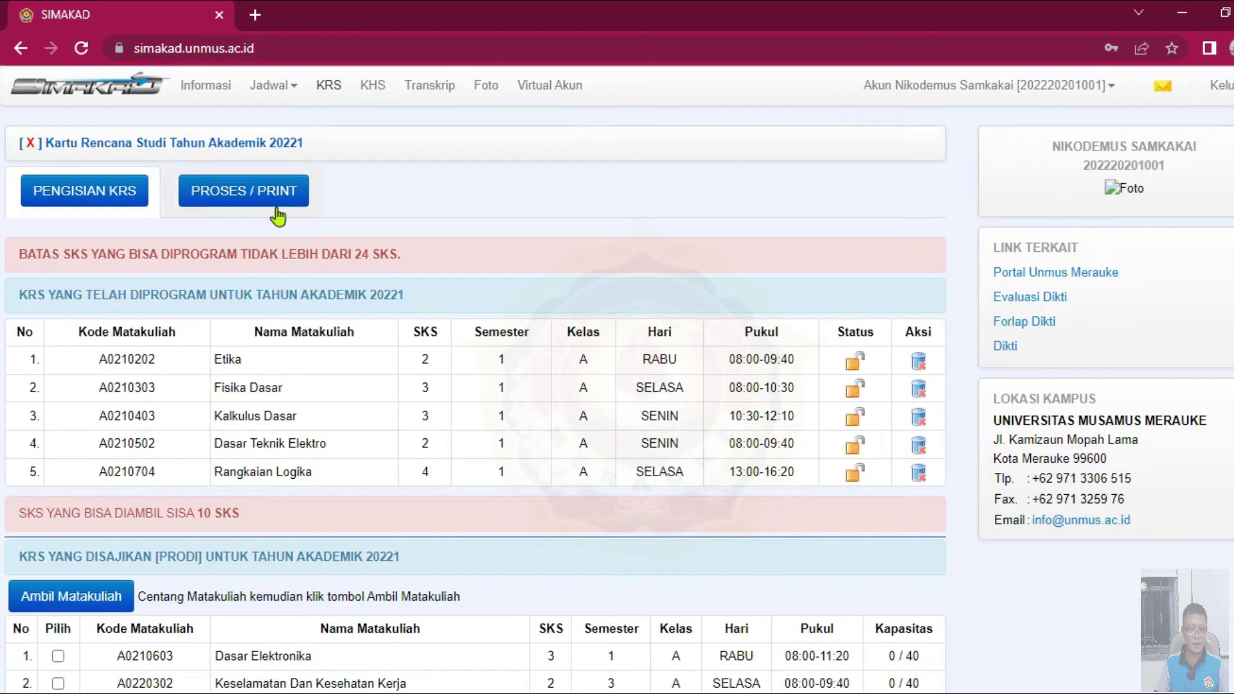
click(275, 193)
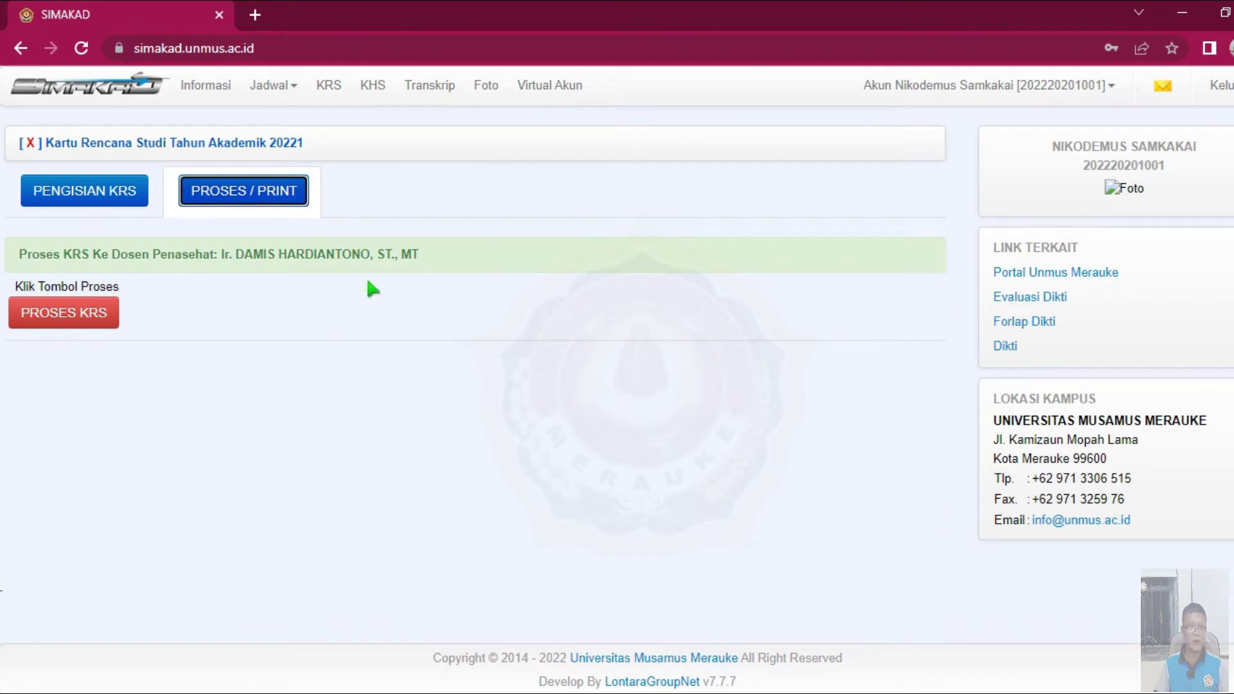
click(94, 314)
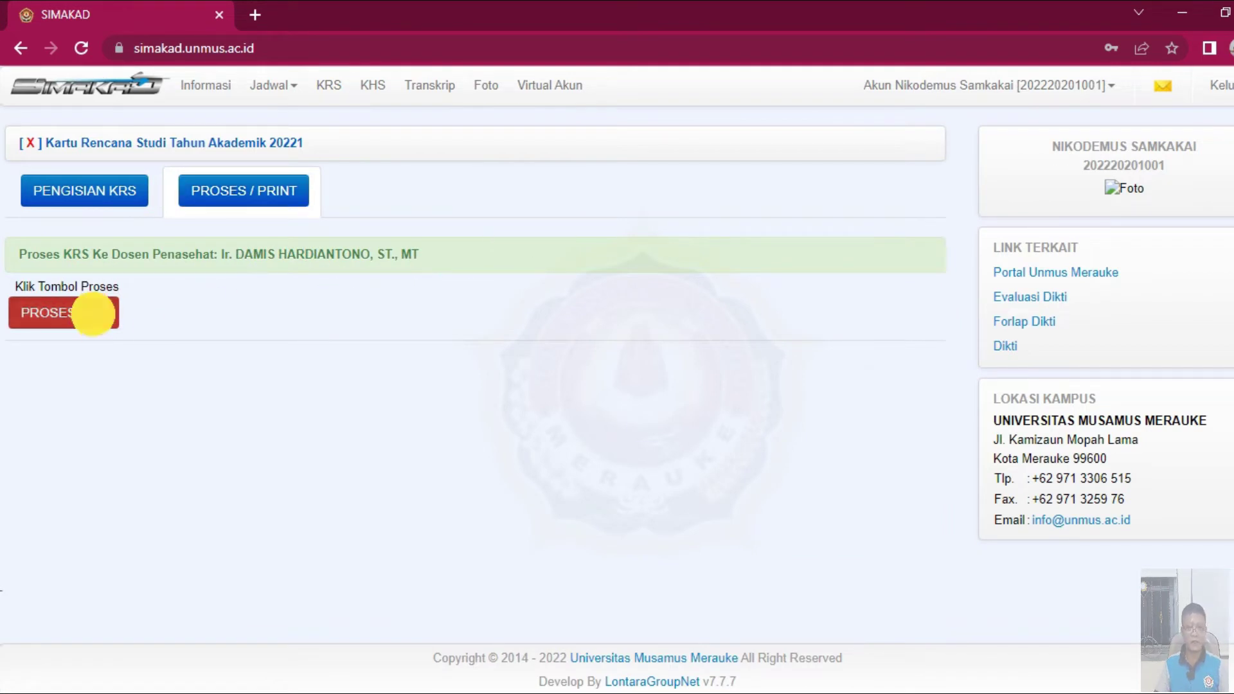
click(733, 192)
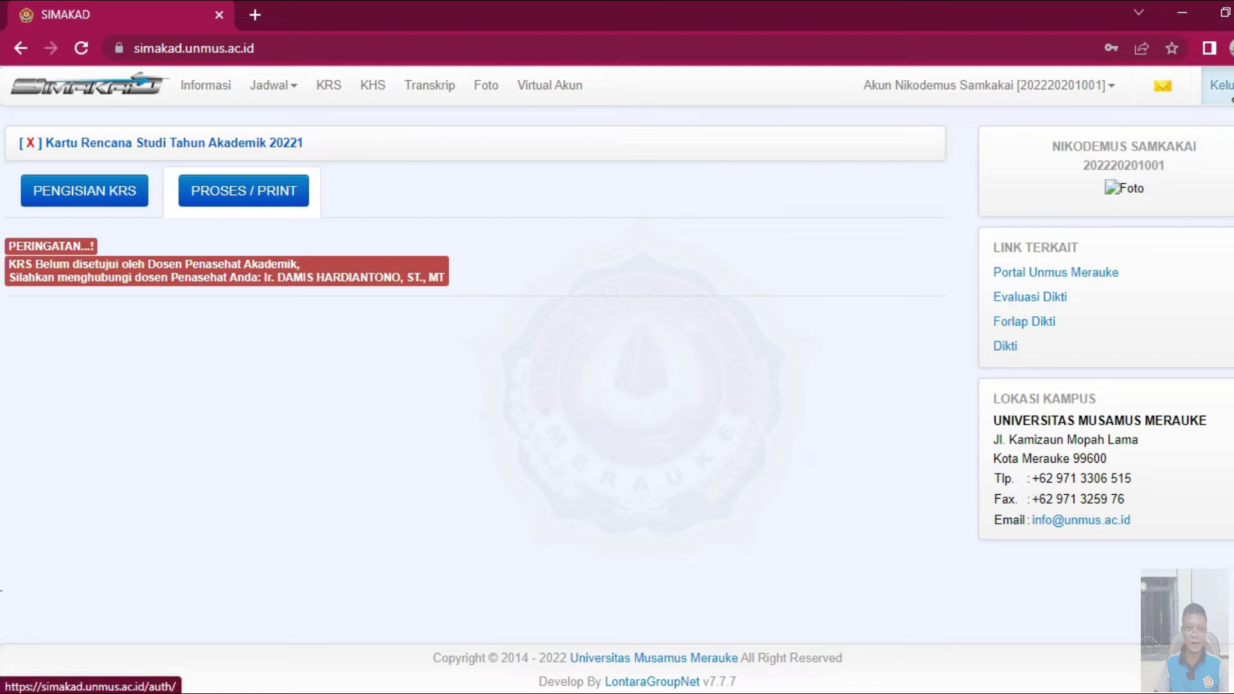
- Log out of the student account and reload the SIMAKAD site
click(1225, 90)
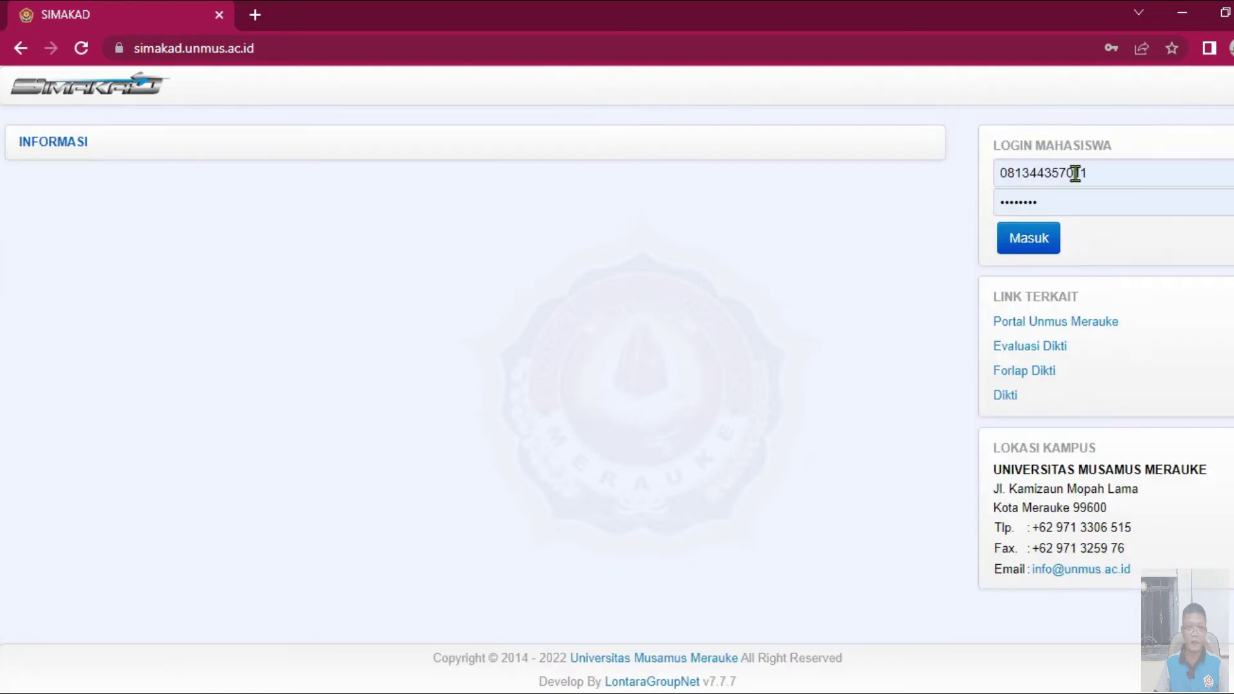
click(376, 55)
key(Return)
- Log into the lecturer portal via Halaman > Dosen and open Mahasiswa Bimbingan
click(376, 163)
click(352, 230)
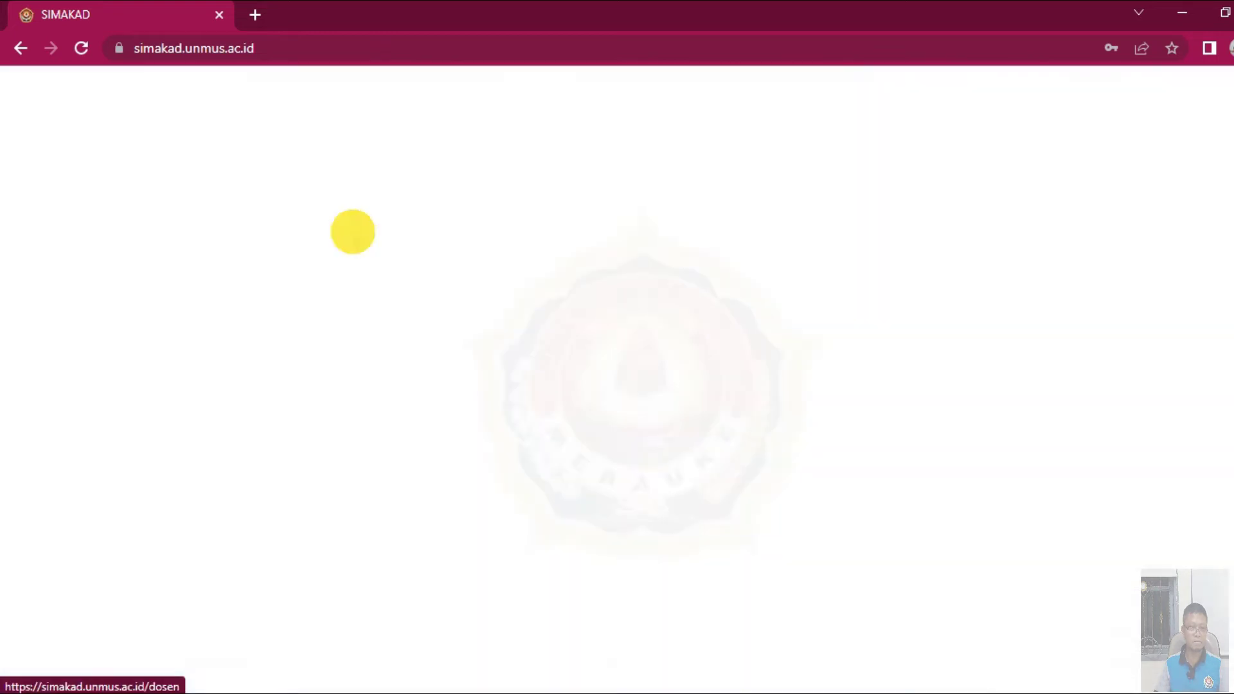
click(56, 238)
mouse_move(366, 96)
click(378, 124)
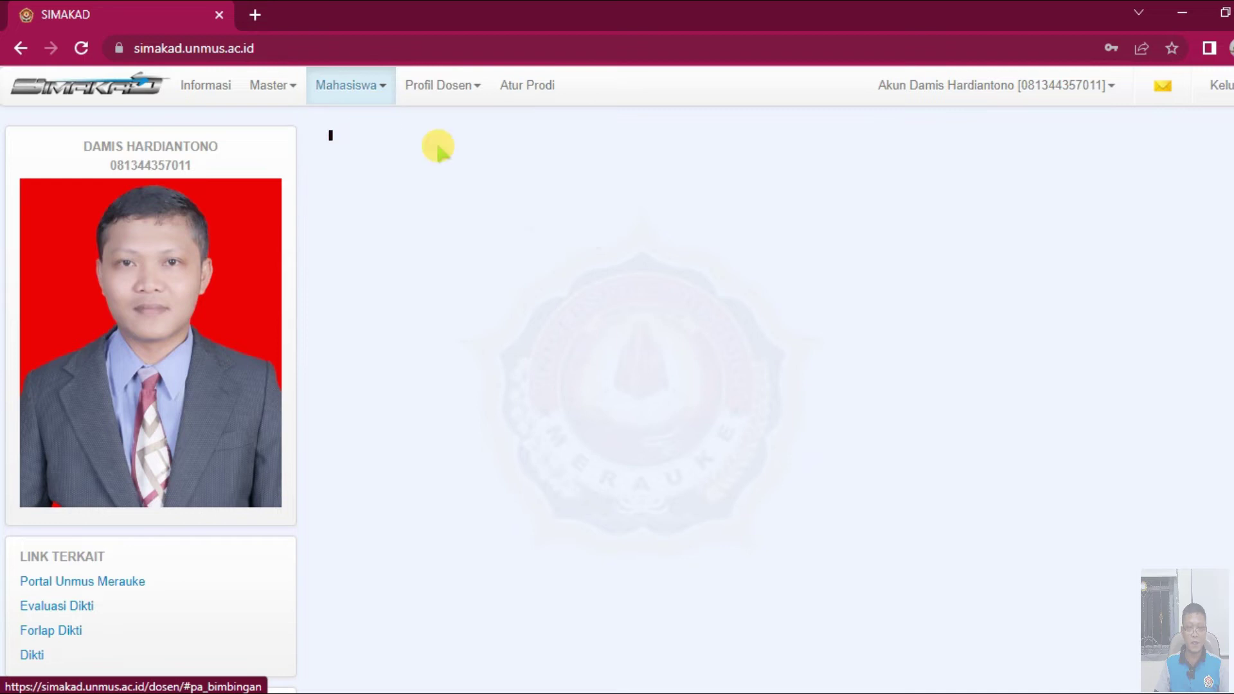
- Try processing the row-24 student's 20221 KRS, refused because 14 SKS exceeds 12
scroll(692, 455, down, 6)
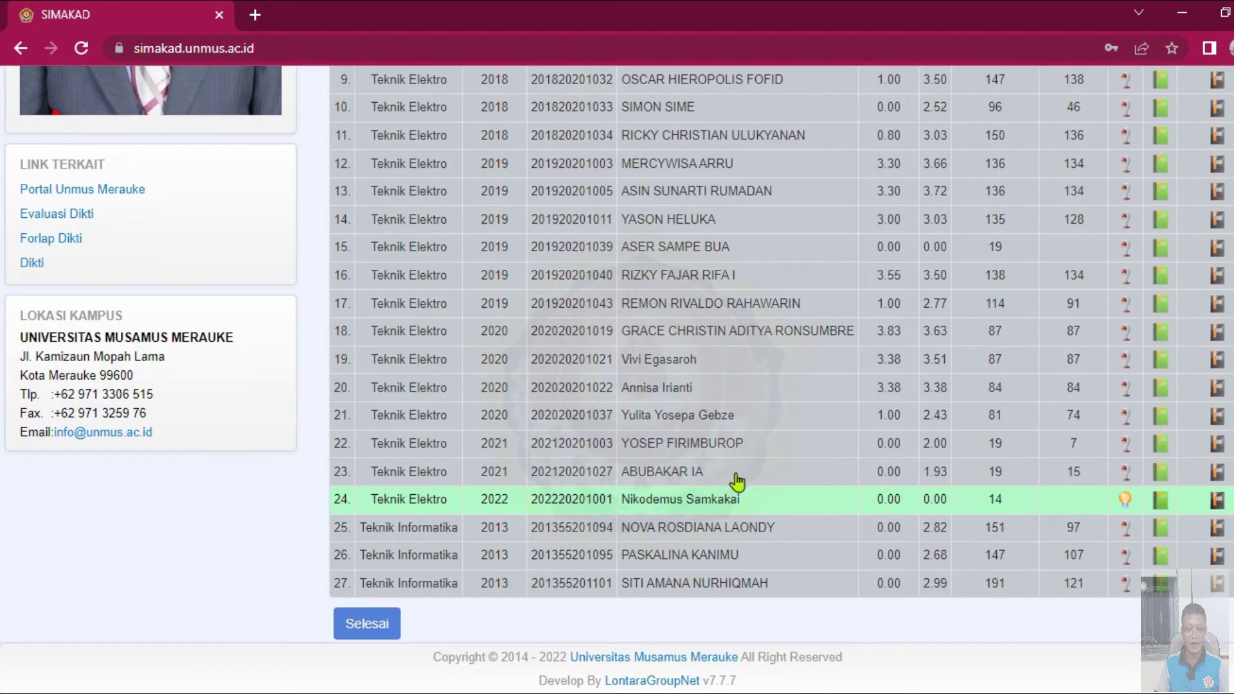
click(1124, 501)
scroll(707, 411, up, 5)
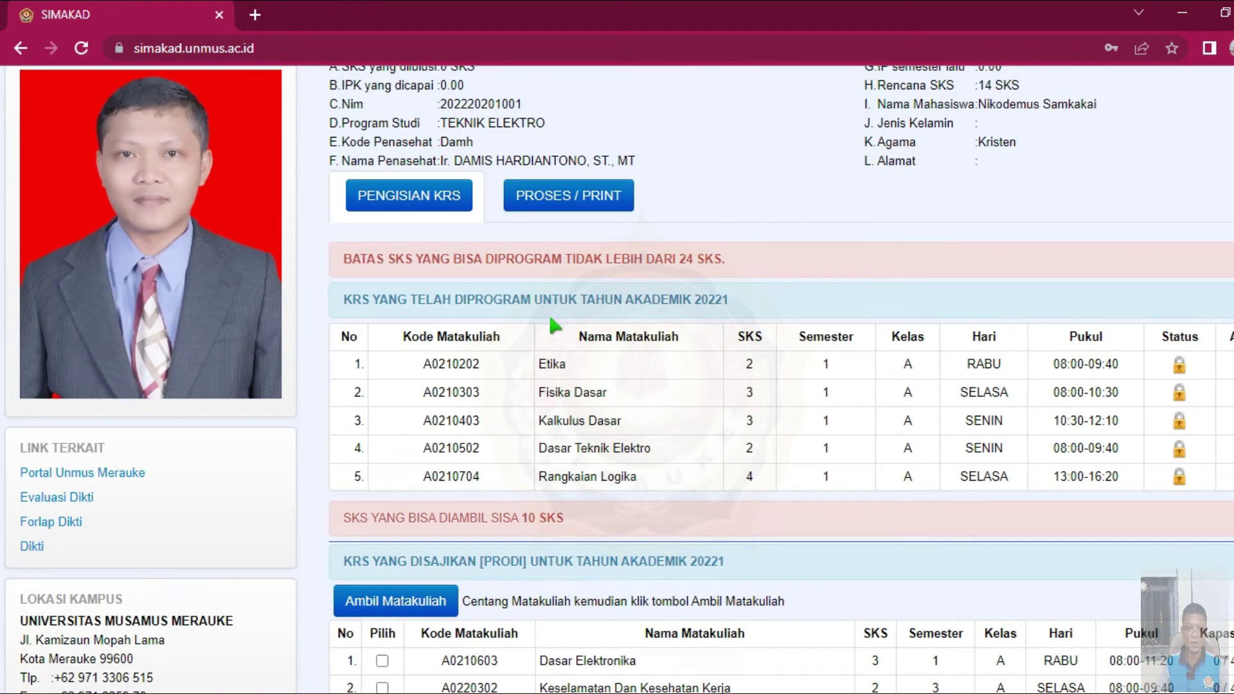
scroll(566, 310, up, 2)
click(577, 302)
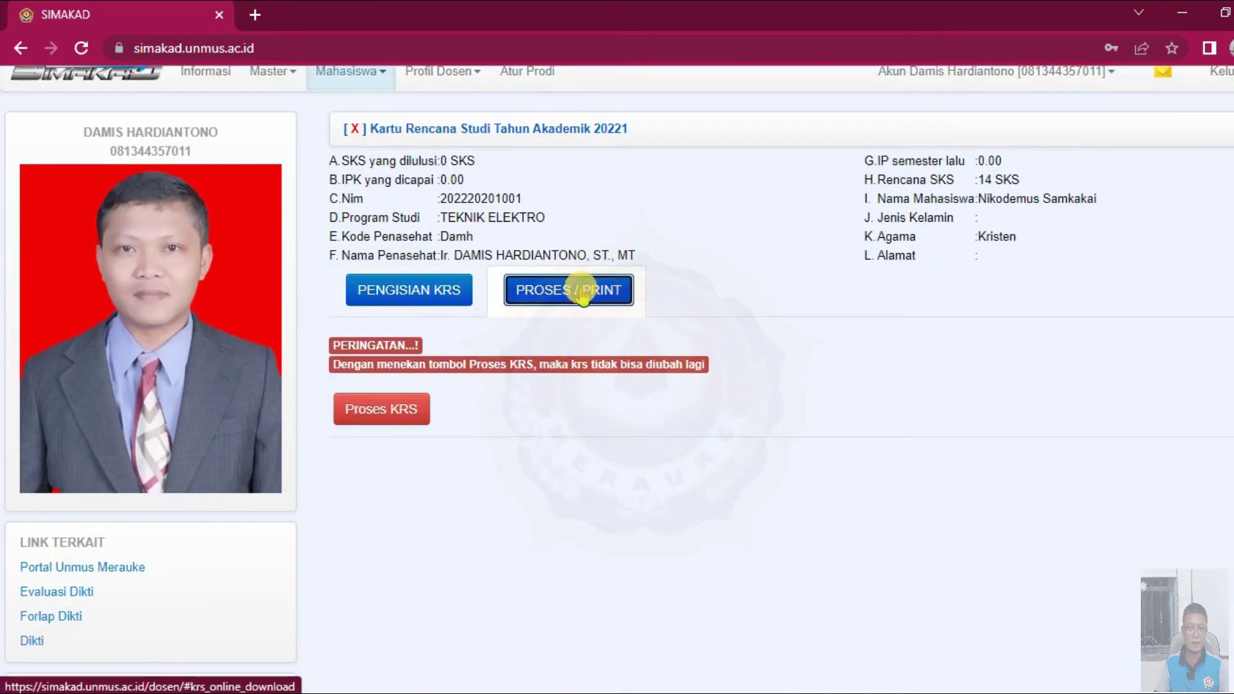
click(386, 409)
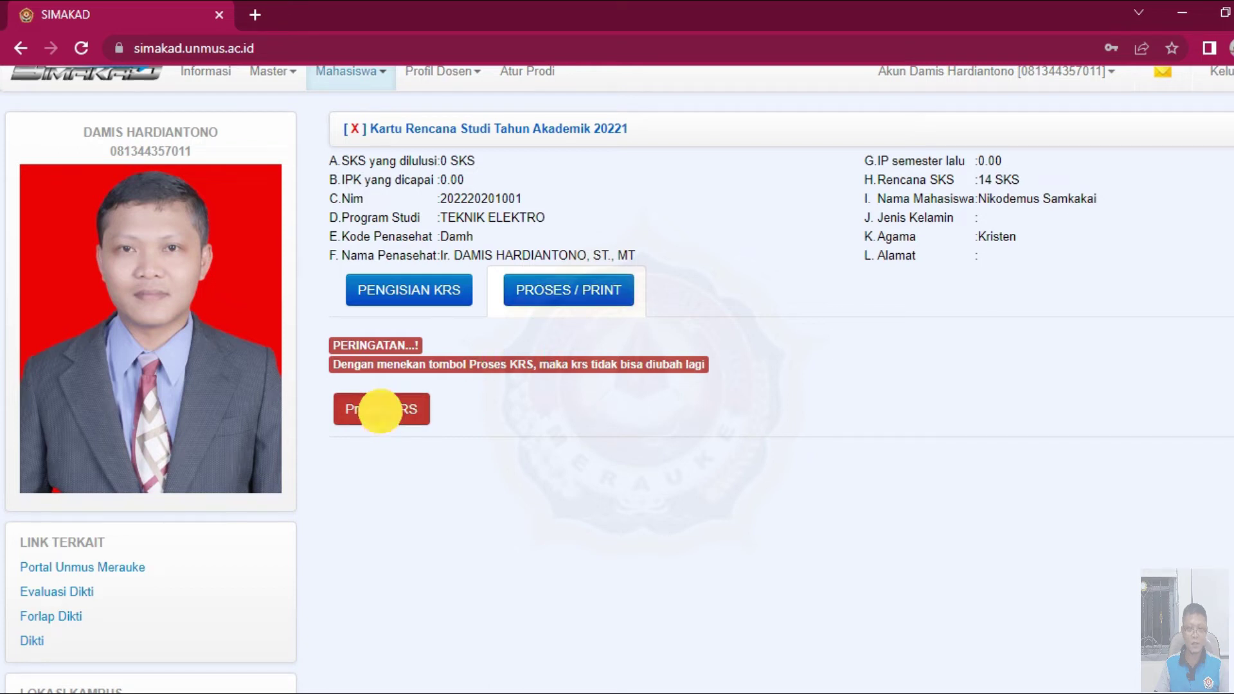
click(737, 192)
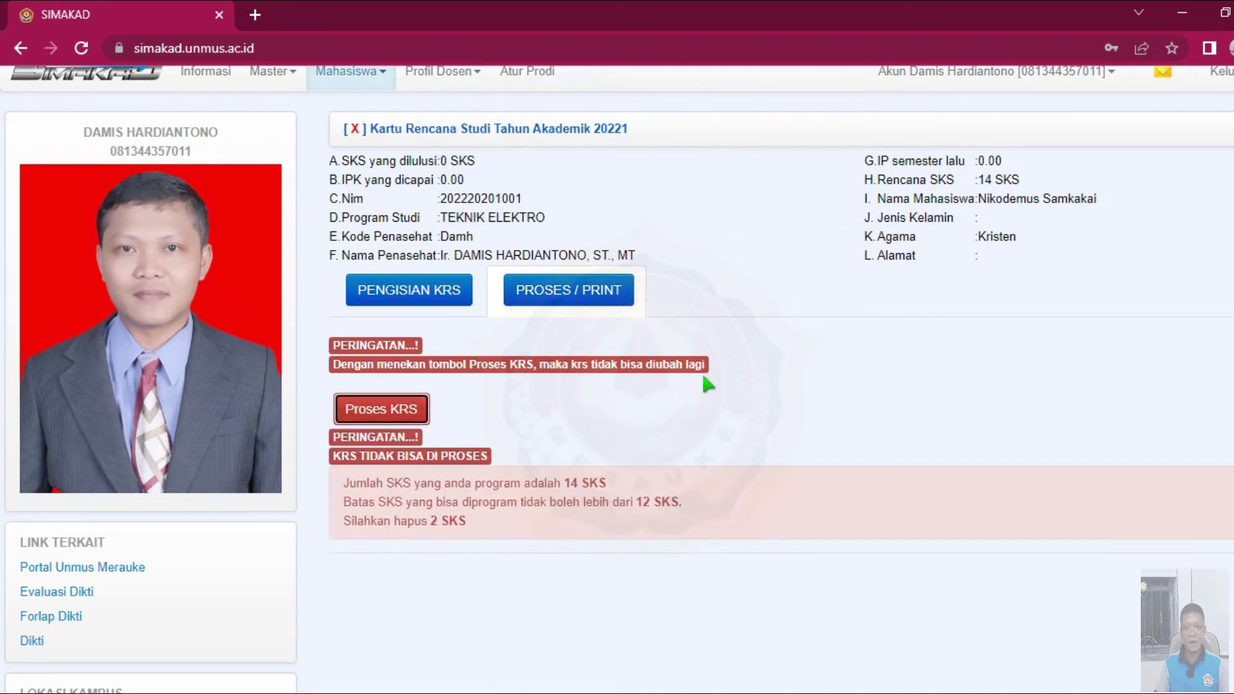
scroll(700, 371, down, 2)
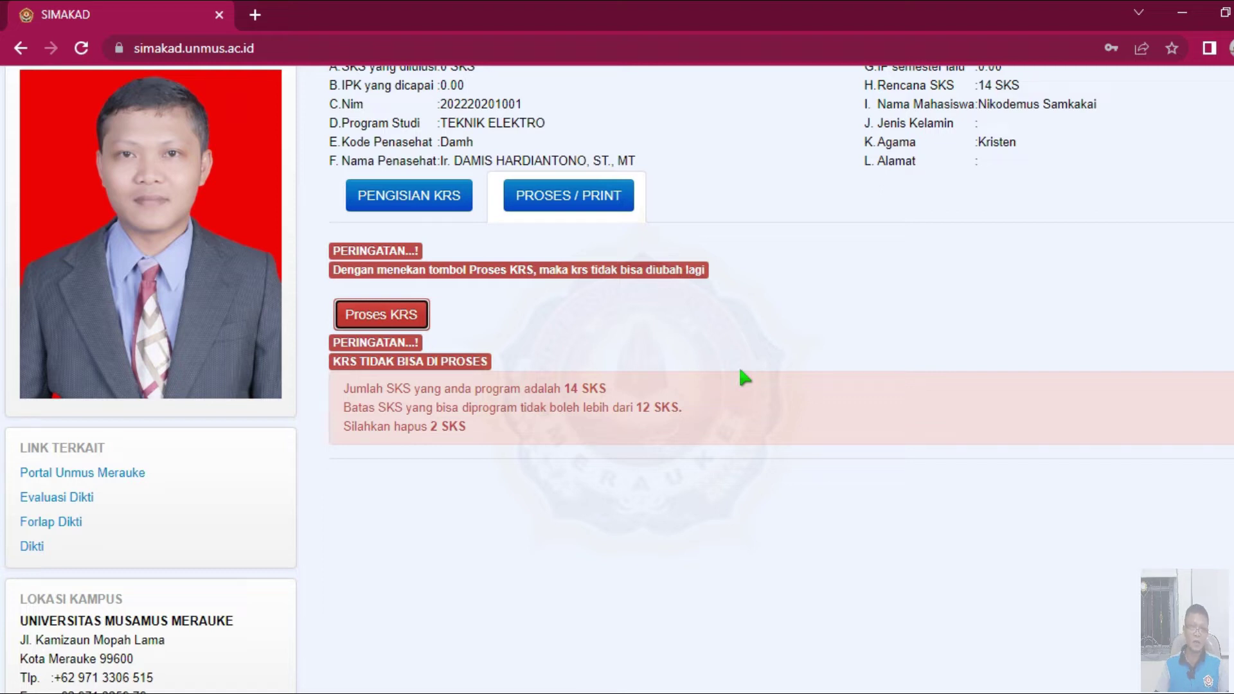
- Log out of the lecturer portal and return to Firefox showing the student's 20221 SPP receipt
scroll(700, 395, up, 2)
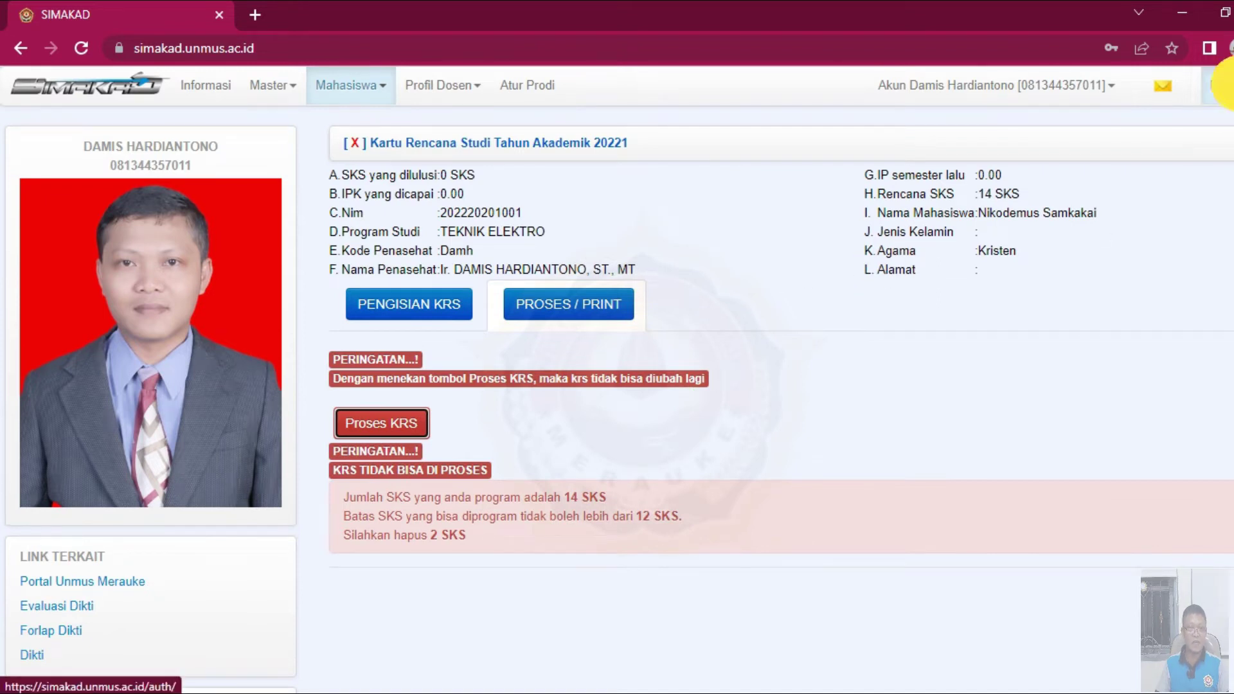
click(1221, 84)
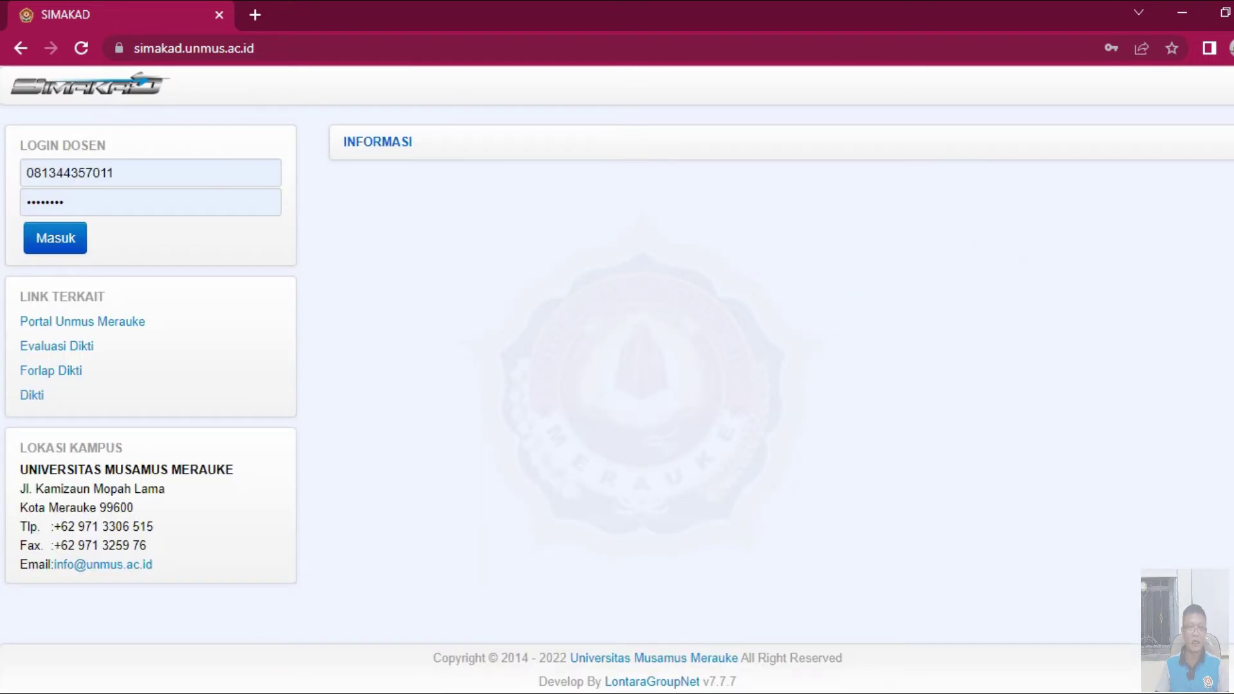
click(369, 643)
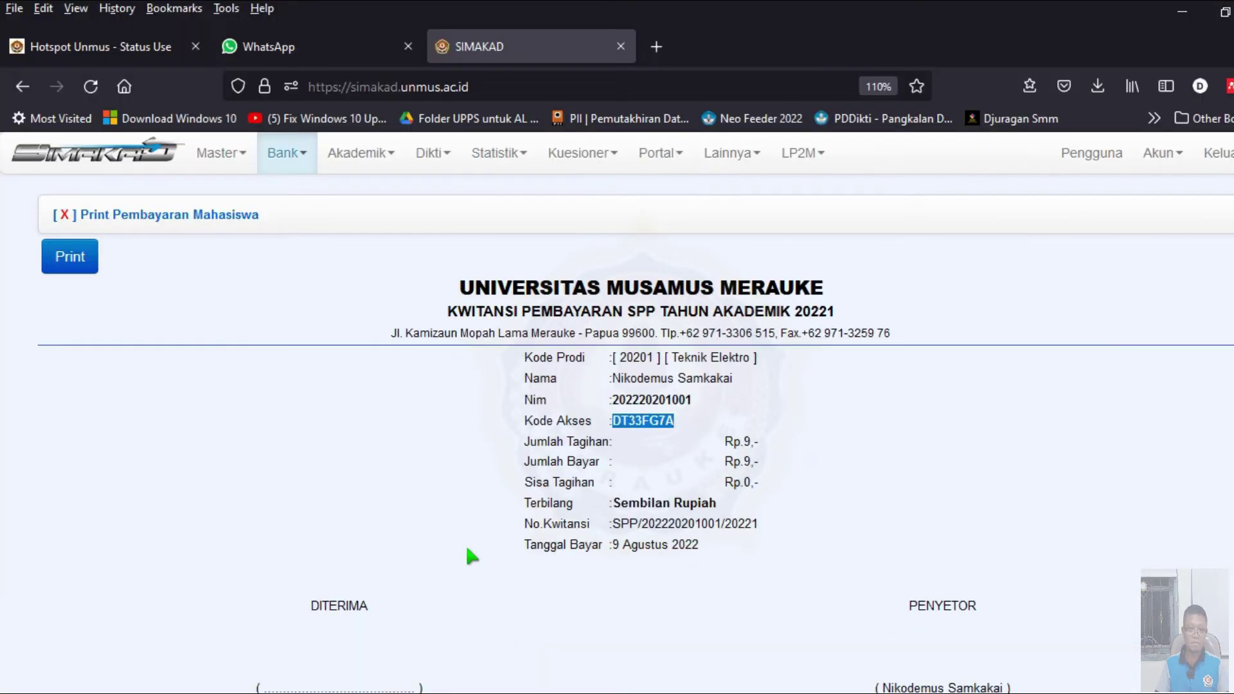
- Close the receipt print view, copy the student's NIM, and go to Akademik > K R S
scroll(259, 504, down, 3)
click(102, 601)
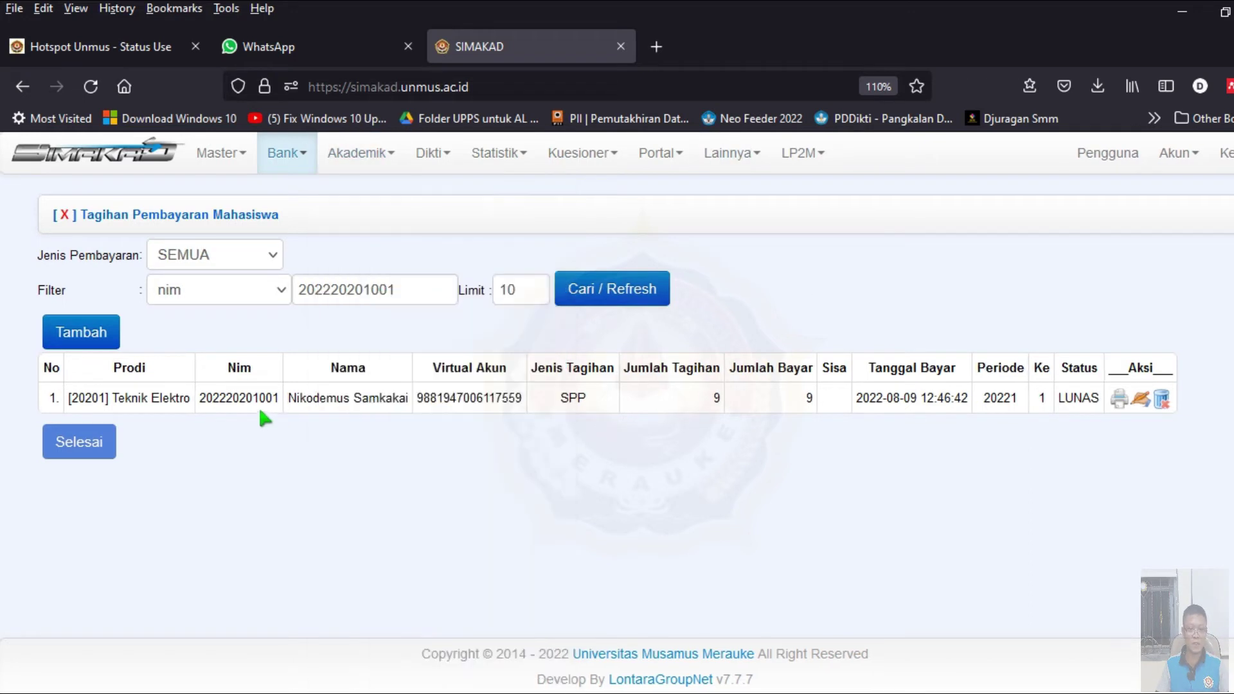
double_click(252, 399)
key(ctrl+c)
mouse_move(359, 157)
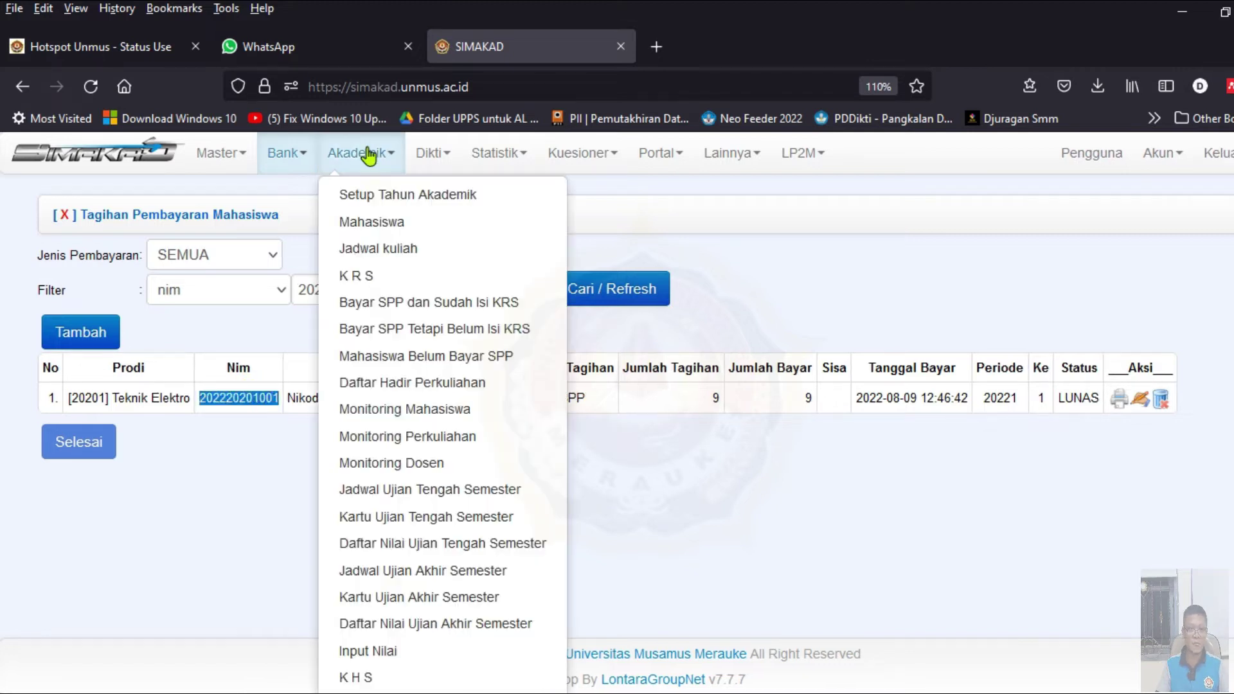
click(353, 275)
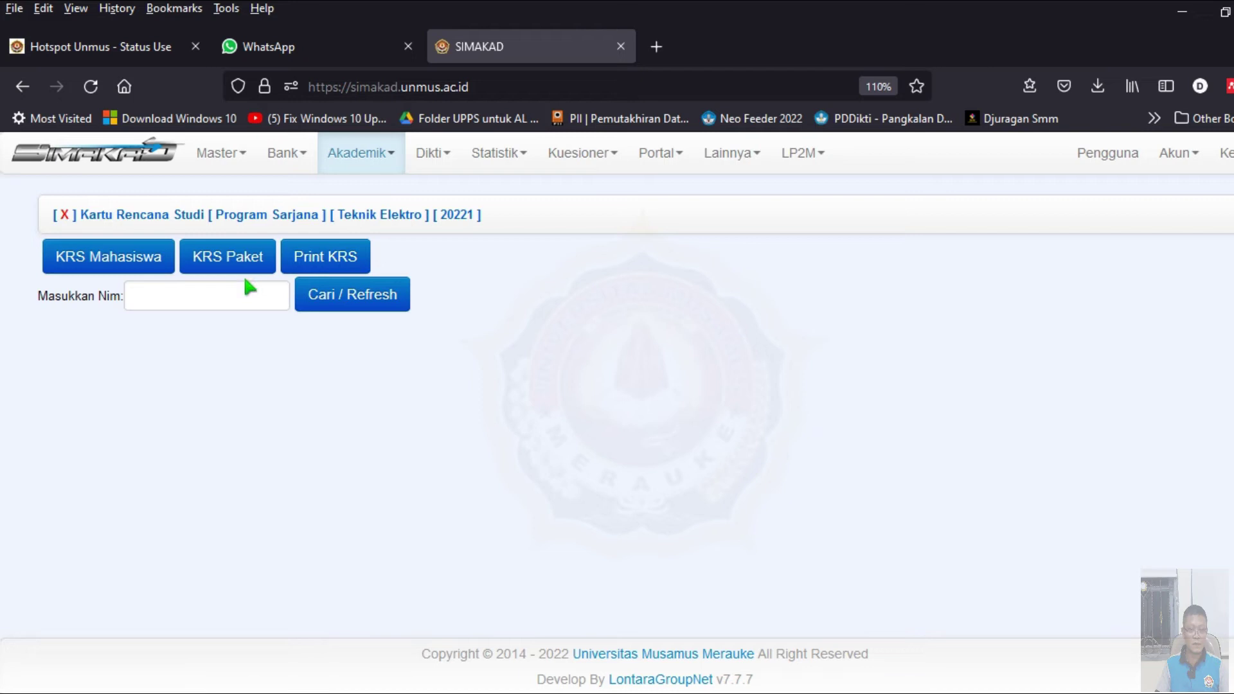
- Look up the student's five-course 20221 KRS under Print KRS, then switch to KRS Paket
click(171, 298)
click(304, 260)
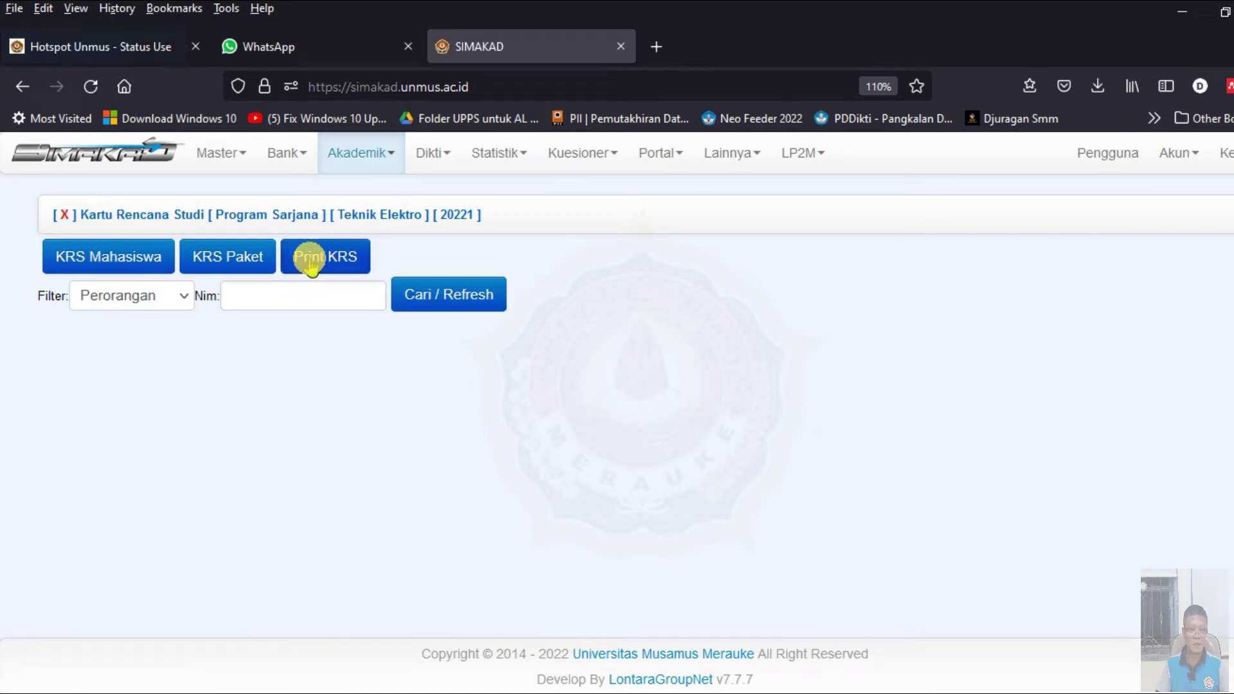
click(241, 267)
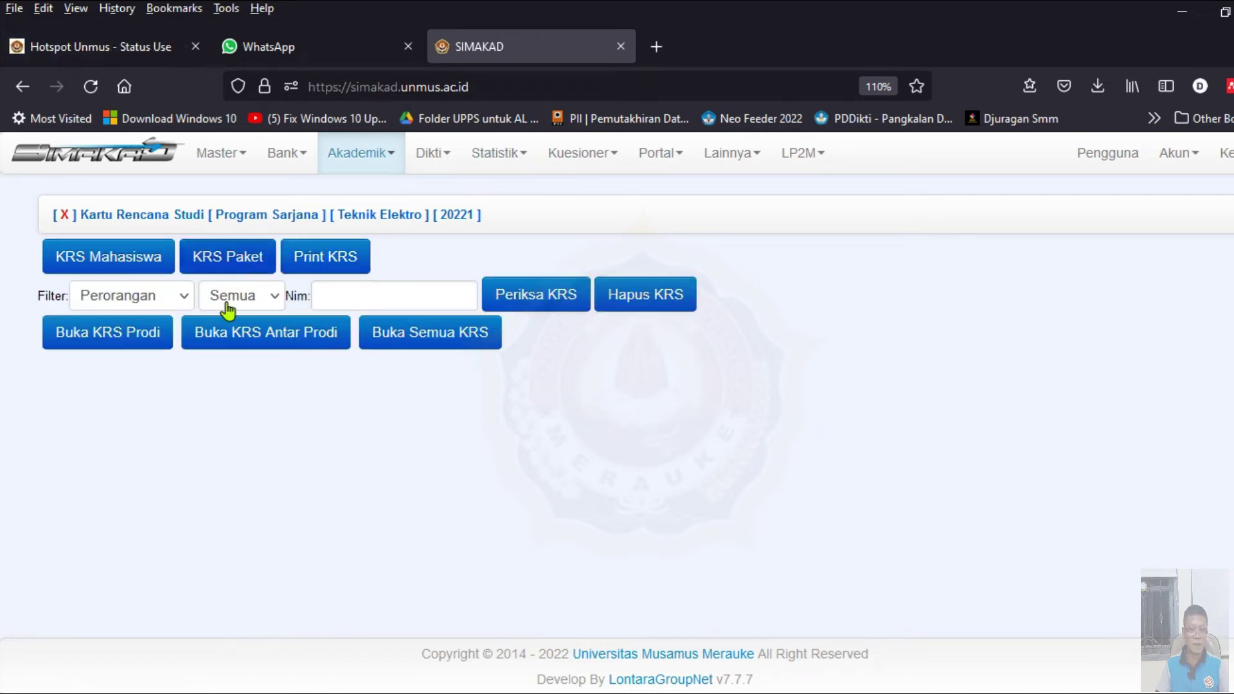
click(370, 293)
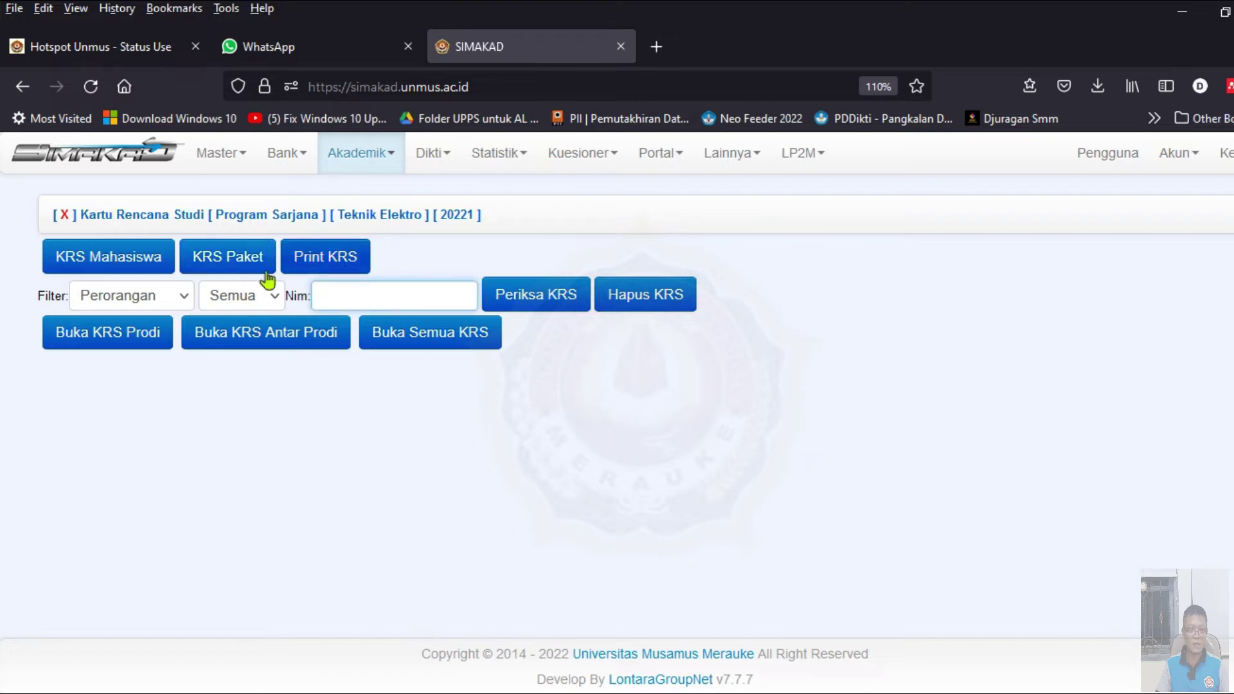
click(237, 263)
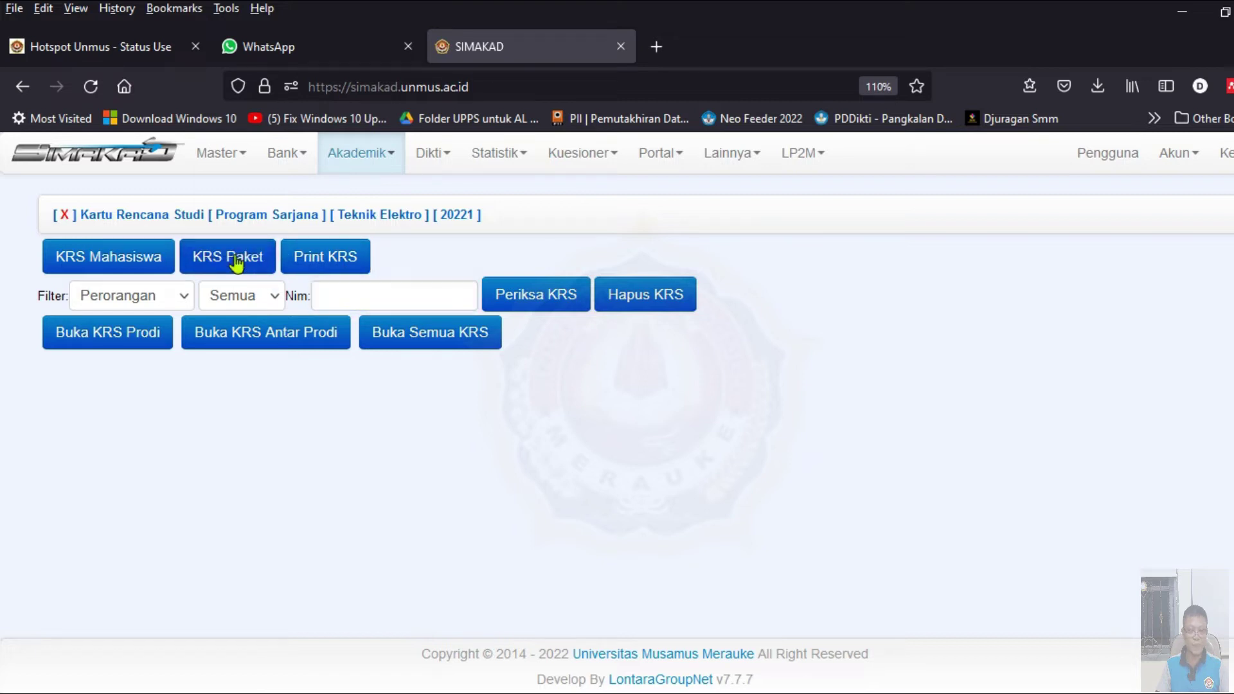
click(338, 255)
click(262, 300)
key(ctrl+v)
click(433, 295)
scroll(286, 416, down, 1)
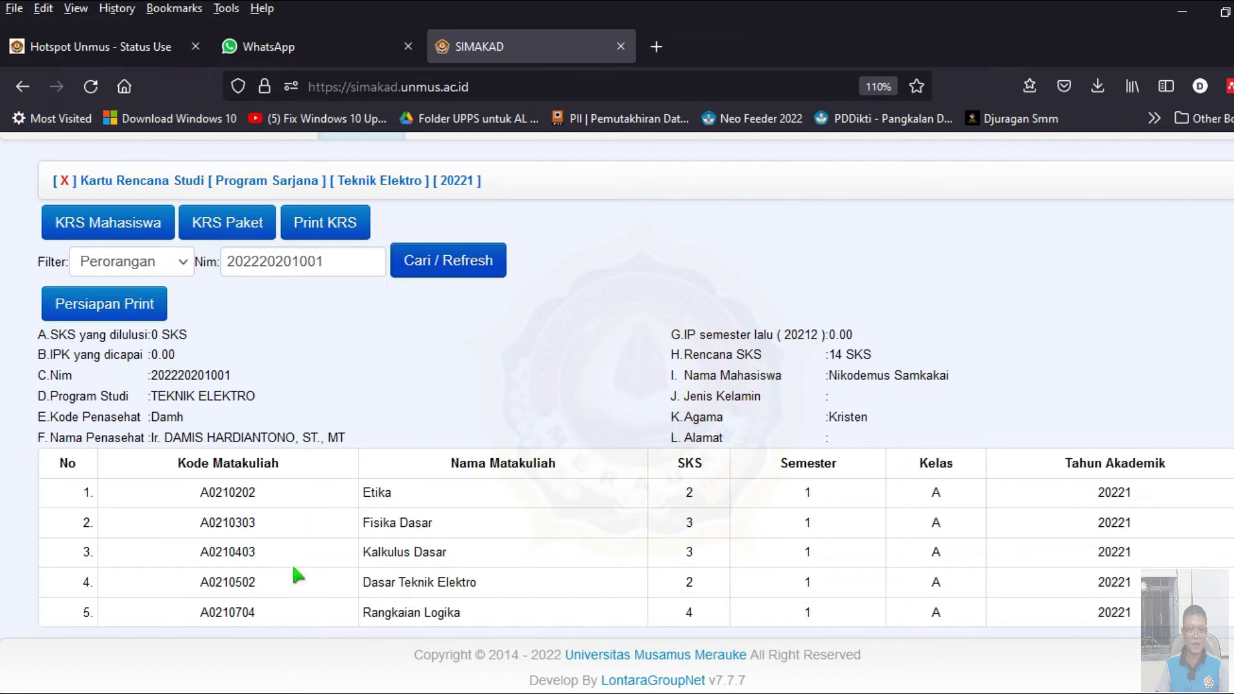
click(242, 233)
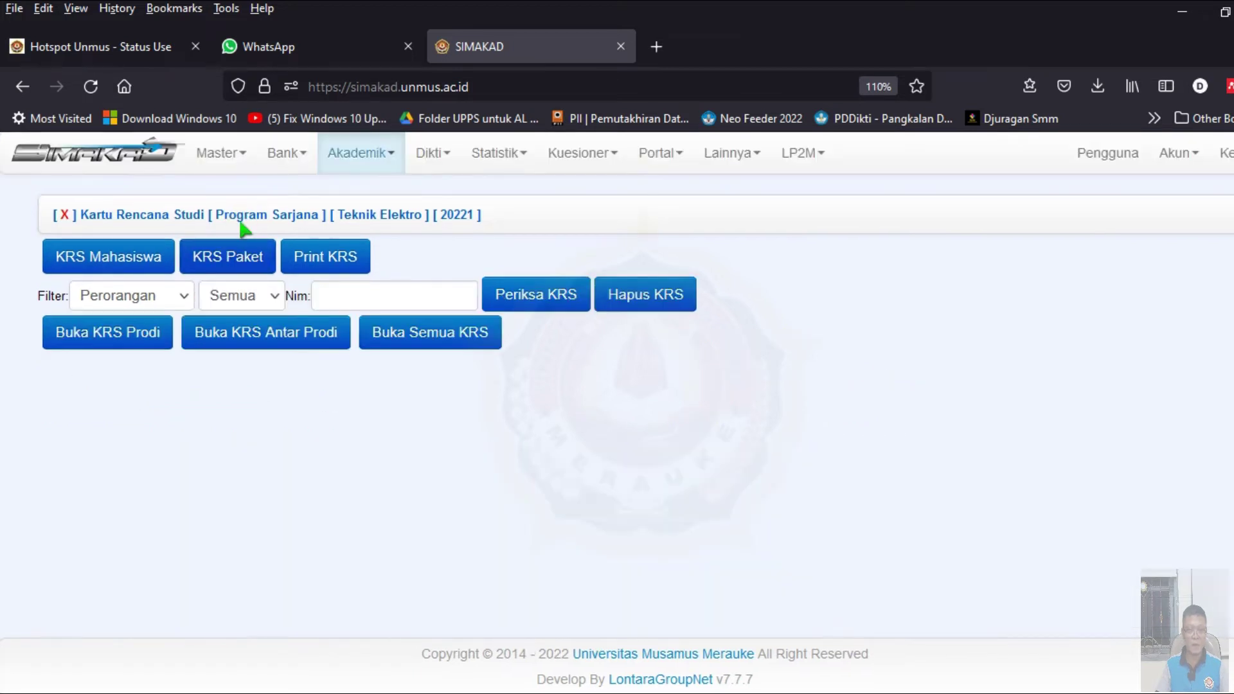
- Enter the student's NIM in KRS Paket, check the KRS, and delete it with Hapus KRS
click(371, 296)
text(202220201001)
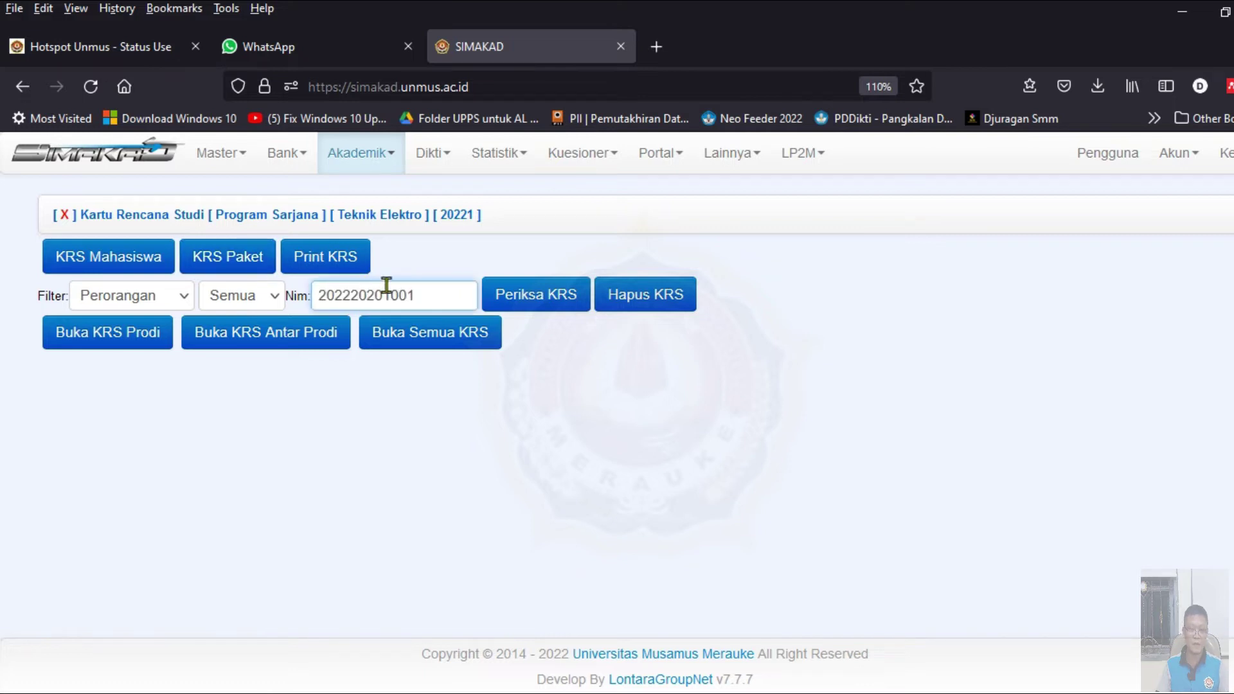
click(535, 314)
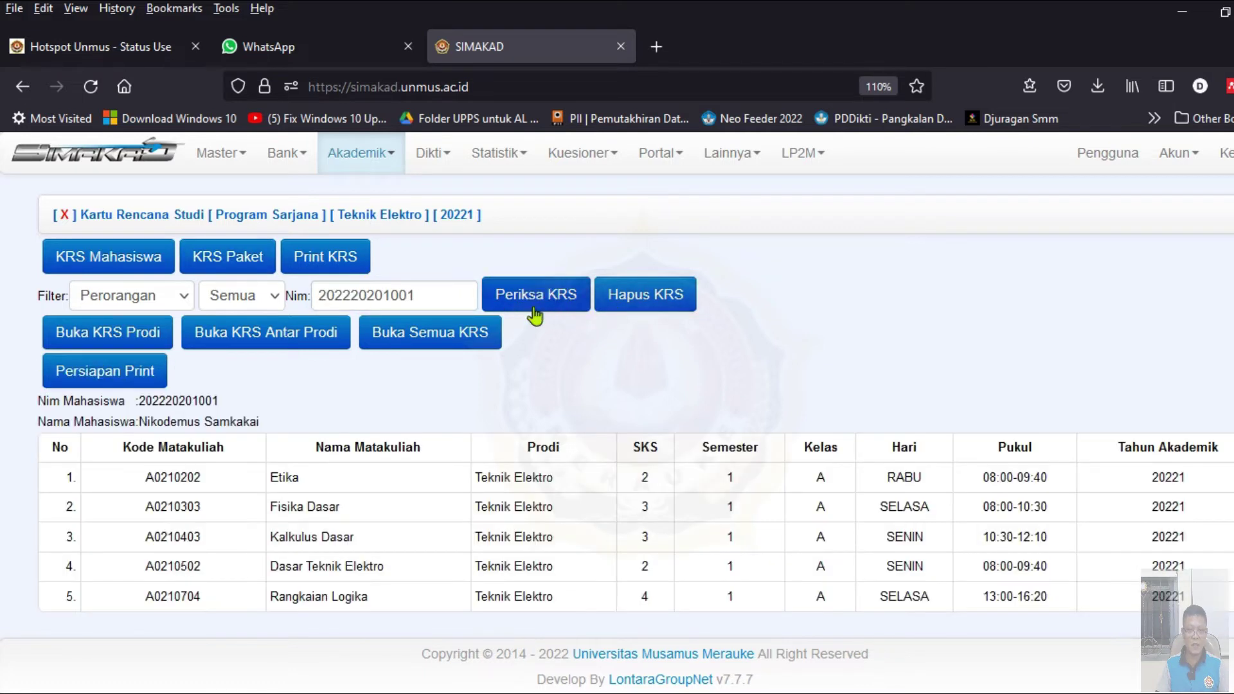
click(669, 303)
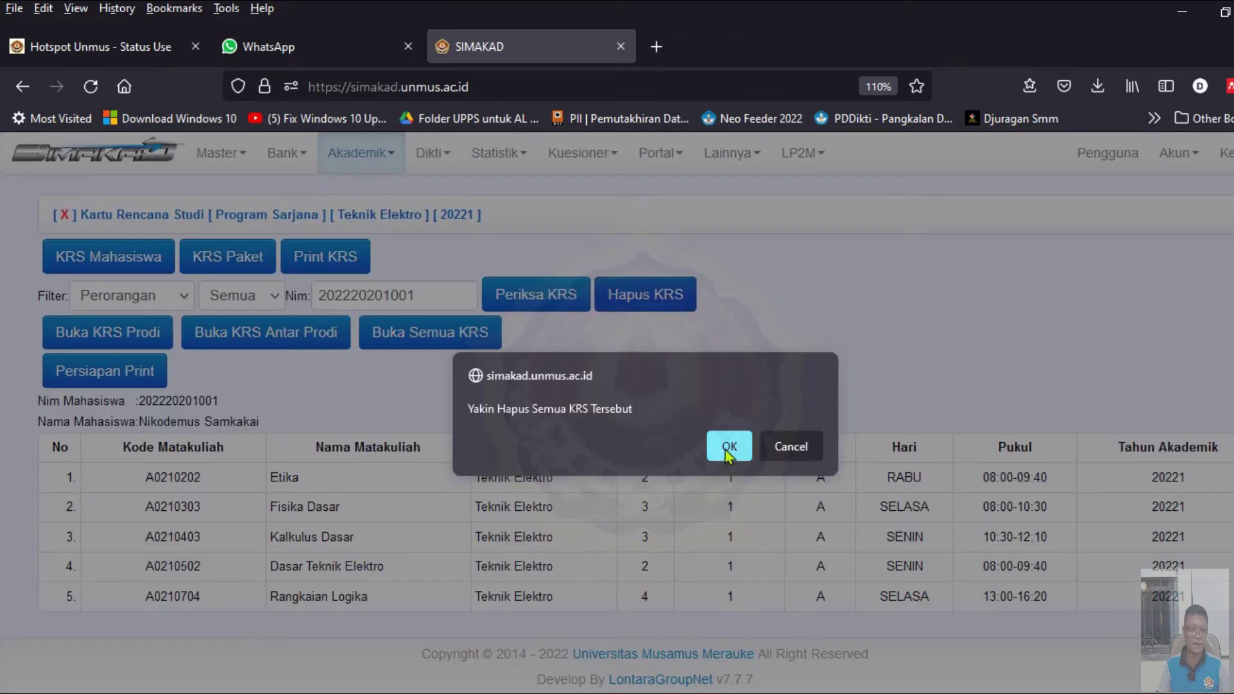
click(719, 445)
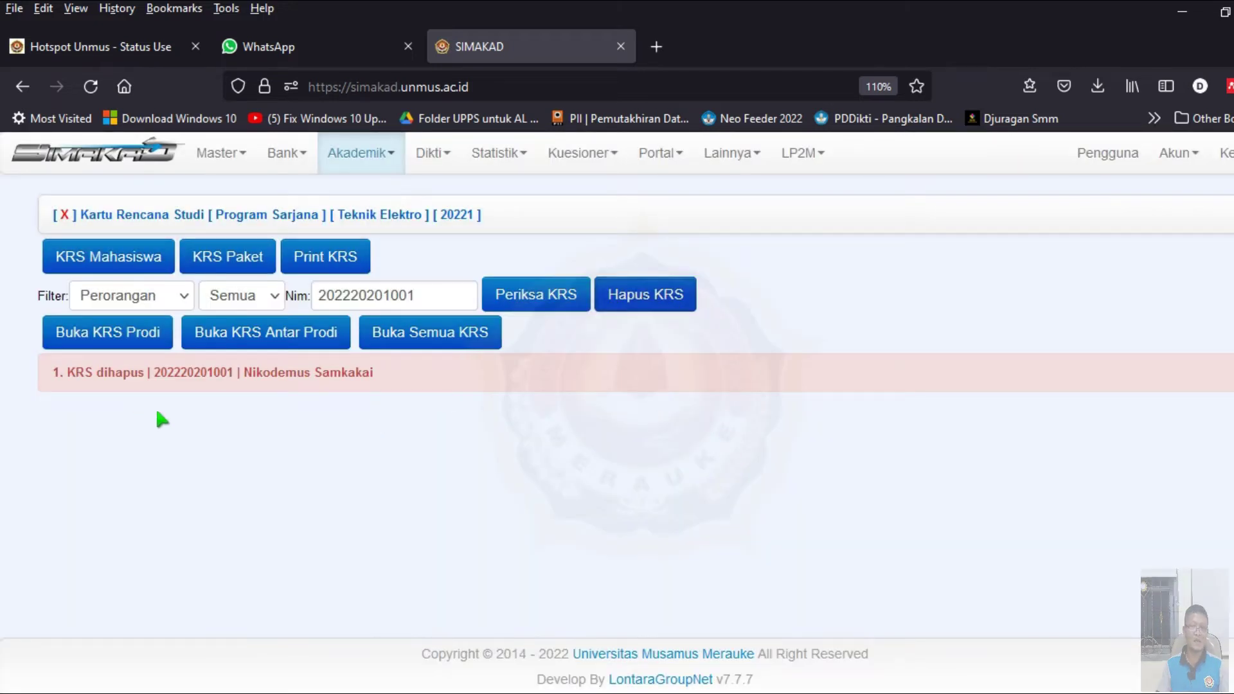
double_click(434, 293)
key(ctrl+c)
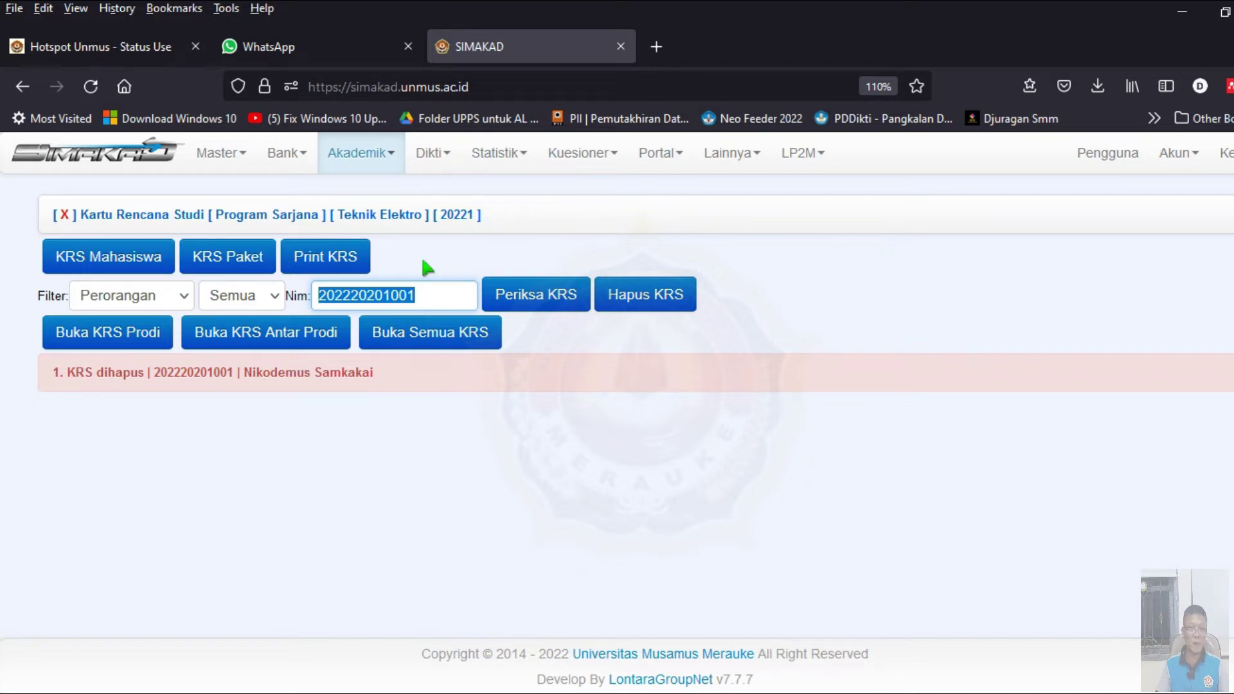
click(361, 158)
- Look up the student's empty 0 SKS KRS by NIM and list the program's 20221 courses with Buka KRS Prodi
click(363, 273)
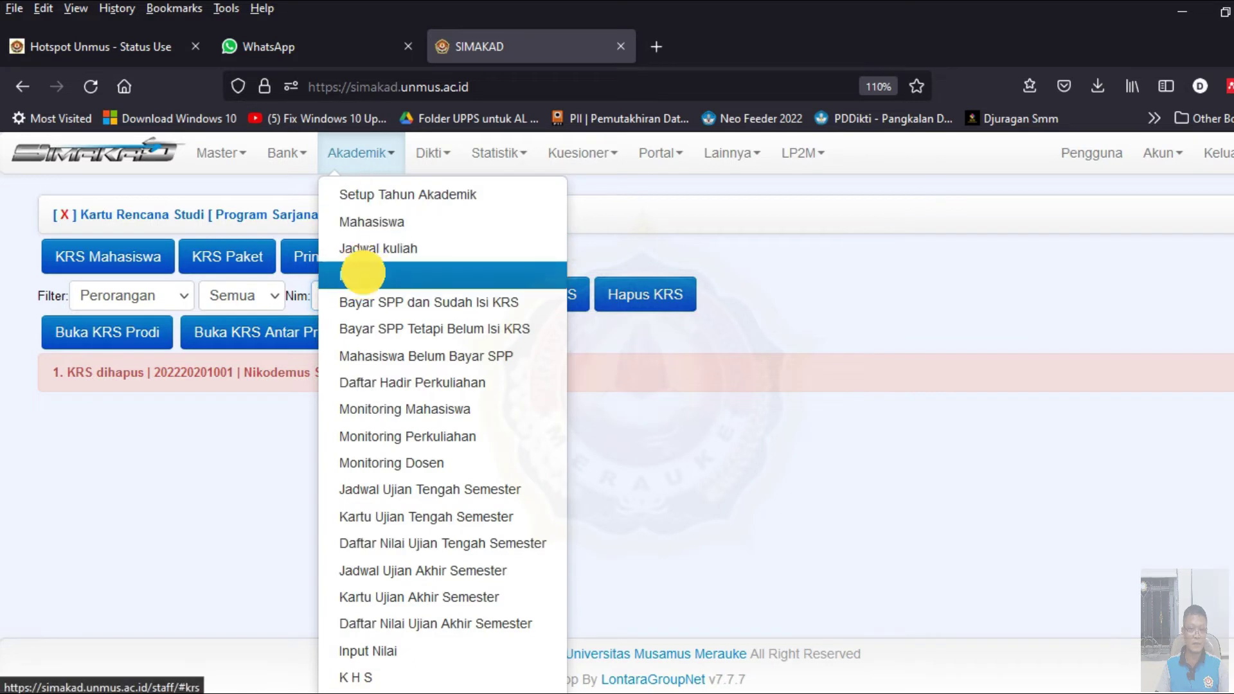
click(156, 297)
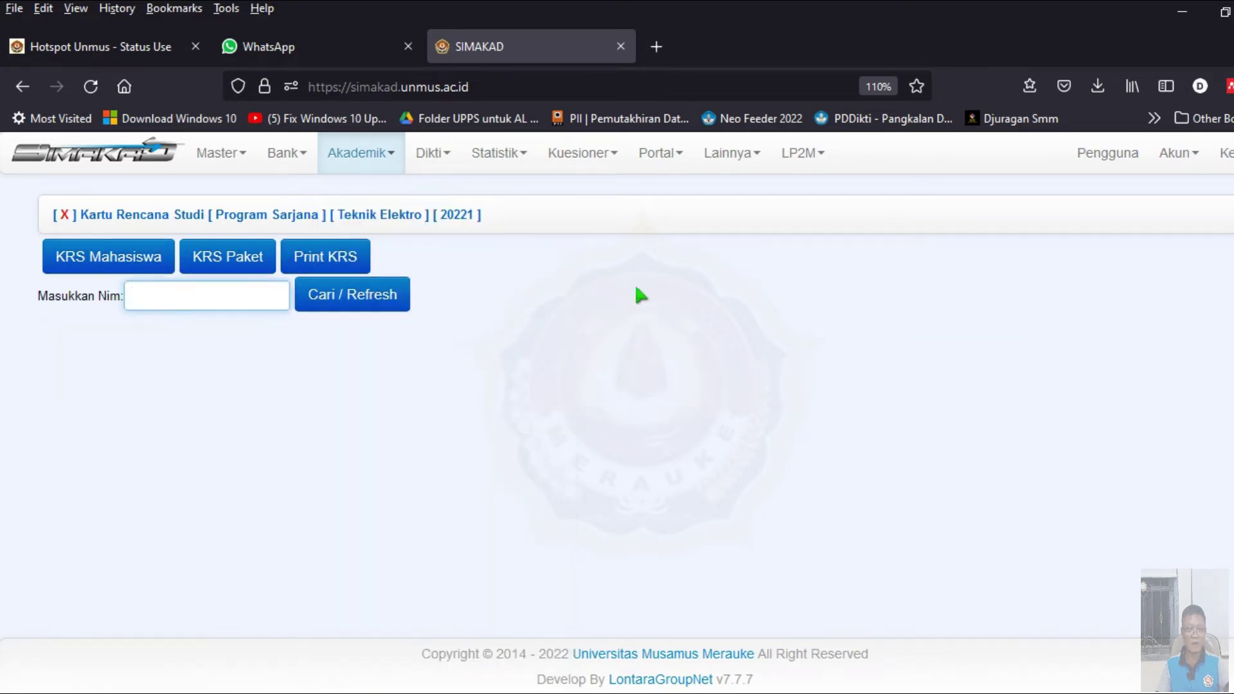
key(ctrl+v)
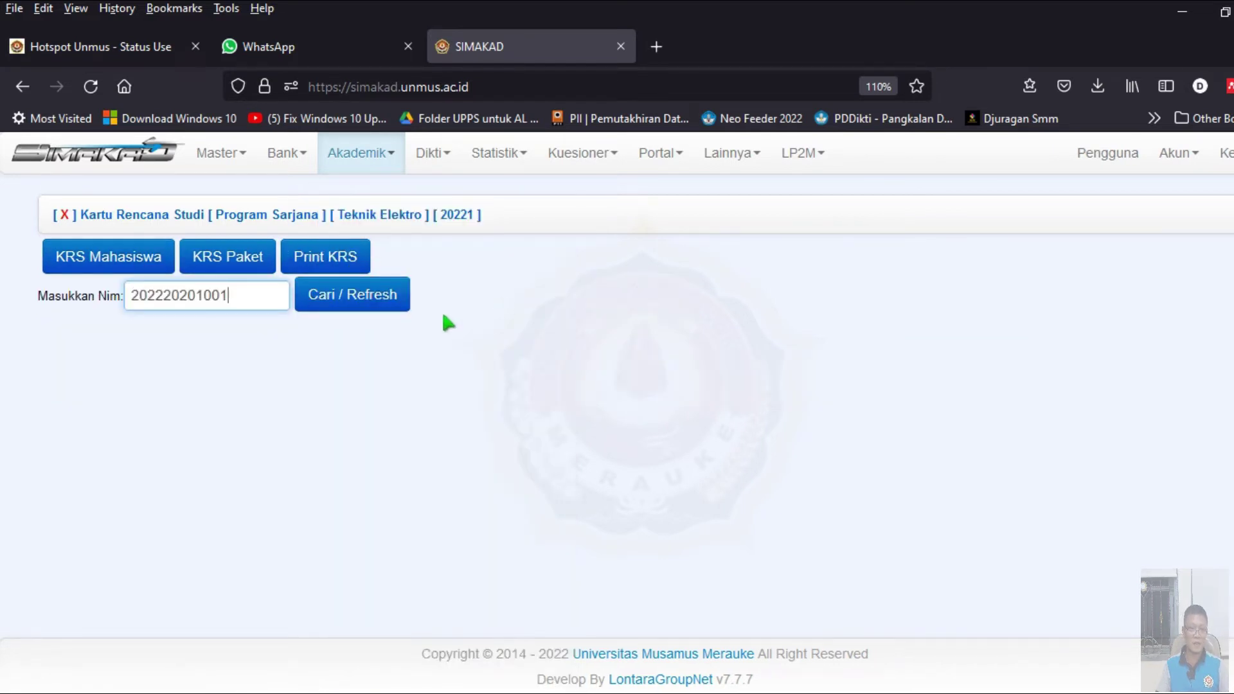
click(379, 308)
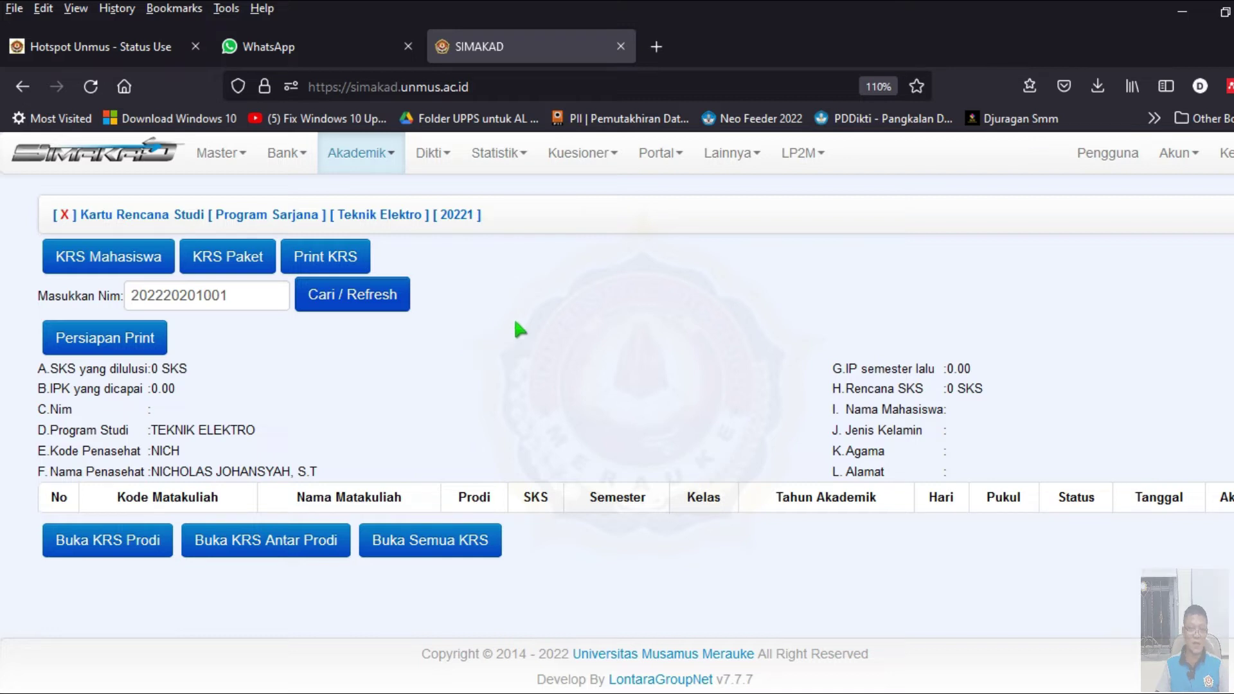
click(127, 543)
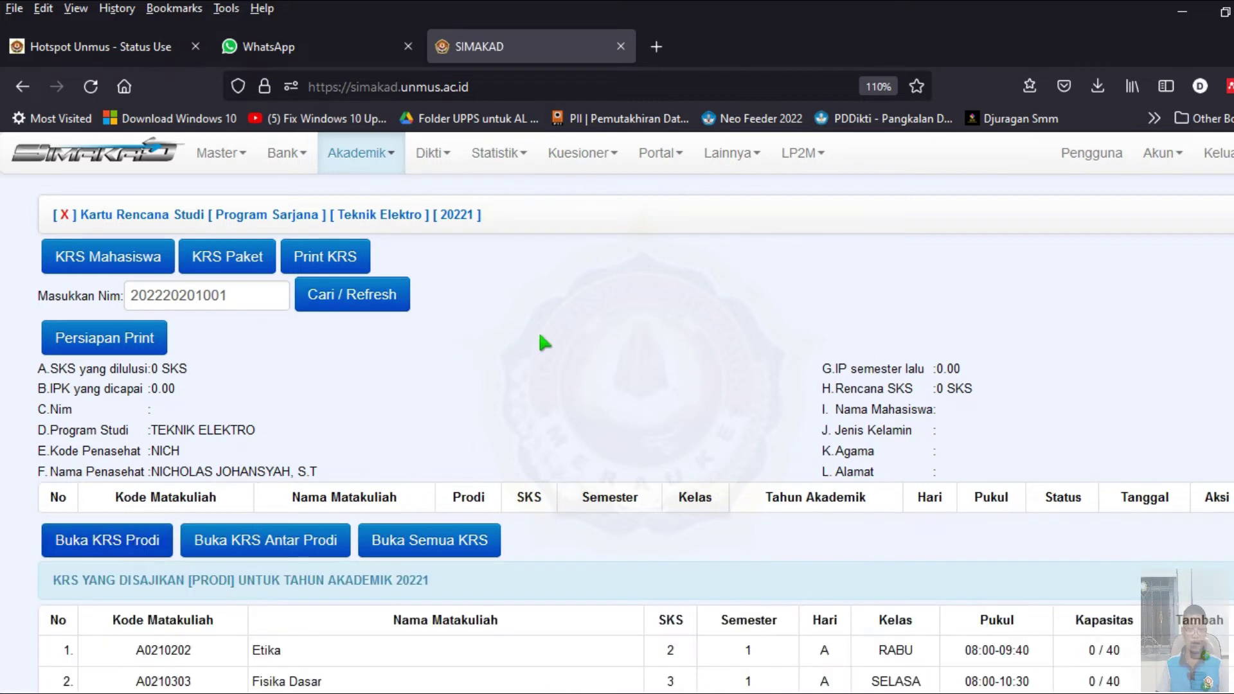
scroll(540, 343, down, 5)
scroll(547, 347, down, 2)
scroll(527, 357, up, 2)
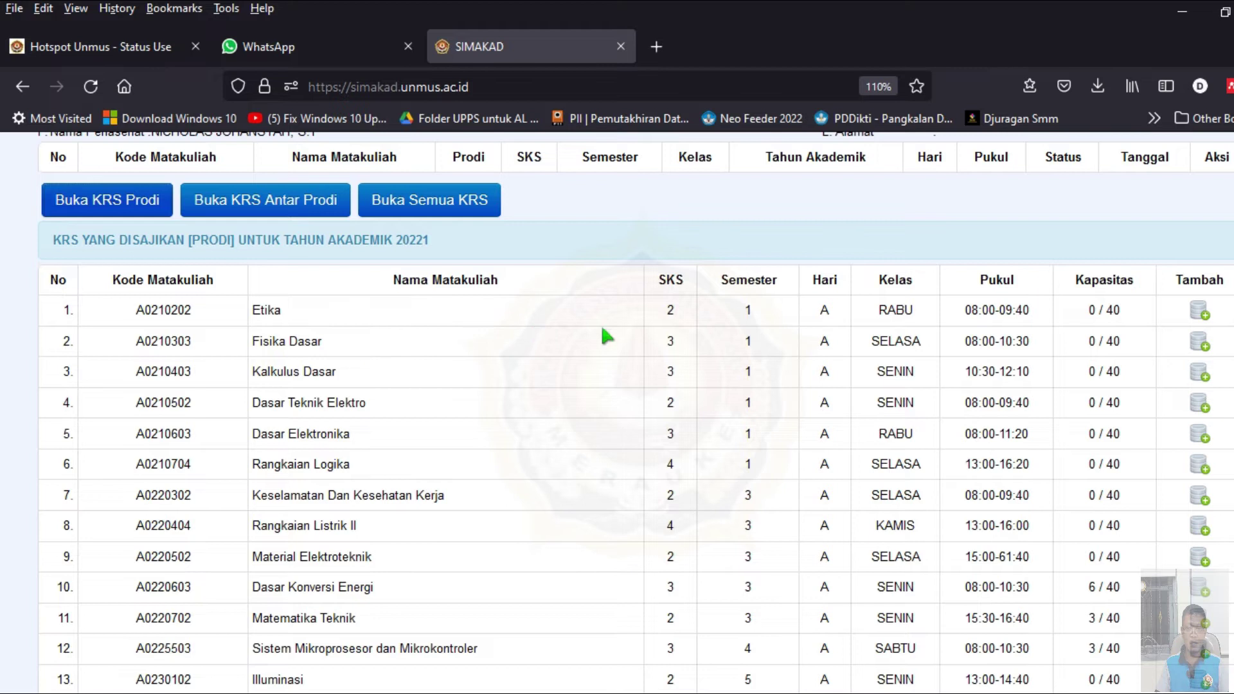
- Add Etika and Fisika Dasar to the student's 20221 KRS
click(1204, 320)
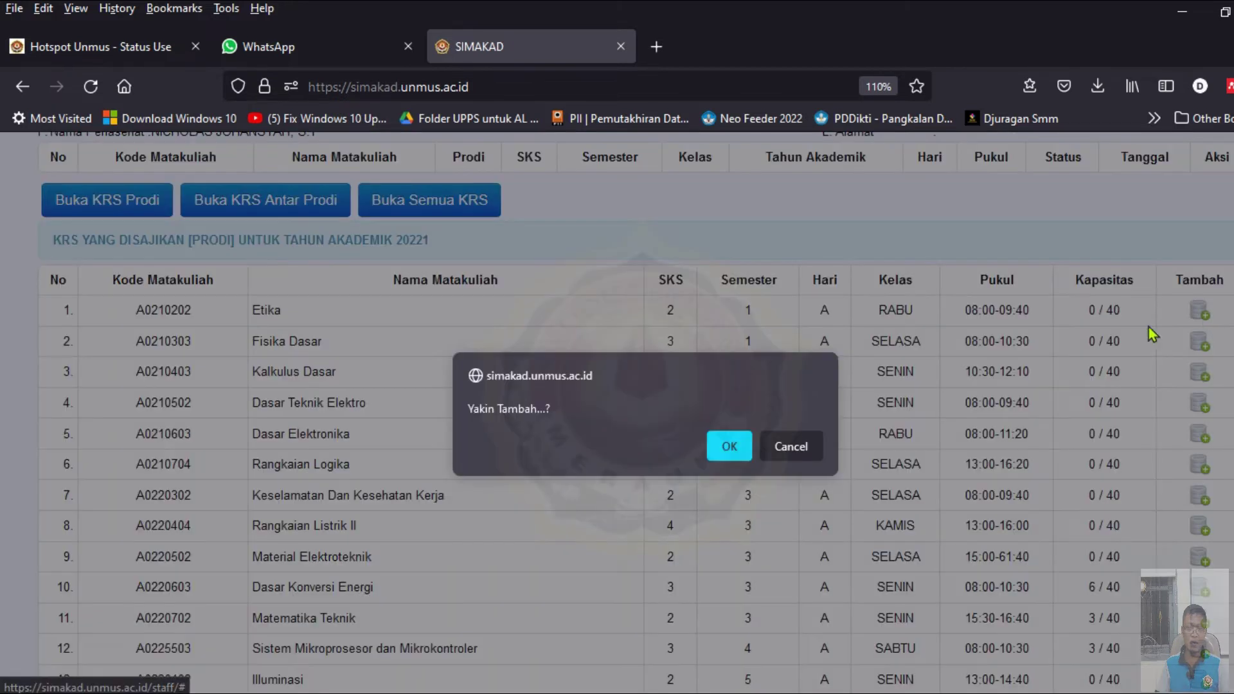
click(730, 446)
scroll(807, 450, down, 4)
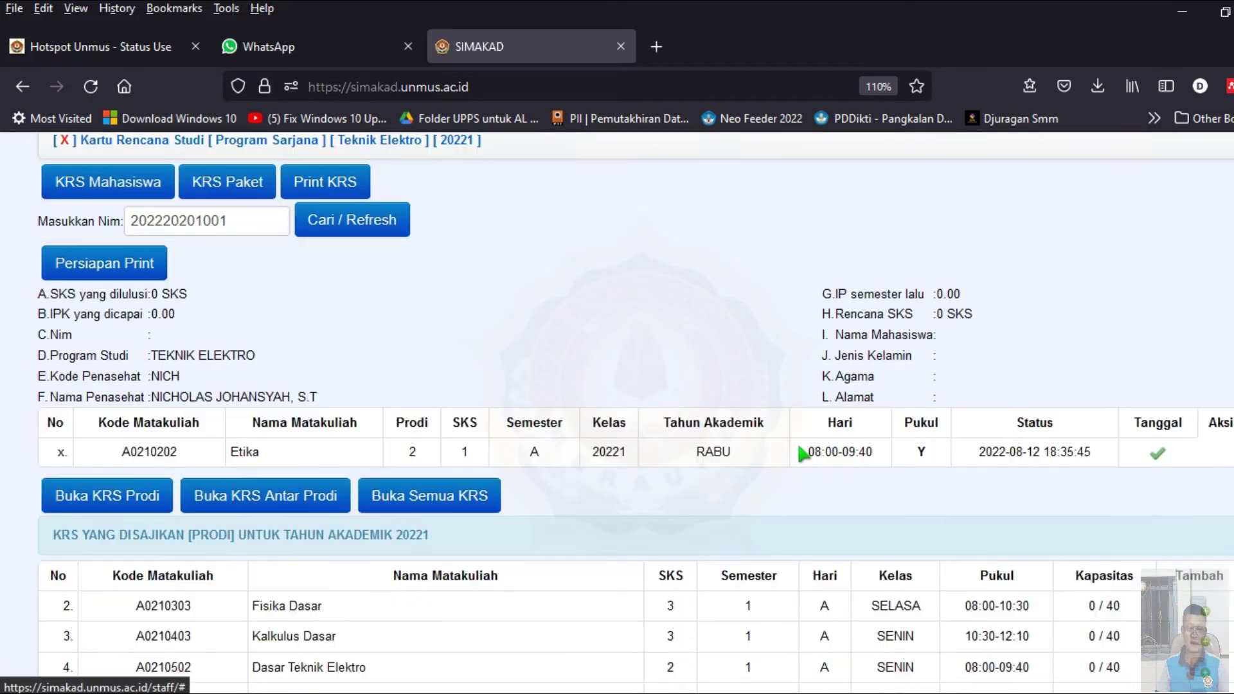
scroll(245, 296, down, 3)
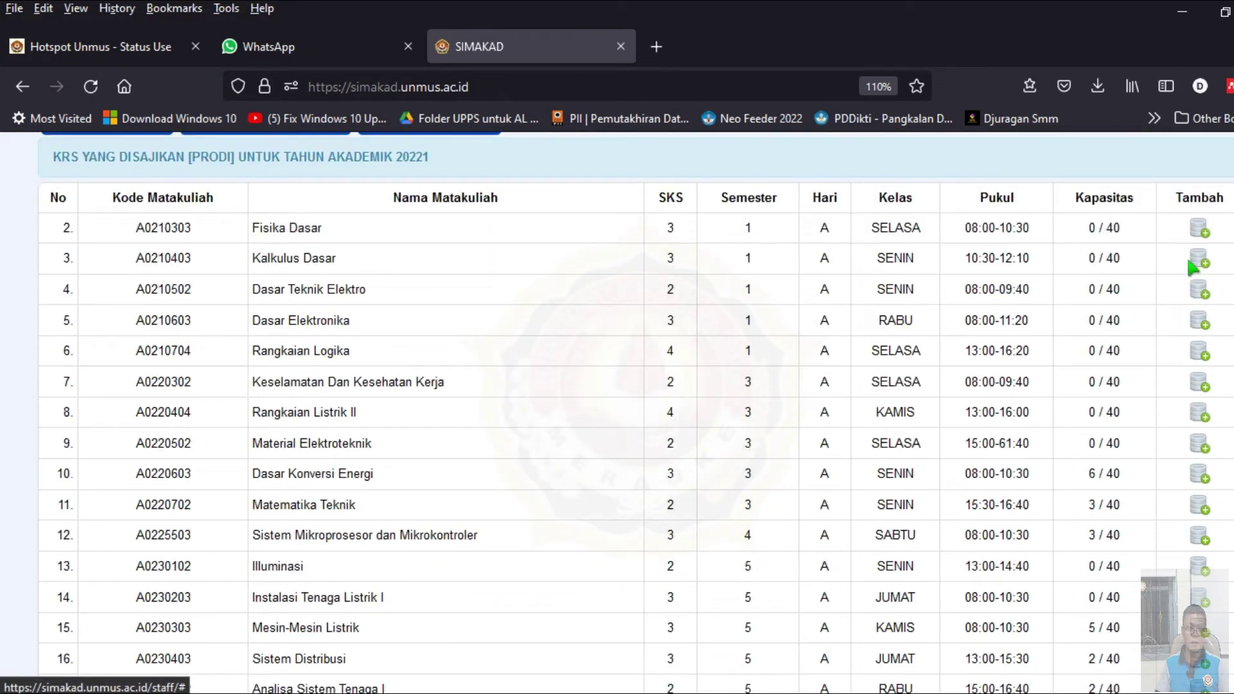
scroll(933, 319, up, 5)
scroll(542, 449, down, 2)
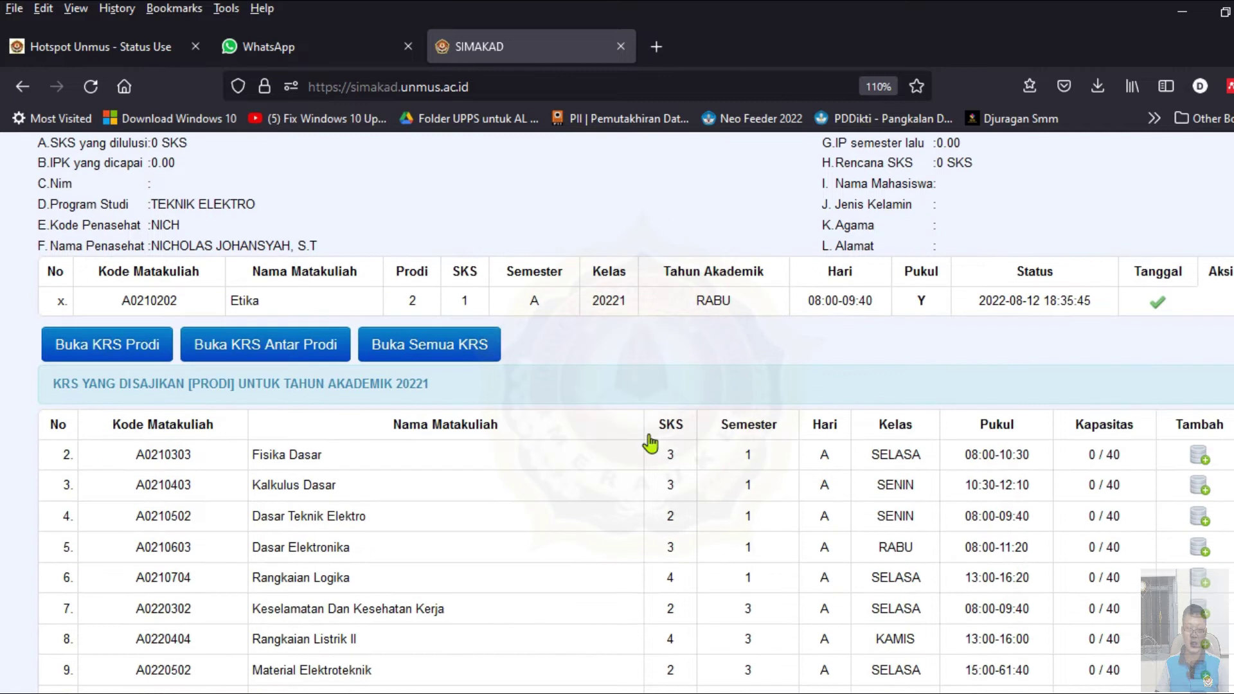
click(1202, 461)
click(720, 447)
scroll(681, 457, down, 5)
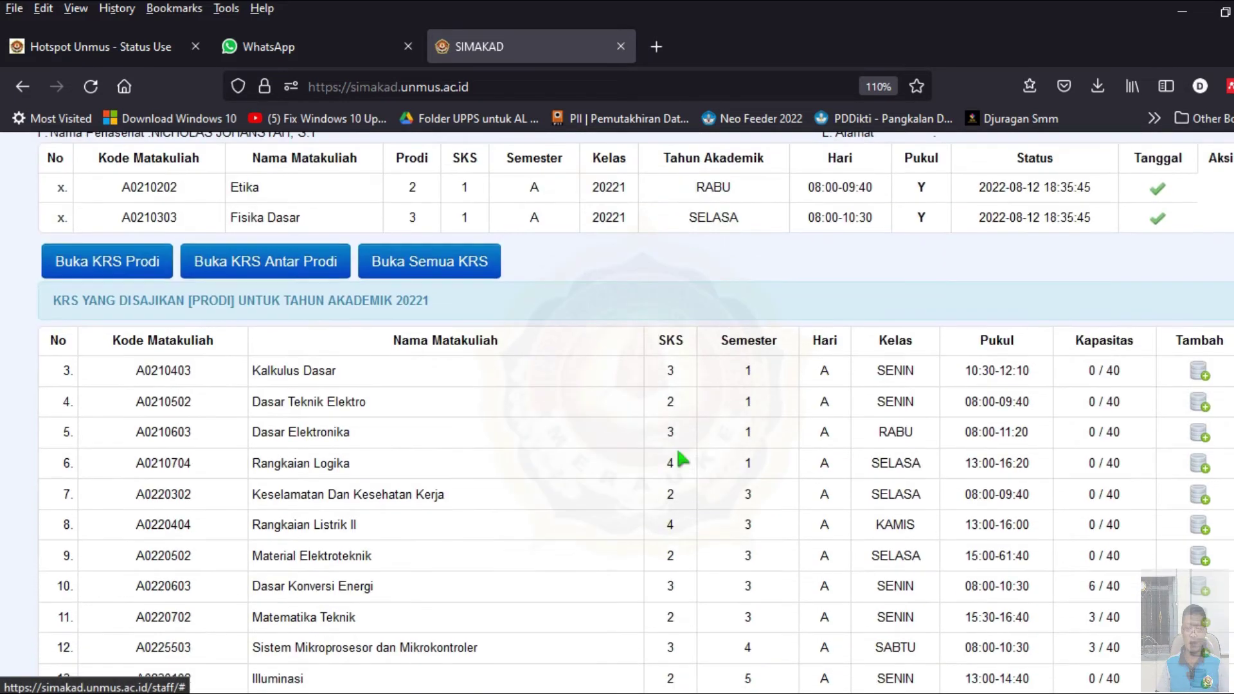
- Add Kalkulus Dasar and Dasar Teknik Elektro to the KRS
click(1200, 372)
click(741, 468)
scroll(746, 450, down, 5)
click(1200, 401)
click(728, 461)
scroll(749, 457, down, 5)
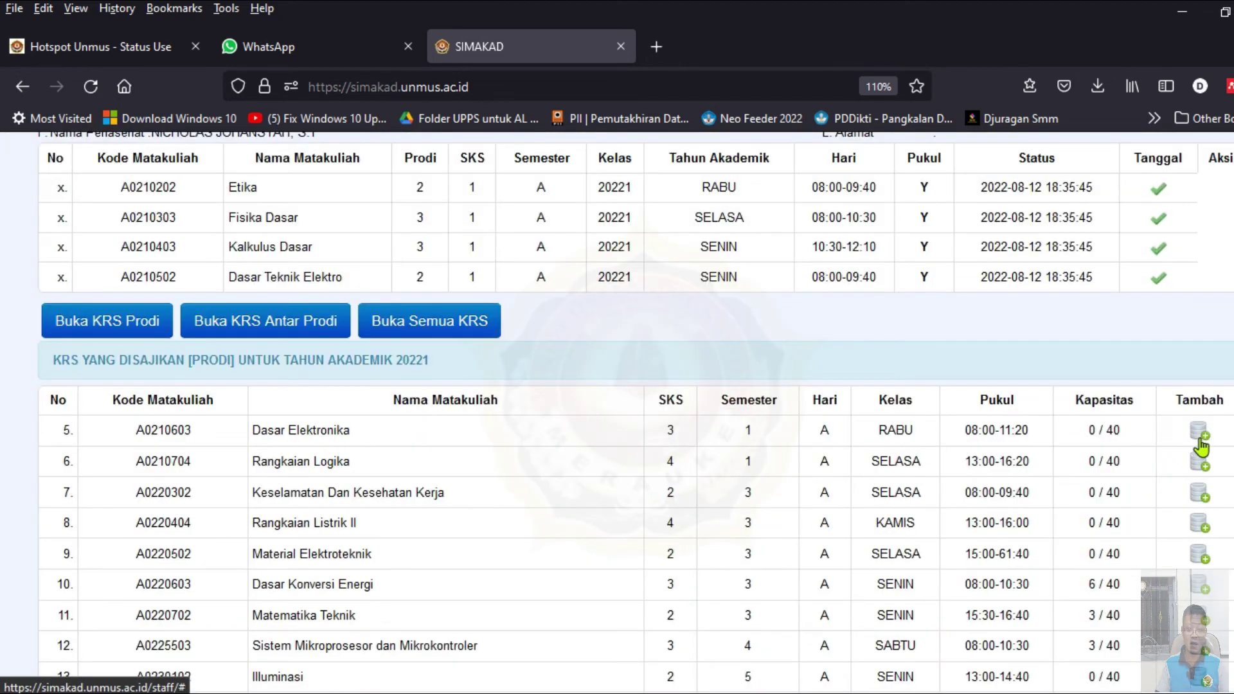
- Add Rangkaian Logika to the KRS, retrying after the first attempt
click(1198, 460)
click(724, 464)
scroll(724, 470, down, 9)
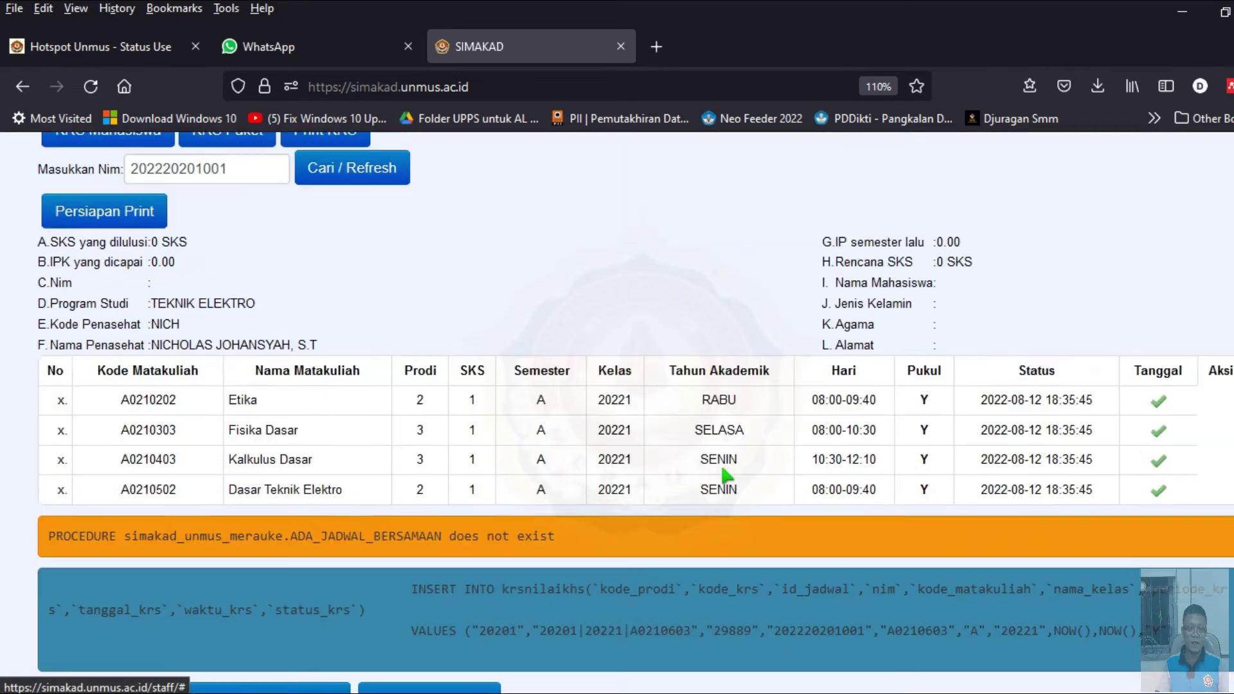
scroll(595, 397, up, 2)
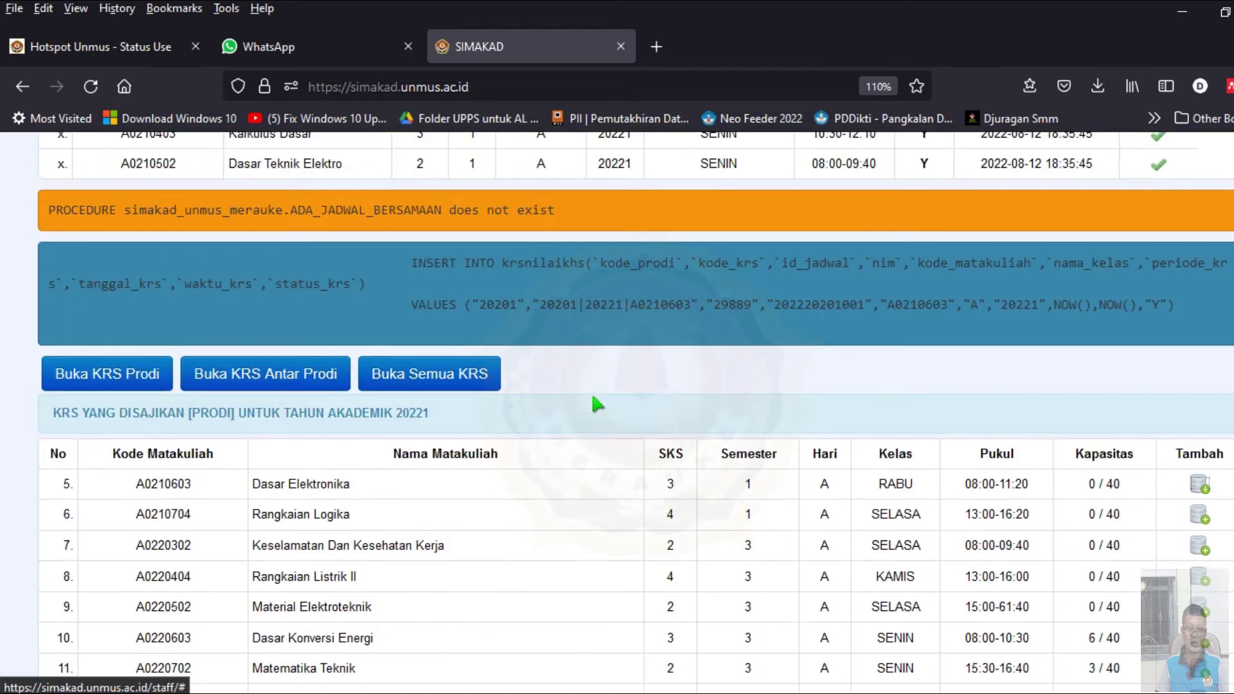
scroll(572, 297, down, 2)
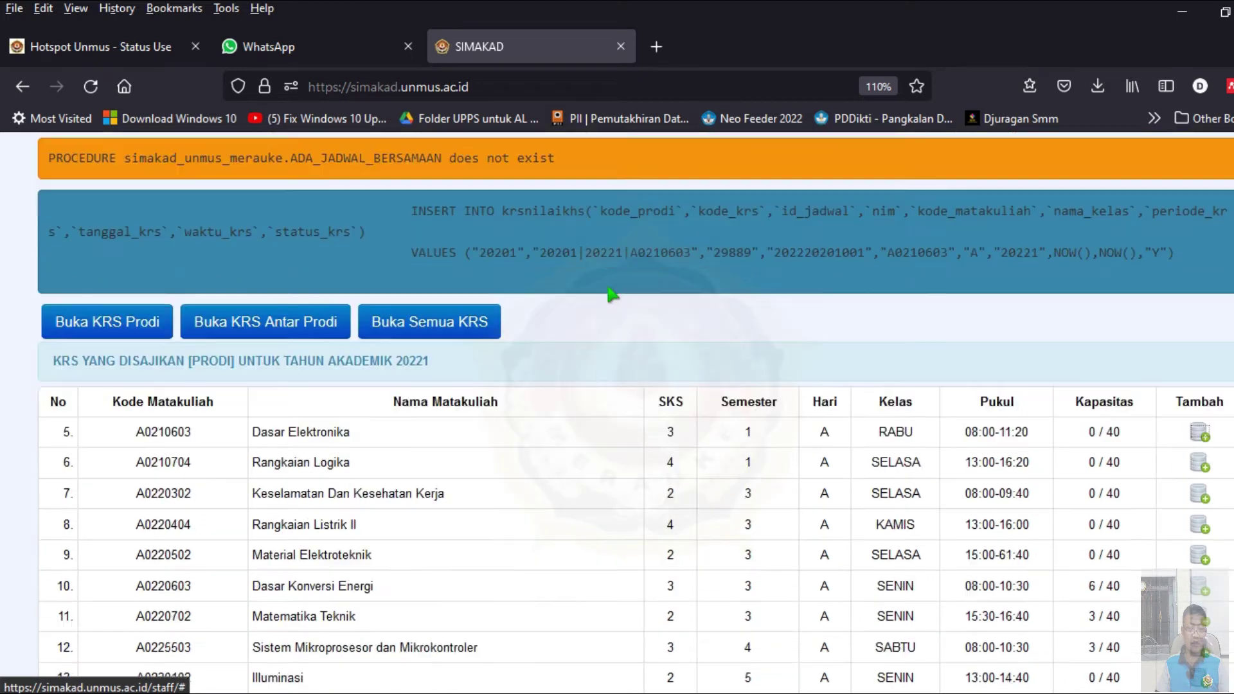
scroll(611, 303, up, 4)
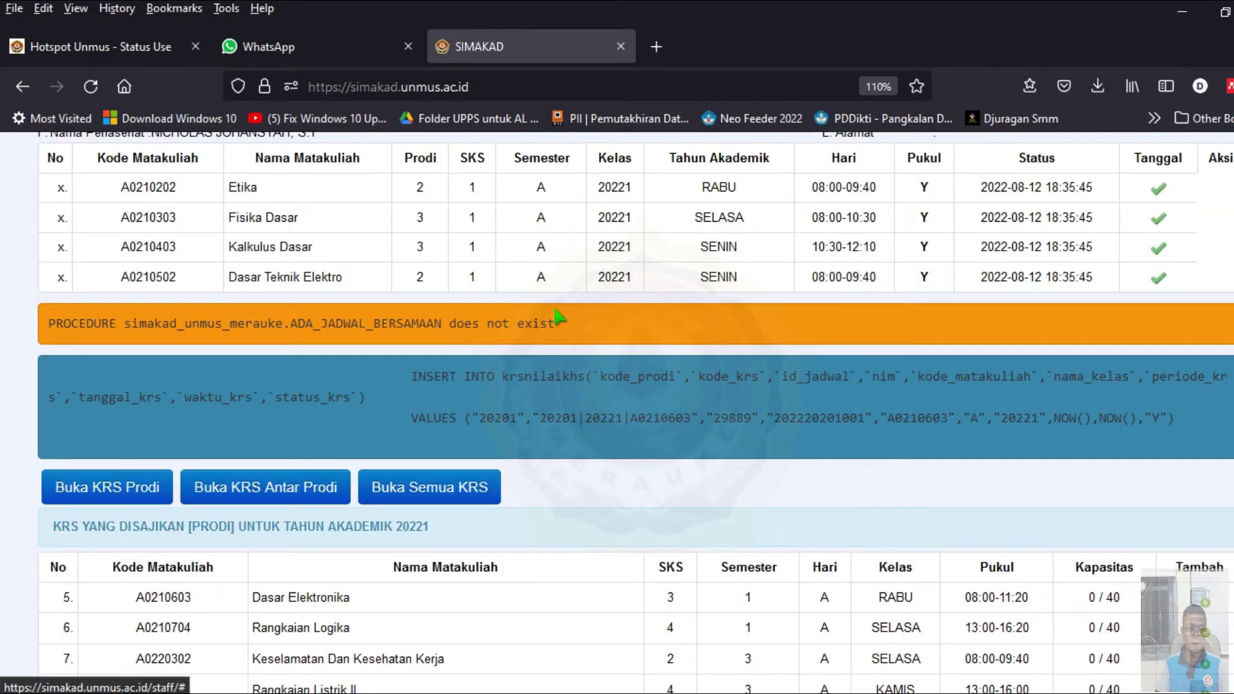
scroll(645, 341, down, 4)
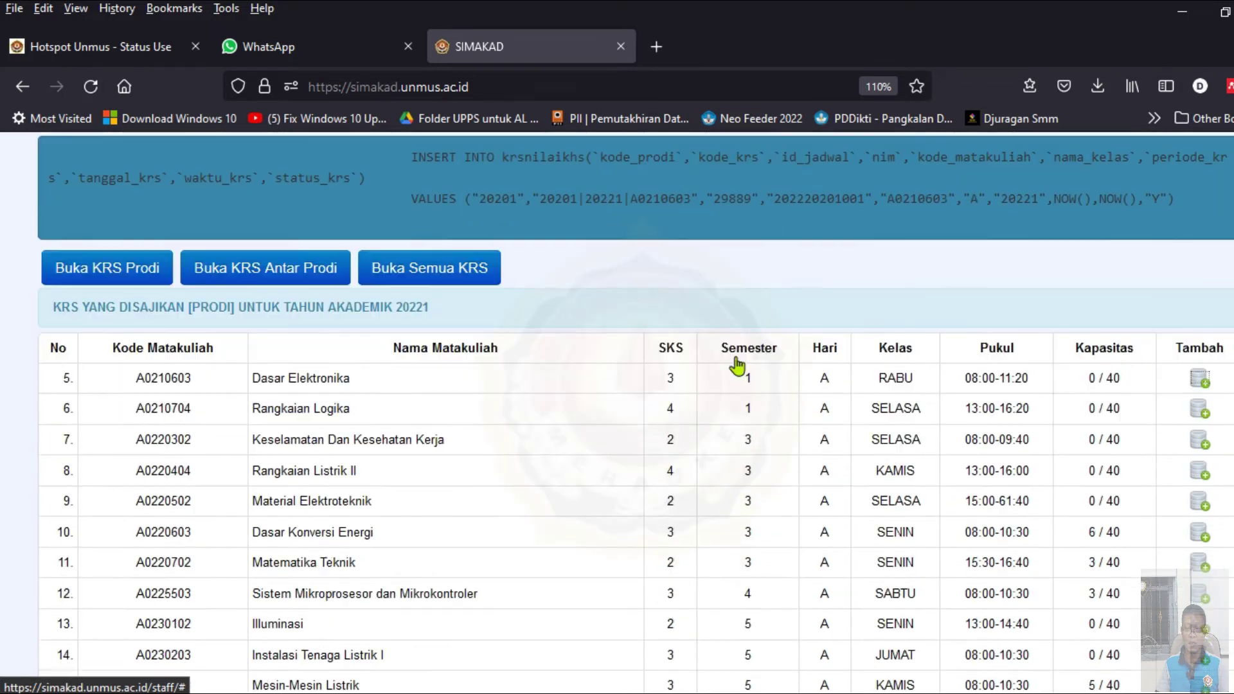
click(1199, 409)
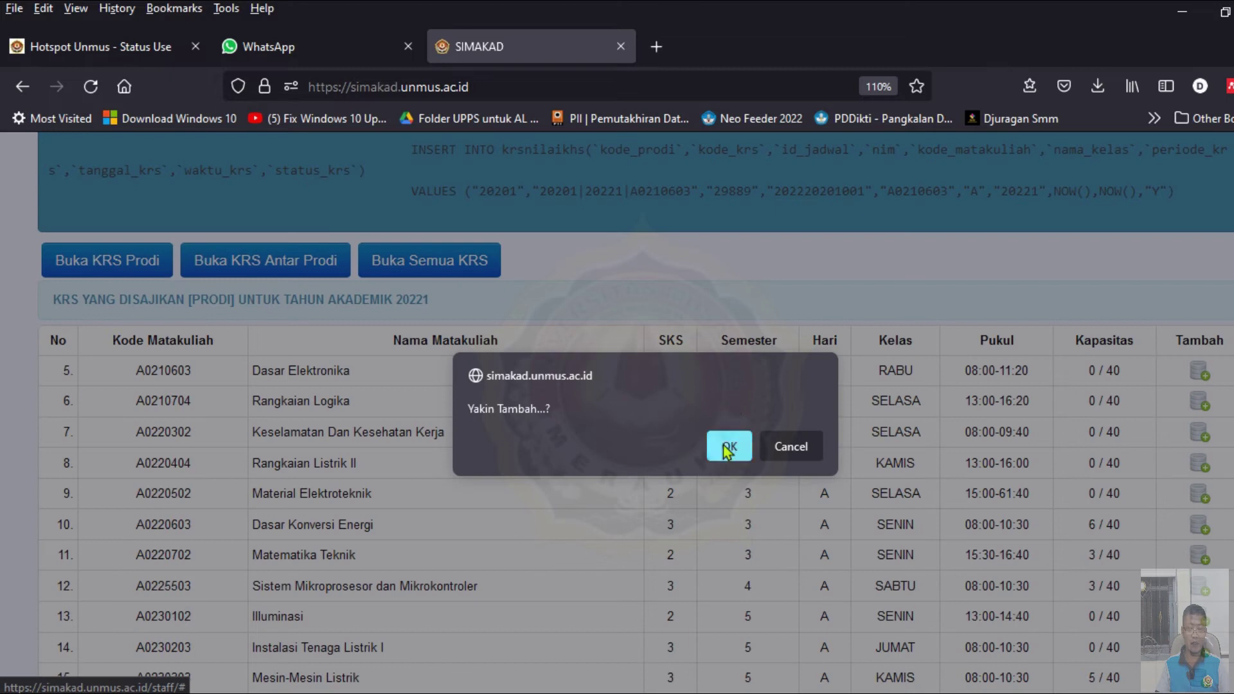
click(724, 446)
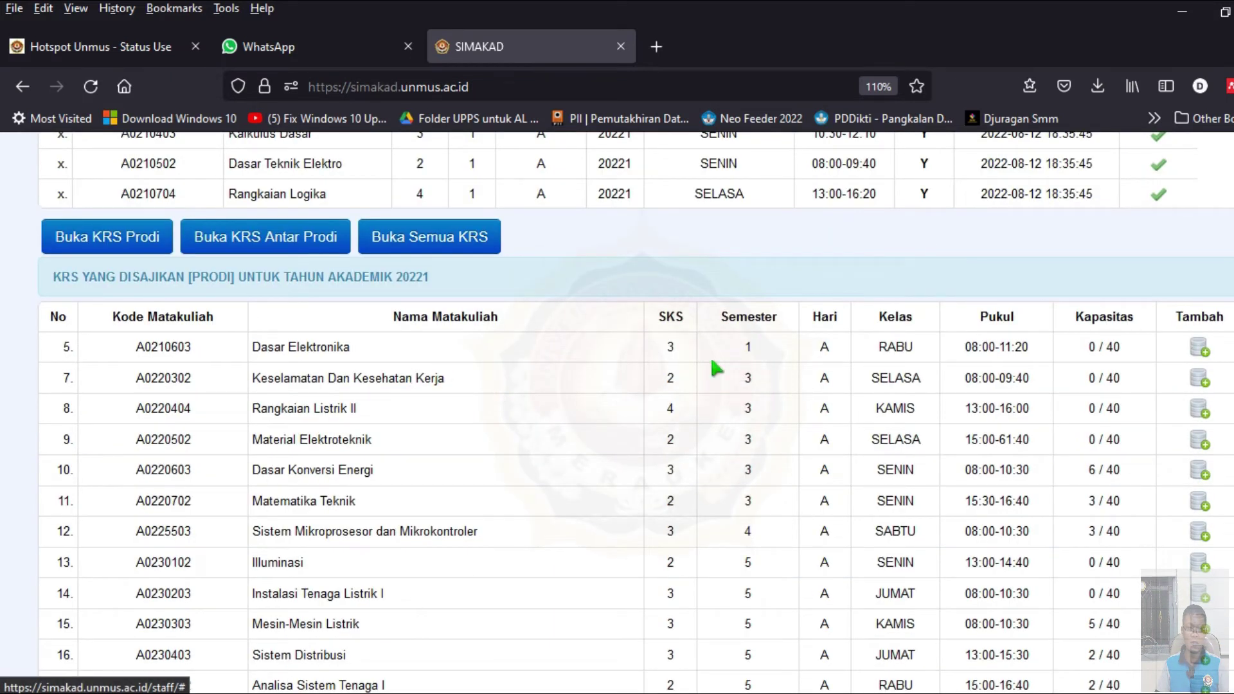
scroll(576, 360, up, 5)
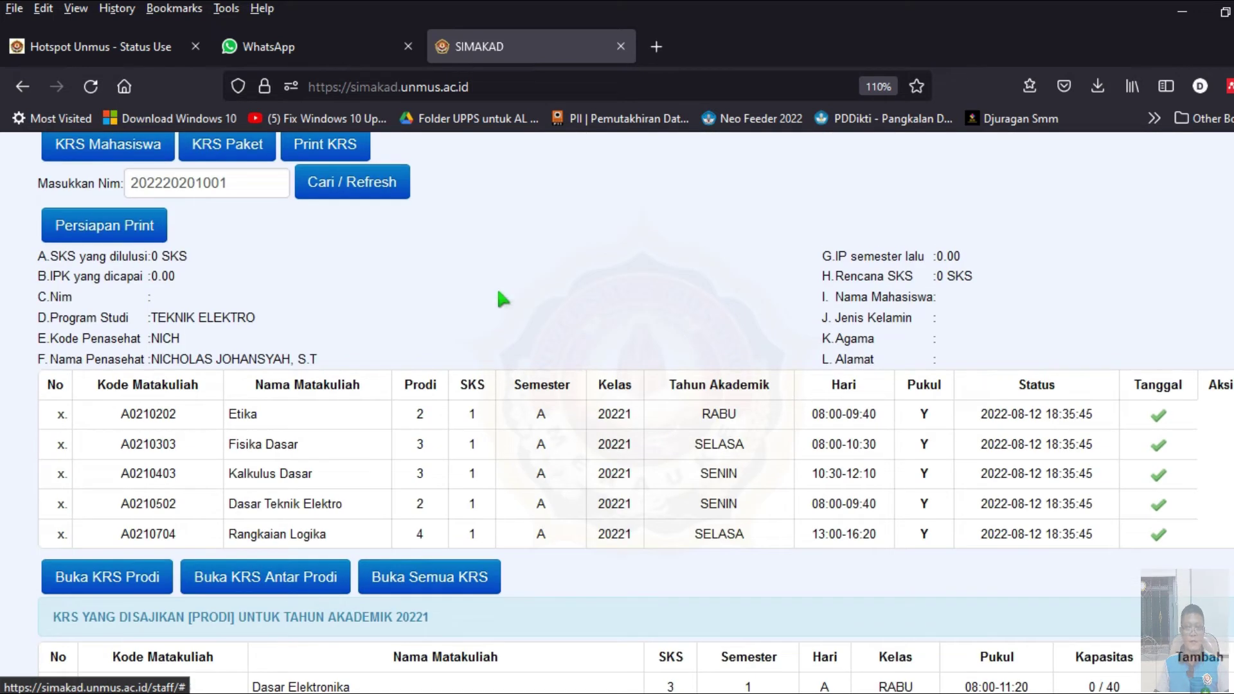
- Refresh the student's KRS, copy the NIM, and go to the Print KRS form's empty NIM field
click(383, 188)
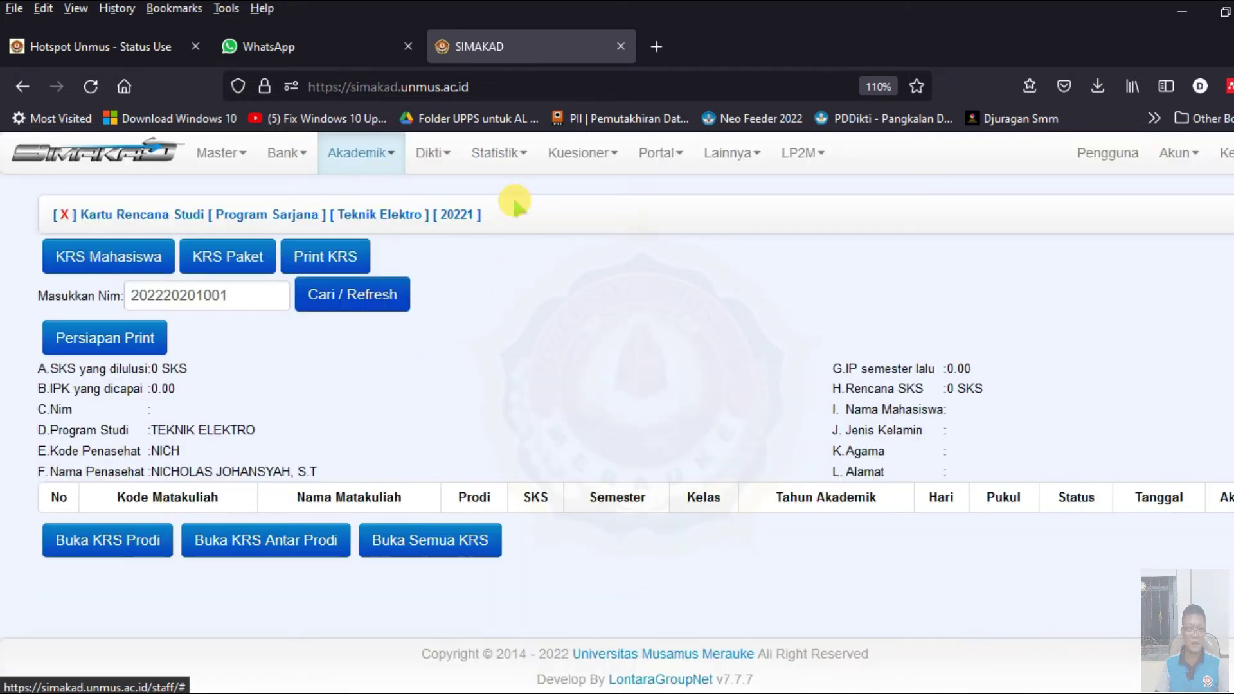
click(370, 299)
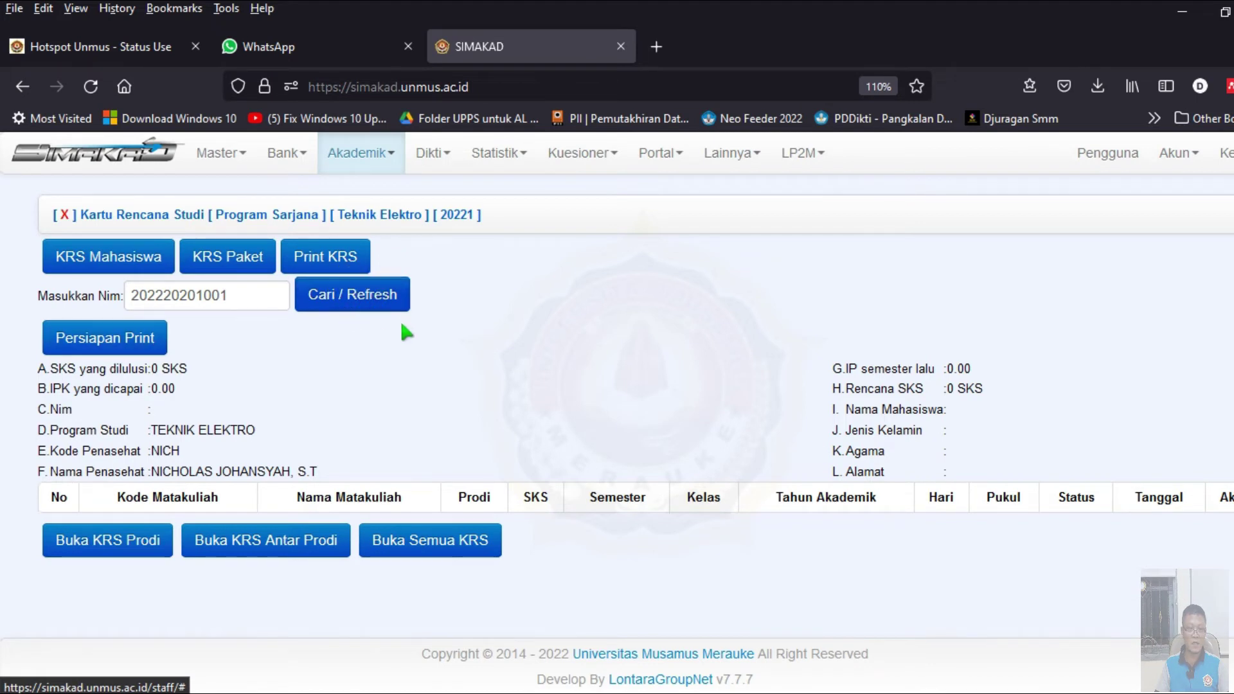
click(364, 310)
double_click(257, 294)
key(ctrl+c)
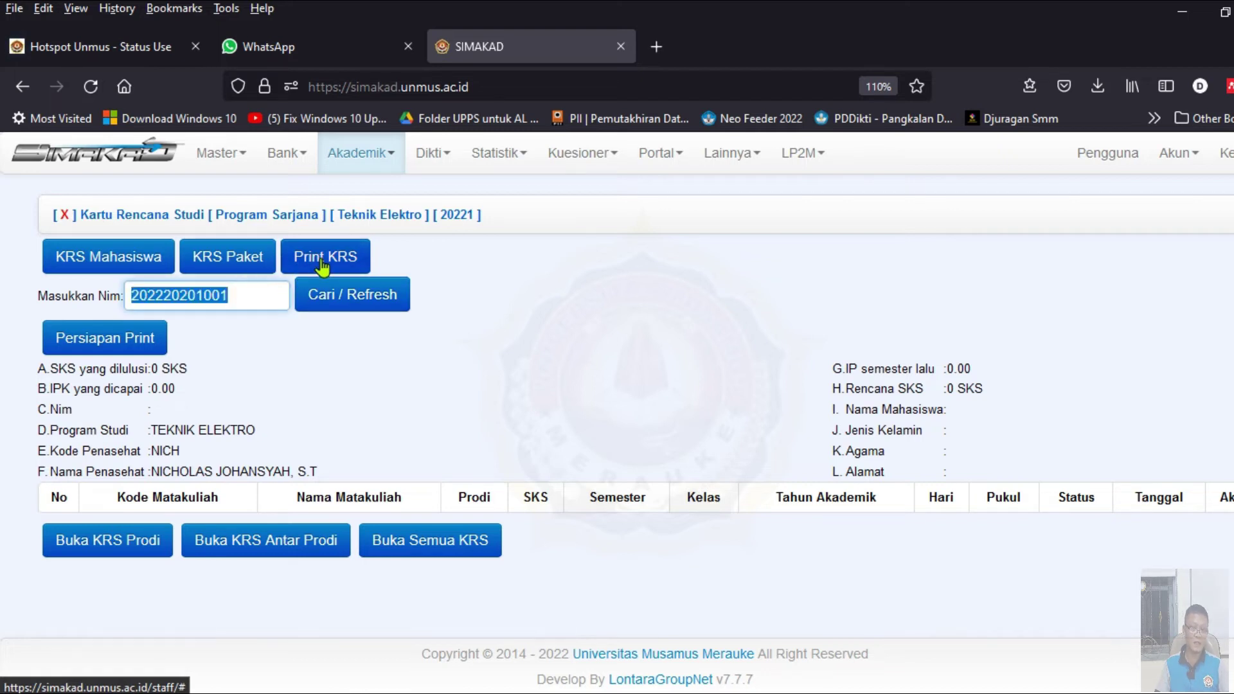
click(321, 260)
click(265, 295)
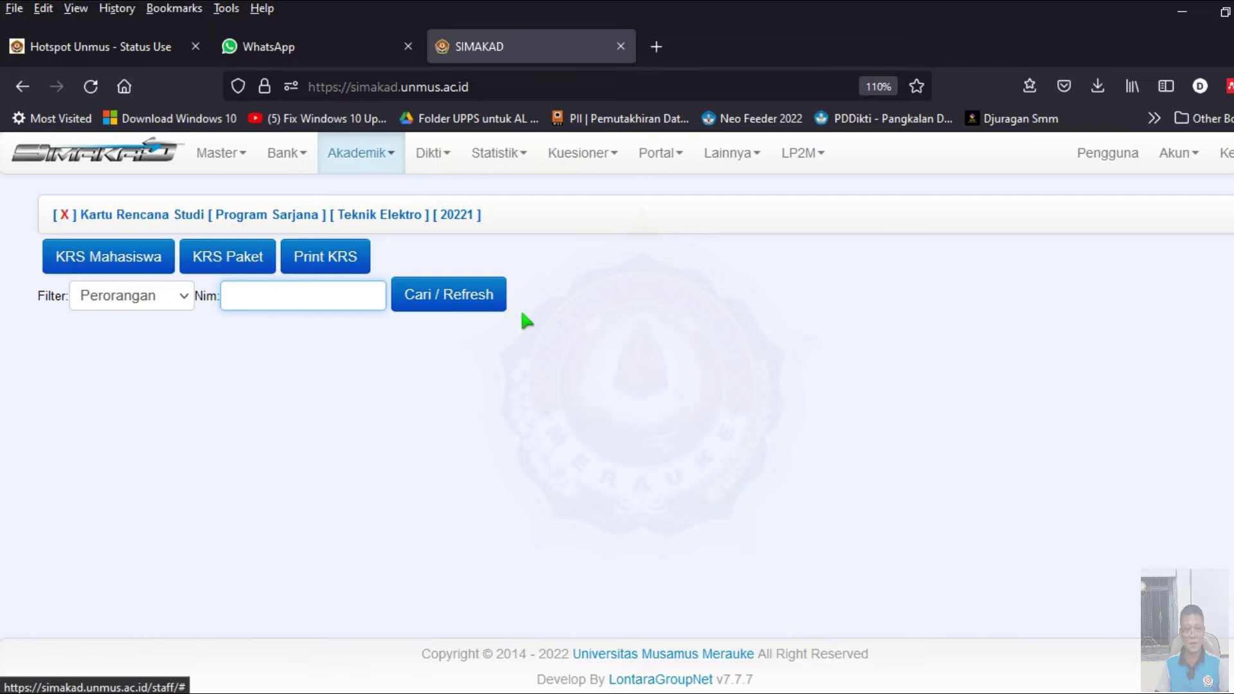
- Load the student's KRS on the Print KRS page by pasting the NIM
key(ctrl+v)
click(460, 295)
scroll(640, 306, down, 1)
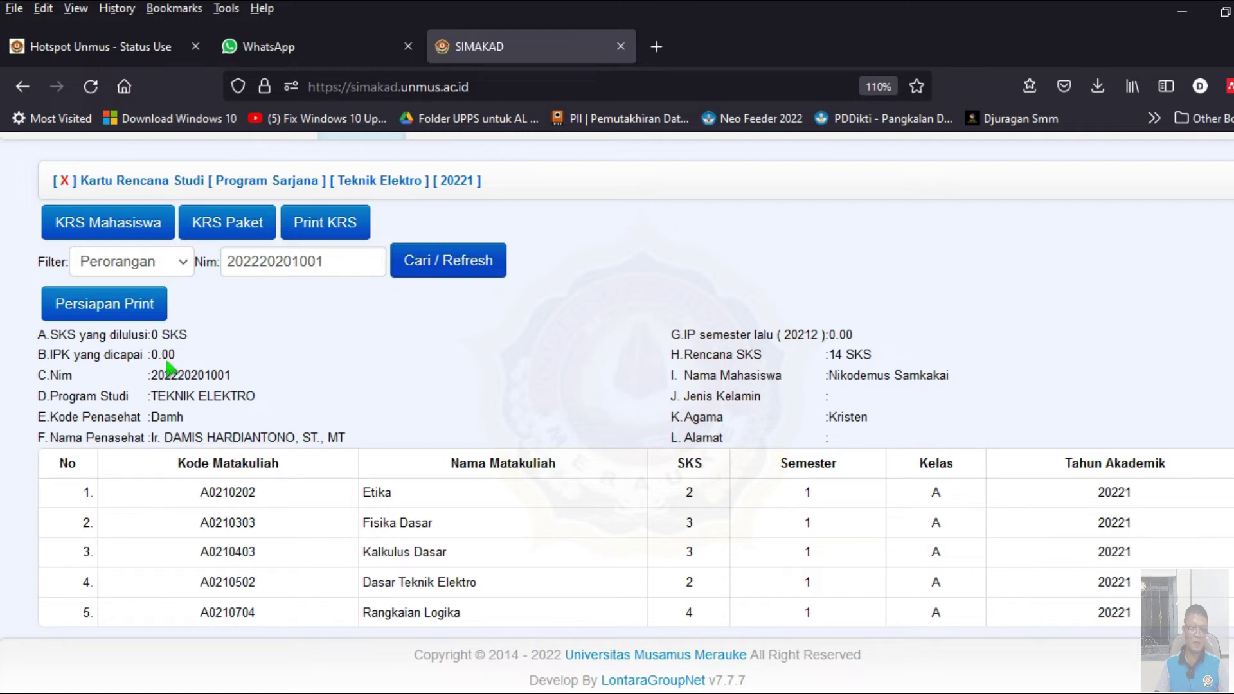
- Prepare the printable 20221 KRS card (five courses, 14 SKS), then cancel the print dialog
click(144, 306)
scroll(596, 390, down, 4)
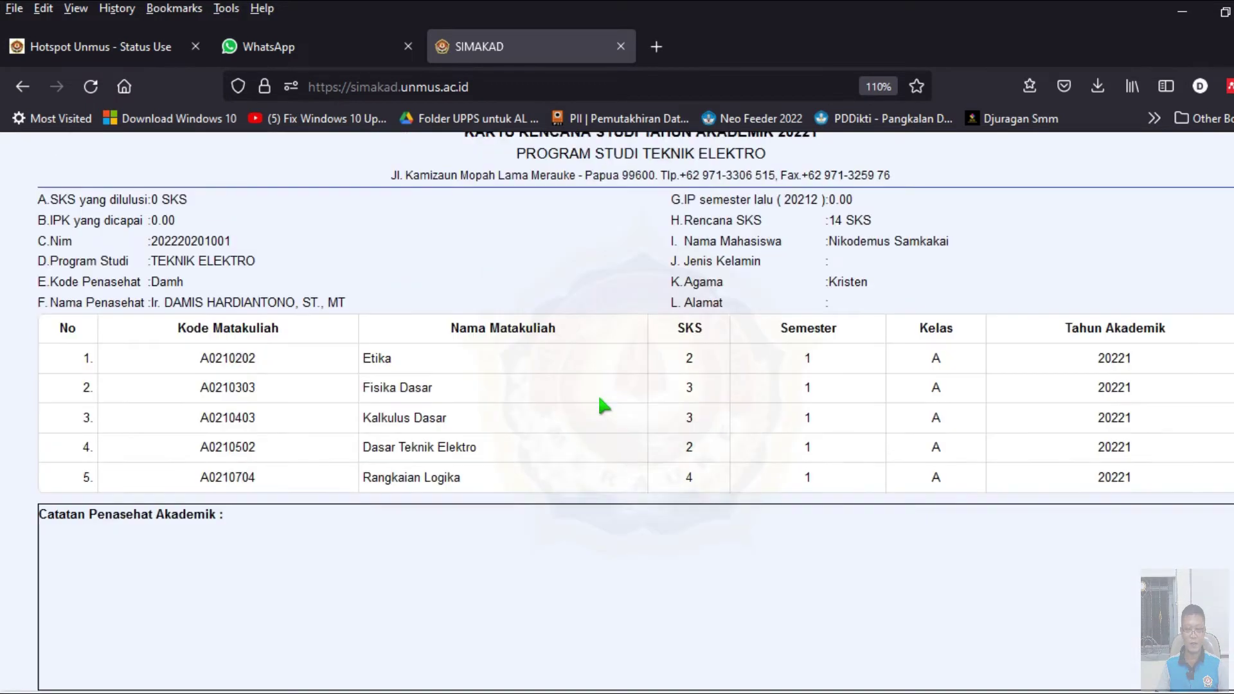
scroll(596, 388, up, 3)
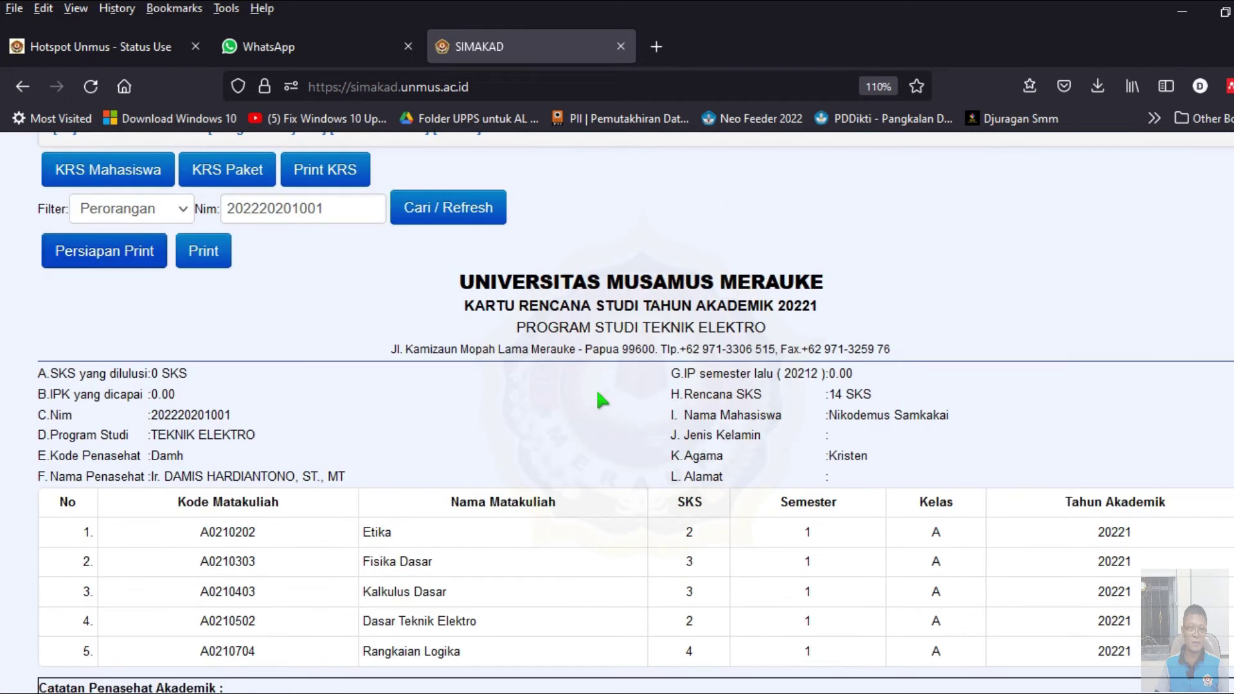
click(204, 252)
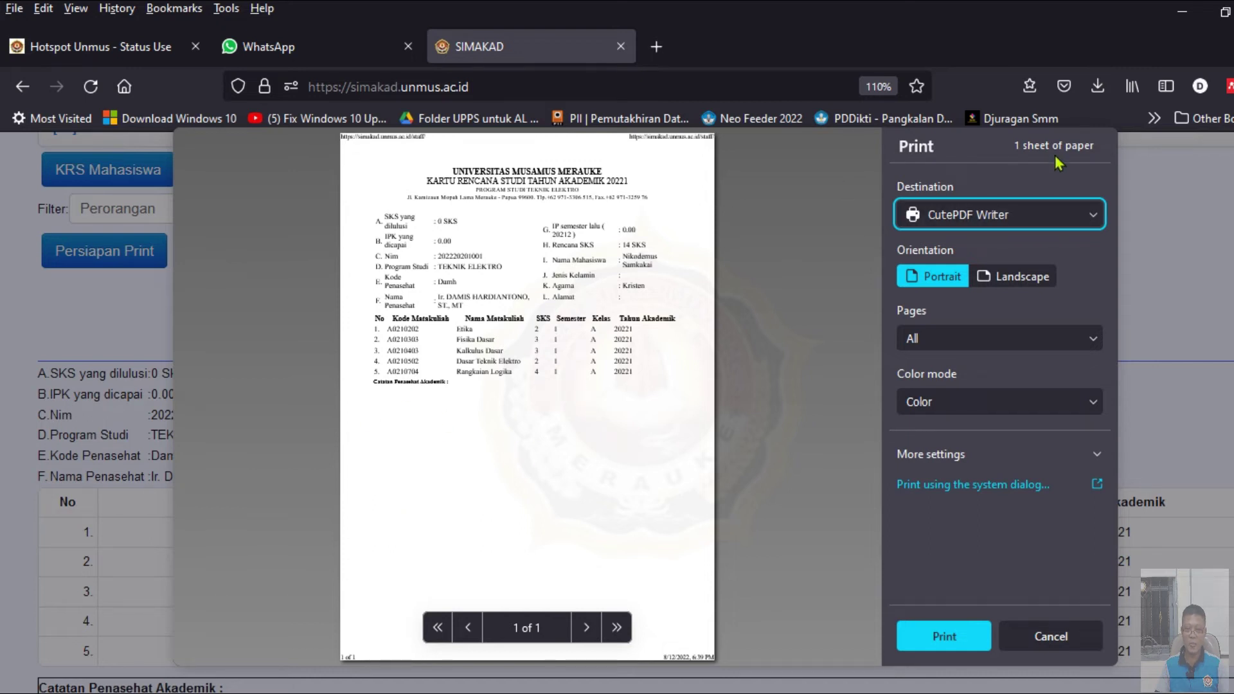
click(1055, 638)
scroll(355, 394, down, 3)
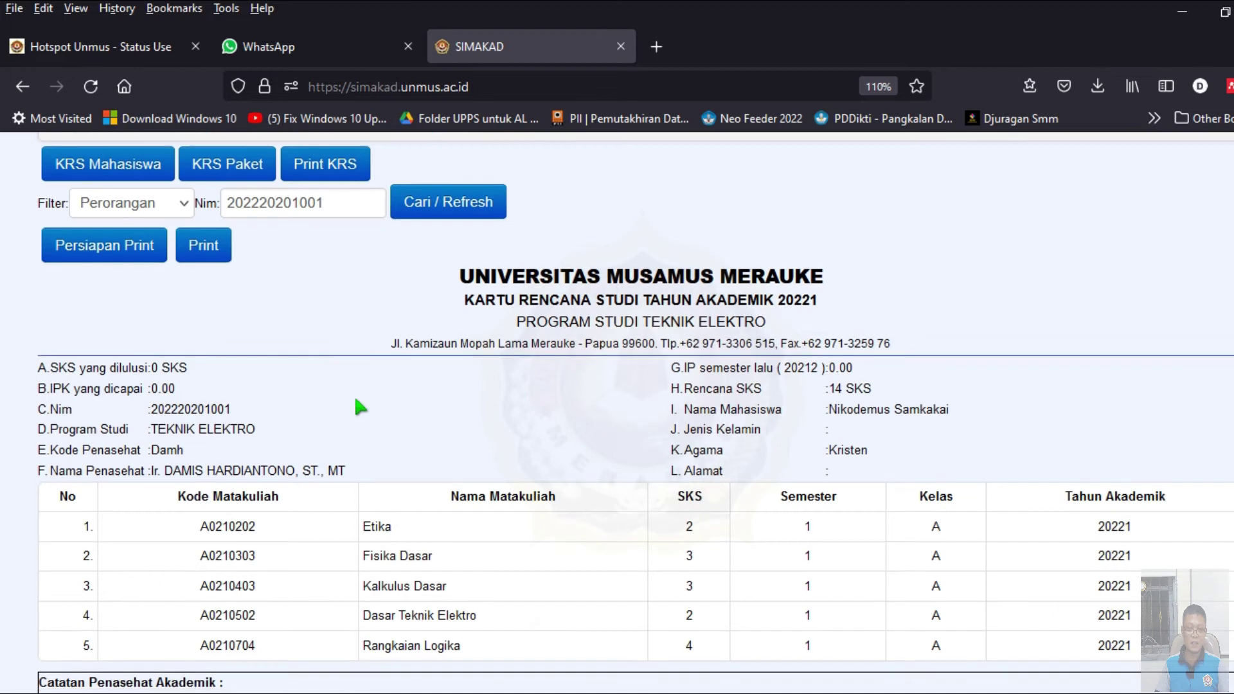
scroll(358, 407, up, 2)
scroll(361, 407, down, 2)
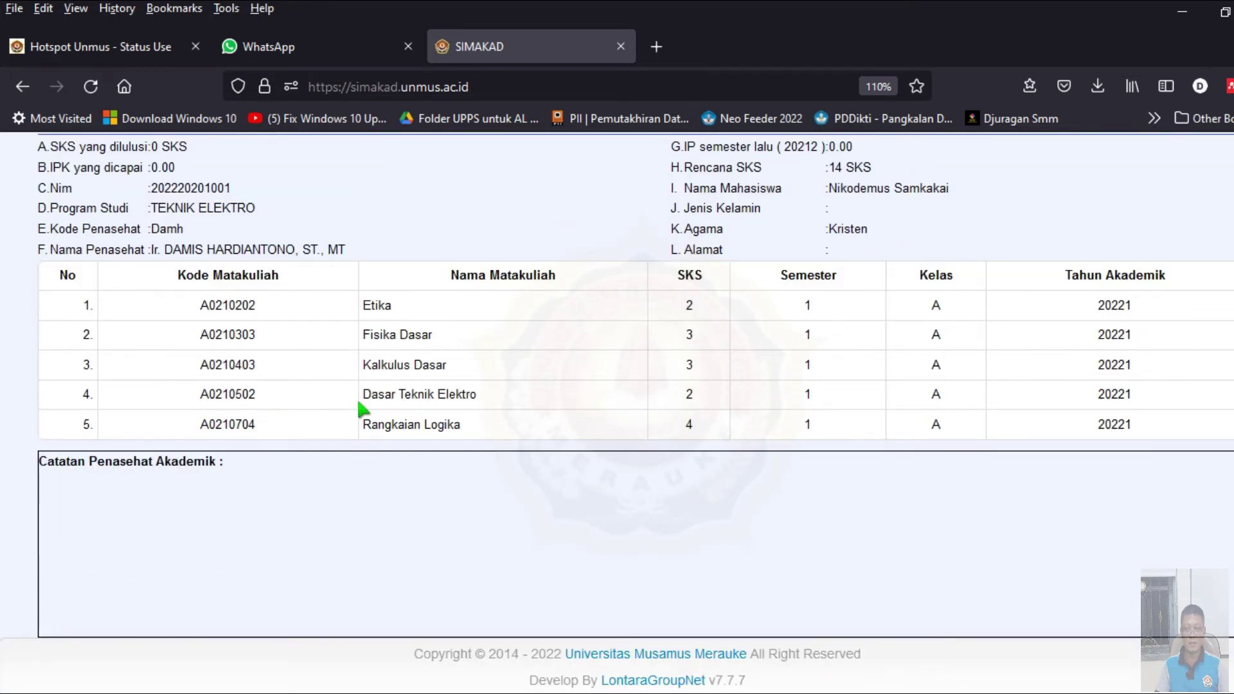
scroll(359, 403, up, 3)
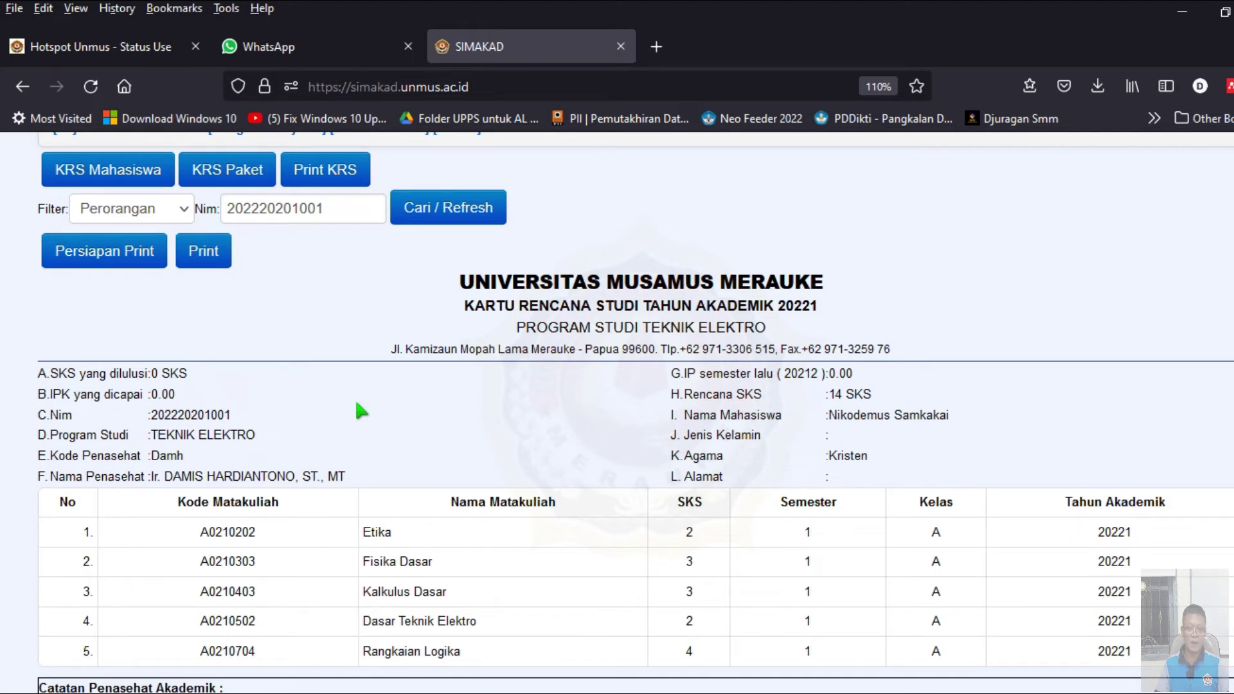
scroll(361, 411, down, 3)
scroll(363, 421, up, 2)
scroll(363, 421, down, 2)
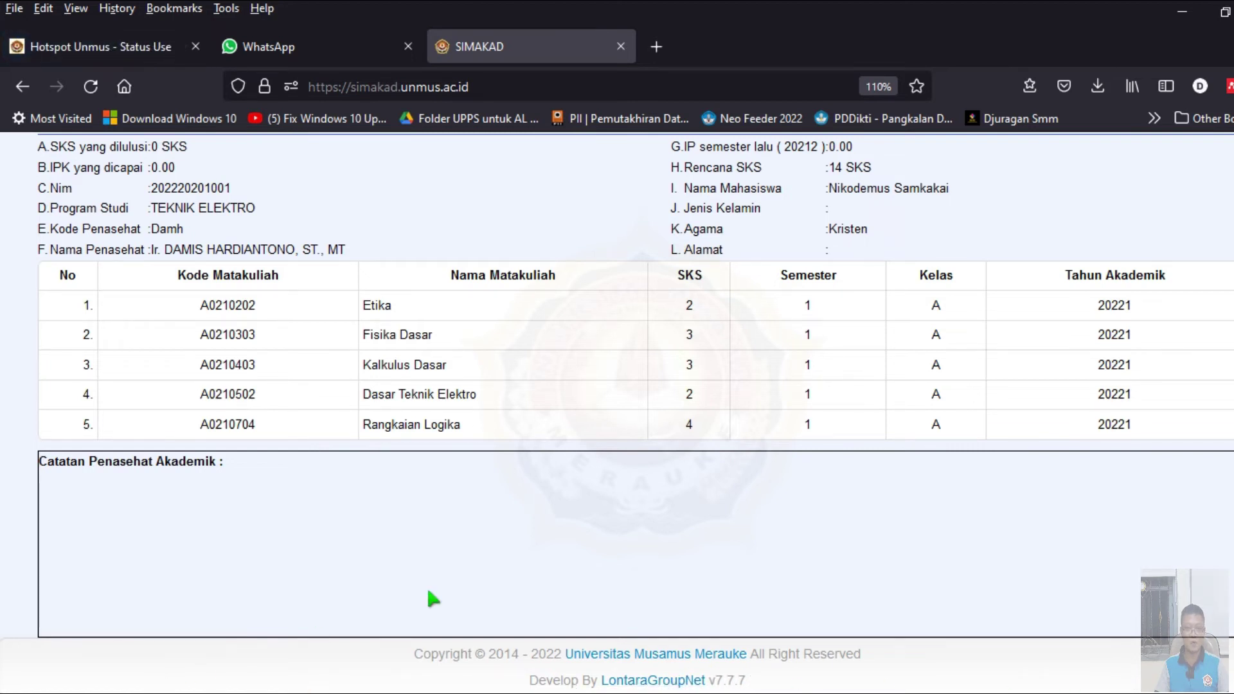
scroll(505, 541, up, 4)
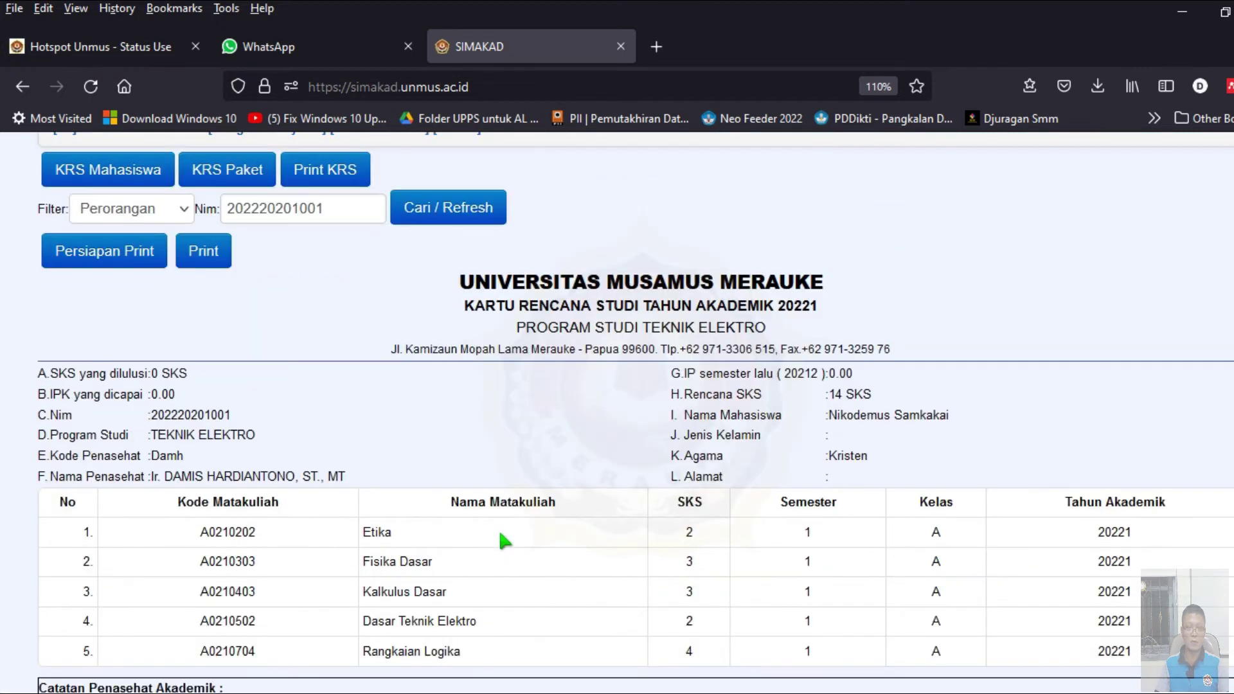
scroll(505, 541, down, 1)
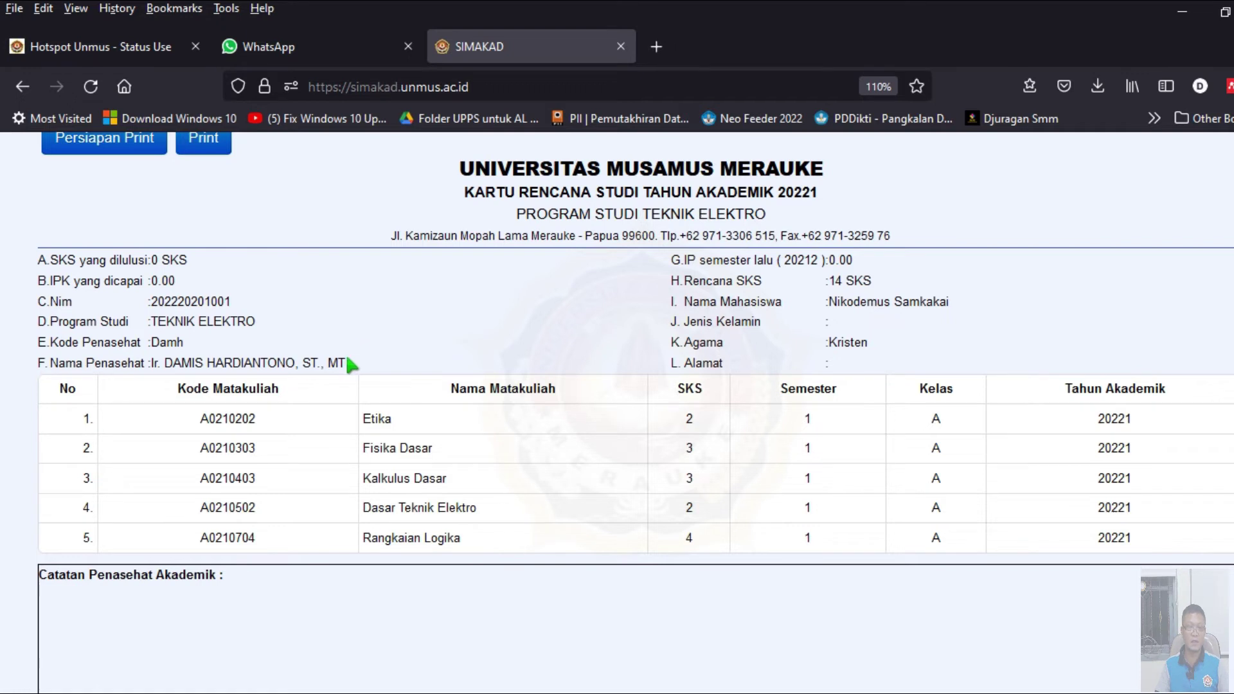
scroll(351, 364, up, 3)
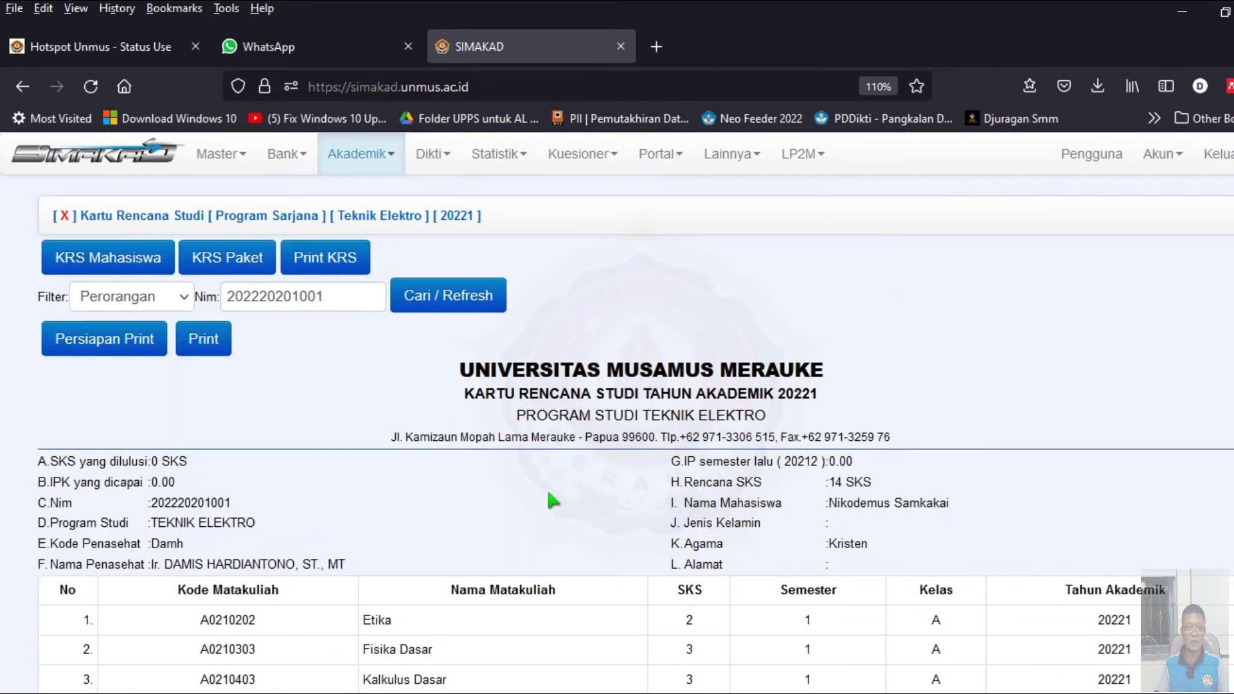
click(367, 168)
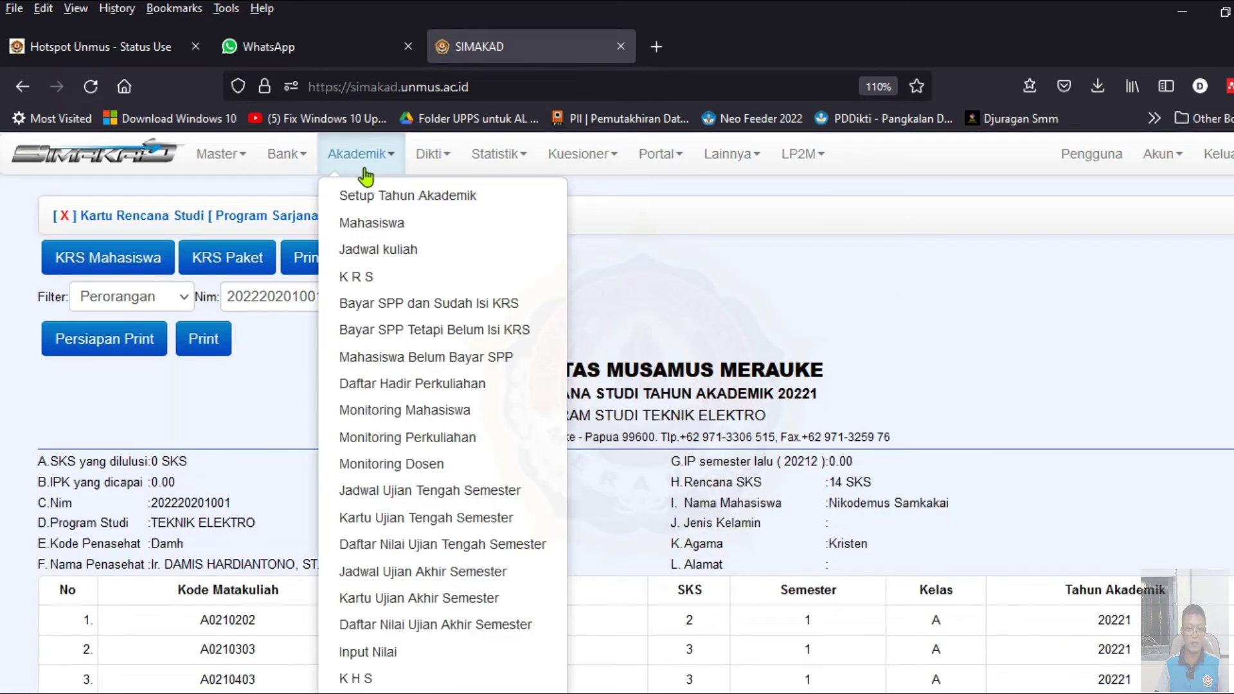
- Open and review the 20221 KRS signature settings from the academic year setup
click(384, 198)
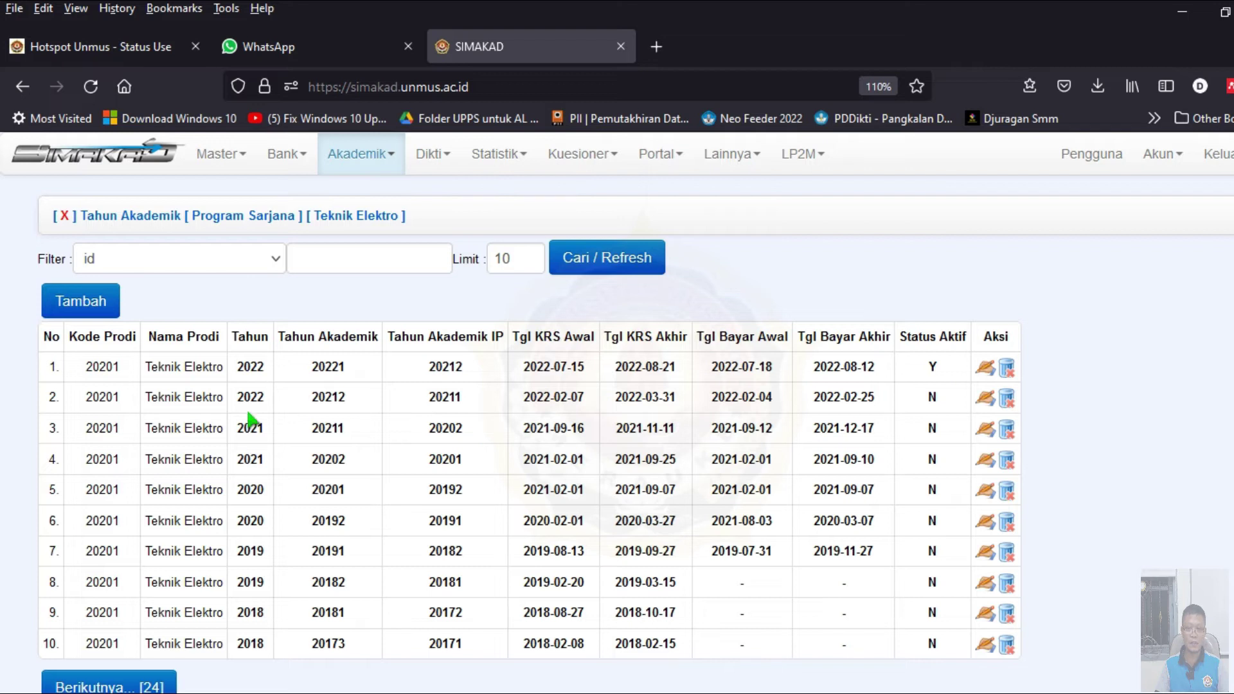
click(983, 368)
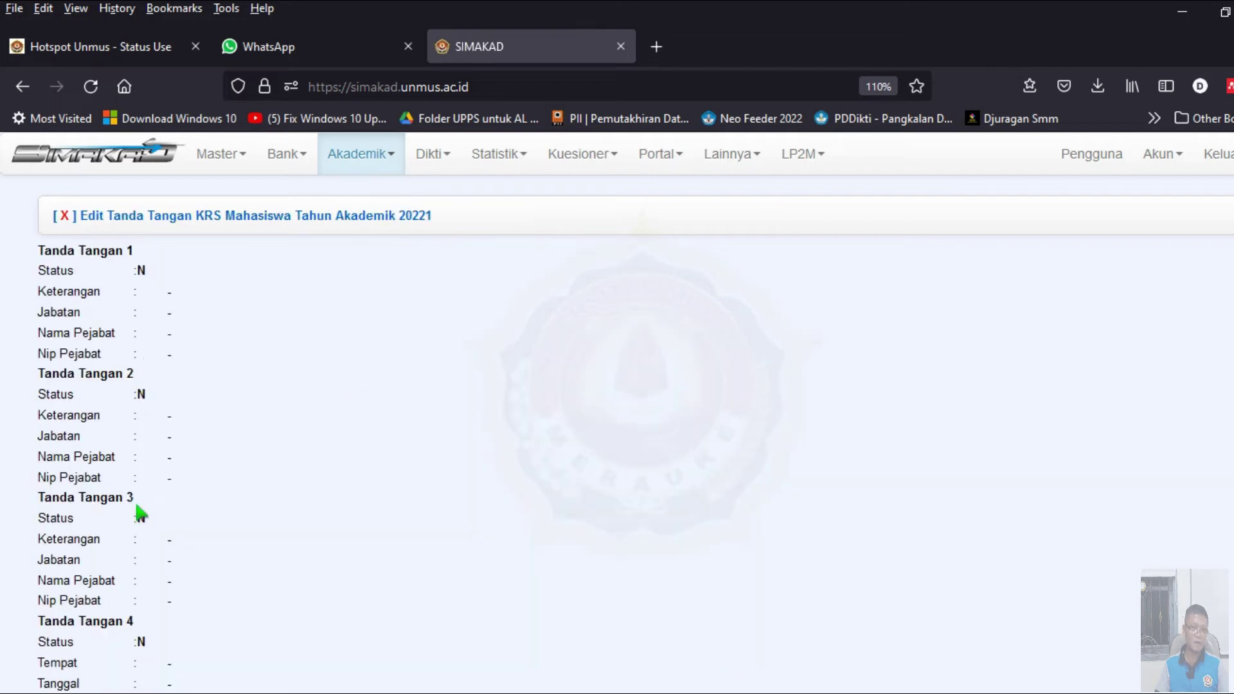
scroll(140, 508, down, 2)
scroll(143, 497, down, 2)
scroll(144, 496, up, 5)
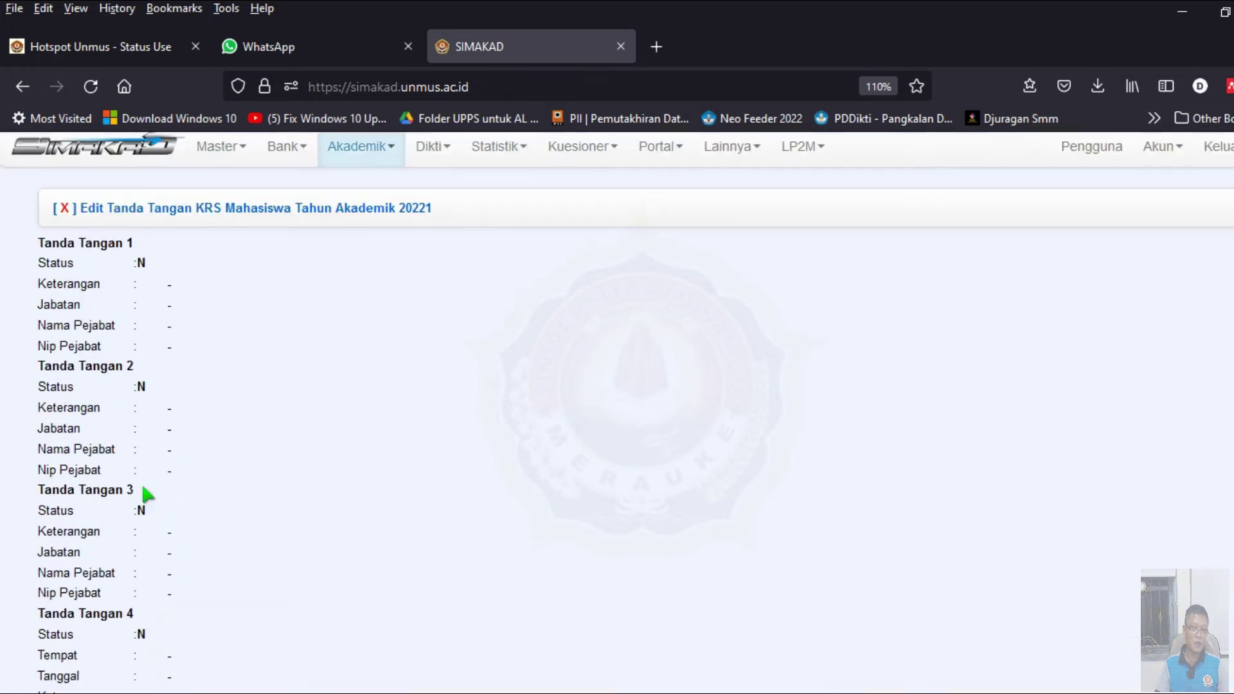
scroll(149, 460, down, 2)
scroll(152, 475, up, 2)
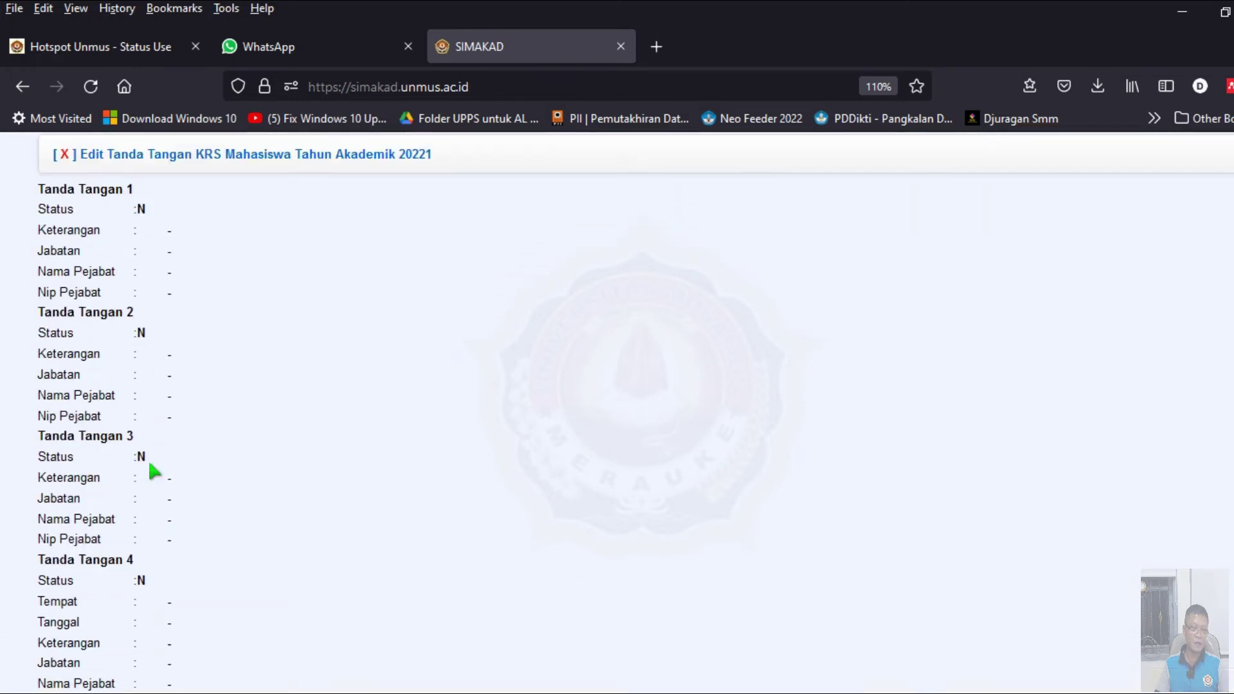
scroll(152, 386, down, 1)
scroll(154, 453, down, 1)
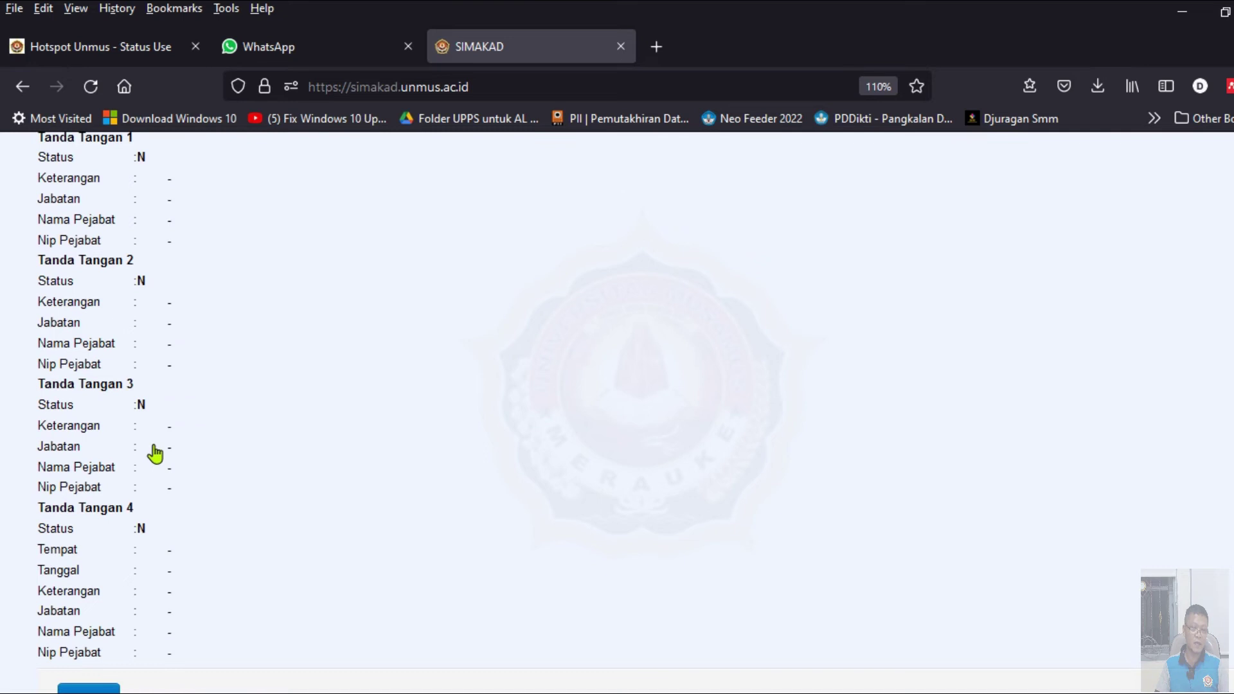
scroll(155, 451, up, 2)
scroll(151, 469, down, 4)
- Close the 20221 signature form and dismiss the stray image options menu
click(94, 603)
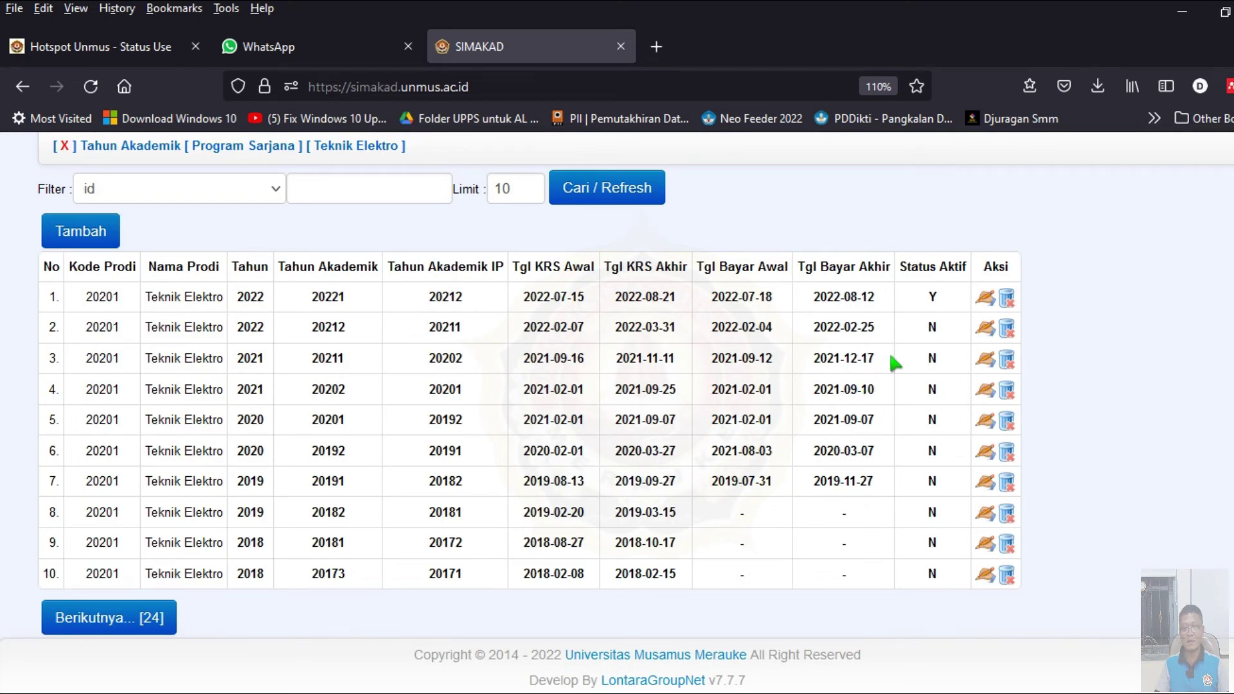
right_click(984, 298)
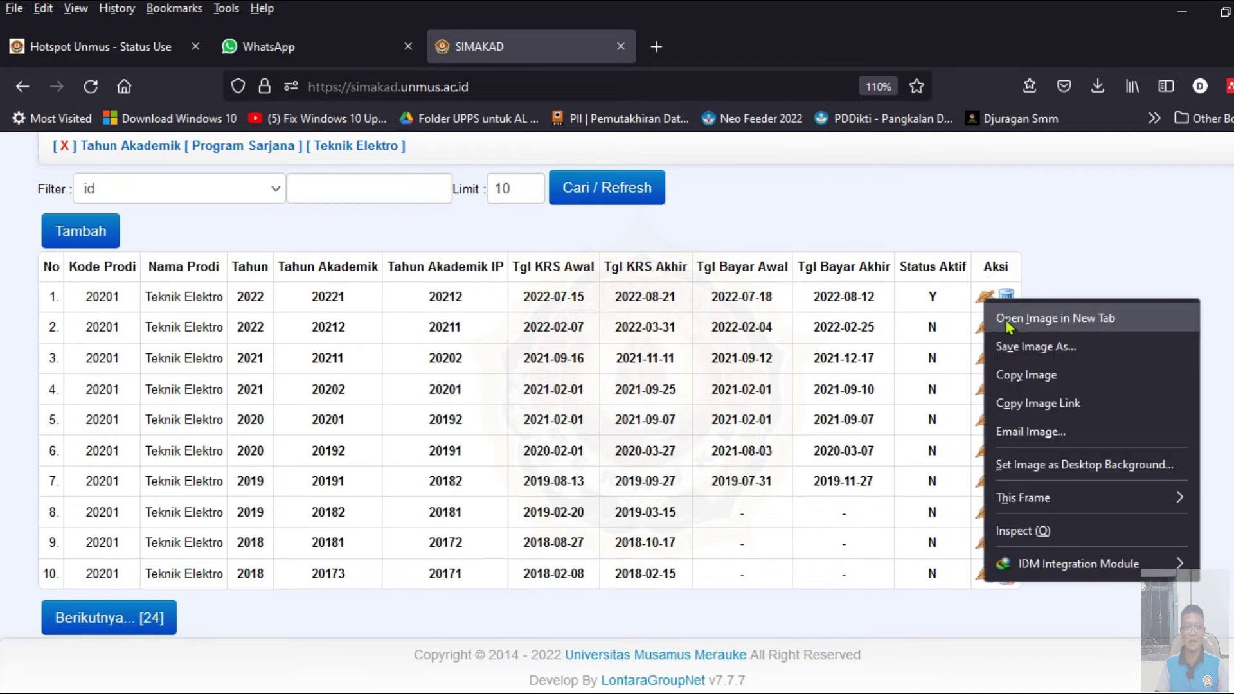
double_click(822, 235)
scroll(462, 273, up, 2)
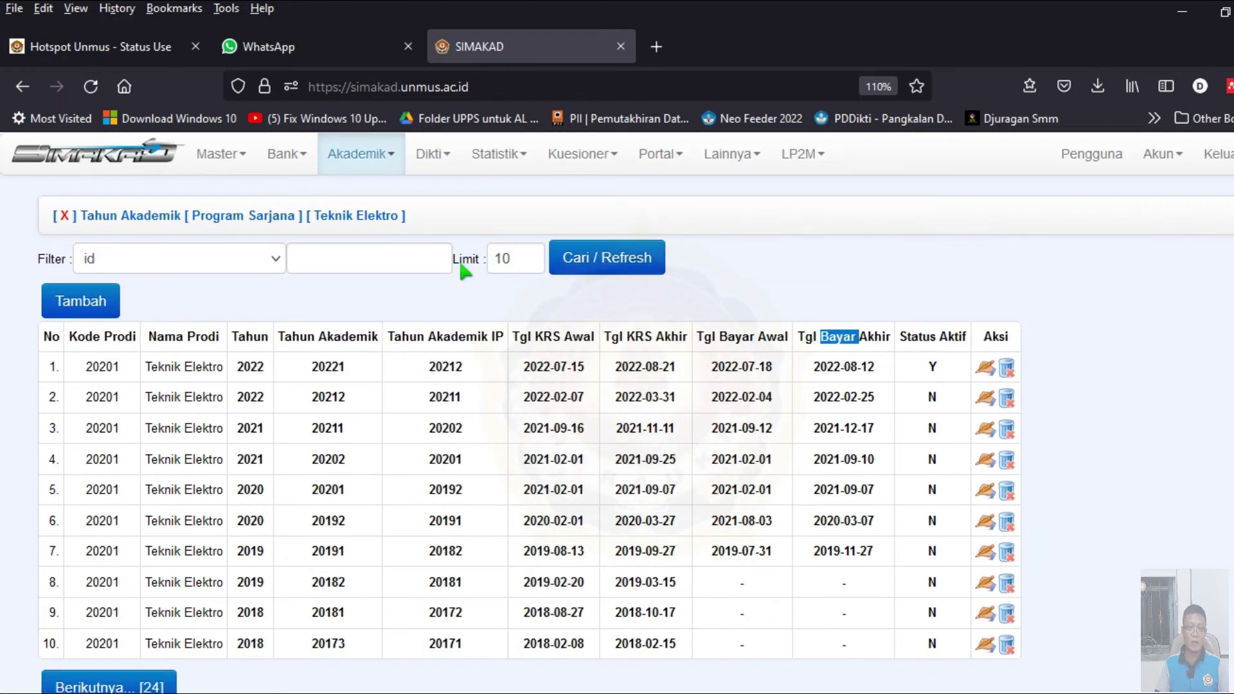
- Open Setup Tahun Akademik in a new tab and reopen the 20221 signature settings
click(360, 155)
click(398, 183)
click(378, 162)
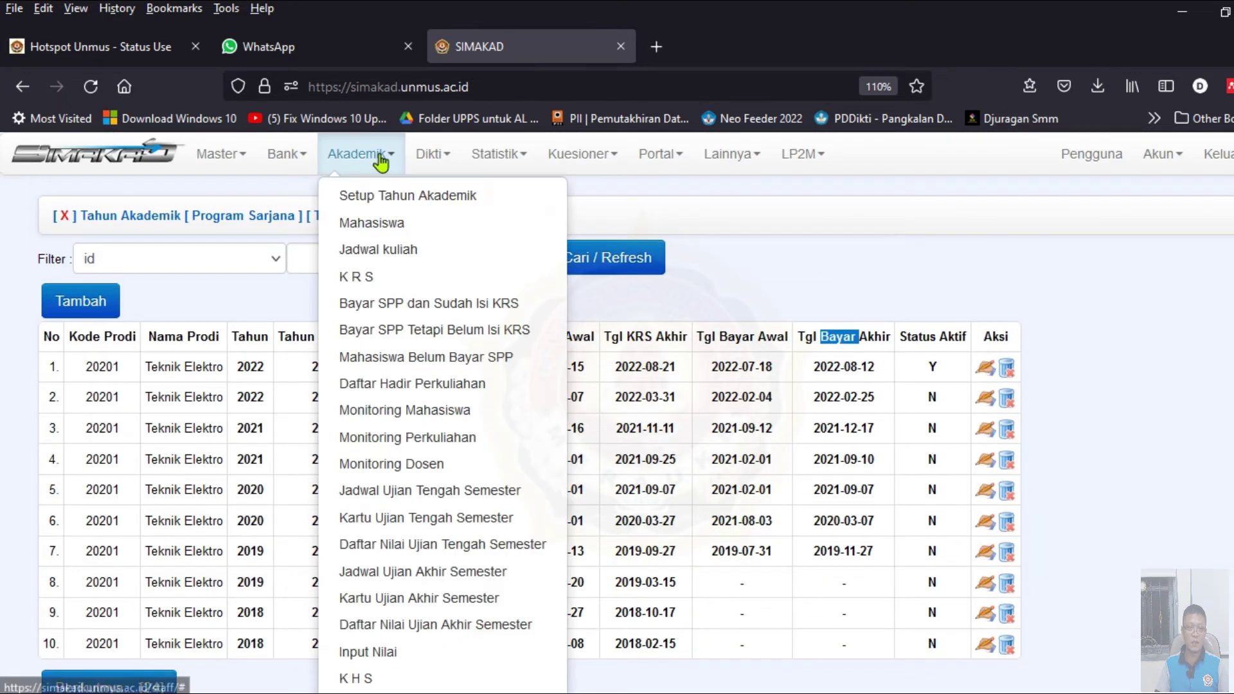
right_click(391, 200)
click(437, 212)
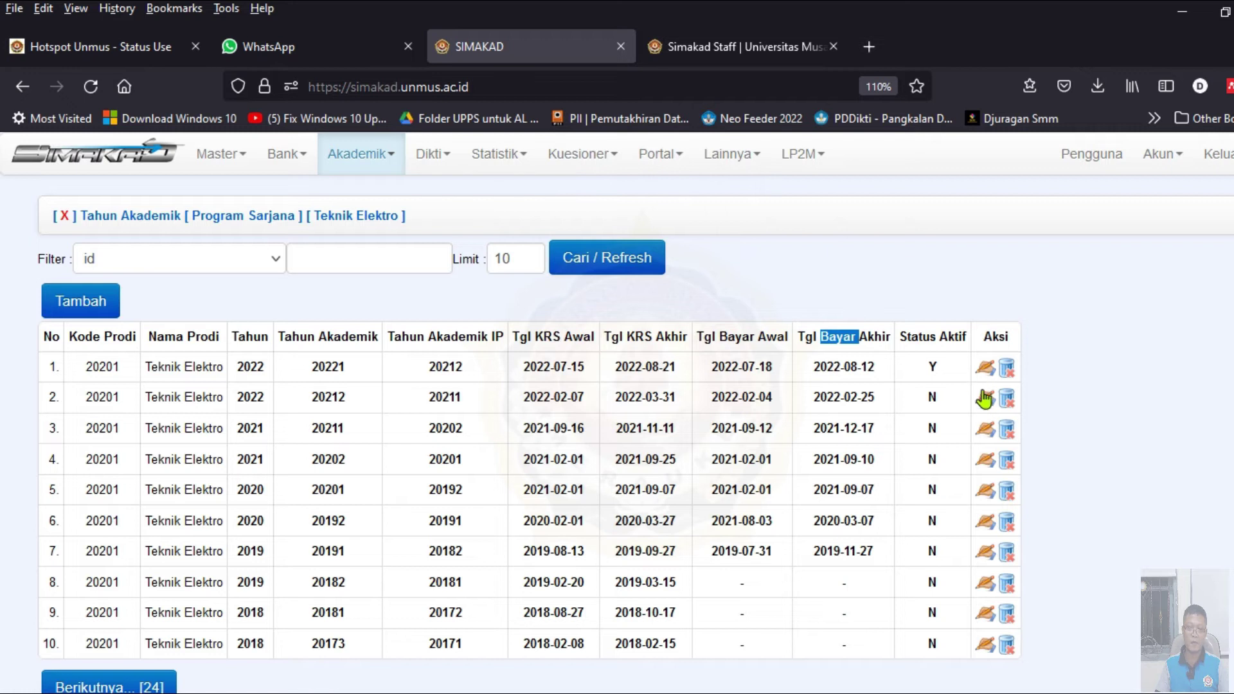
click(982, 368)
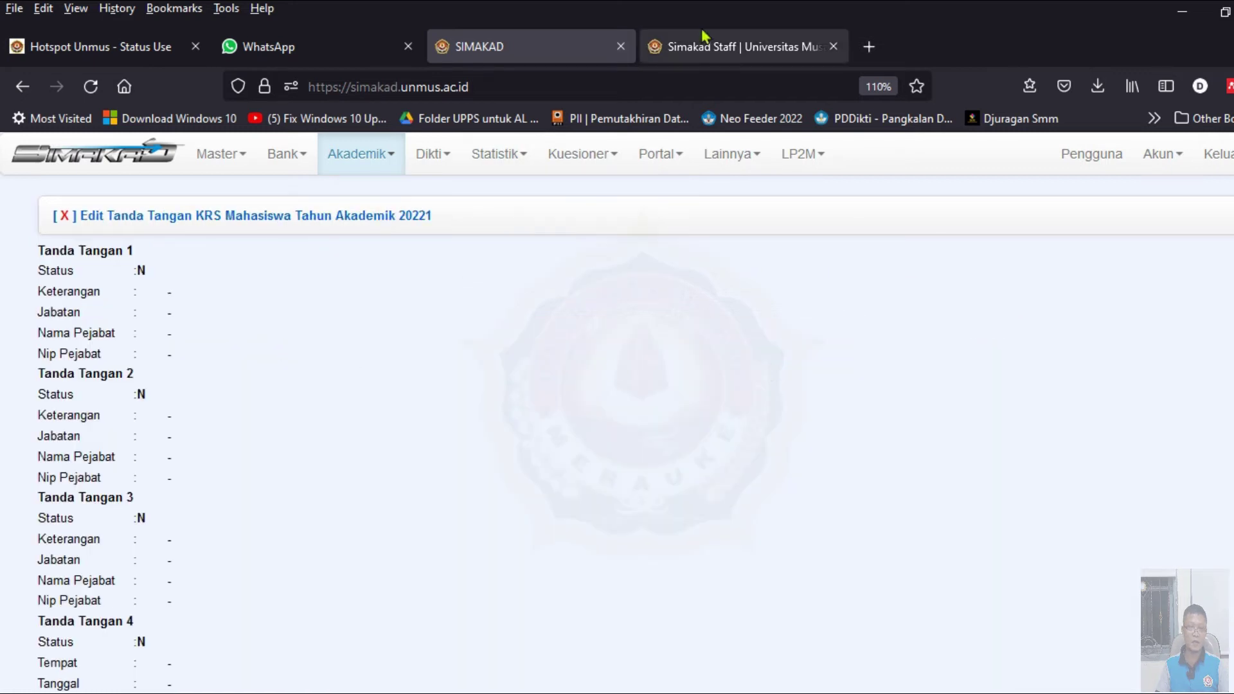
- In the second tab, open the 20212 KRS signature settings from Setup Tahun Akademik
click(726, 50)
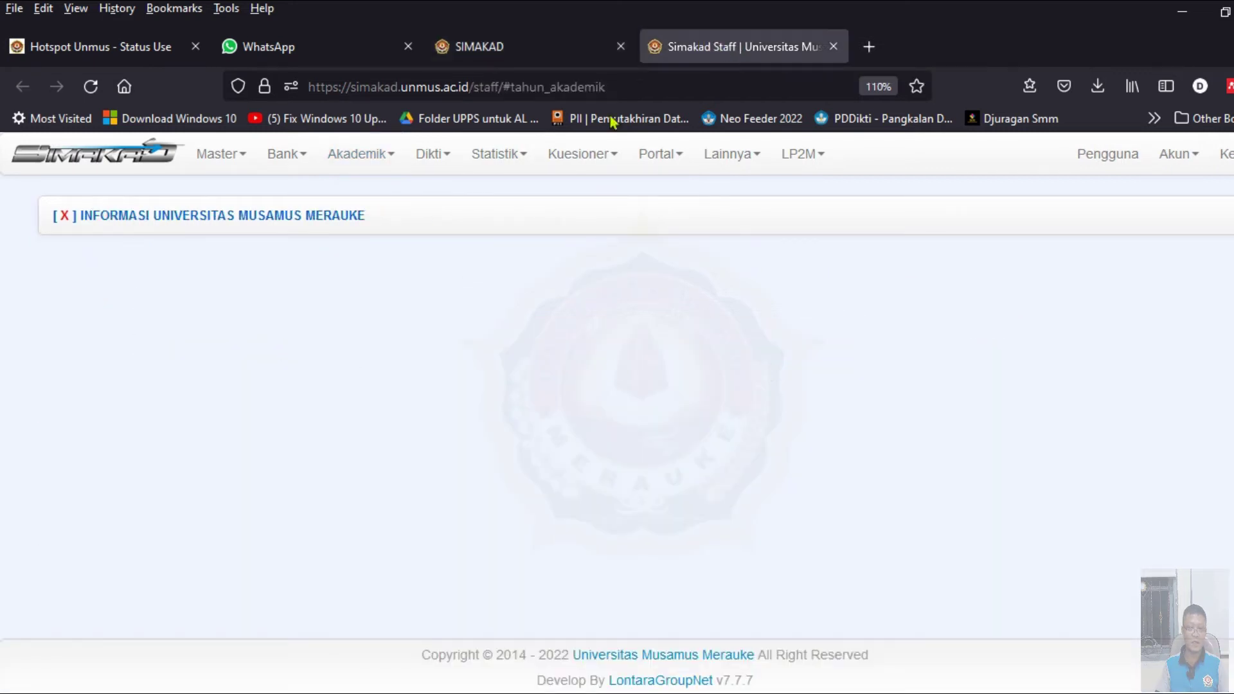
mouse_move(392, 164)
click(369, 196)
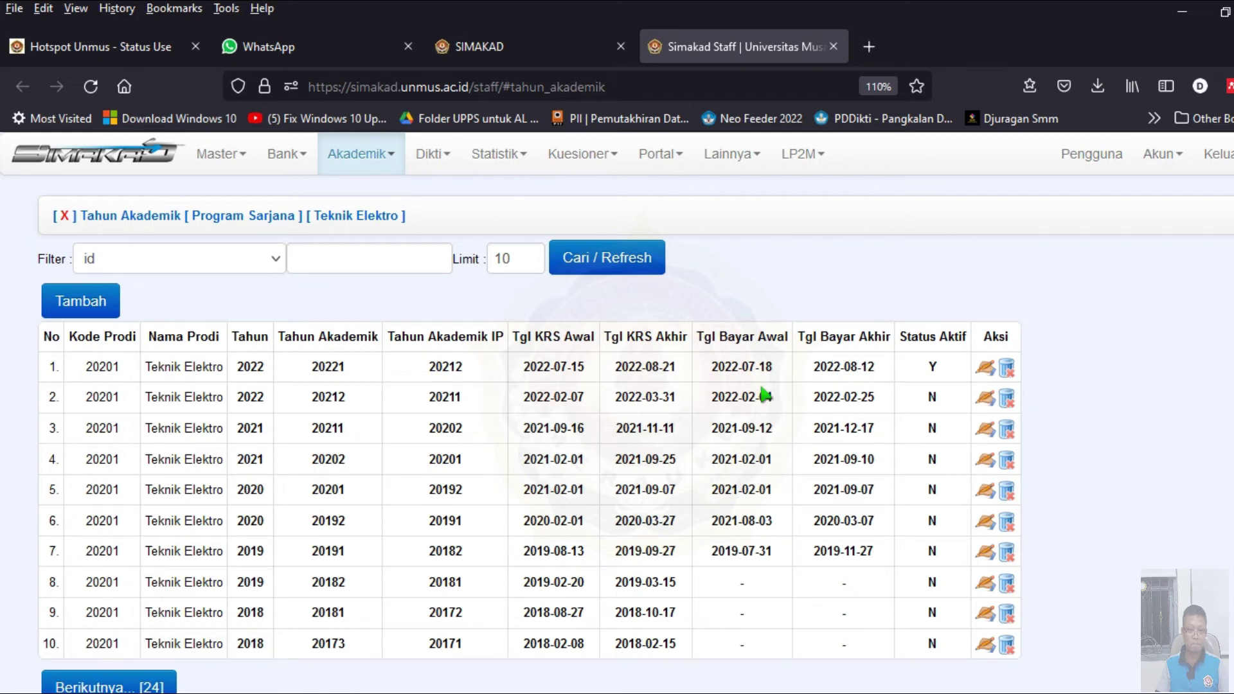
click(985, 398)
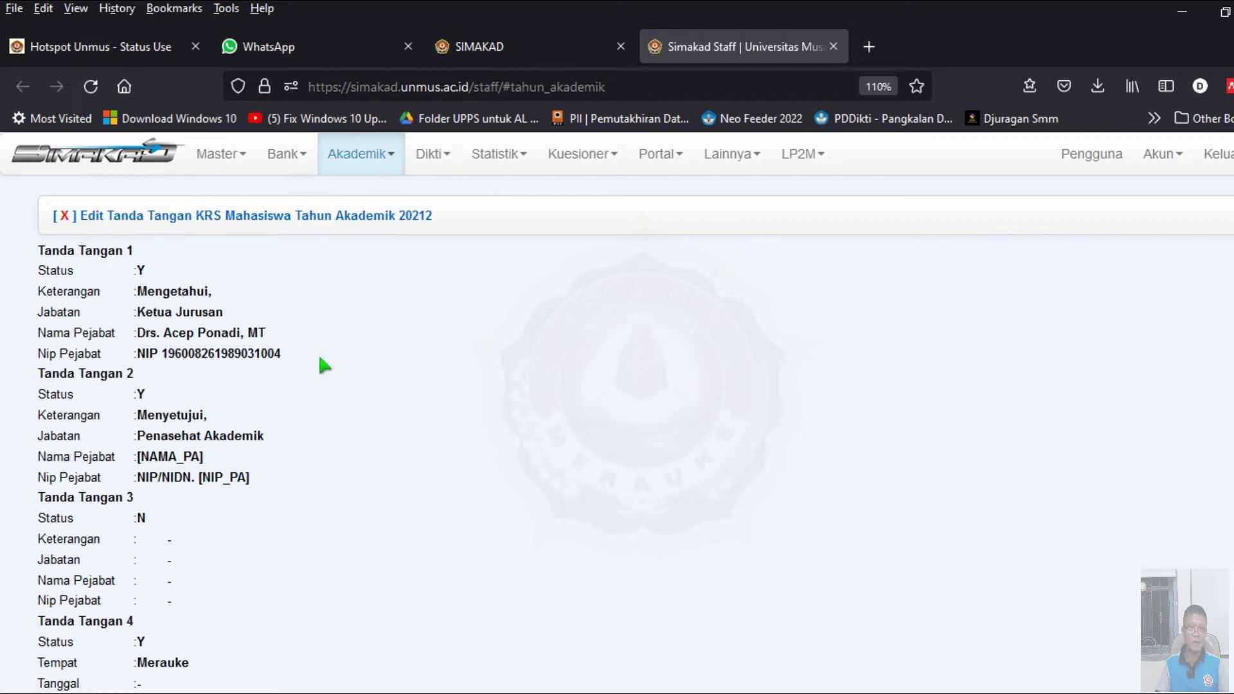
- Compare the 20221 and 20212 signature pages by switching between the two tabs
click(519, 50)
click(675, 47)
click(527, 51)
click(719, 46)
click(490, 46)
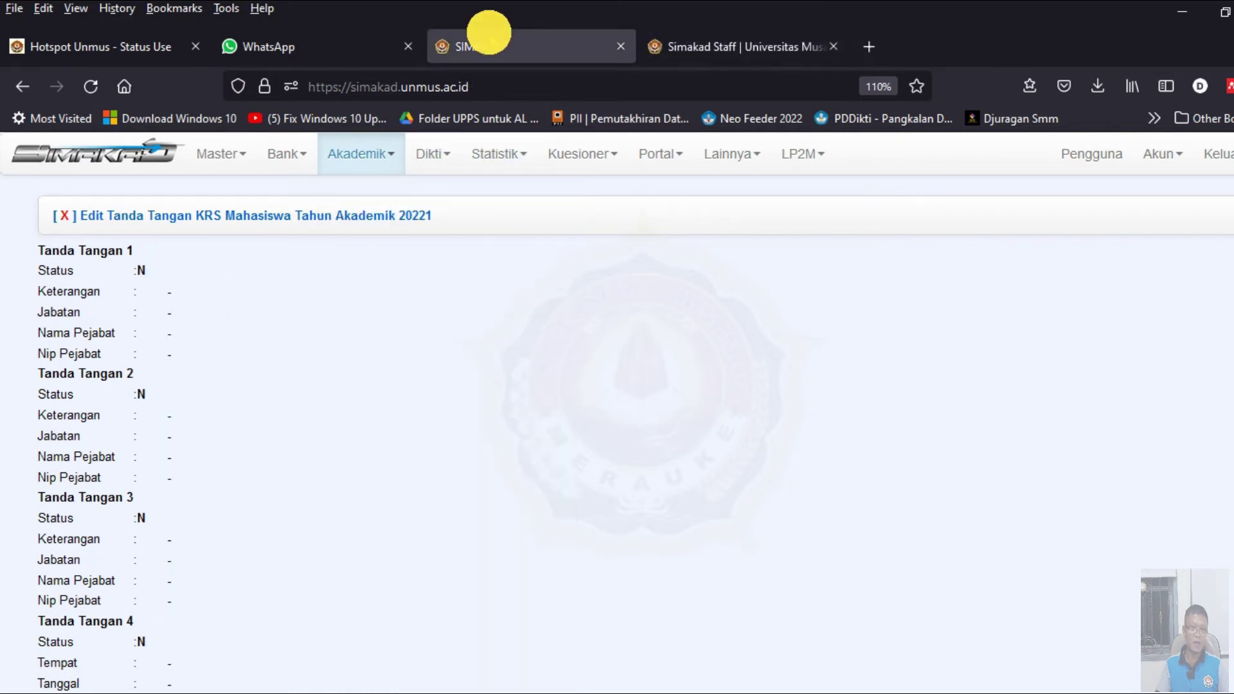
click(707, 47)
click(474, 45)
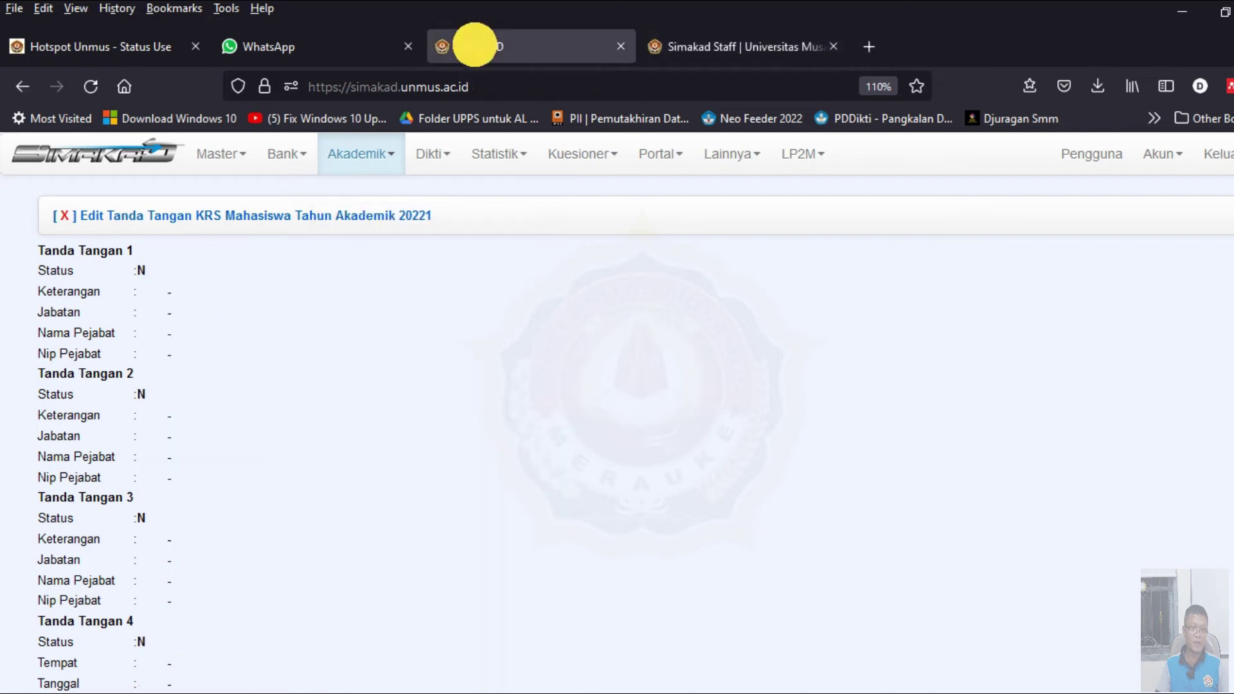
- Set signature 1's Status to Y and copy its Keterangan 'Mengetahui,' from 20212
click(142, 273)
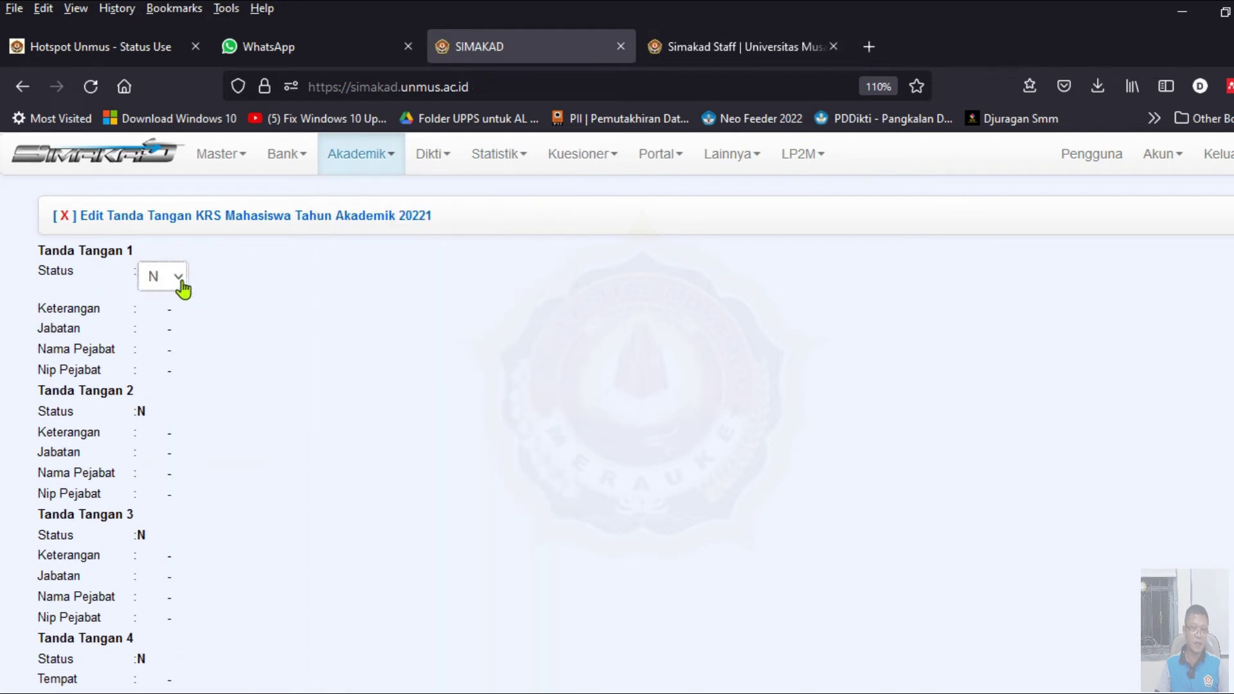
click(168, 320)
click(707, 46)
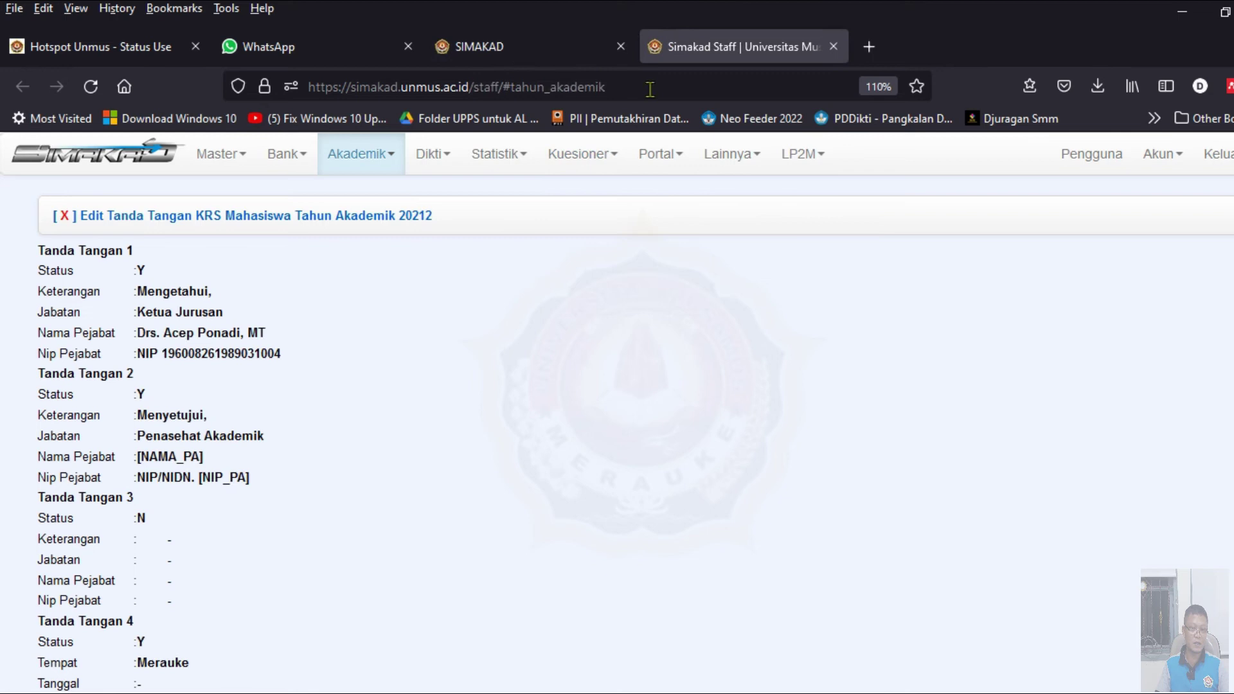
click(163, 301)
drag(240, 298, 110, 287)
key(ctrl+c)
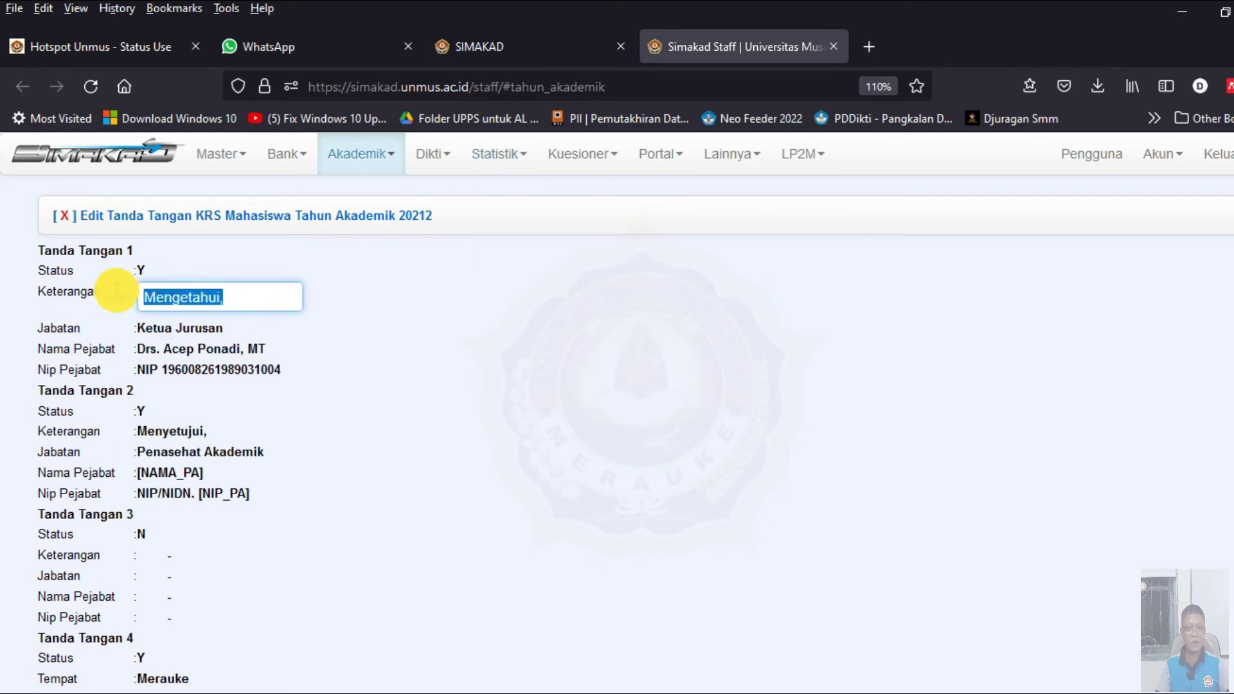
click(509, 47)
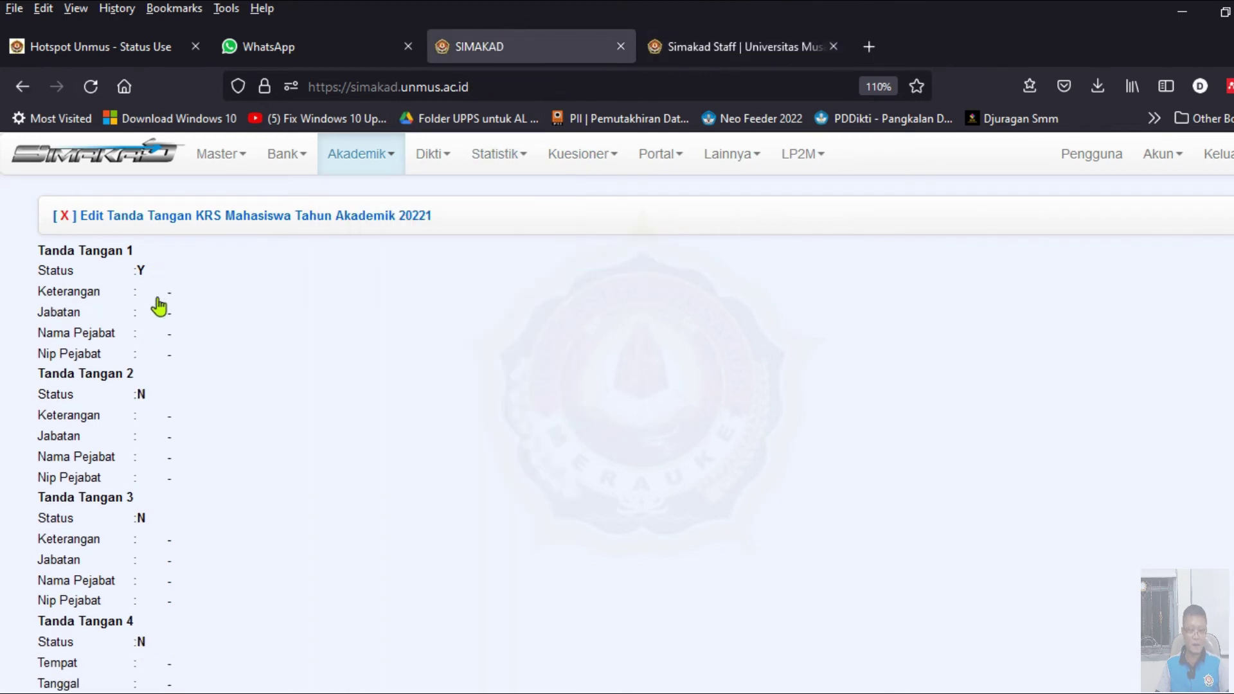
click(170, 296)
key(ctrl+v)
key(Return)
click(430, 153)
- Copy signature 1's Jabatan 'Ketua Jurusan' from the 20212 form into 20221
click(705, 47)
click(241, 313)
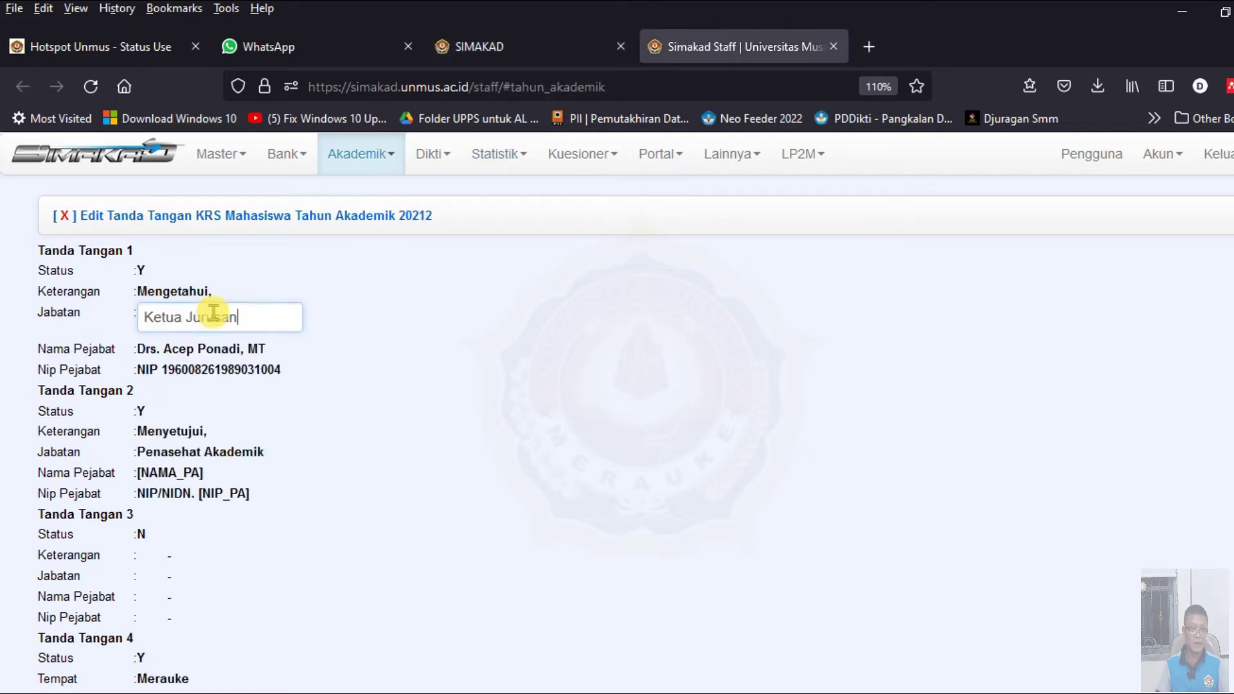
drag(240, 317, 134, 315)
key(ctrl+c)
click(497, 53)
click(171, 315)
key(ctrl+v)
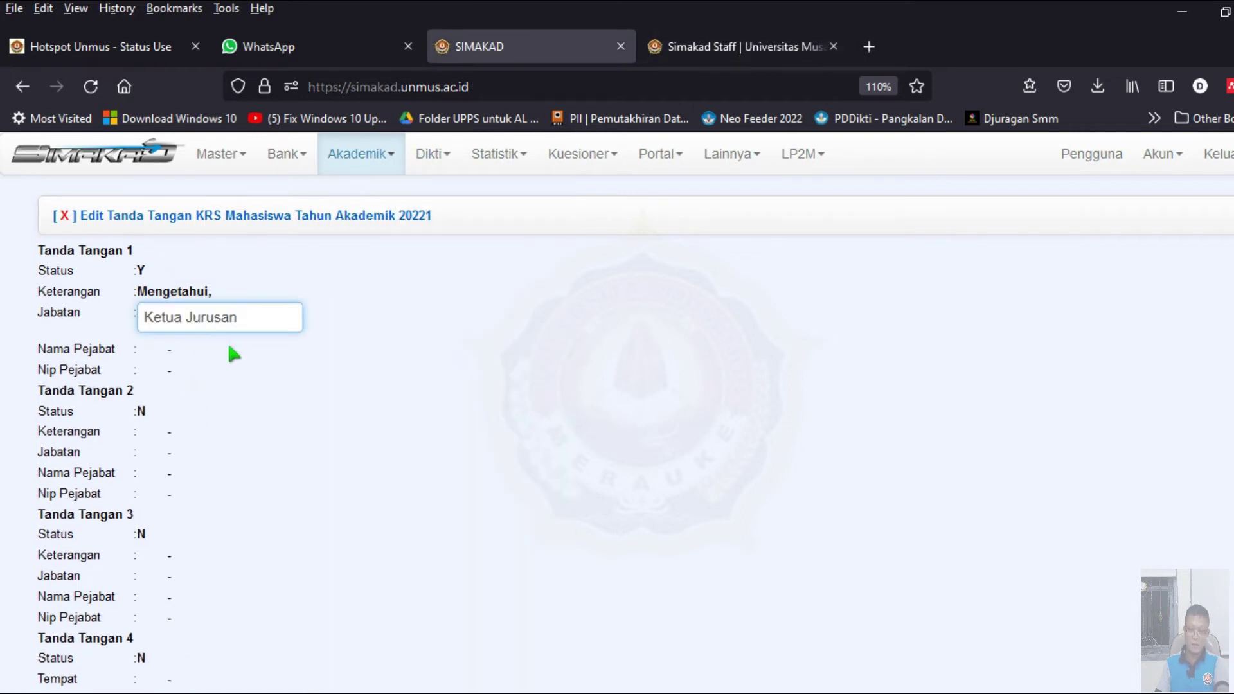
click(241, 334)
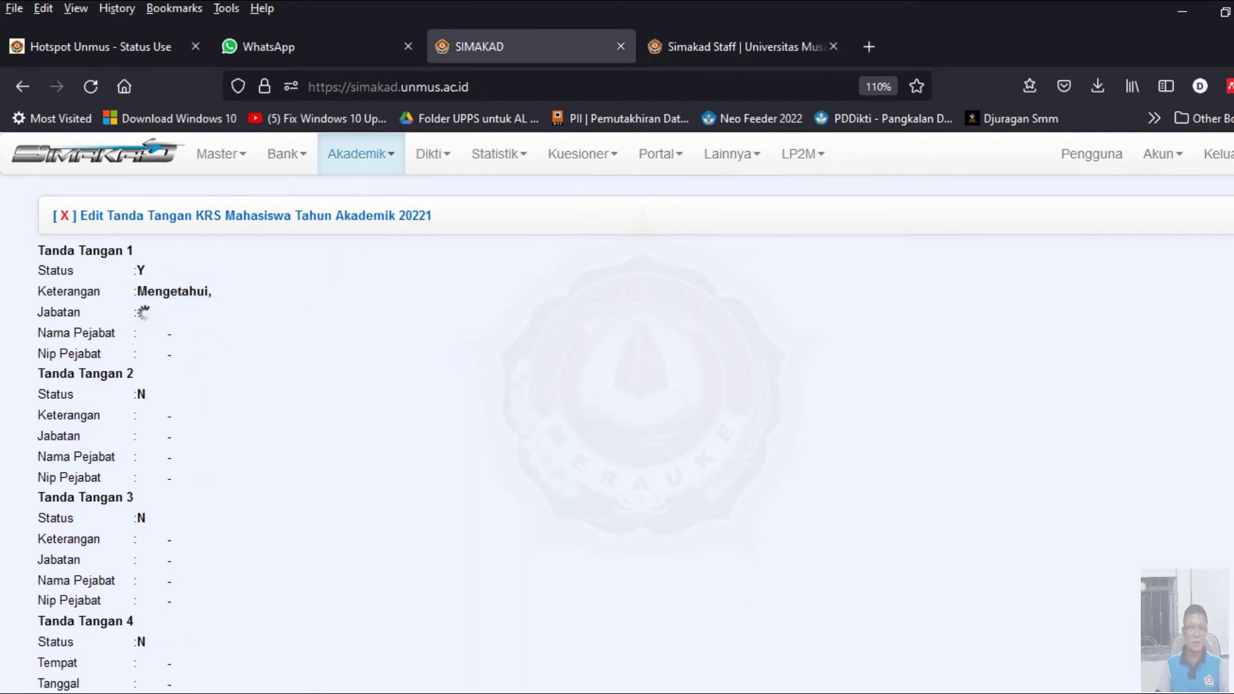
- Copy signature 1's official name from the 20212 form into 20221
click(723, 51)
click(221, 327)
drag(289, 337, 96, 328)
click(96, 328)
click(221, 333)
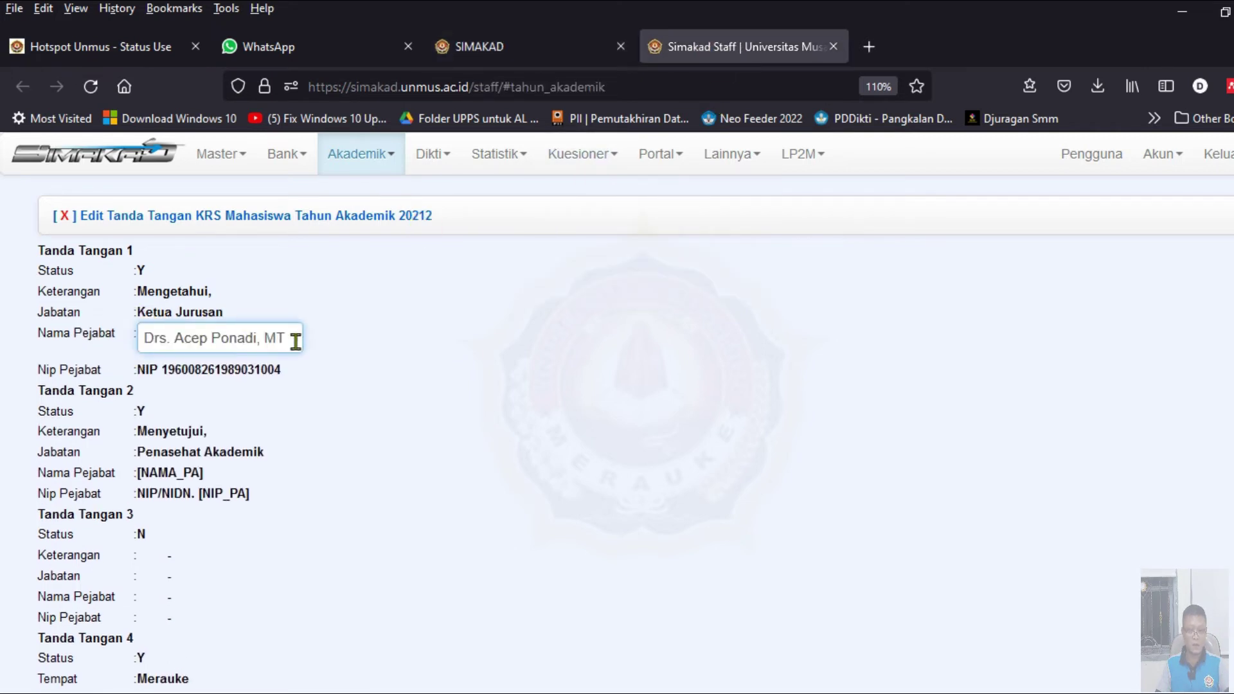
key(ctrl+a)
click(479, 55)
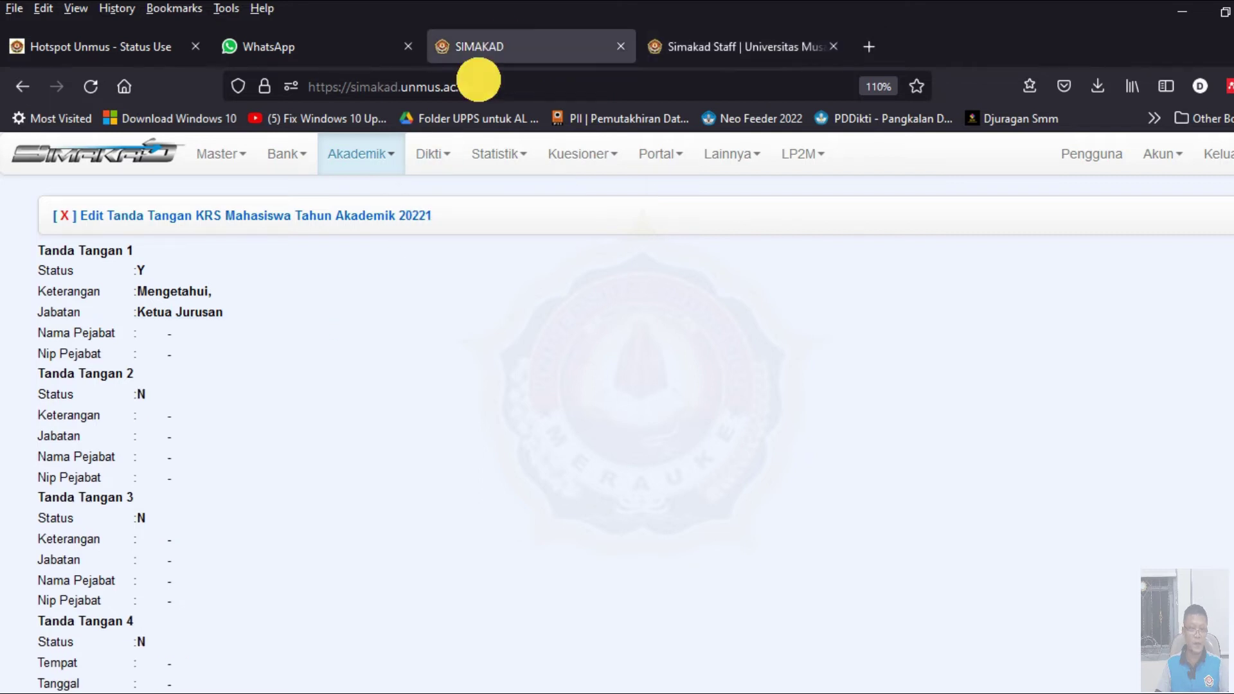
click(169, 344)
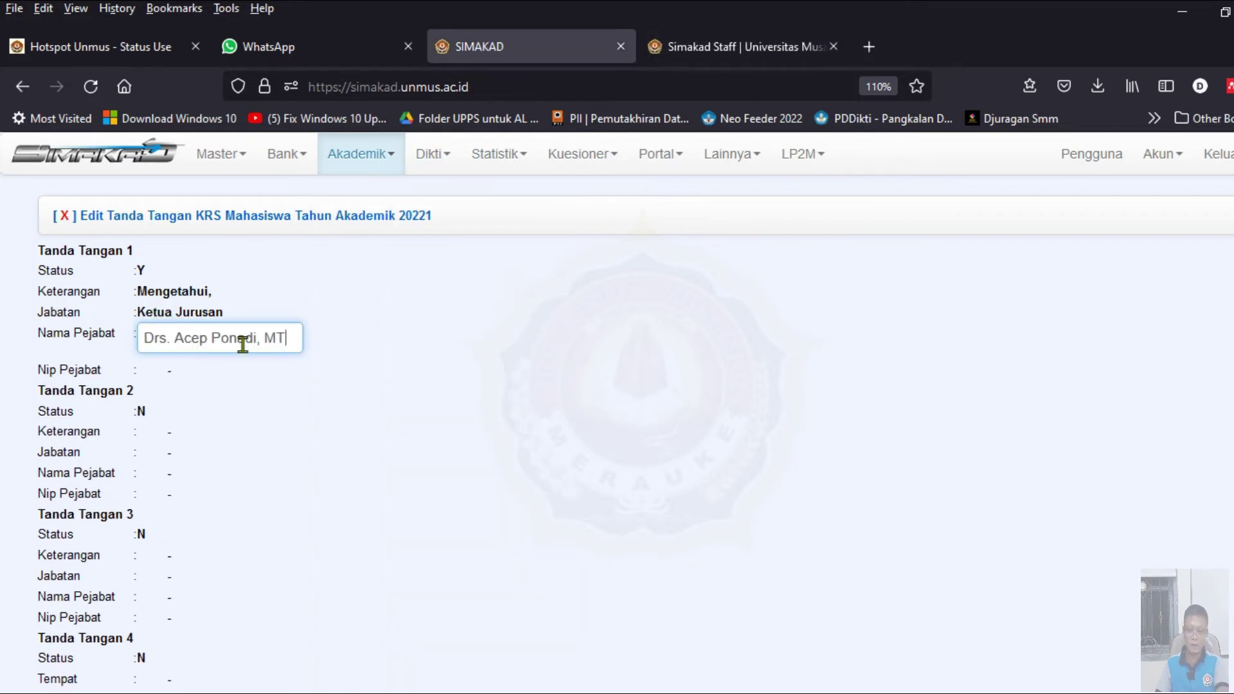
click(314, 357)
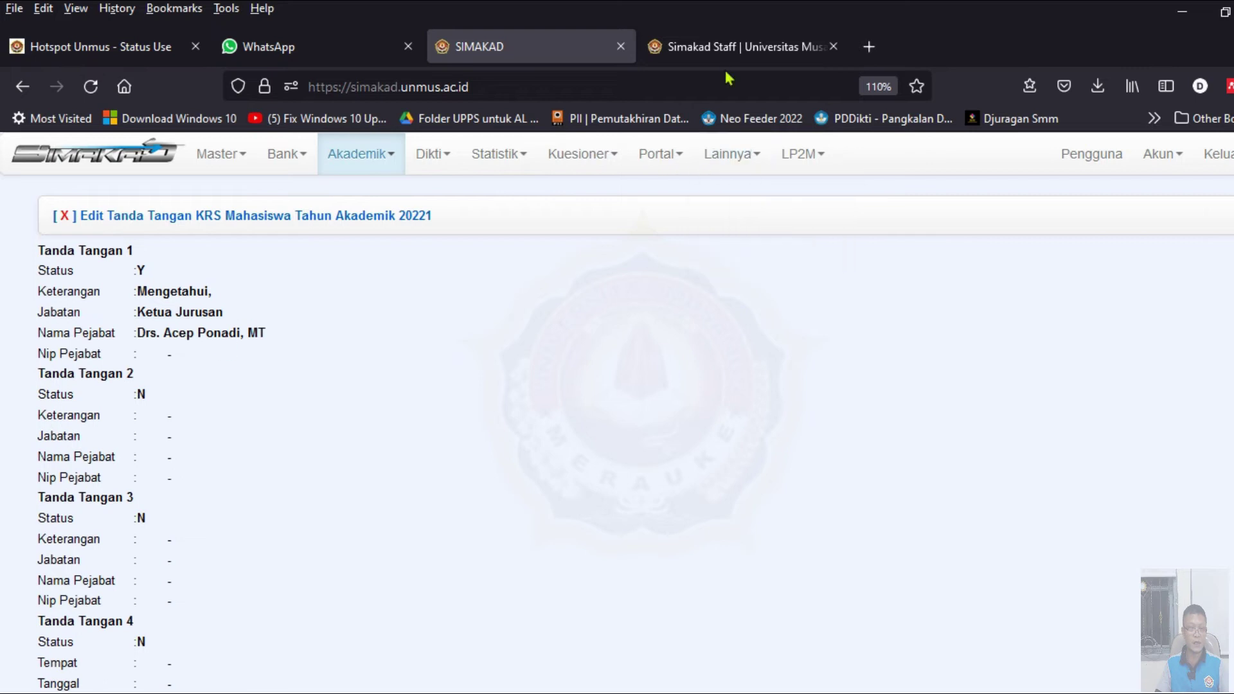
- Copy signature 1's Nip Pejabat from the 20212 form into 20221
click(739, 46)
click(214, 355)
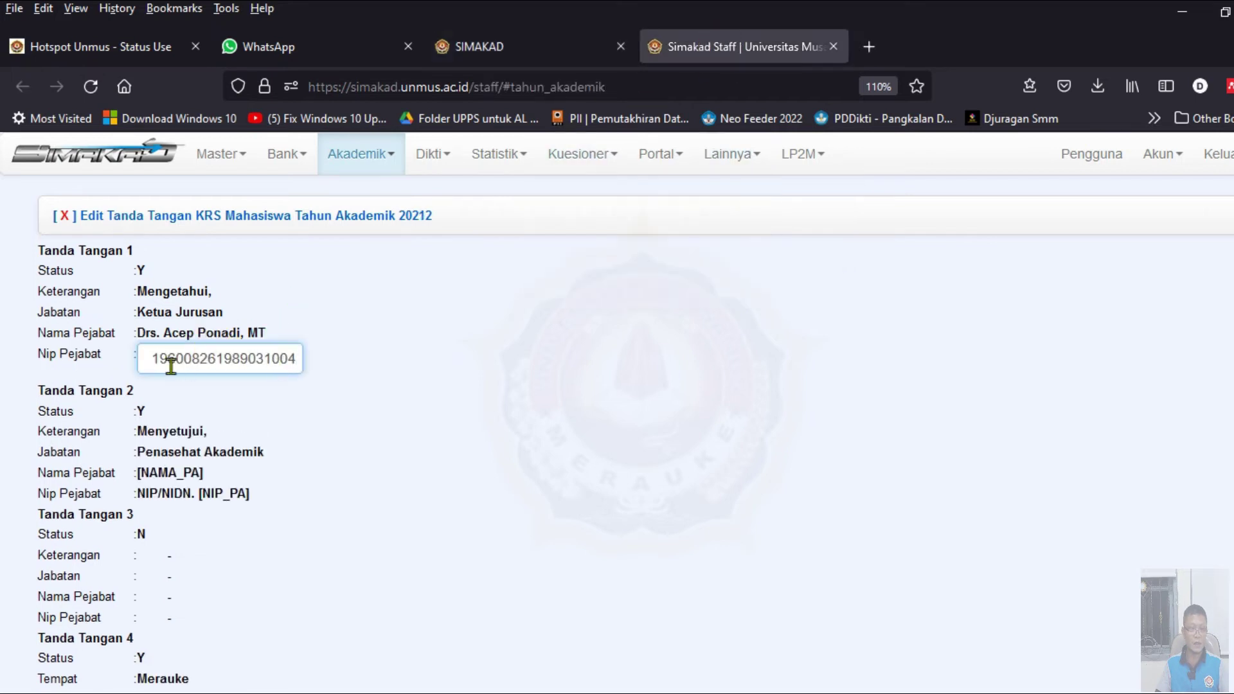
click(339, 361)
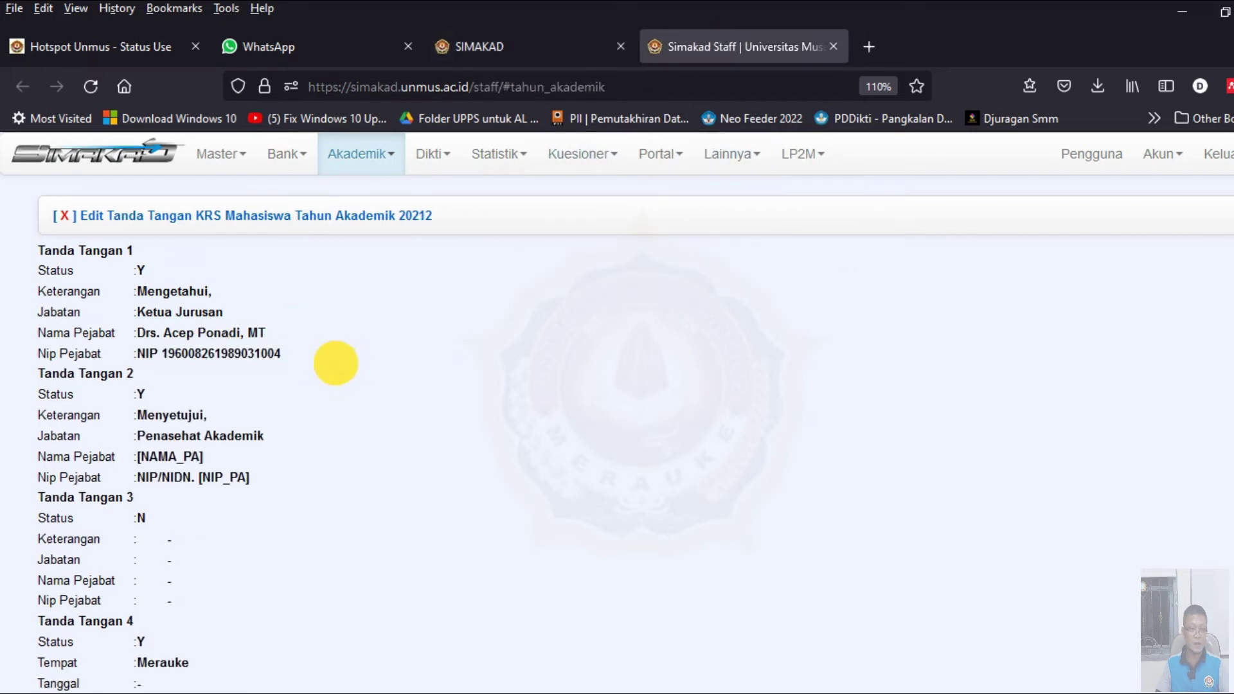
click(250, 353)
key(ctrl+a)
key(ctrl+c)
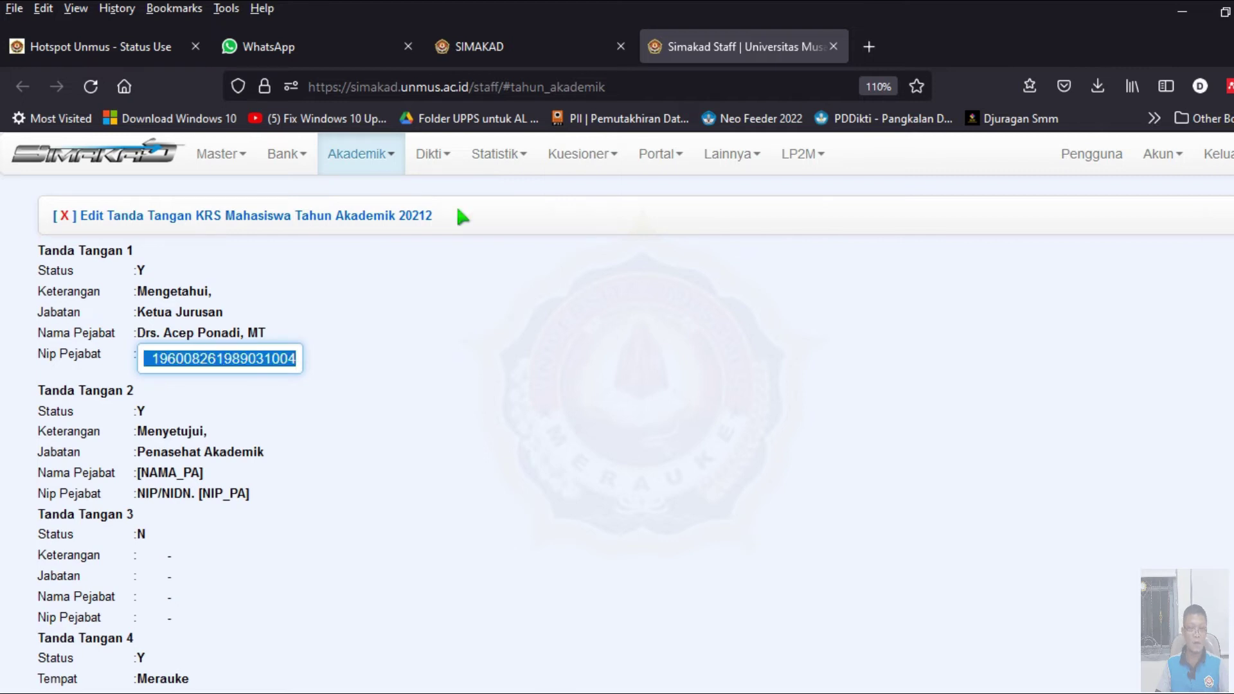
click(496, 43)
click(175, 353)
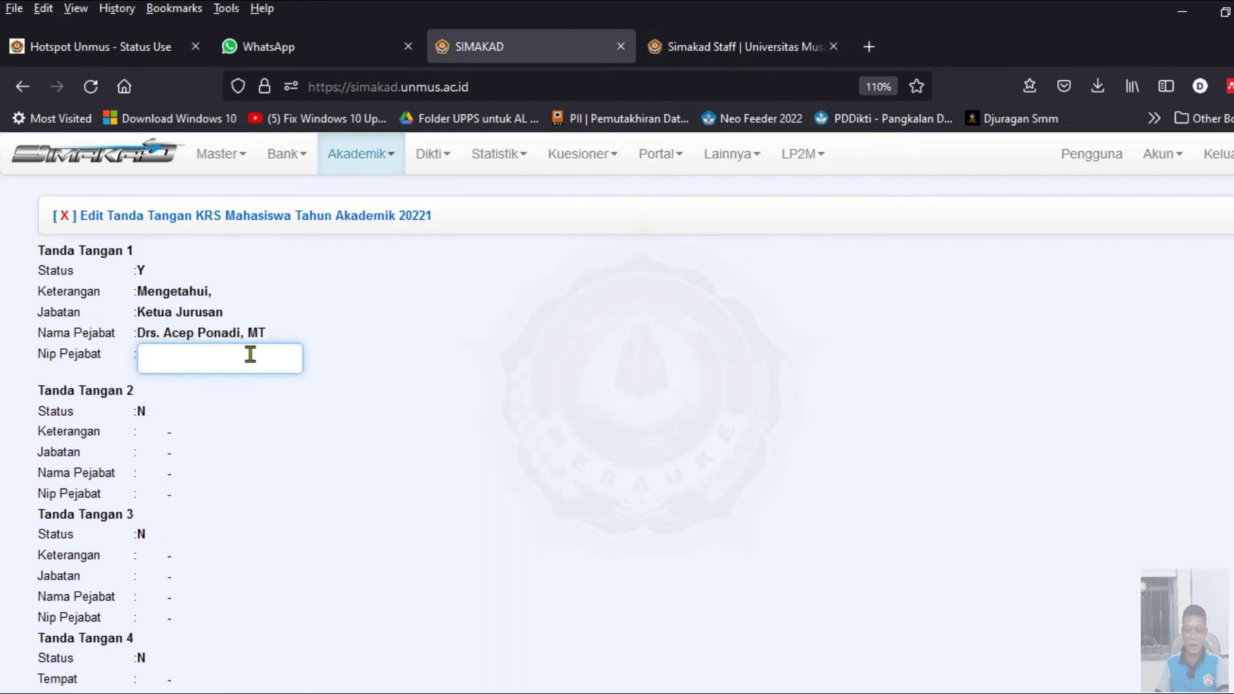
key(ctrl+v)
key(Return)
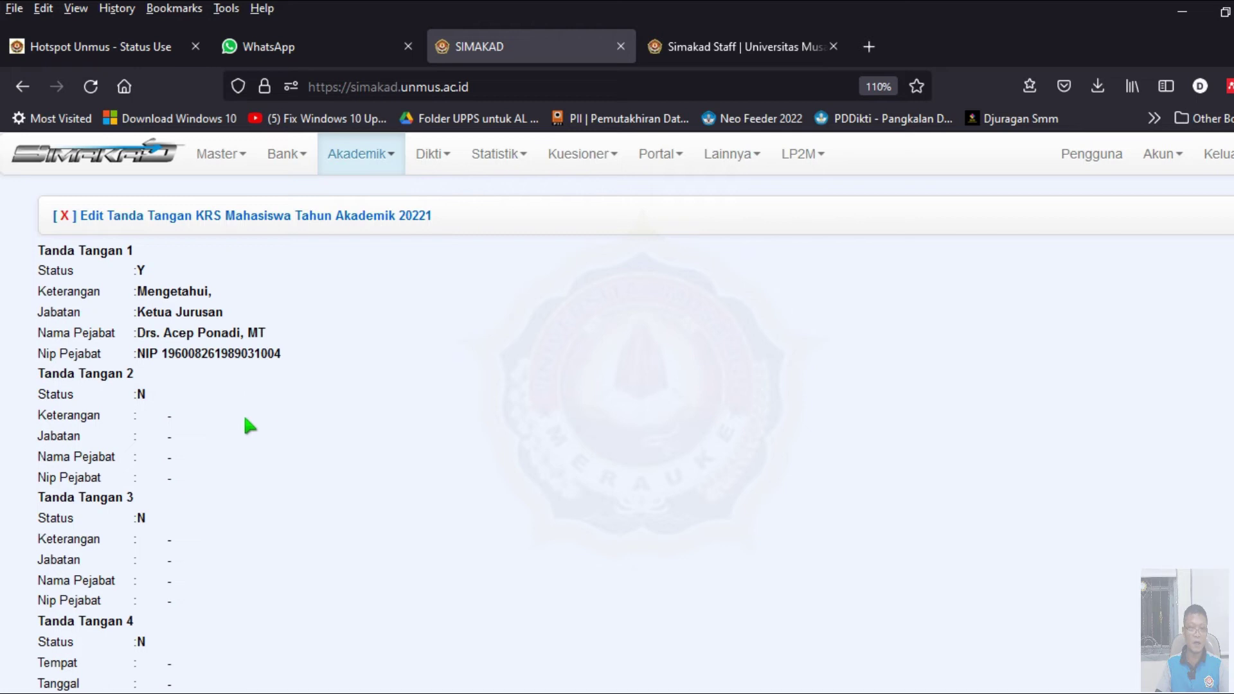
- Set Tanda Tangan 2's Status to Y in the 20221 form
click(719, 51)
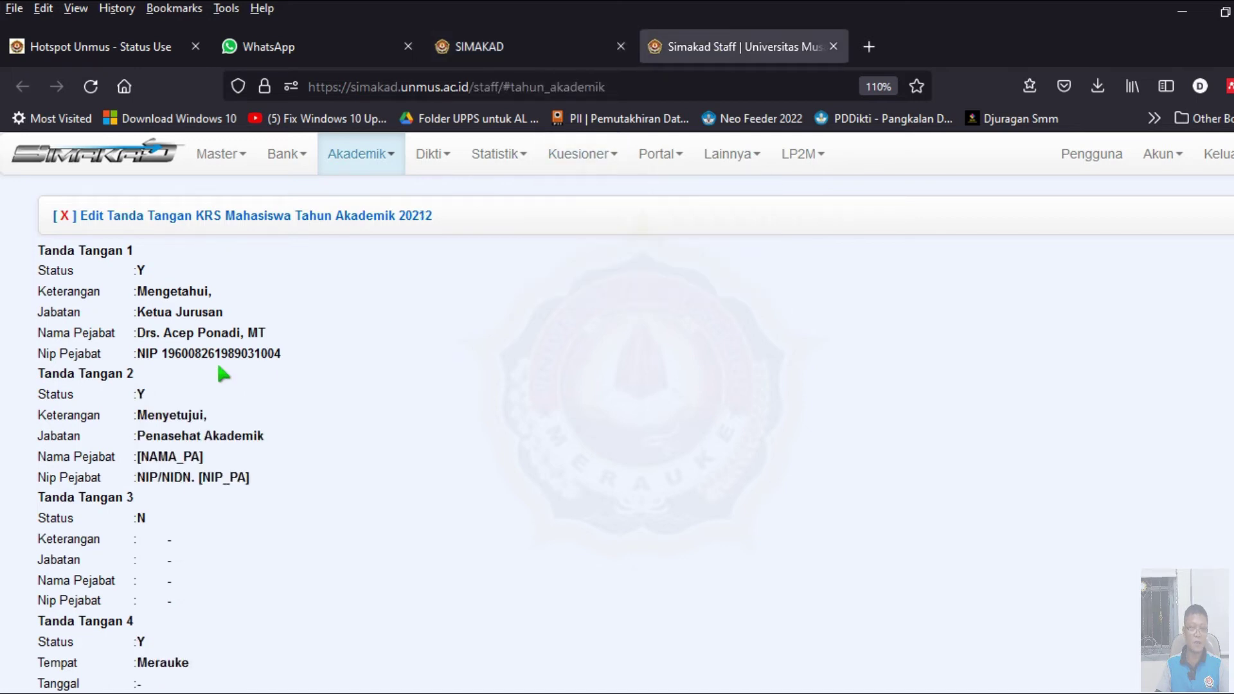
scroll(217, 360, down, 3)
click(543, 48)
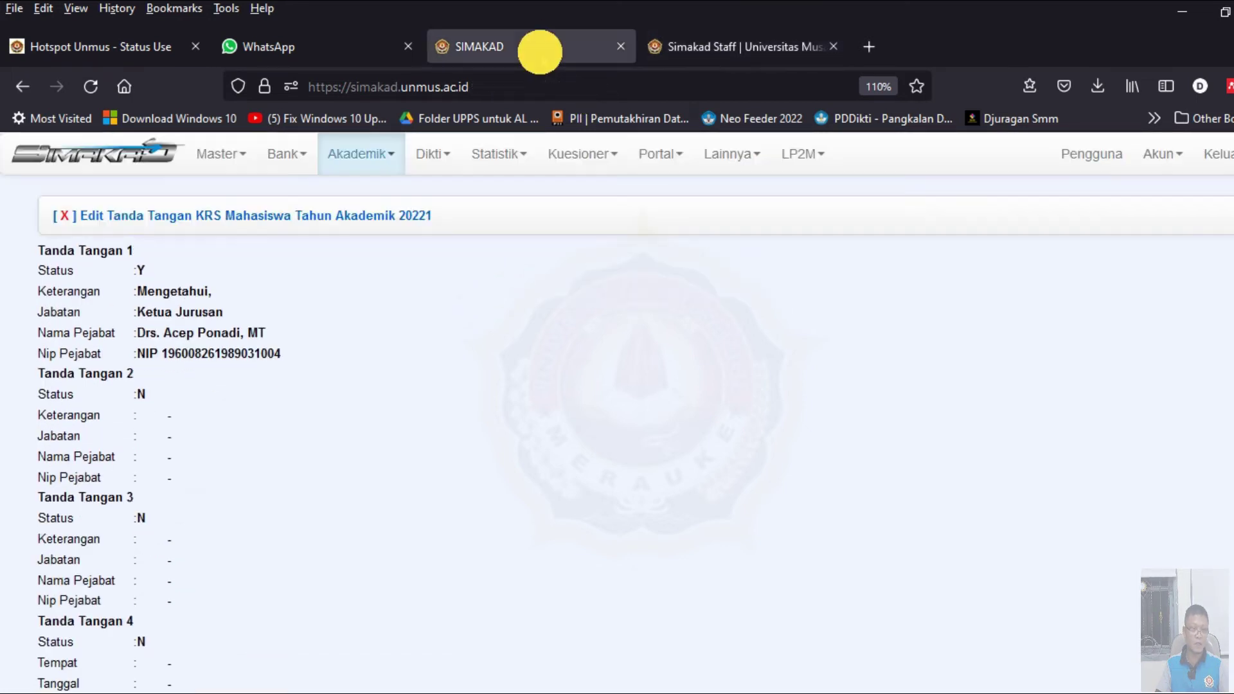
click(146, 397)
click(147, 400)
click(171, 429)
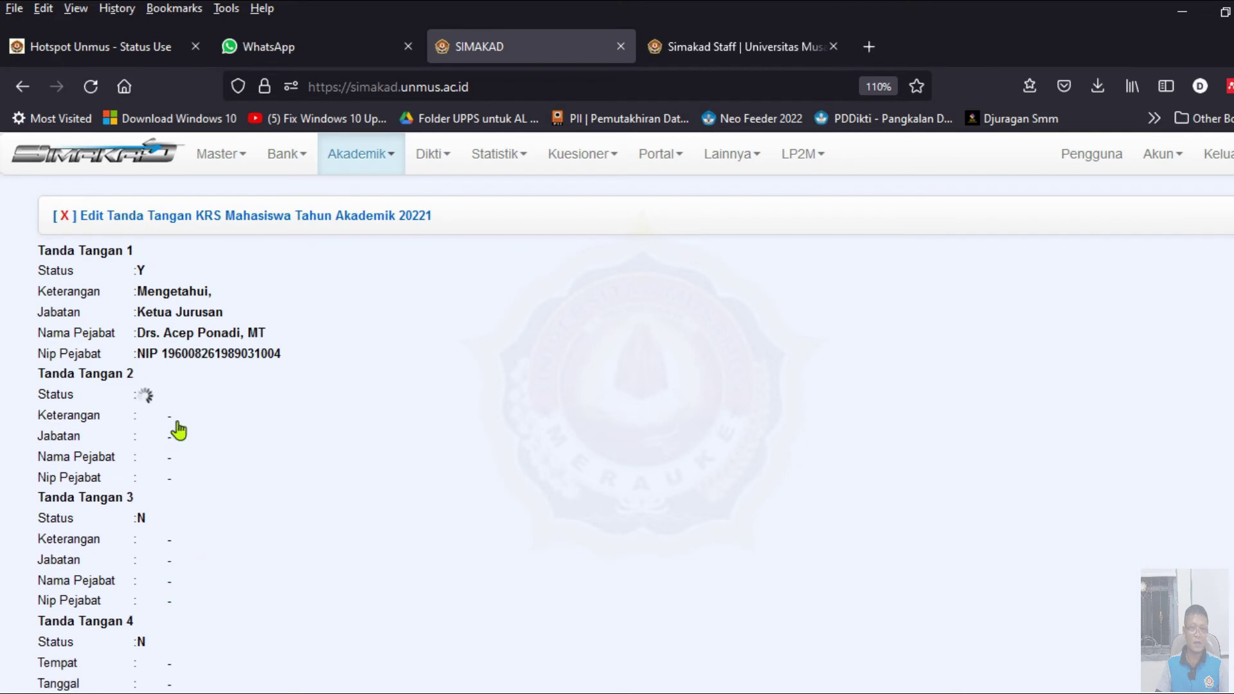
- Copy Tanda Tangan 2's Keterangan 'Menyetujui,' from 20212 into the 20221 form
click(700, 48)
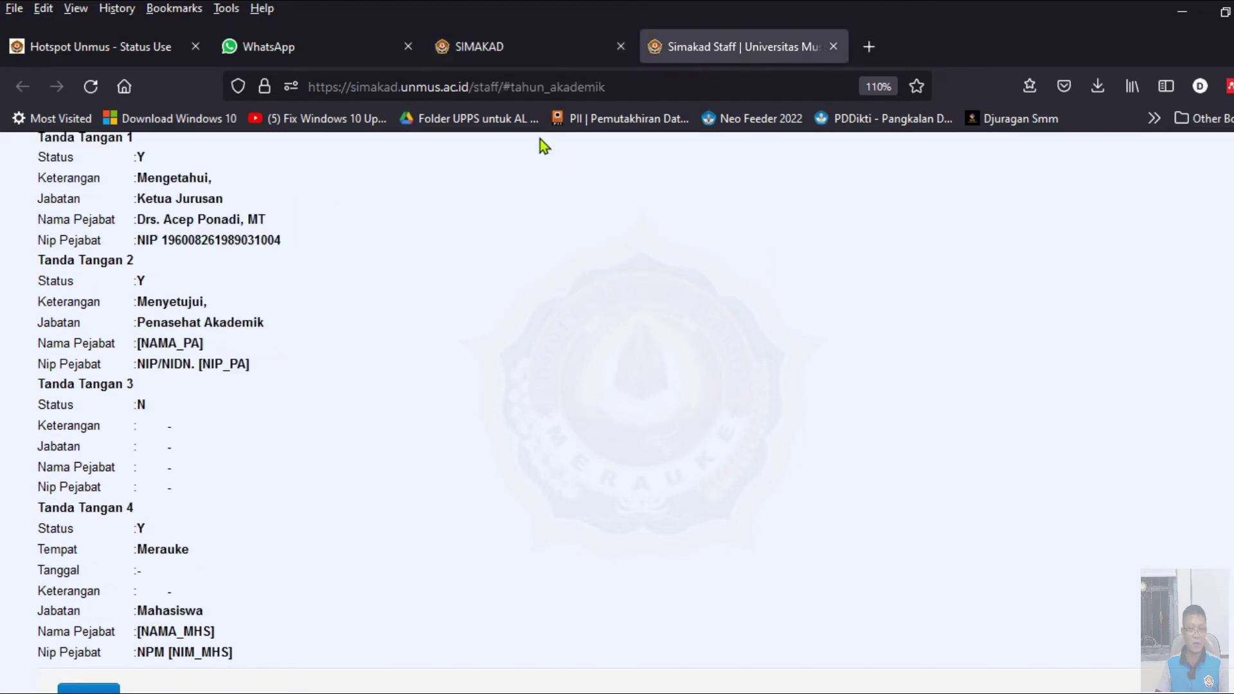
click(187, 302)
key(ctrl+a)
key(ctrl+c)
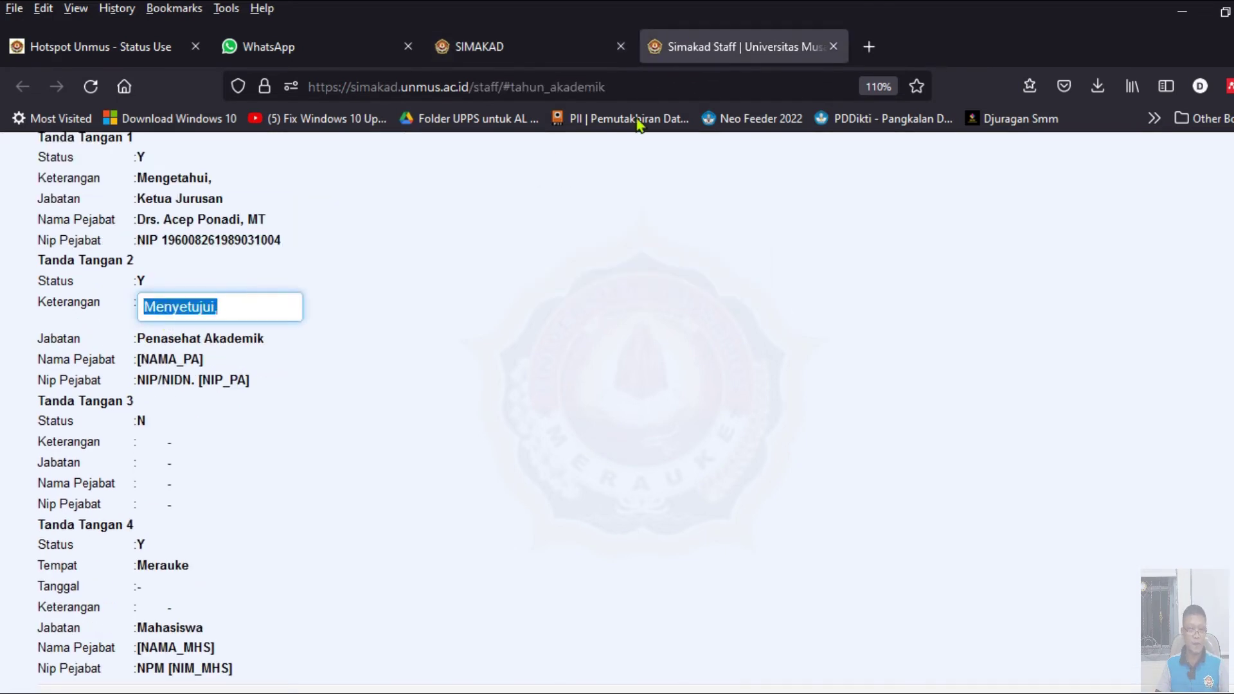
click(524, 45)
click(180, 416)
key(ctrl+v)
key(Return)
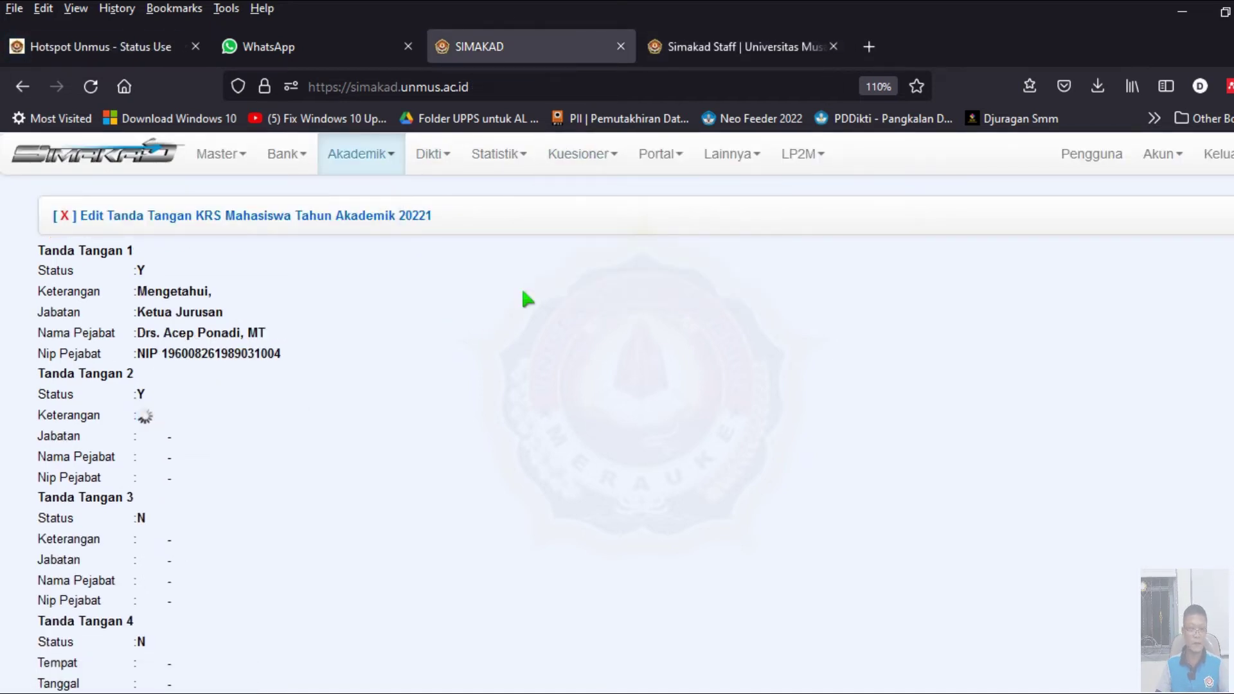
- Copy Tanda Tangan 2's Jabatan 'Penasehat Akademik' into the 20221 form
click(707, 47)
click(188, 327)
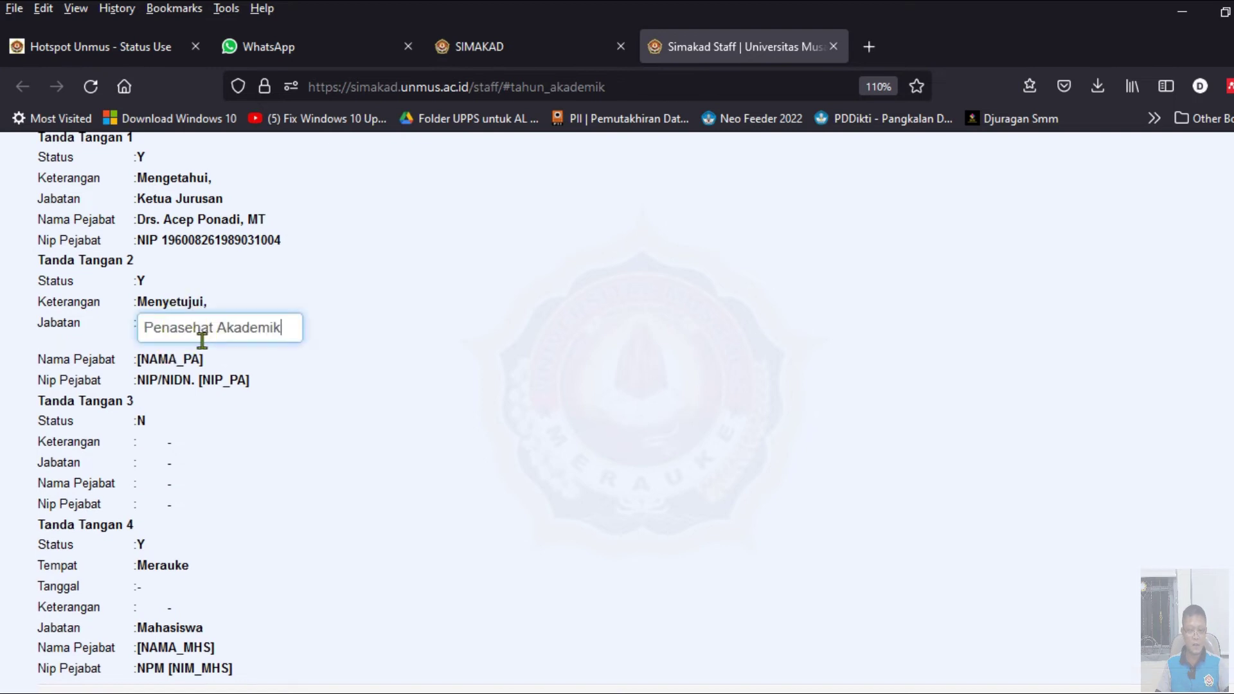
key(ctrl+a)
key(ctrl+c)
click(528, 46)
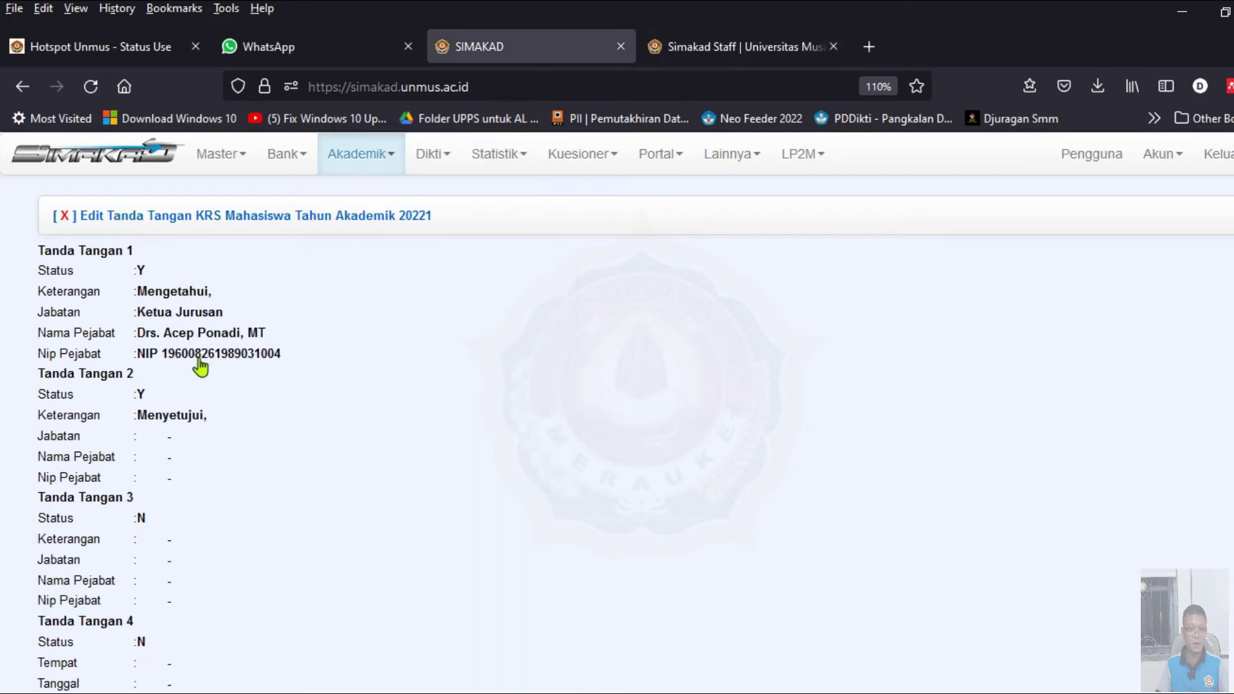
click(168, 437)
key(ctrl+v)
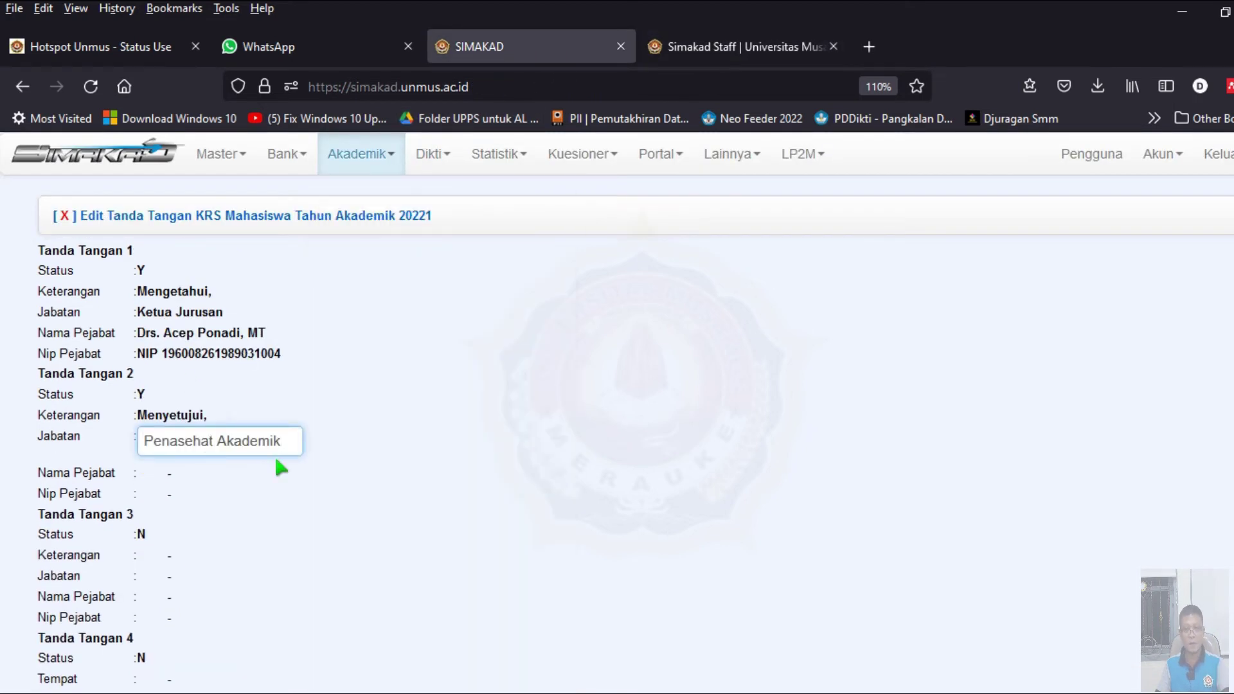
key(Return)
- Copy Tanda Tangan 2's Nama Pejabat '[NAMA_PA]' into the 20221 form
click(668, 52)
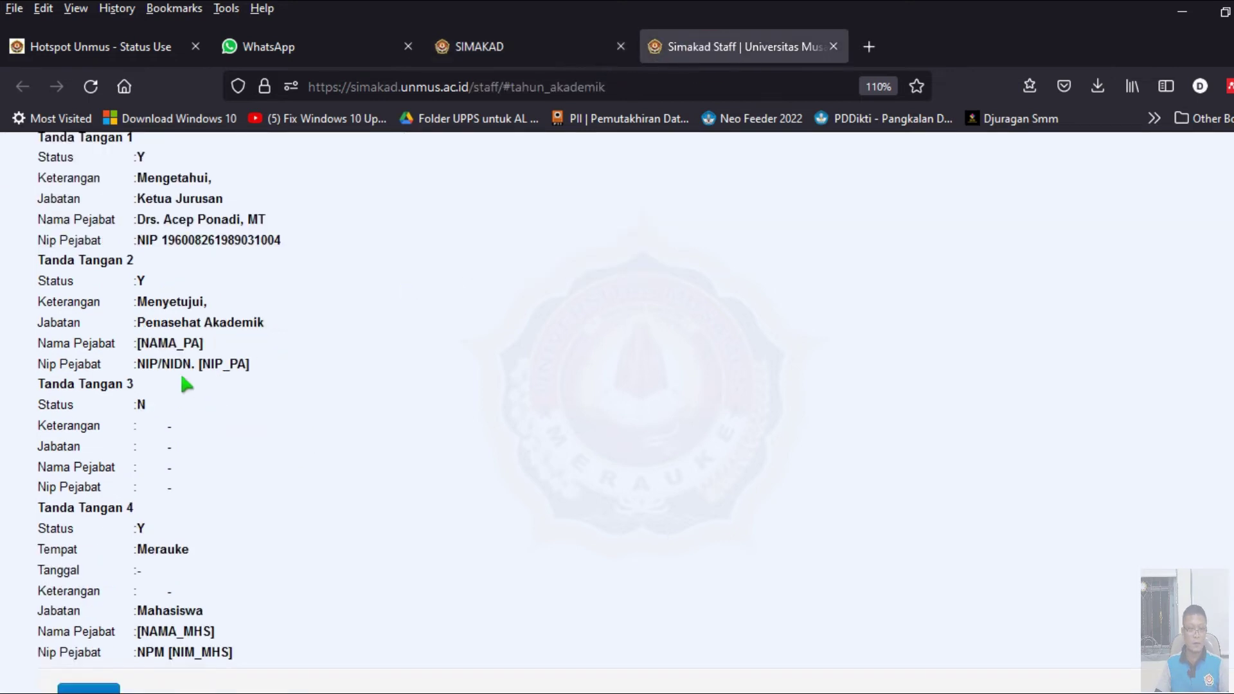
click(176, 342)
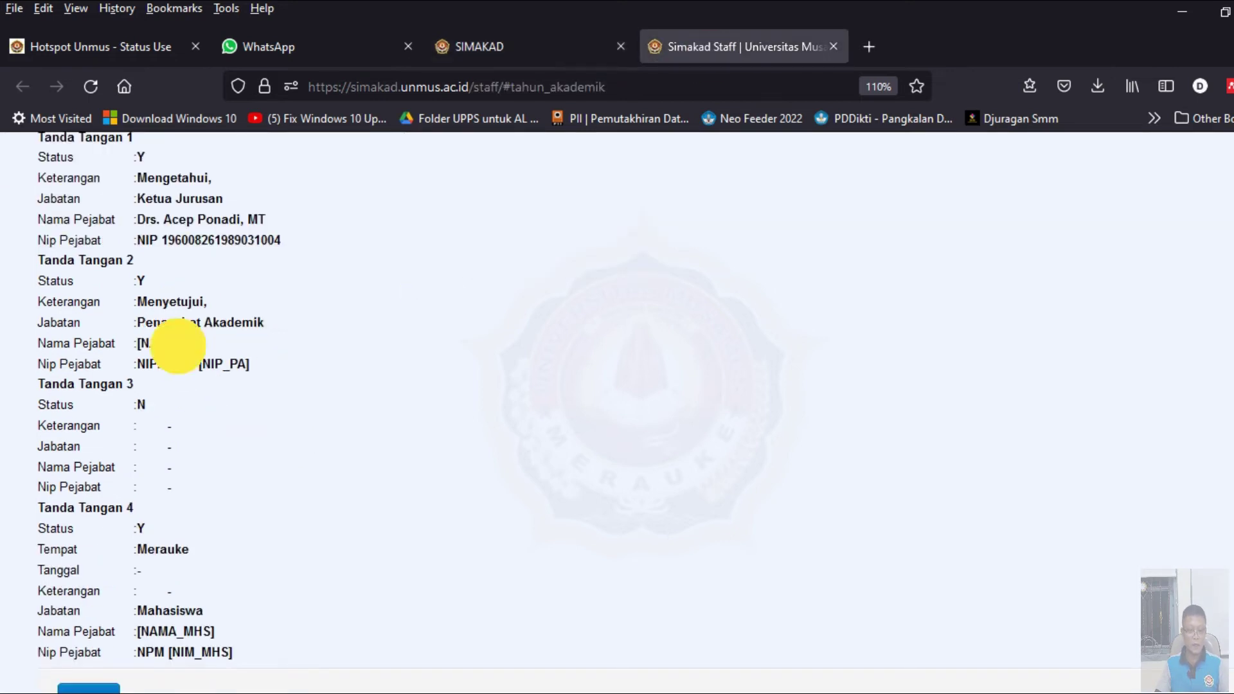
triple_click(230, 348)
key(ctrl+c)
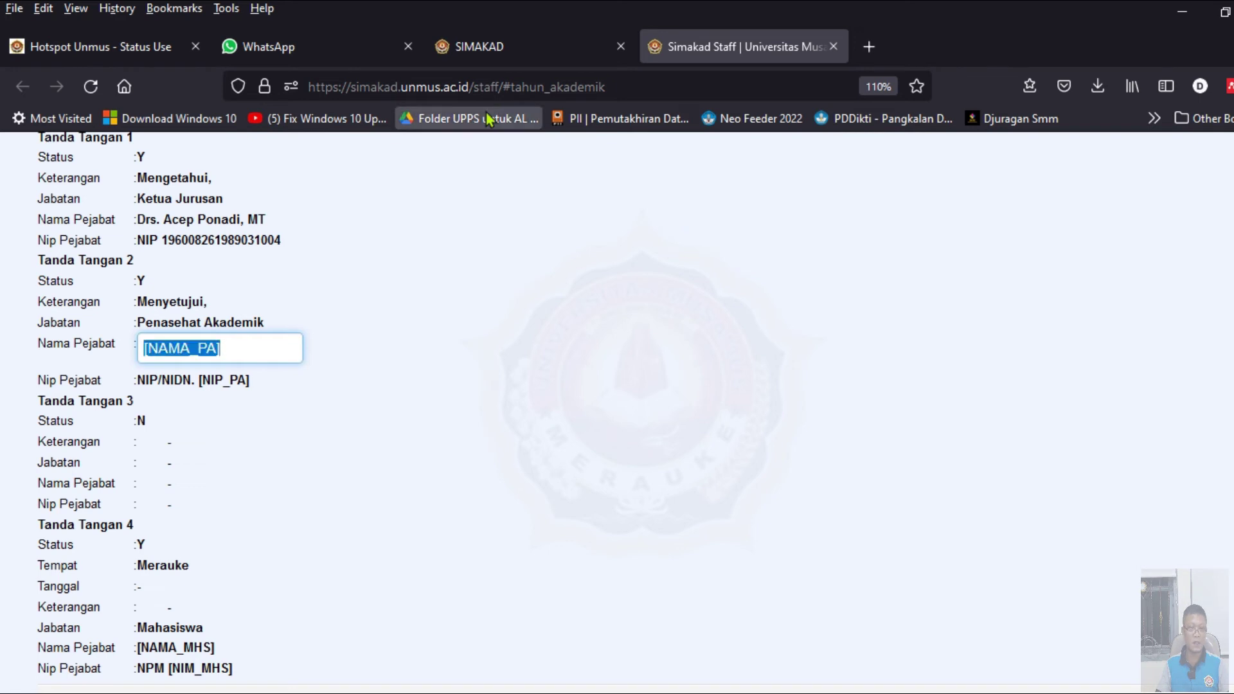
click(515, 47)
click(180, 457)
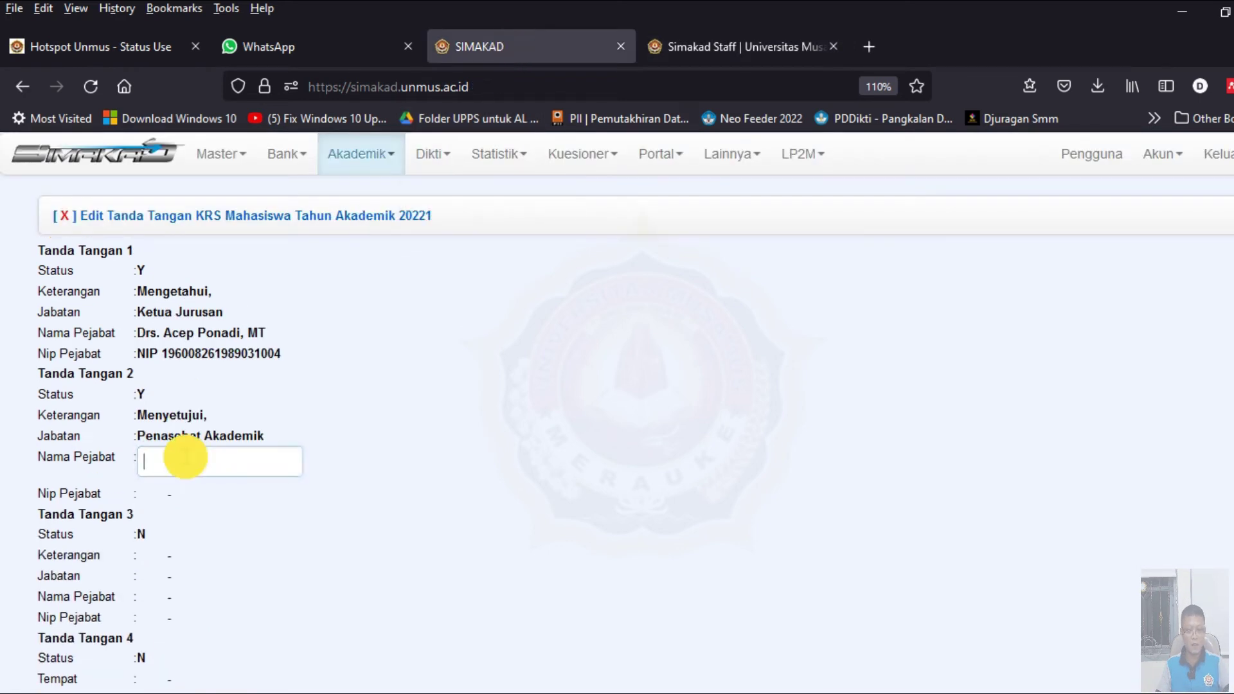
key(ctrl+v)
key(Return)
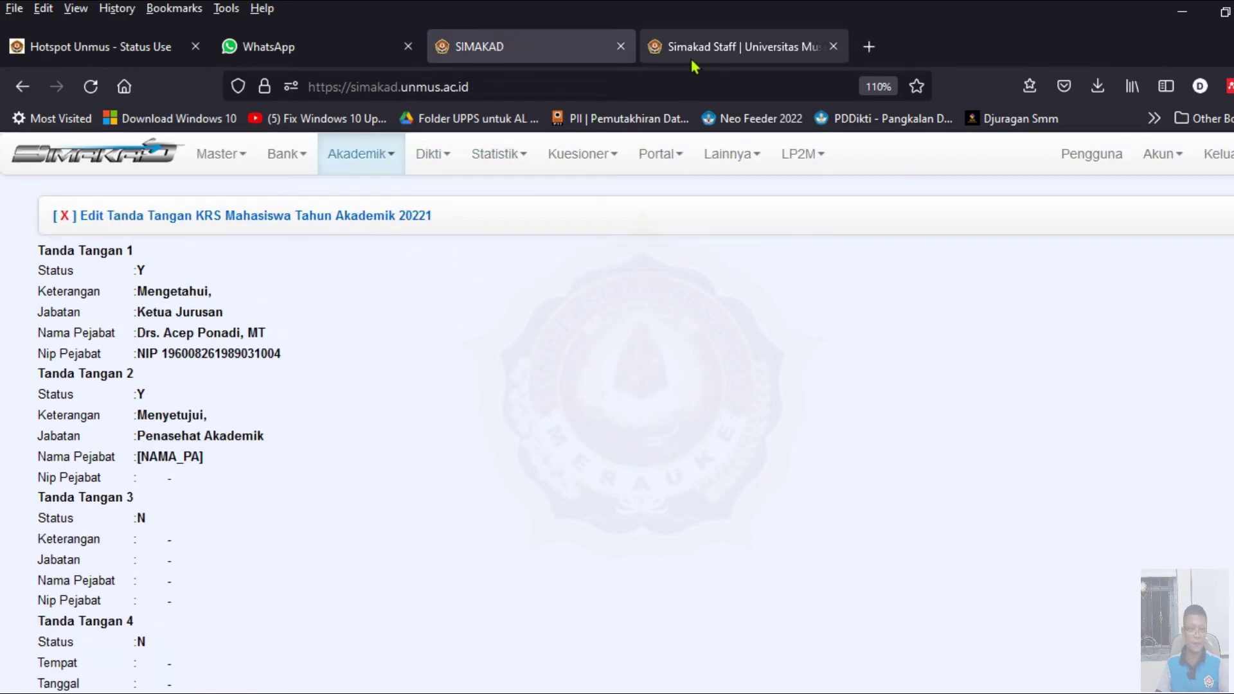
- Copy Tanda Tangan 2's Nip Pejabat 'NIP/NIDN. [NIP_PA]' into the 20221 form
click(694, 46)
click(193, 364)
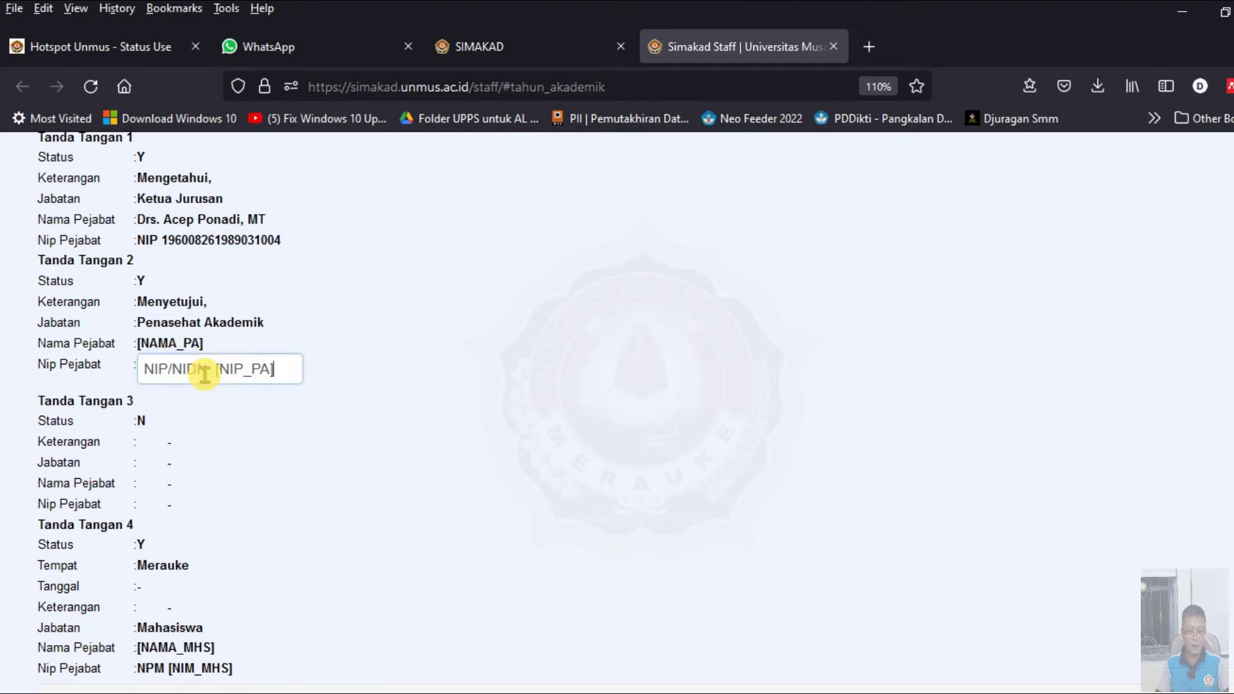
triple_click(276, 367)
key(ctrl+c)
click(549, 52)
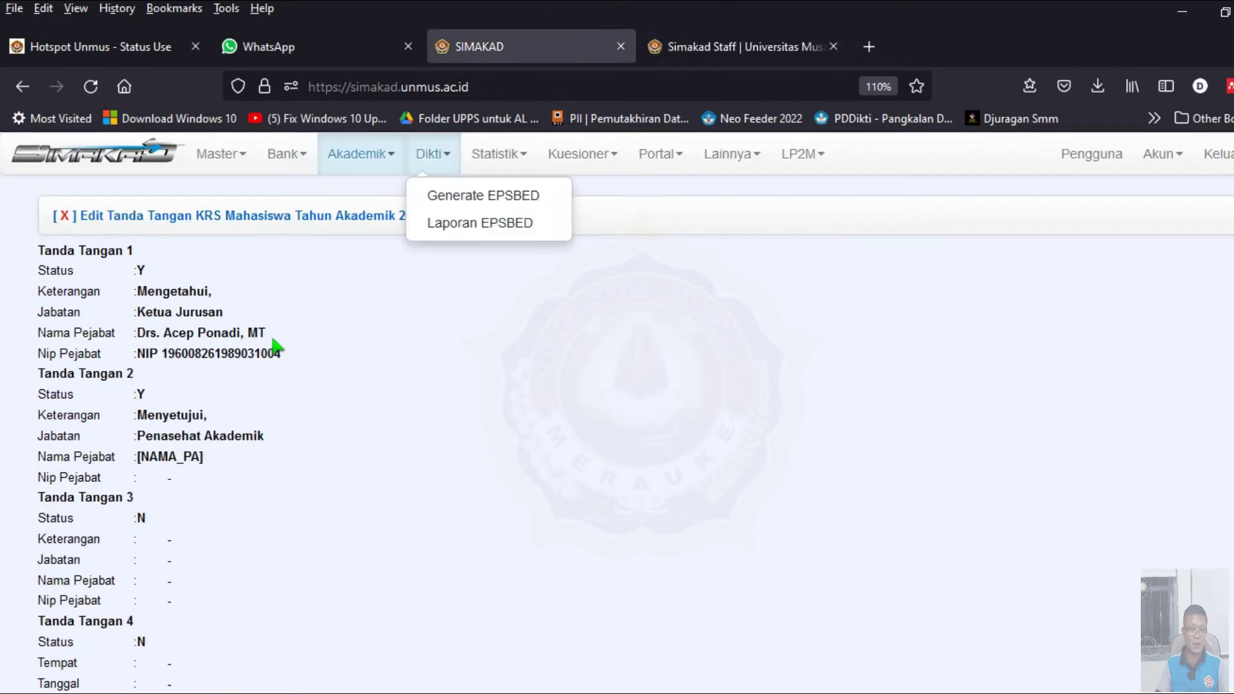
click(168, 479)
key(ctrl+v)
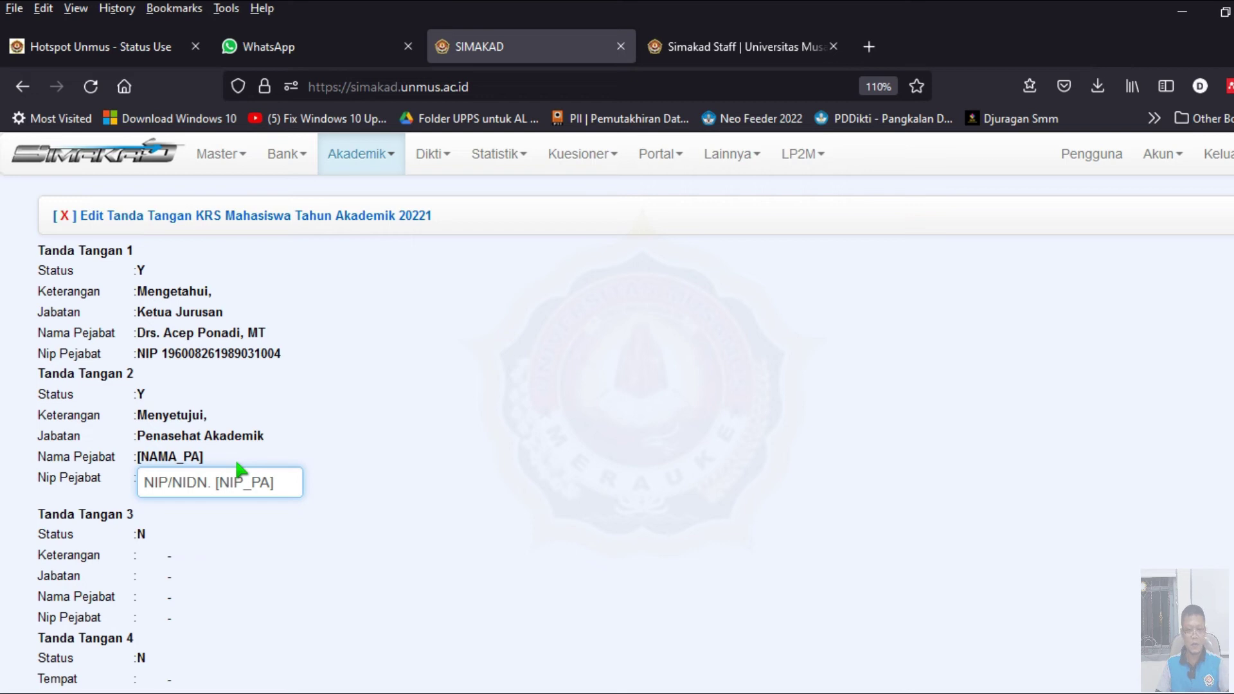
key(Return)
scroll(250, 454, down, 2)
click(758, 58)
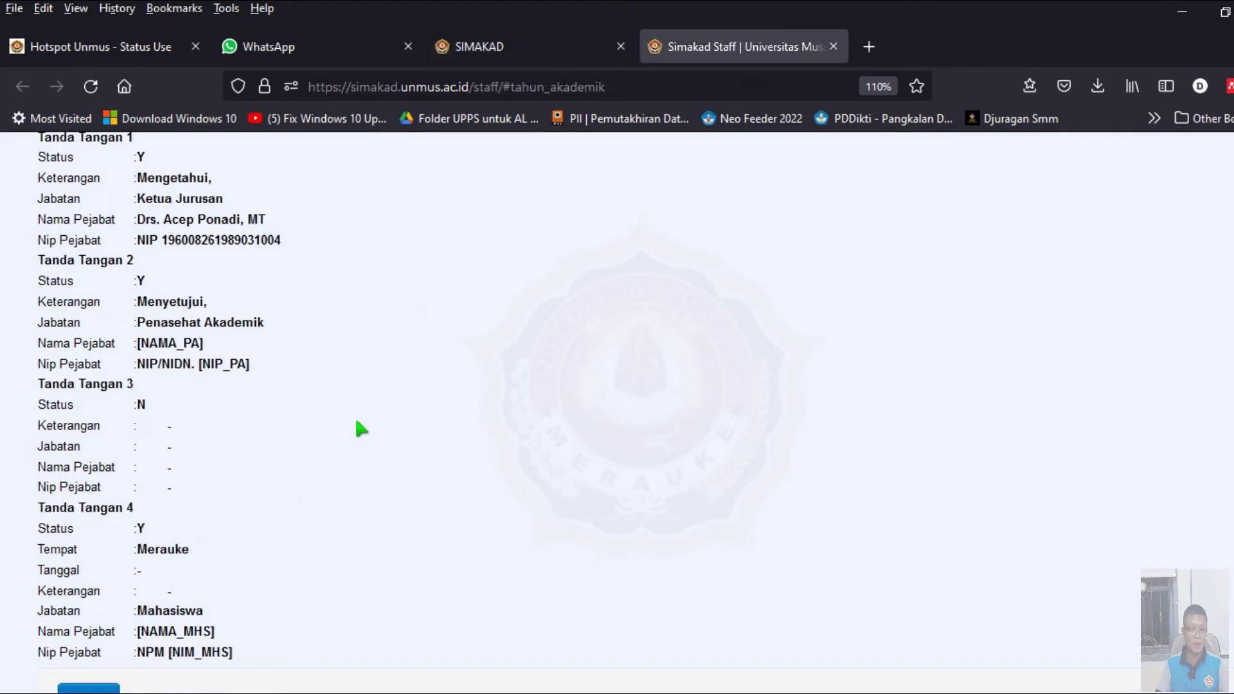
- Set Tanda Tangan 4 Status to Y in the 20221 signature form
scroll(296, 450, down, 2)
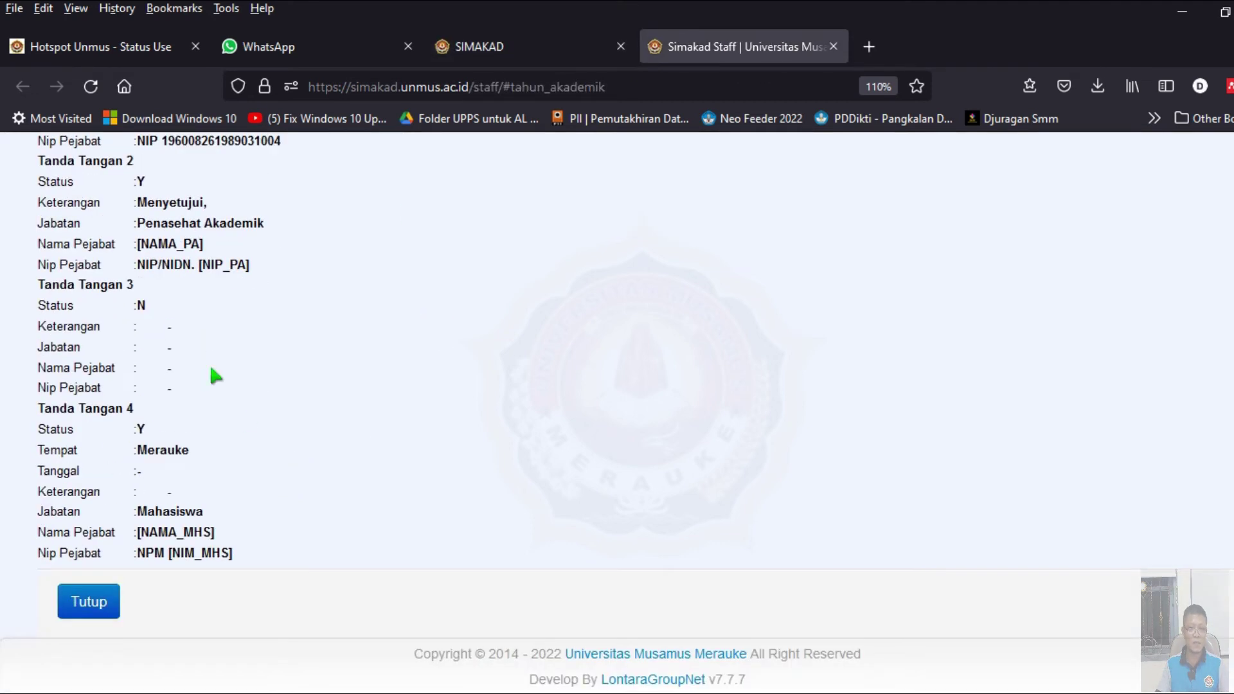
click(514, 47)
scroll(264, 496, down, 2)
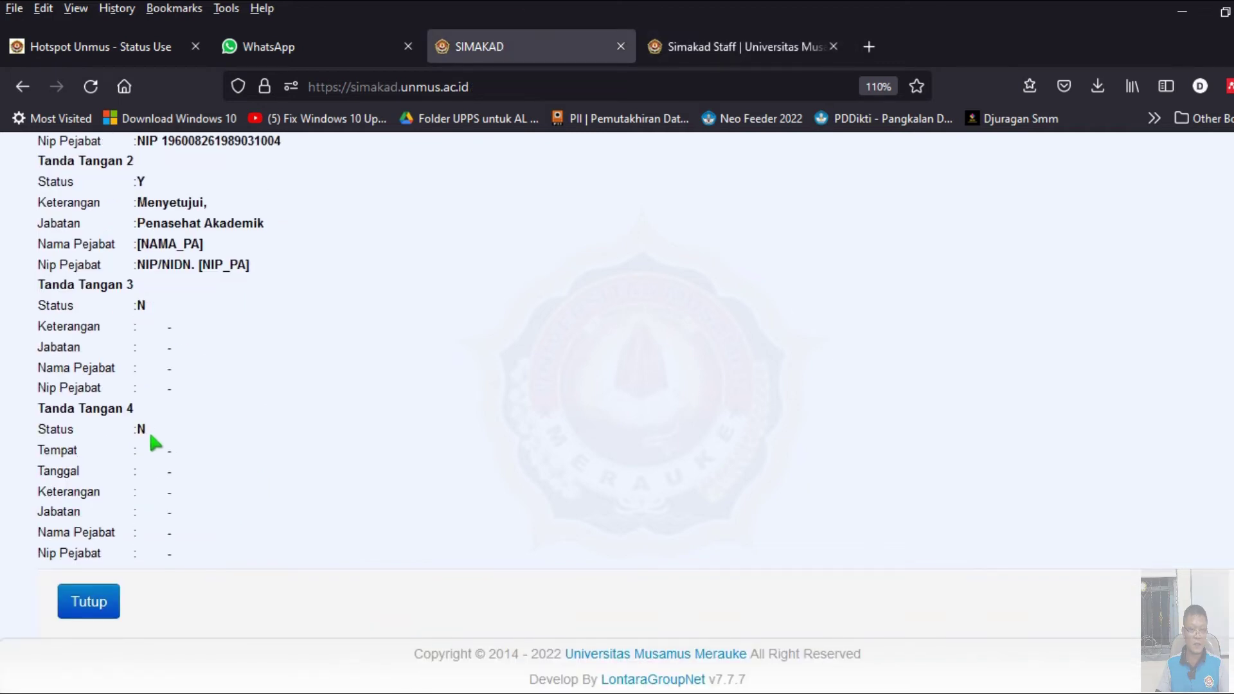
click(151, 430)
click(171, 450)
- Set the 20221 Tempat to Merauke, matching the 20212 form
click(161, 464)
key(ctrl+Tab)
click(165, 450)
double_click(225, 457)
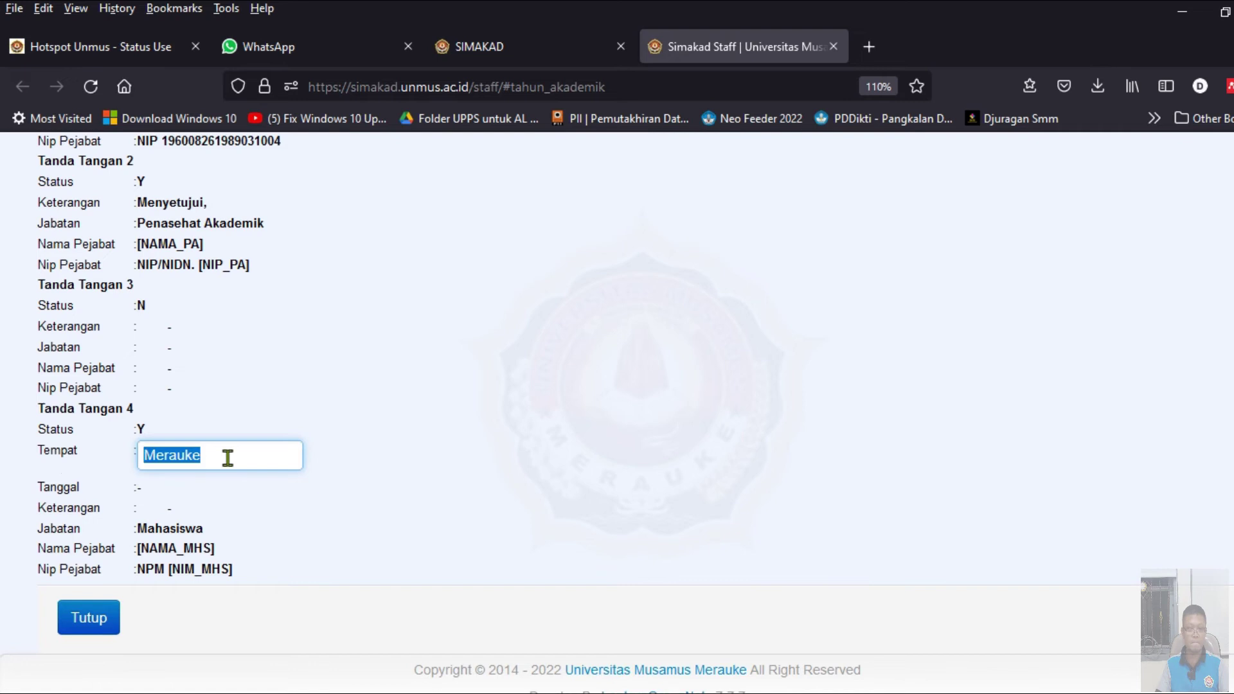
click(511, 50)
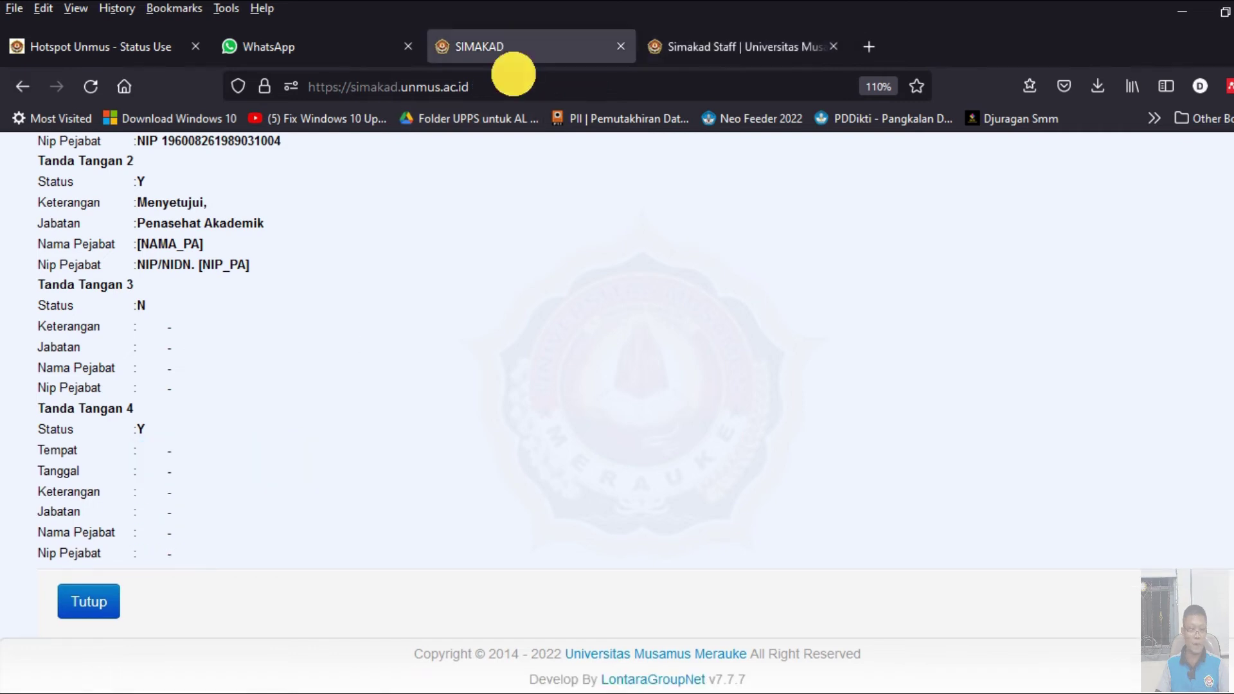
click(168, 449)
text(Merauke)
key(Return)
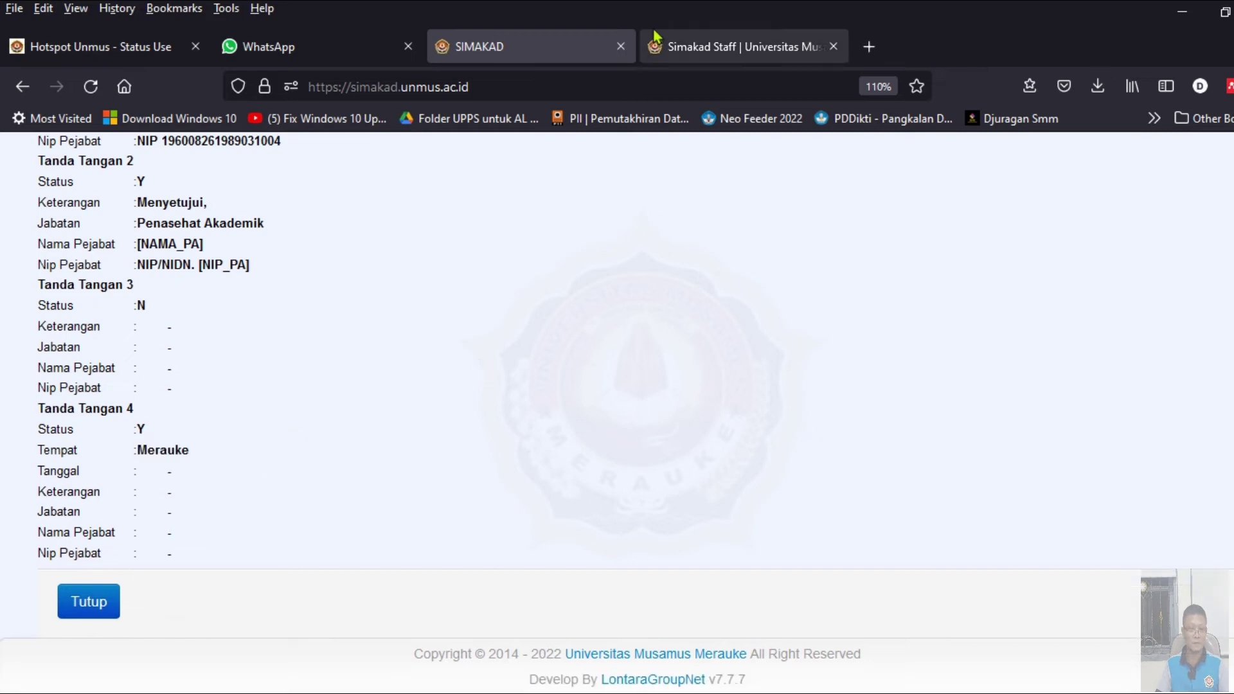
- Compare the Tanggal field with the 20212 form and leave the 20221 Tanggal unchanged
click(662, 46)
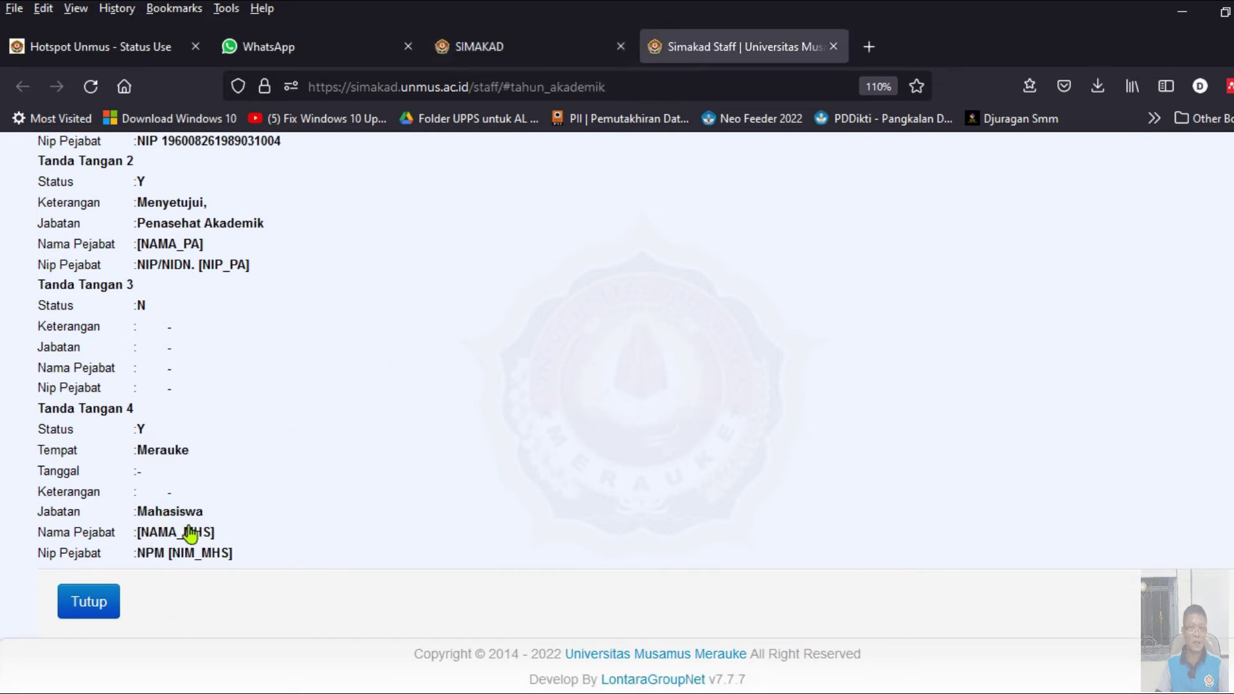
click(506, 39)
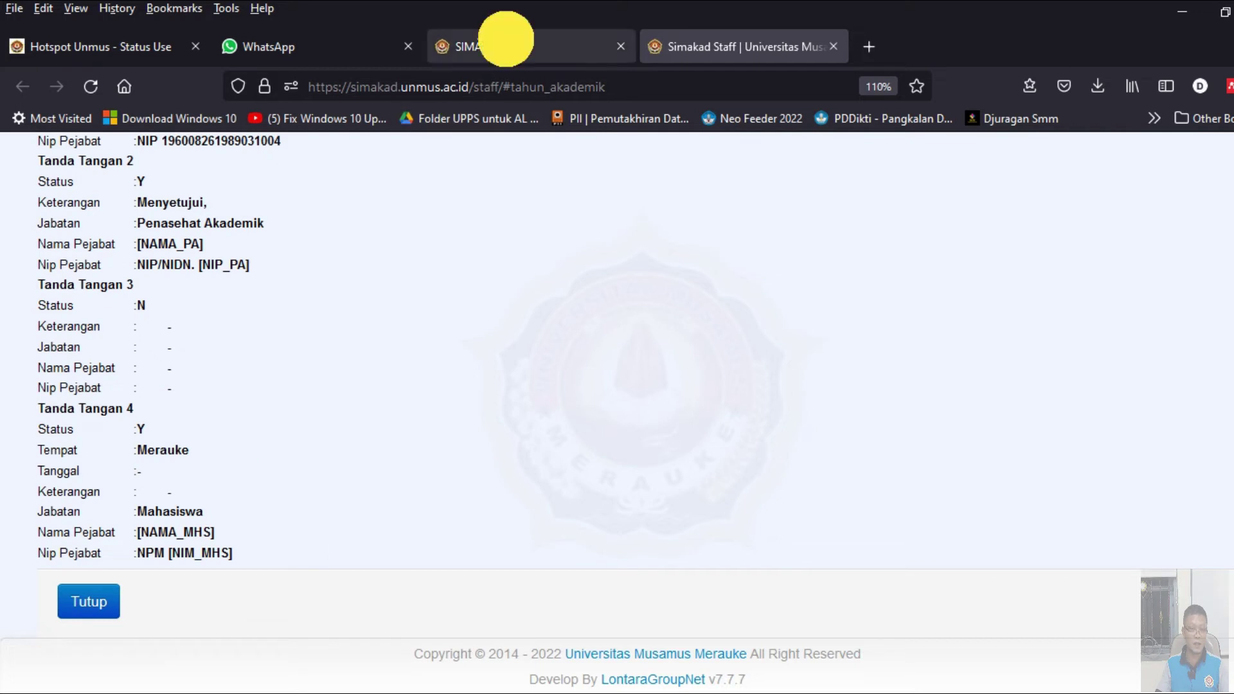
click(169, 479)
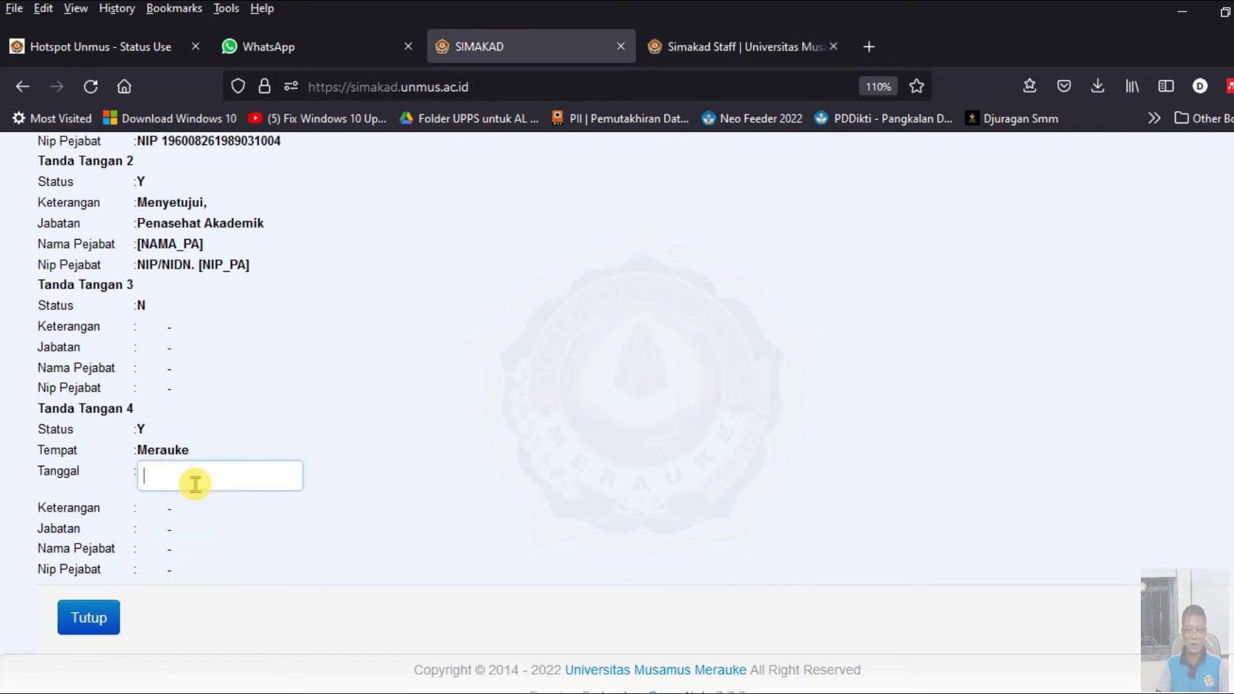
click(426, 478)
click(170, 473)
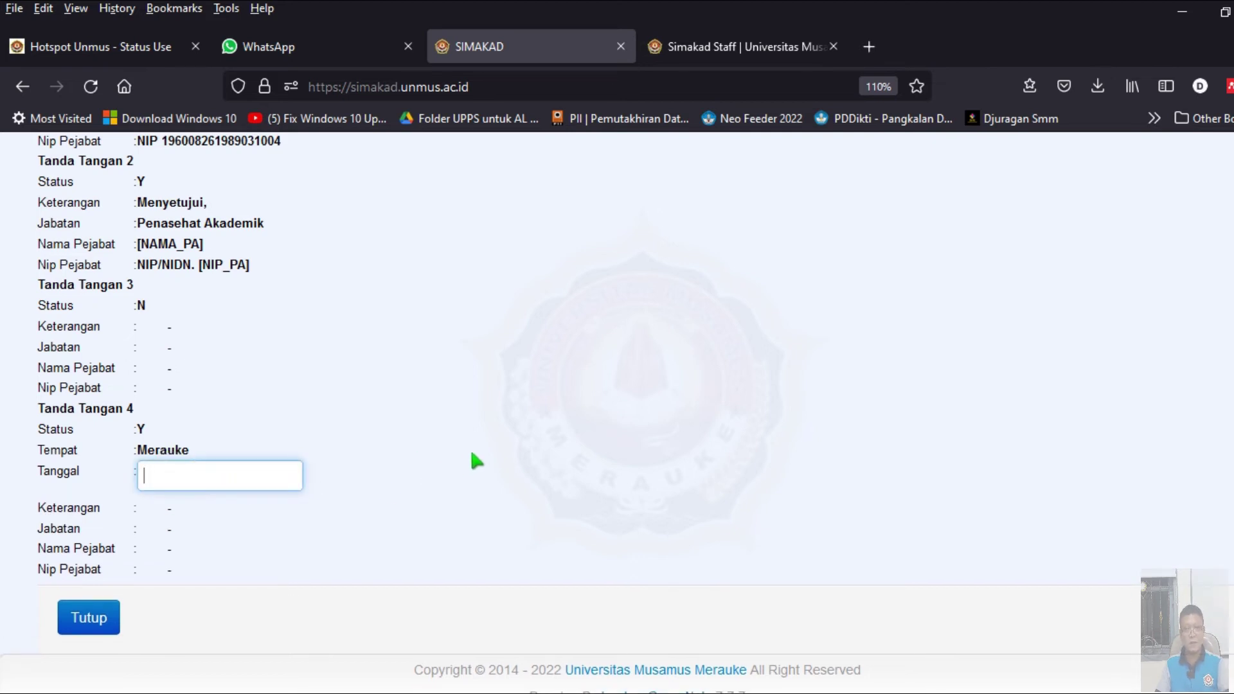
key(ctrl+Tab)
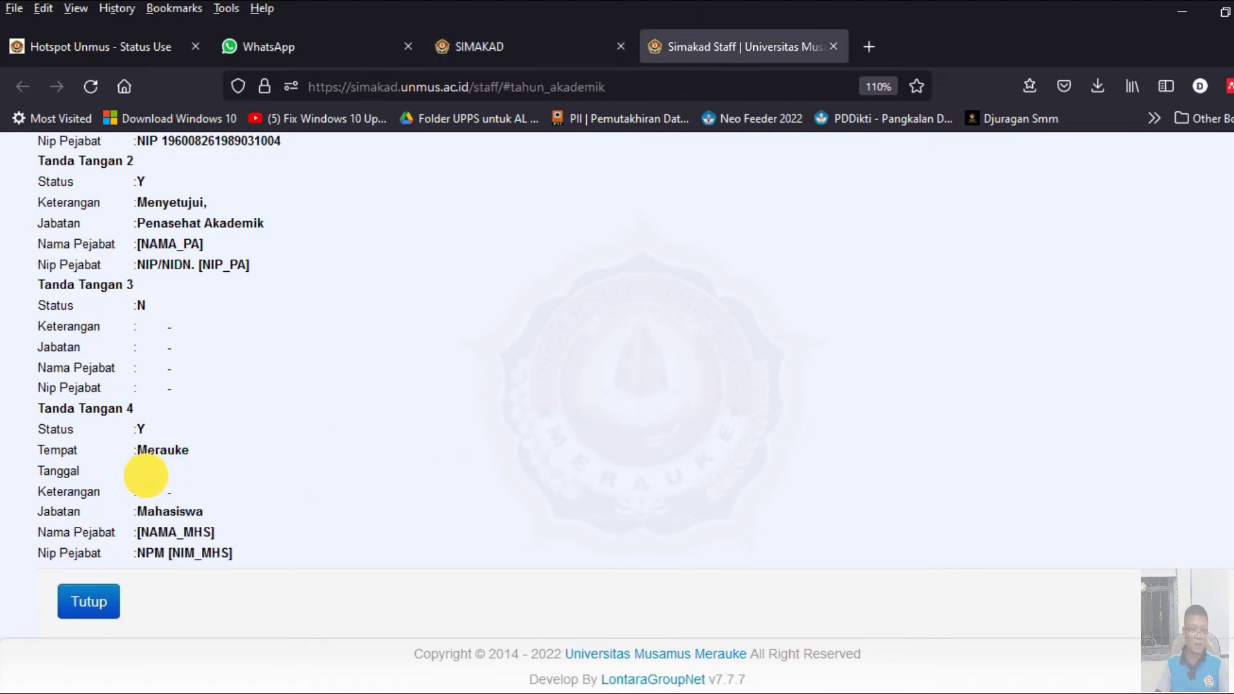
click(138, 472)
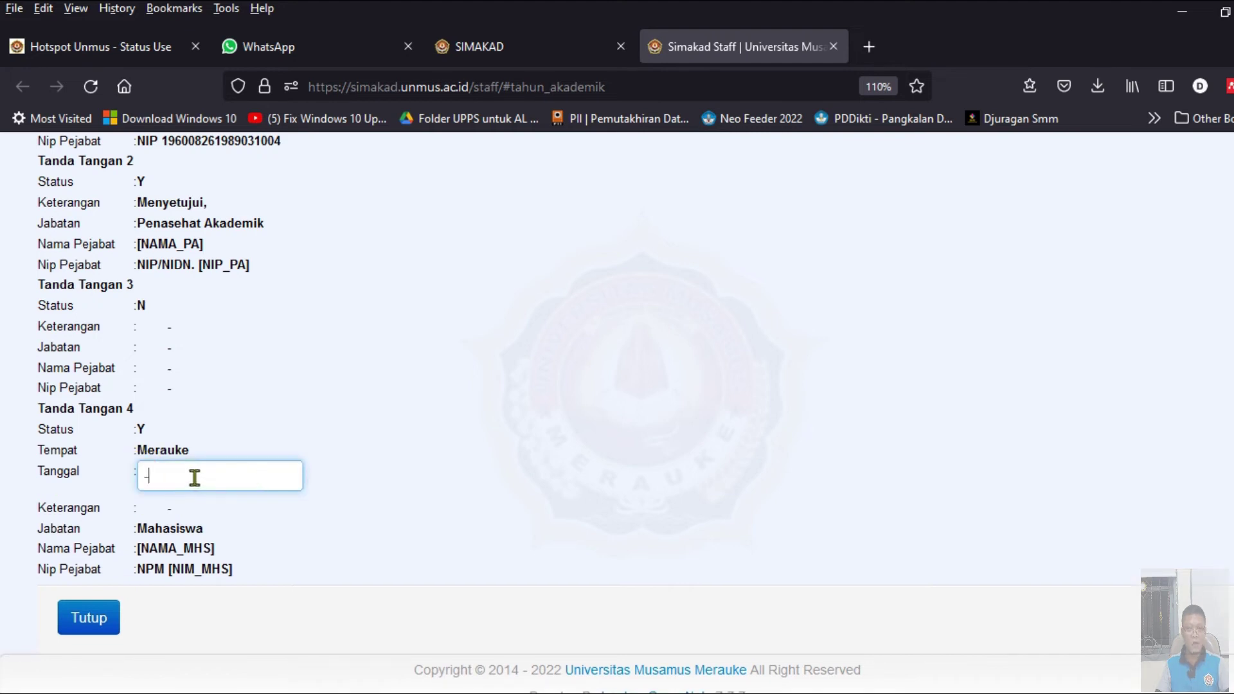
click(479, 46)
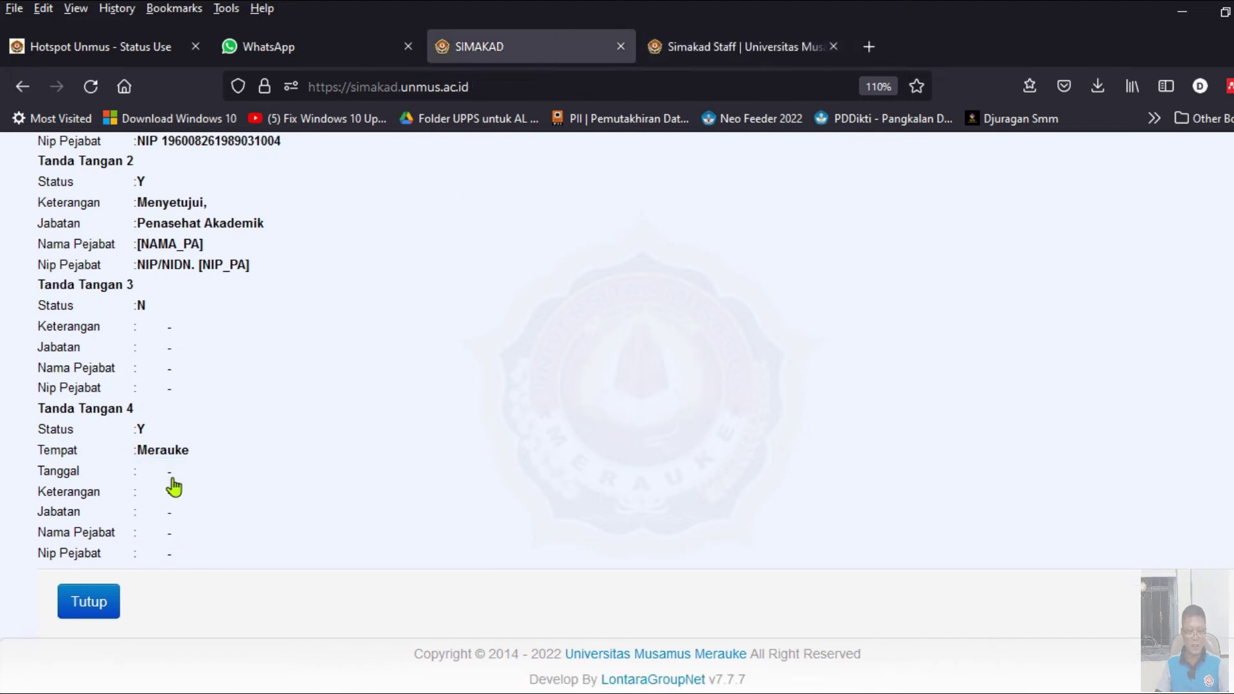
click(185, 474)
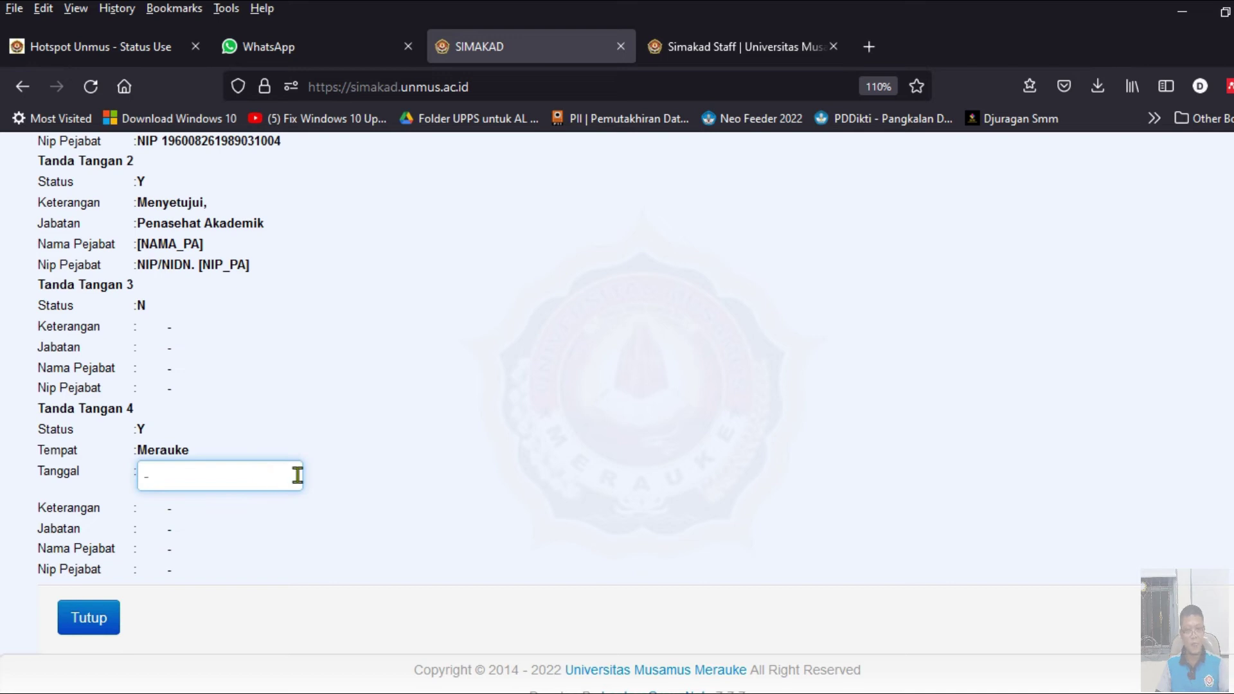
key(Return)
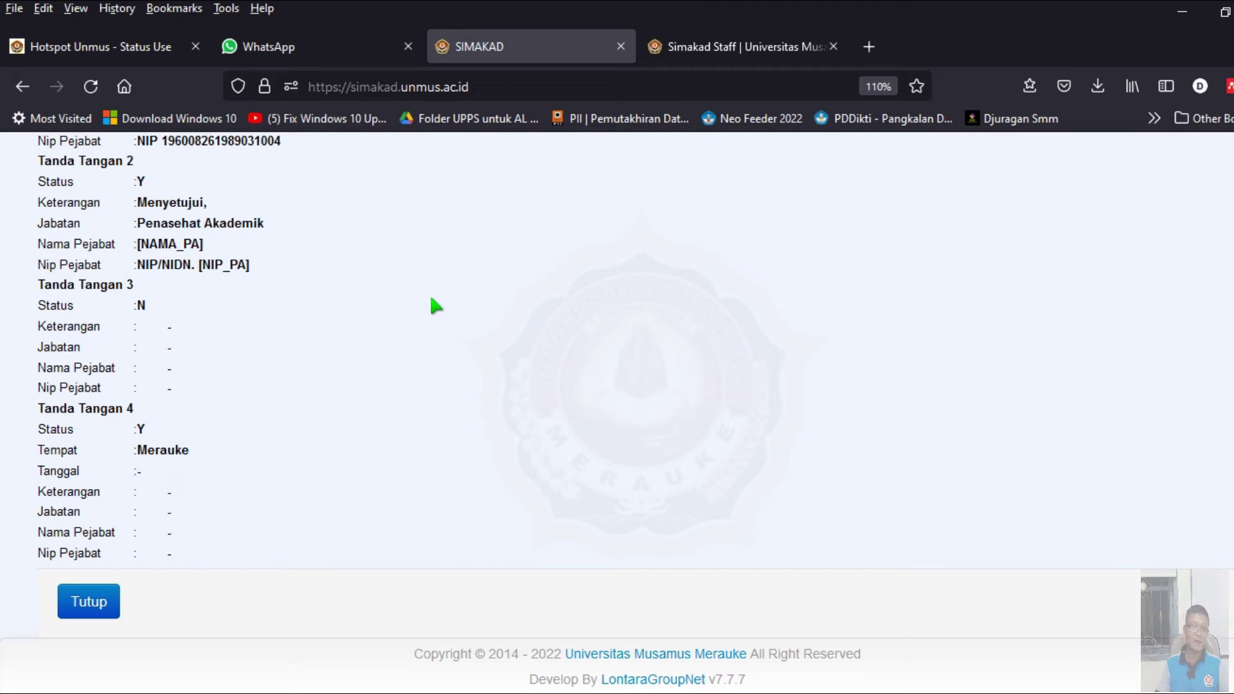
- Copy 'Mahasiswa' from the staff tab into signature 4's Jabatan
click(726, 57)
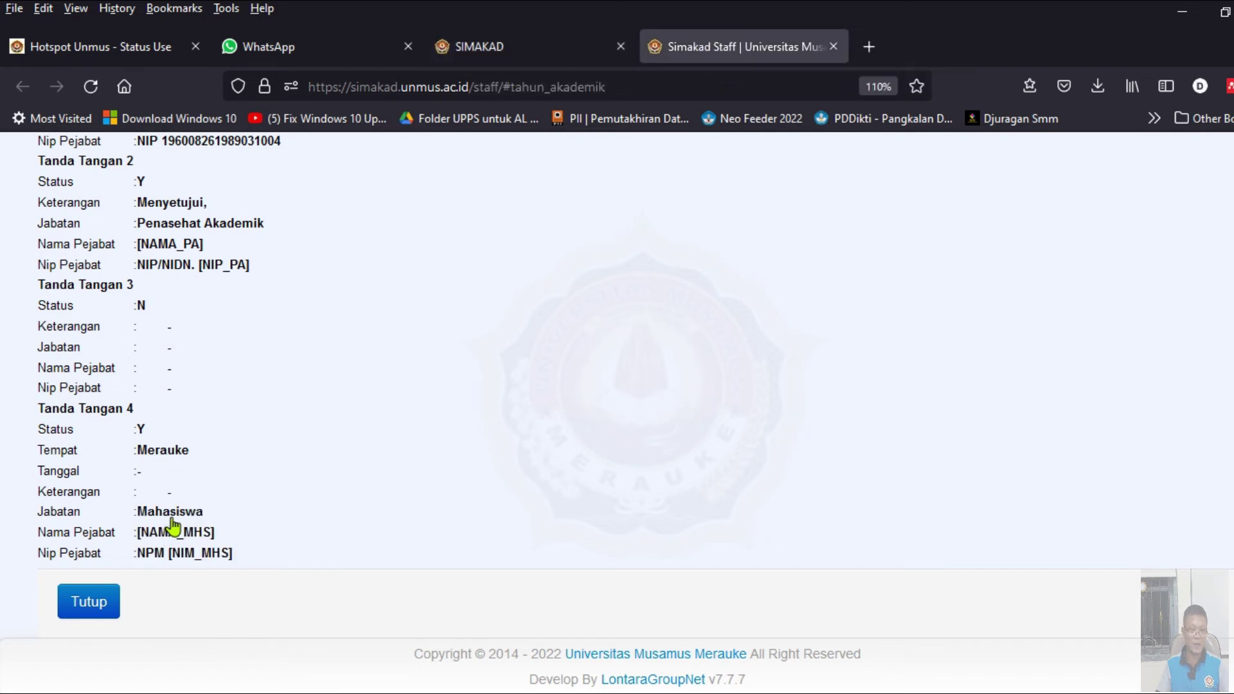
click(173, 524)
double_click(239, 511)
key(ctrl+c)
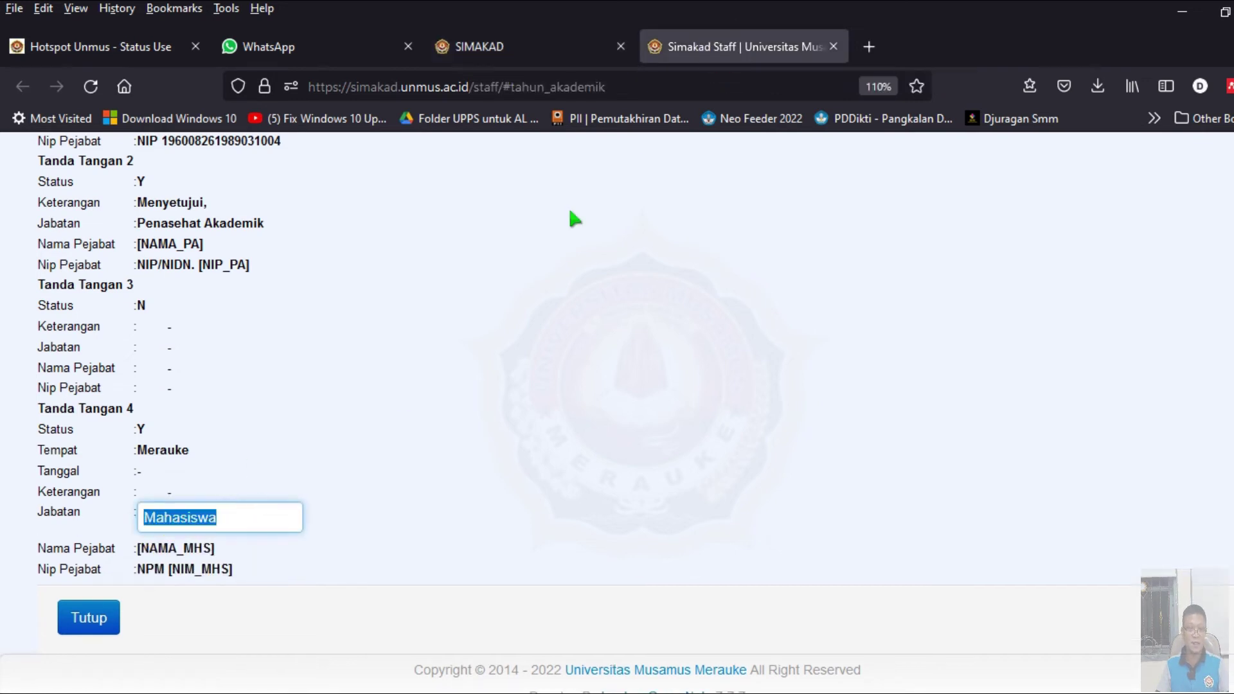
click(550, 57)
click(170, 514)
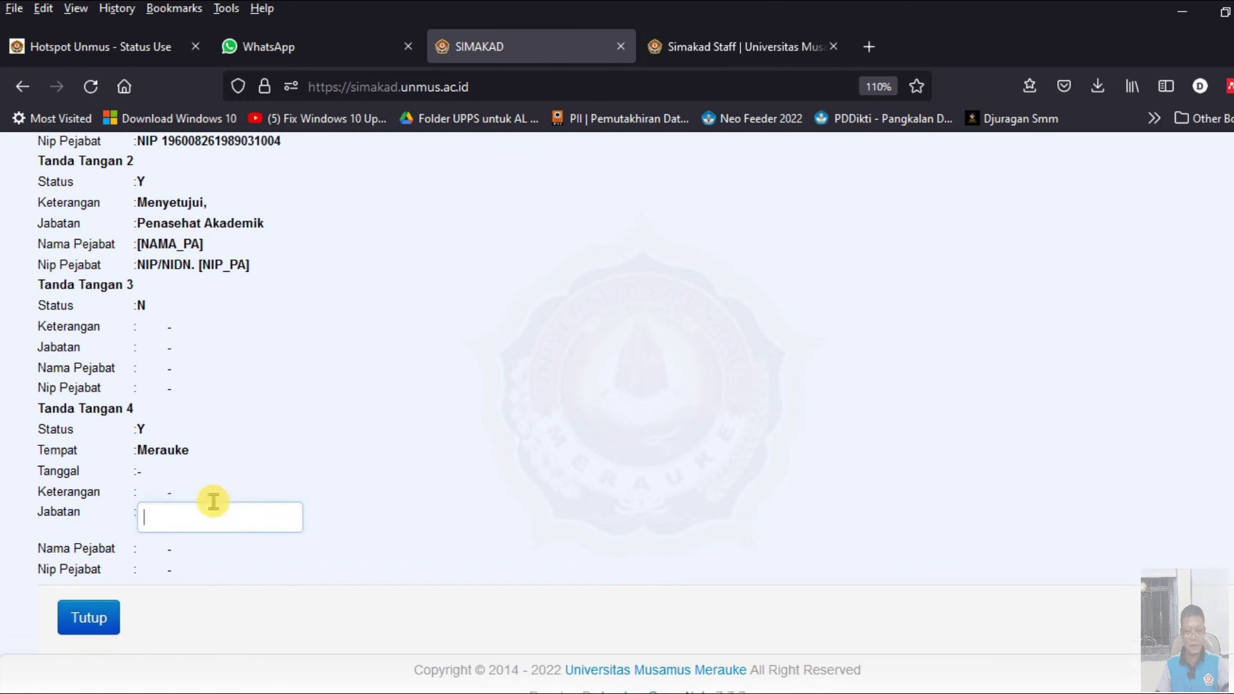
key(ctrl+v)
key(Return)
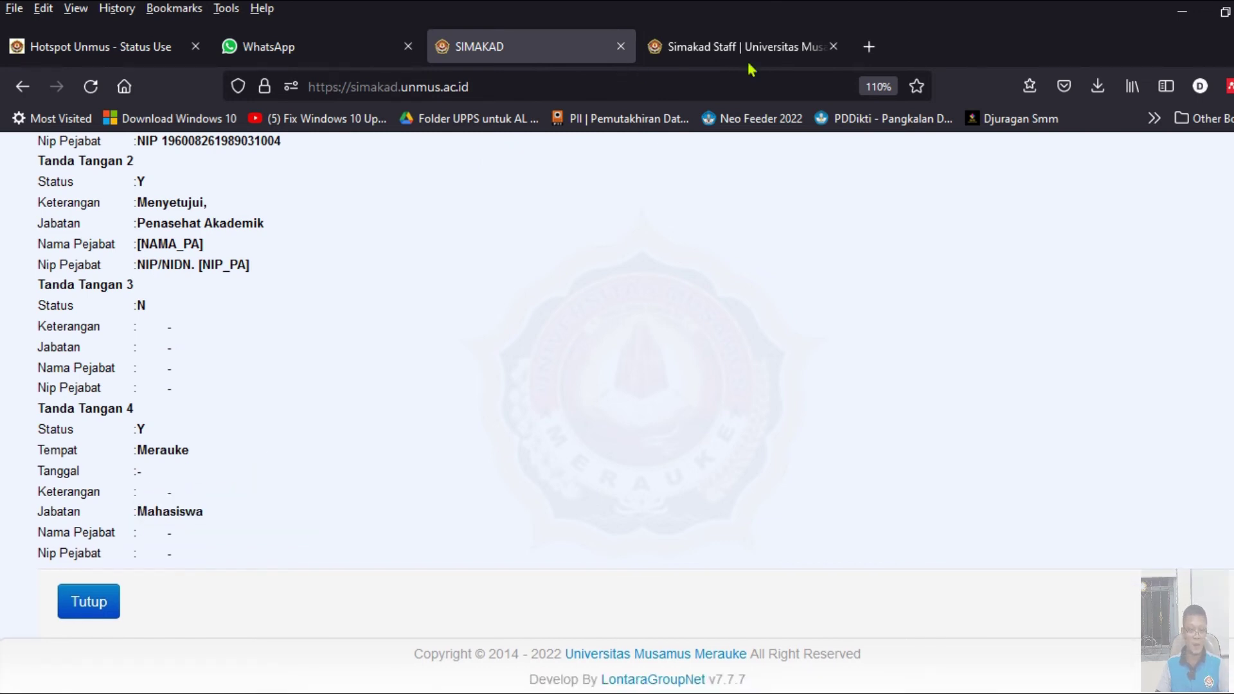
- Copy '[NAMA_MHS]' from the staff tab into signature 4's Nama Pejabat
click(749, 52)
click(193, 534)
key(ctrl+c)
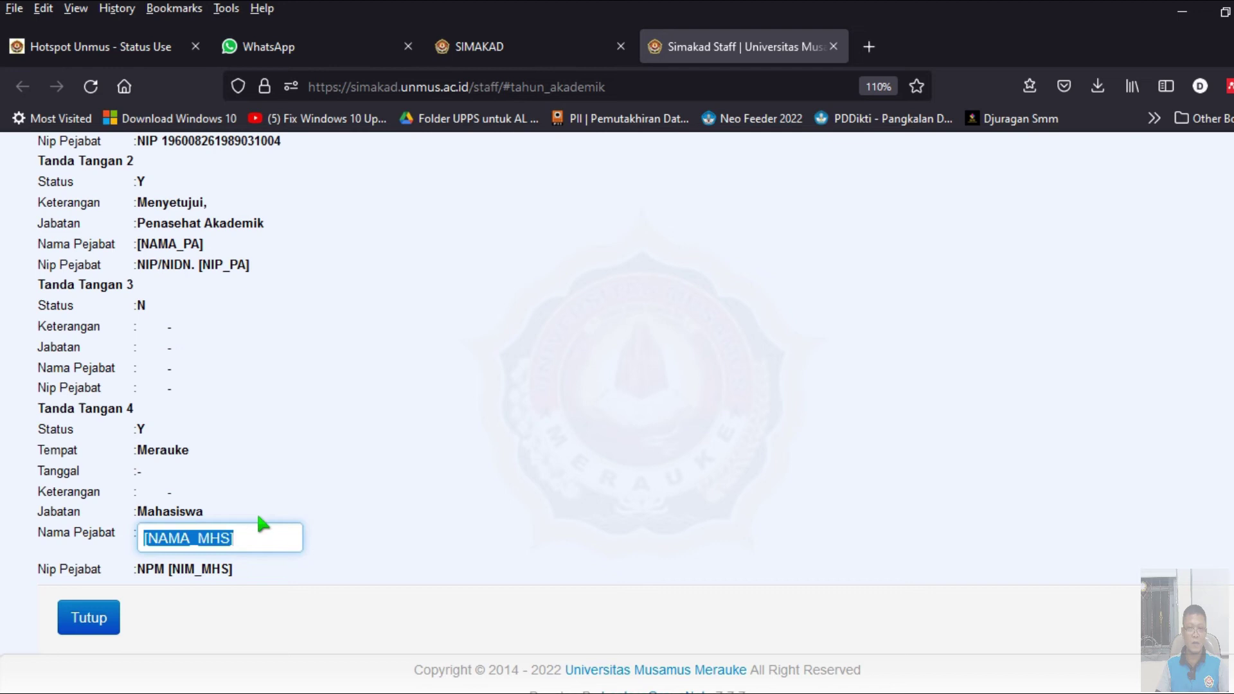
click(495, 49)
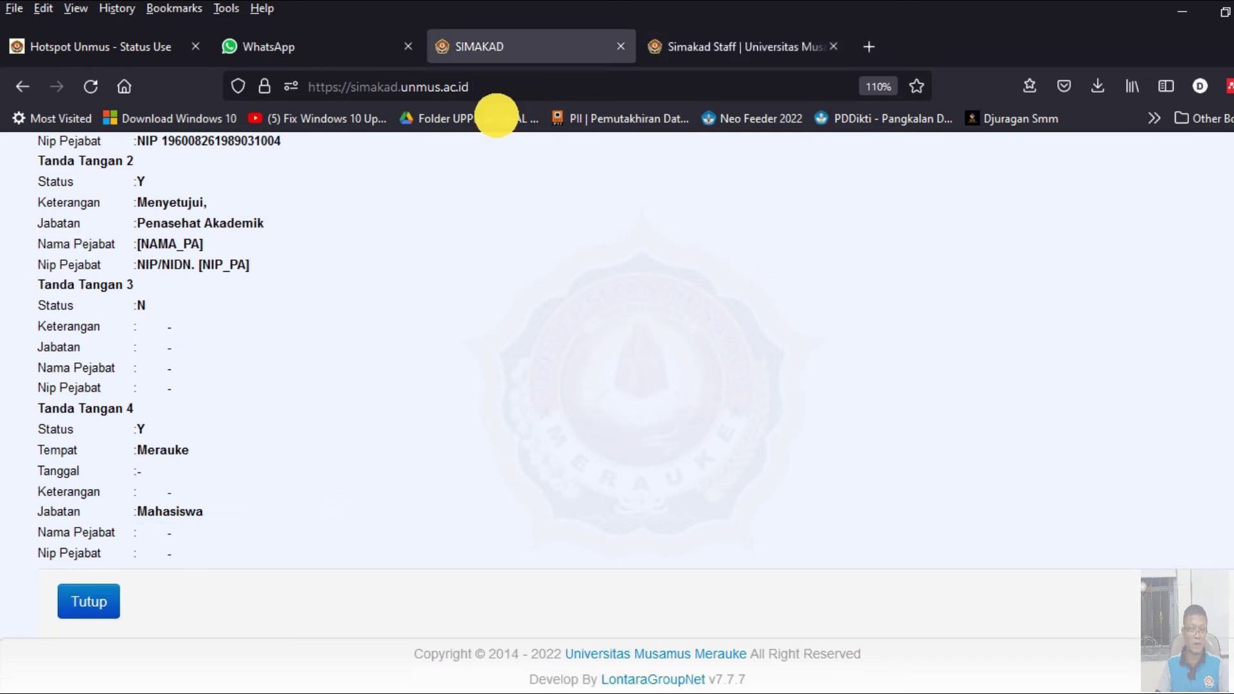
click(171, 531)
key(ctrl+v)
key(Return)
- Copy 'NPM [NIM_MHS]' from the staff tab into signature 4's Nip Pejabat
click(697, 47)
click(209, 553)
key(ctrl+a)
key(ctrl+c)
click(538, 40)
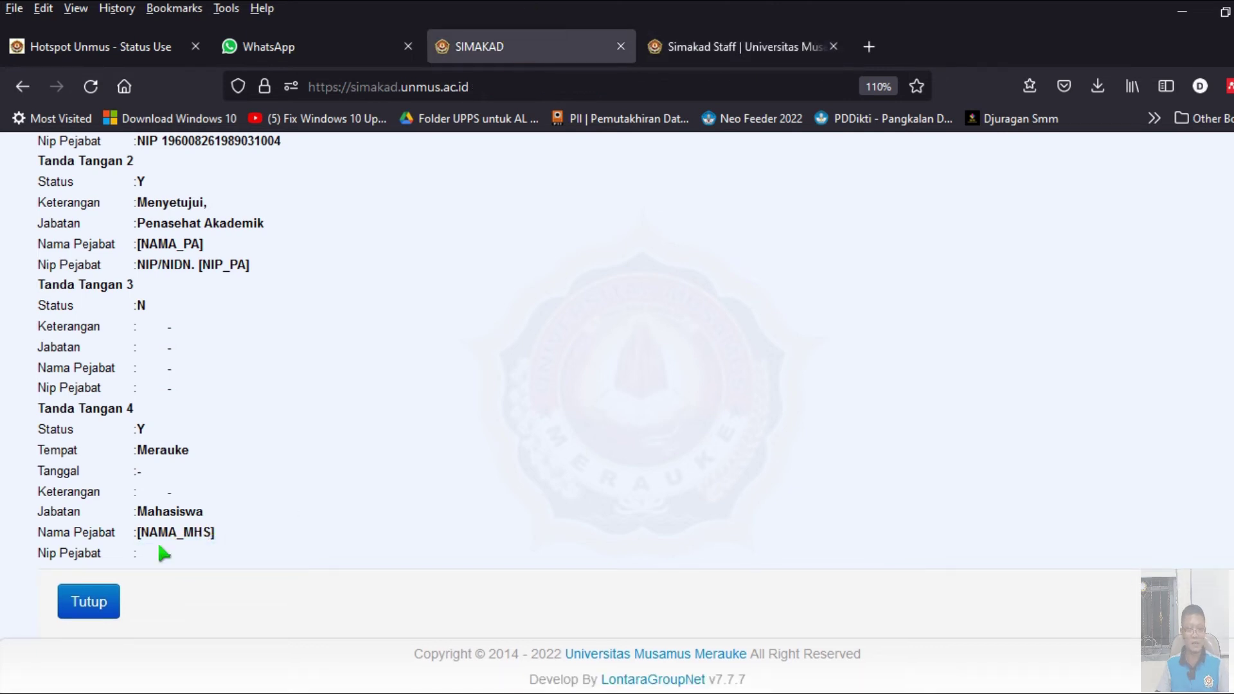
click(170, 557)
key(ctrl+v)
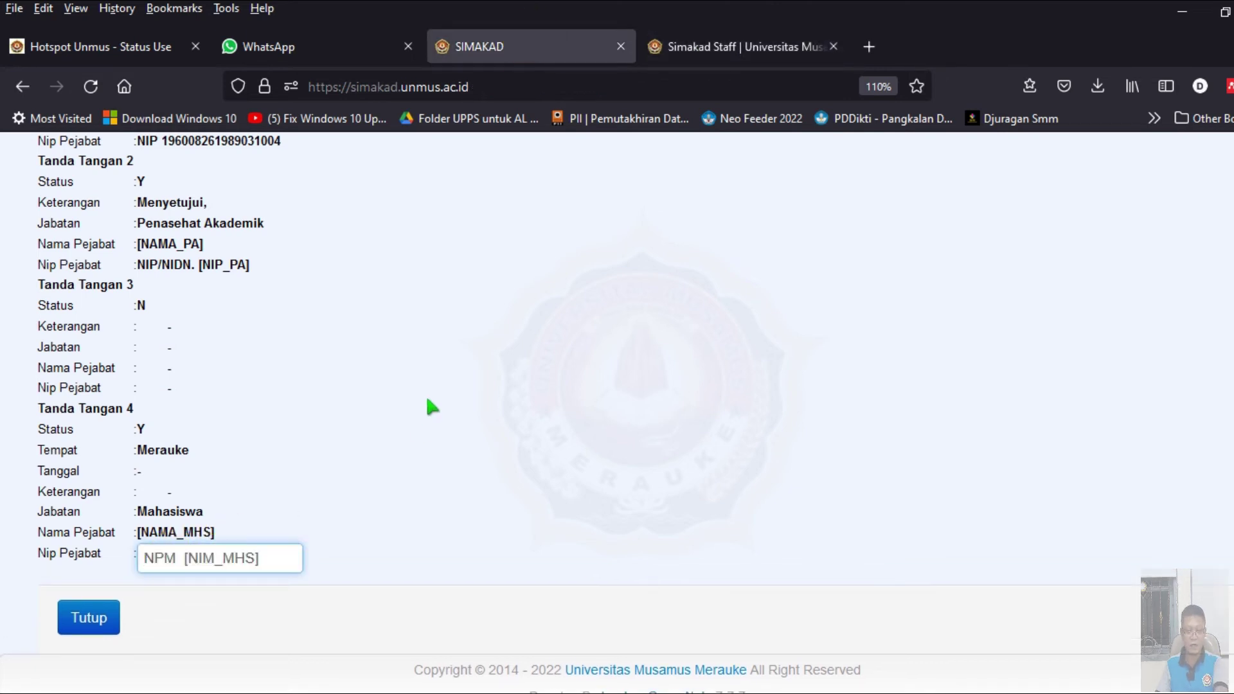
key(Return)
scroll(385, 426, up, 3)
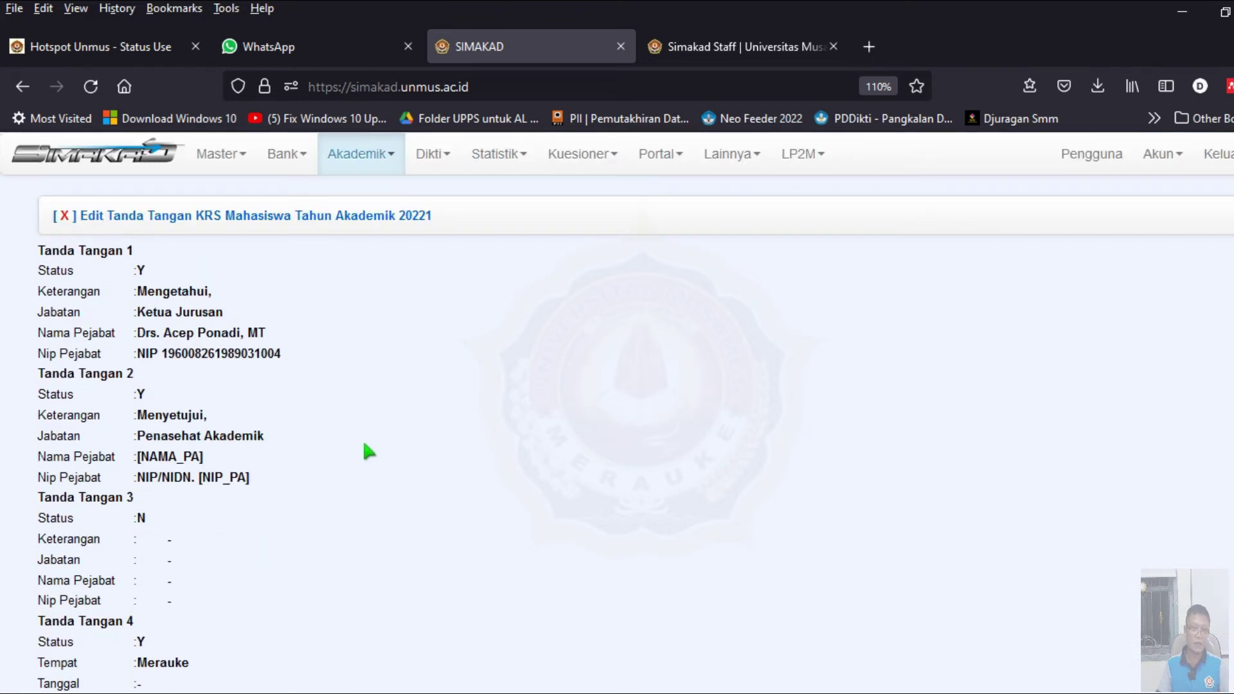
- Look up the student's KRS by NIM on the Akademik > K R S page
click(358, 162)
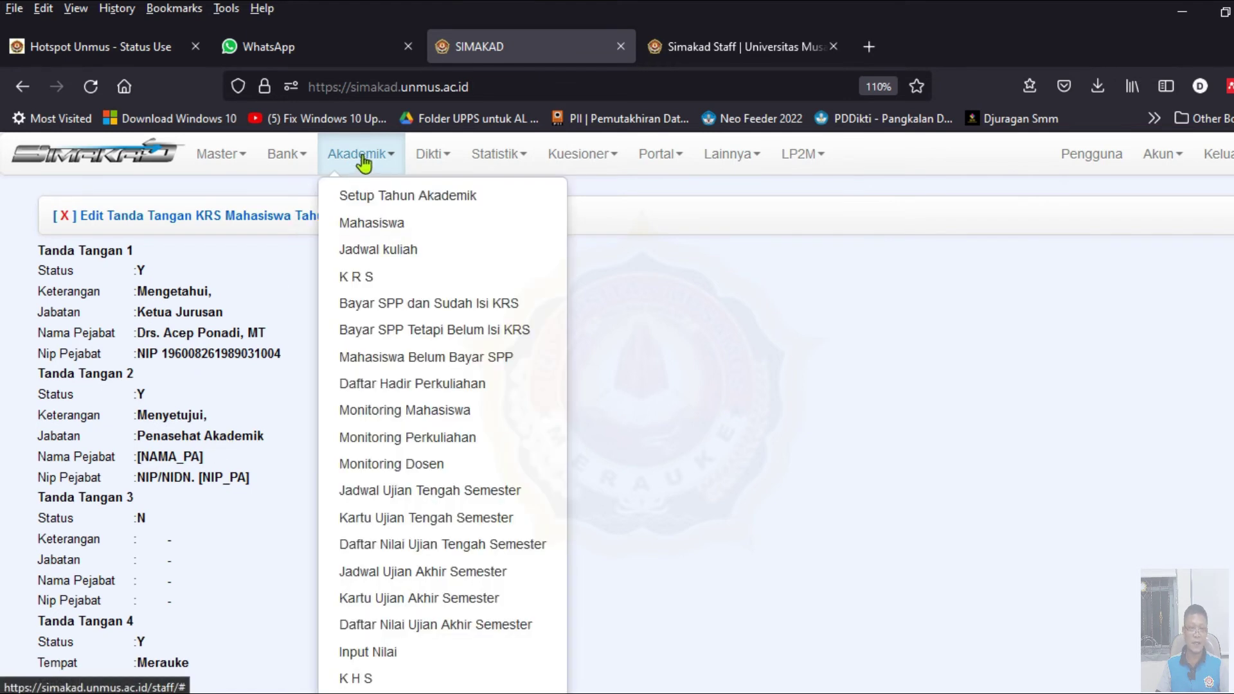
click(381, 276)
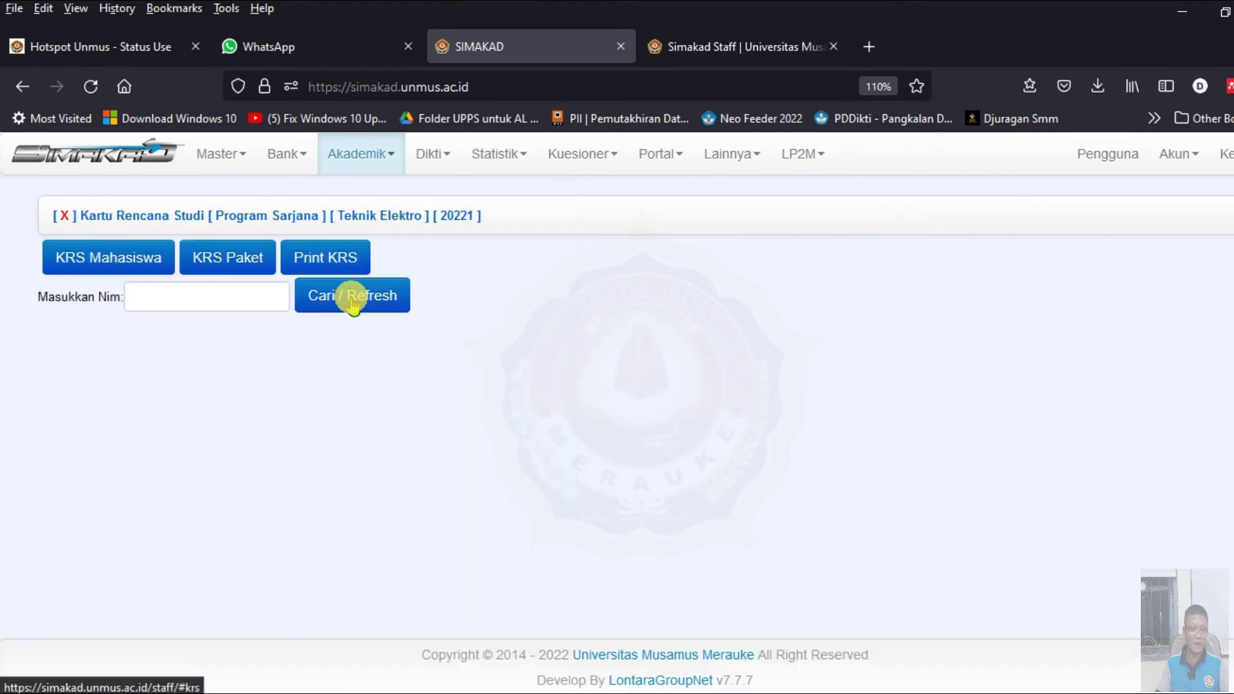
click(168, 296)
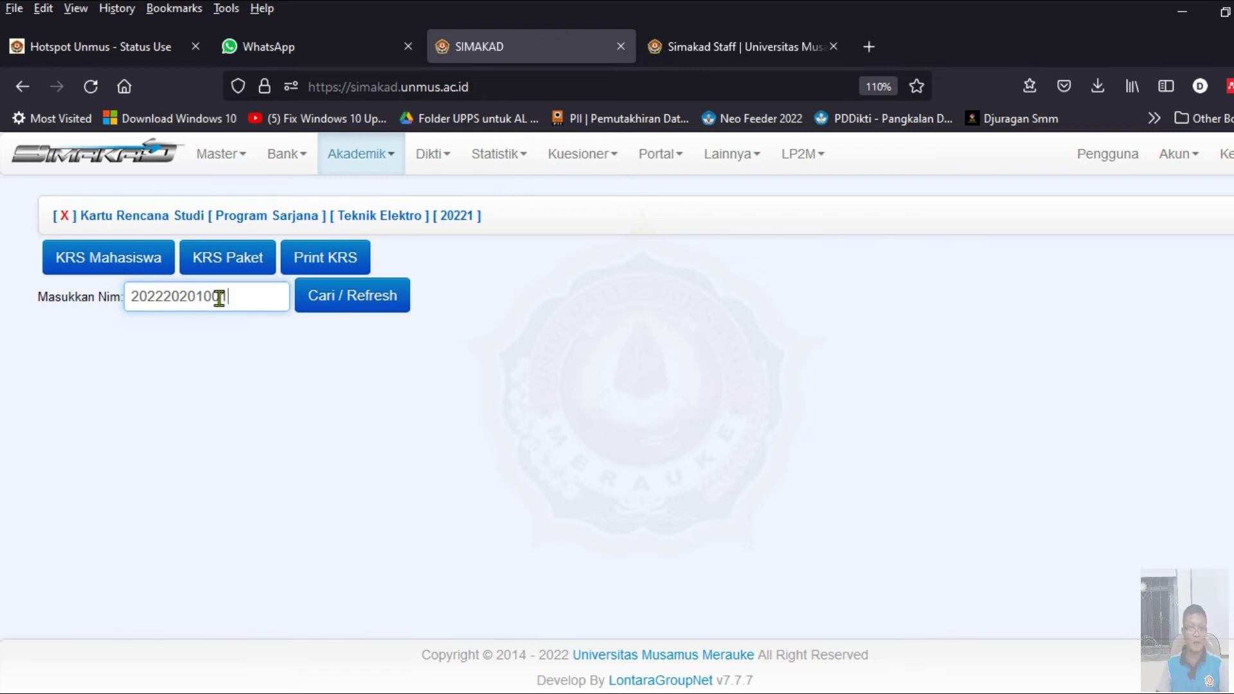
click(353, 301)
double_click(246, 295)
key(ctrl+c)
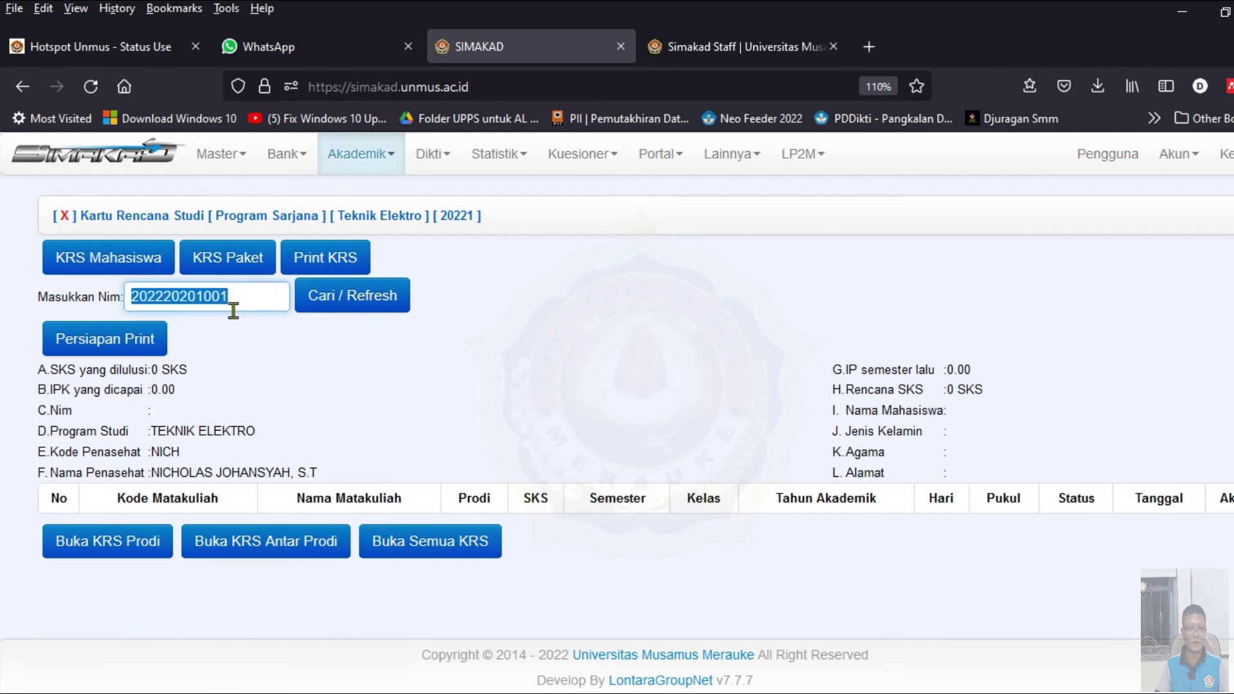
- In Print KRS, search the same NIM and generate the Persiapan Print preview
click(333, 259)
click(276, 297)
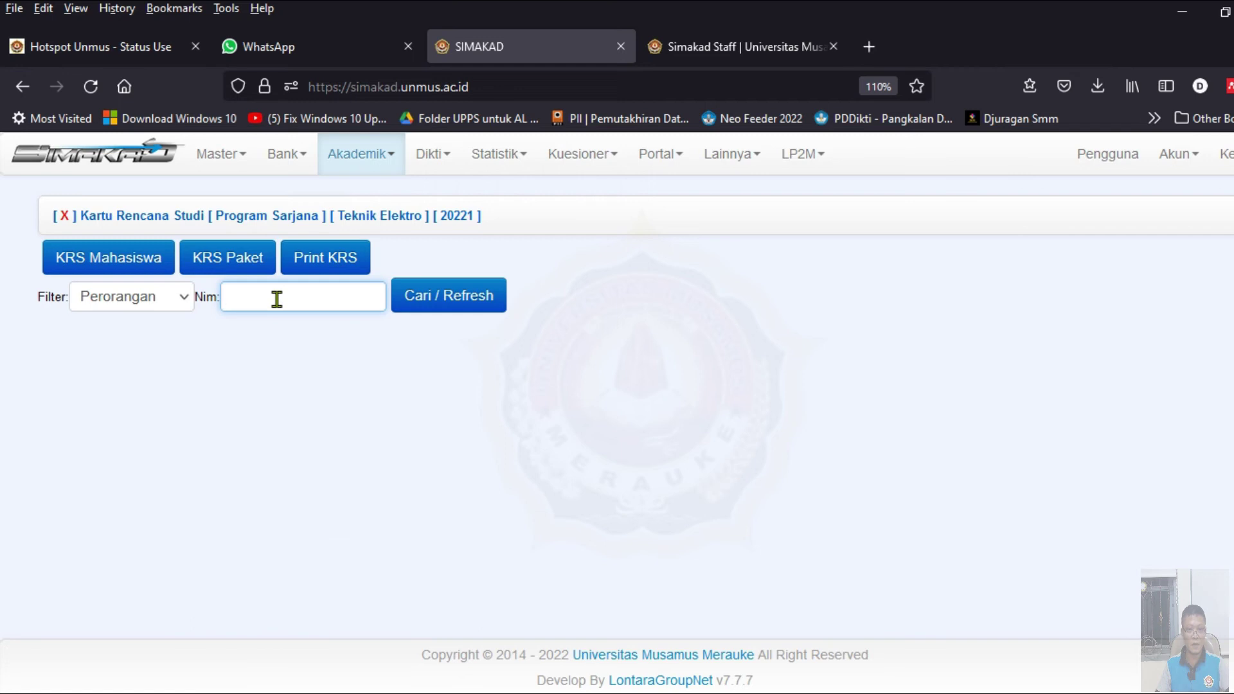
key(ctrl+v)
click(471, 303)
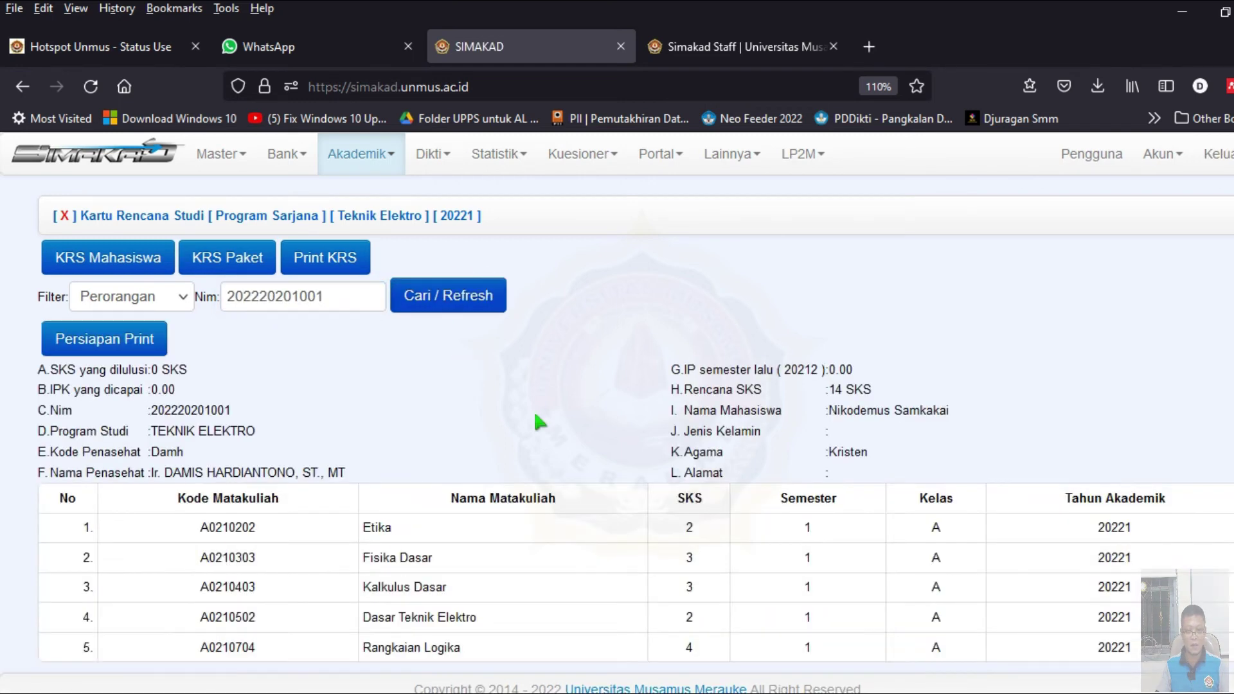
scroll(527, 408, down, 1)
scroll(528, 412, down, 1)
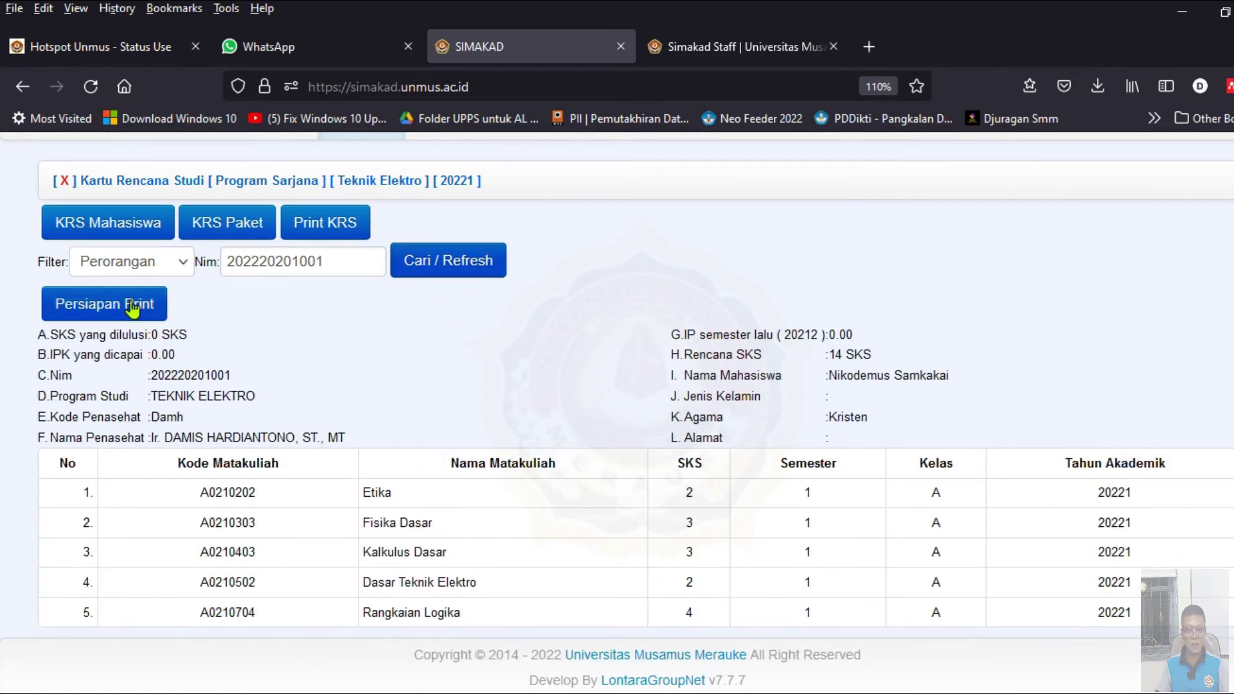
click(102, 303)
scroll(485, 399, down, 5)
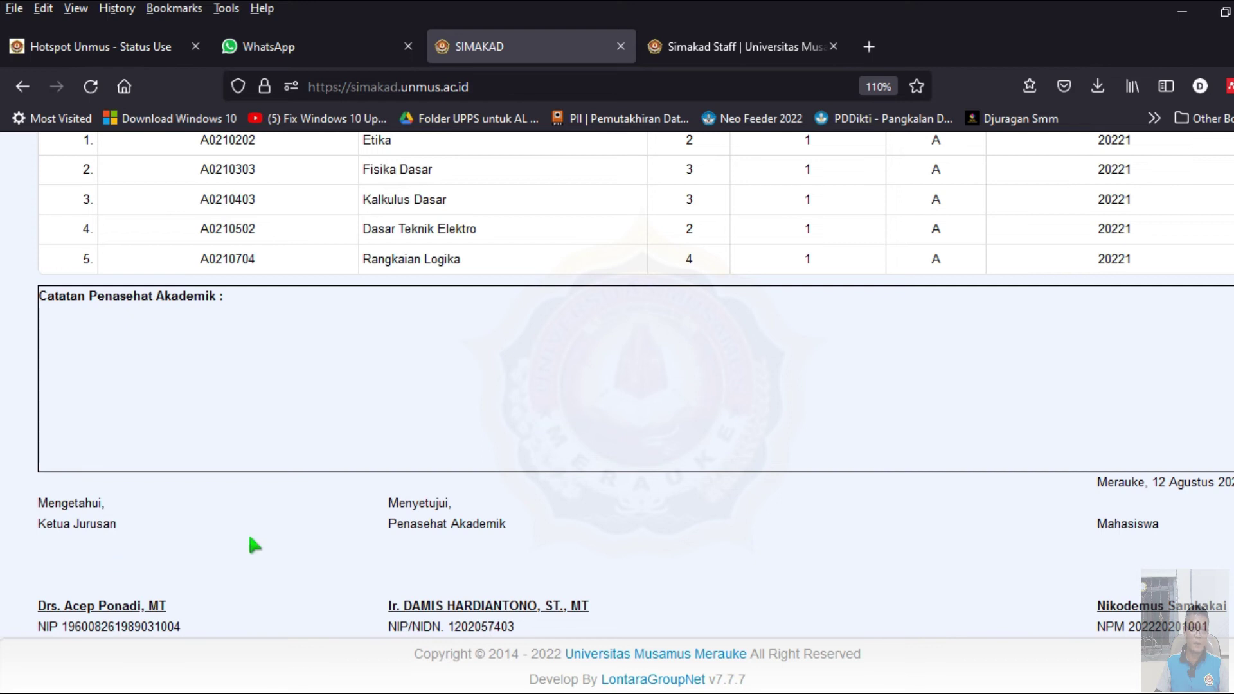
scroll(607, 540, up, 5)
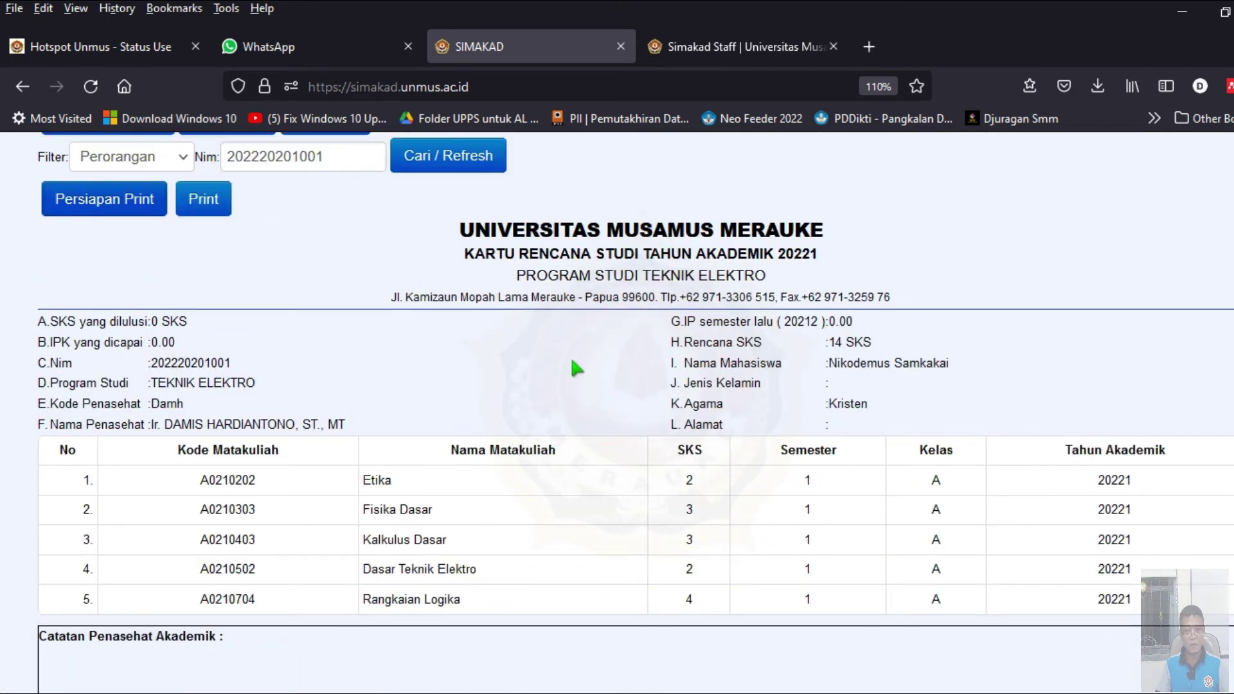
scroll(435, 408, up, 2)
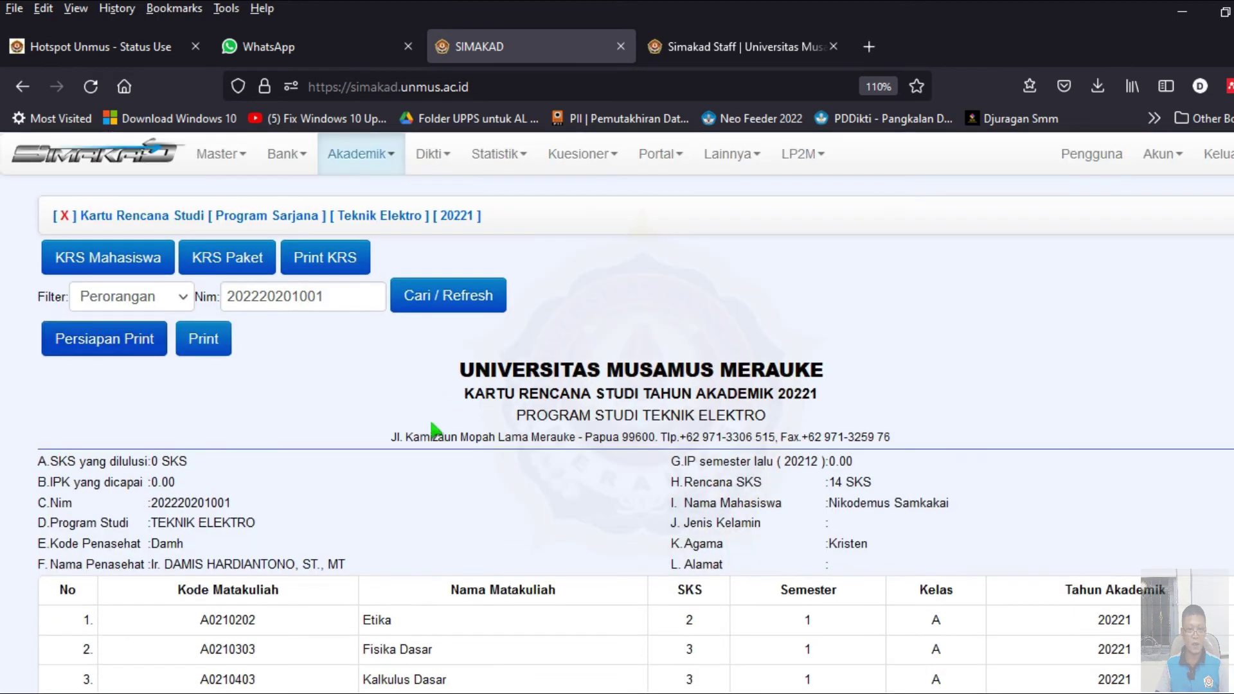
- Review the print preview's course list and signature block
click(356, 158)
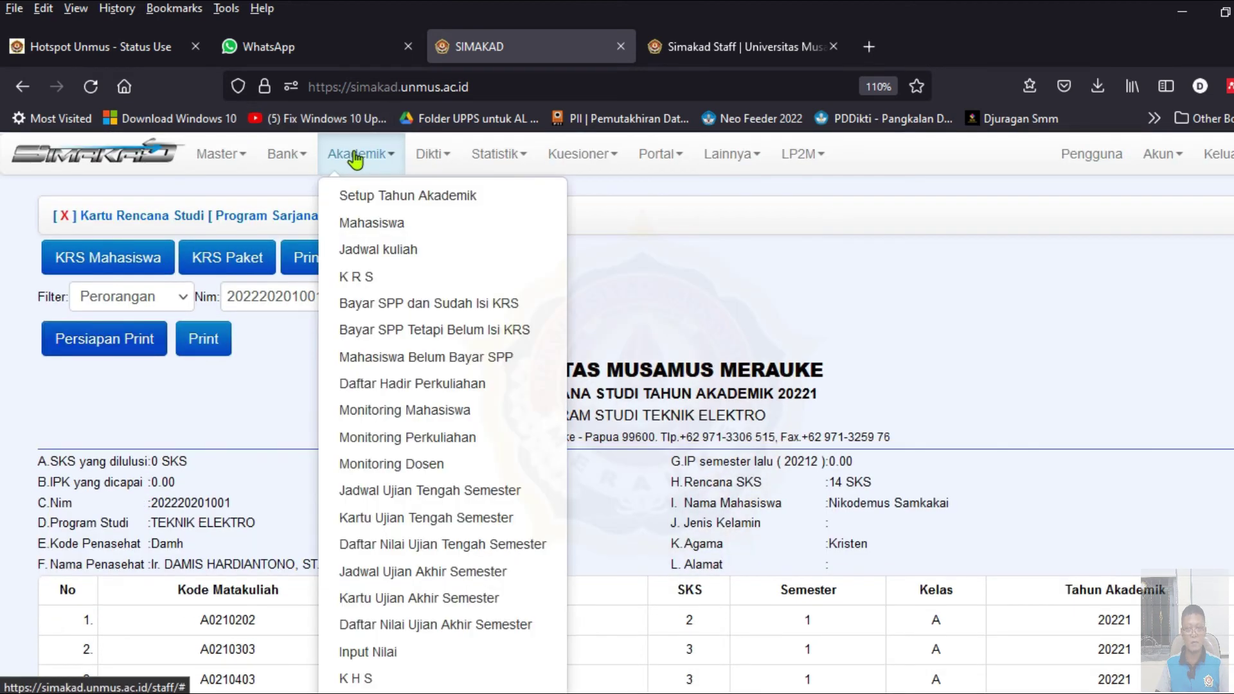
click(582, 154)
click(974, 256)
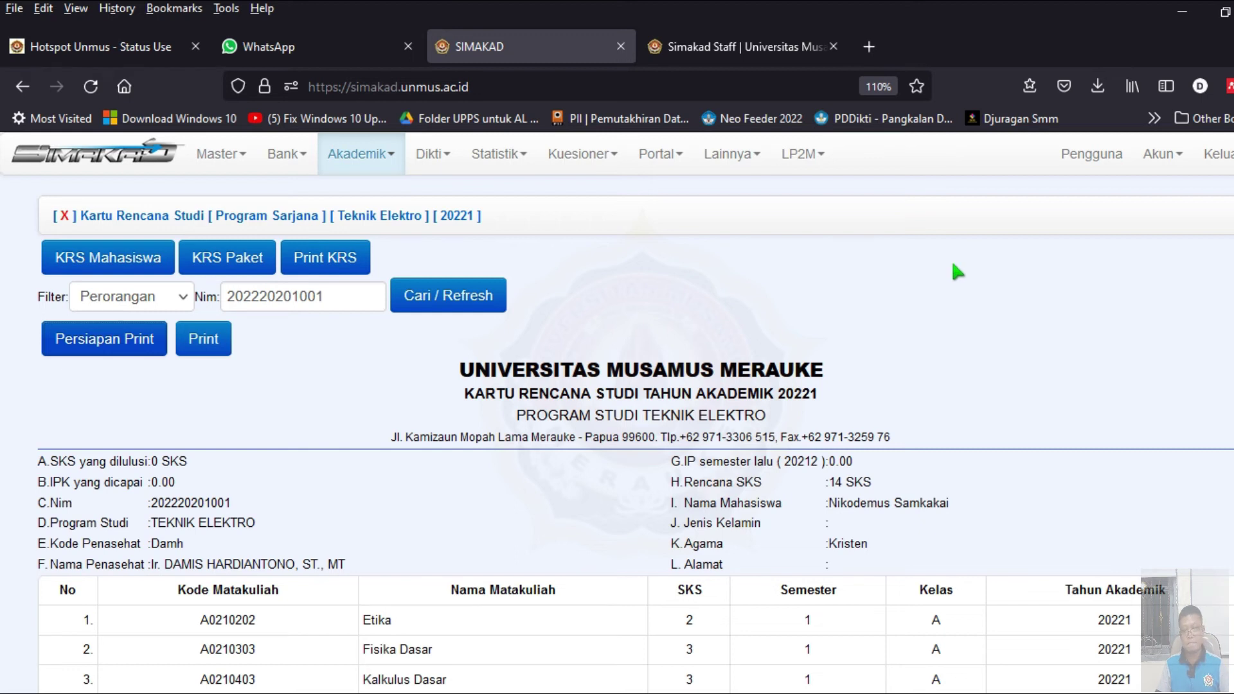
scroll(904, 278, down, 8)
scroll(809, 330, up, 8)
scroll(684, 261, down, 8)
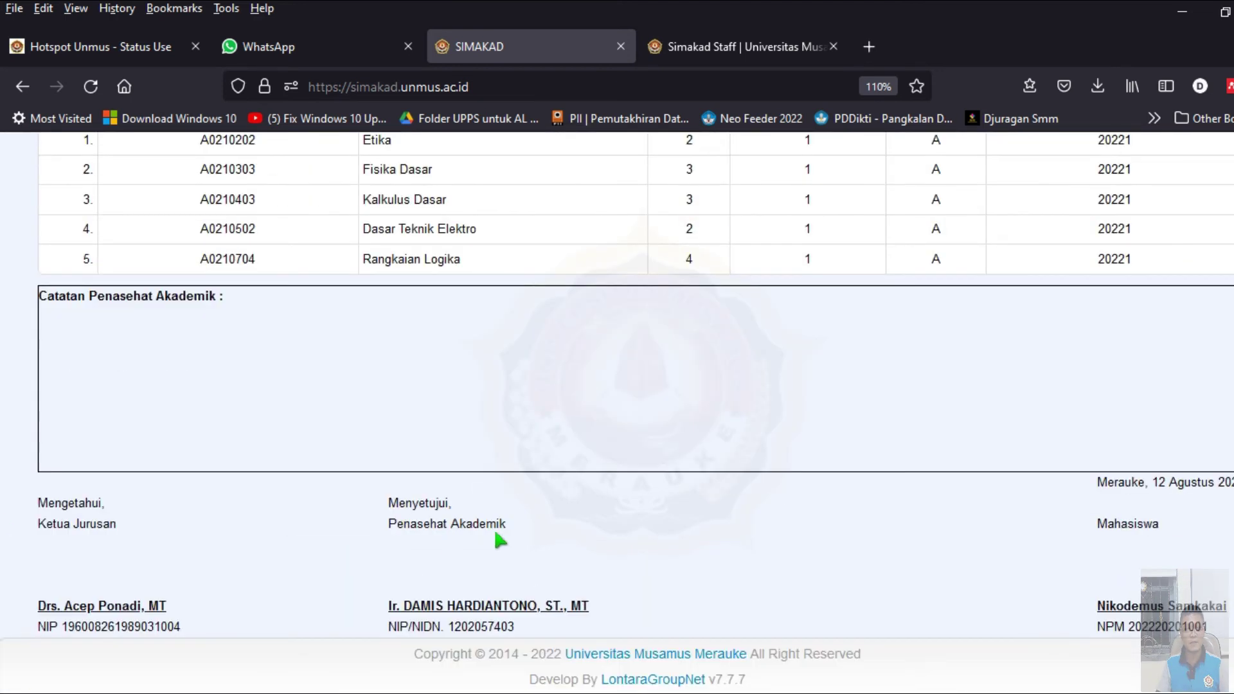
scroll(678, 561, up, 8)
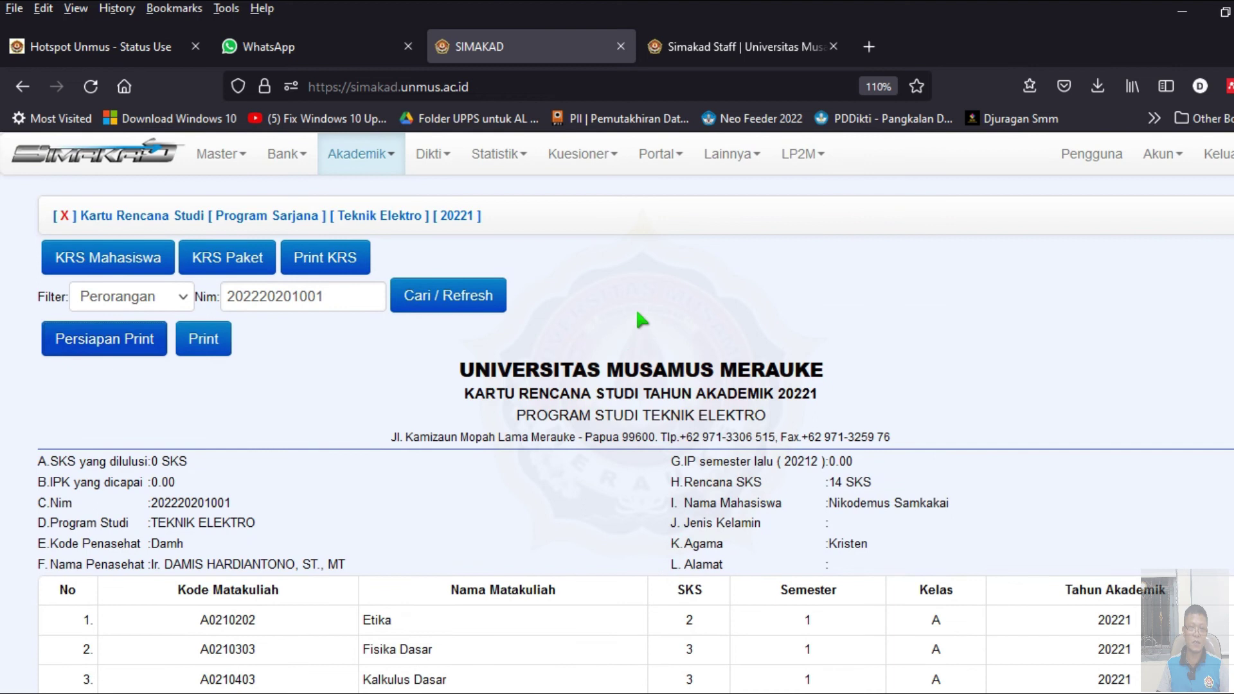
scroll(405, 296, up, 4)
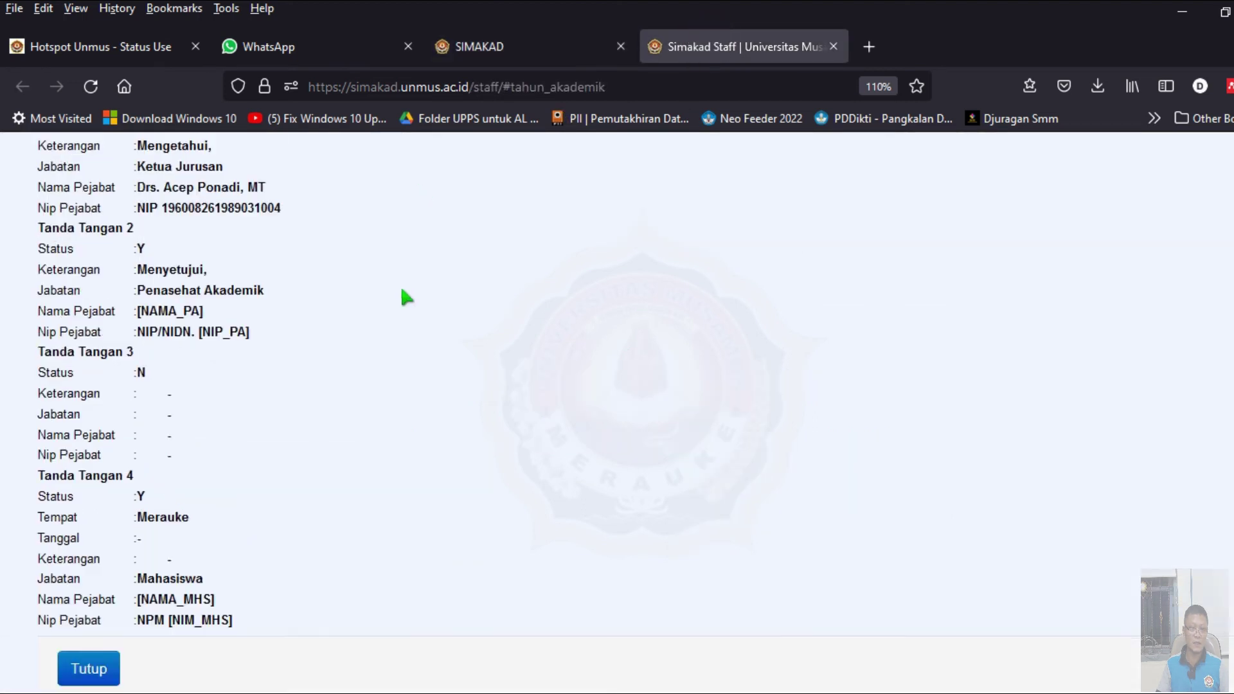
- Review the 20221 signature settings in Setup Tahun Akademik, close them, and return to the KRS preview
click(360, 155)
click(383, 197)
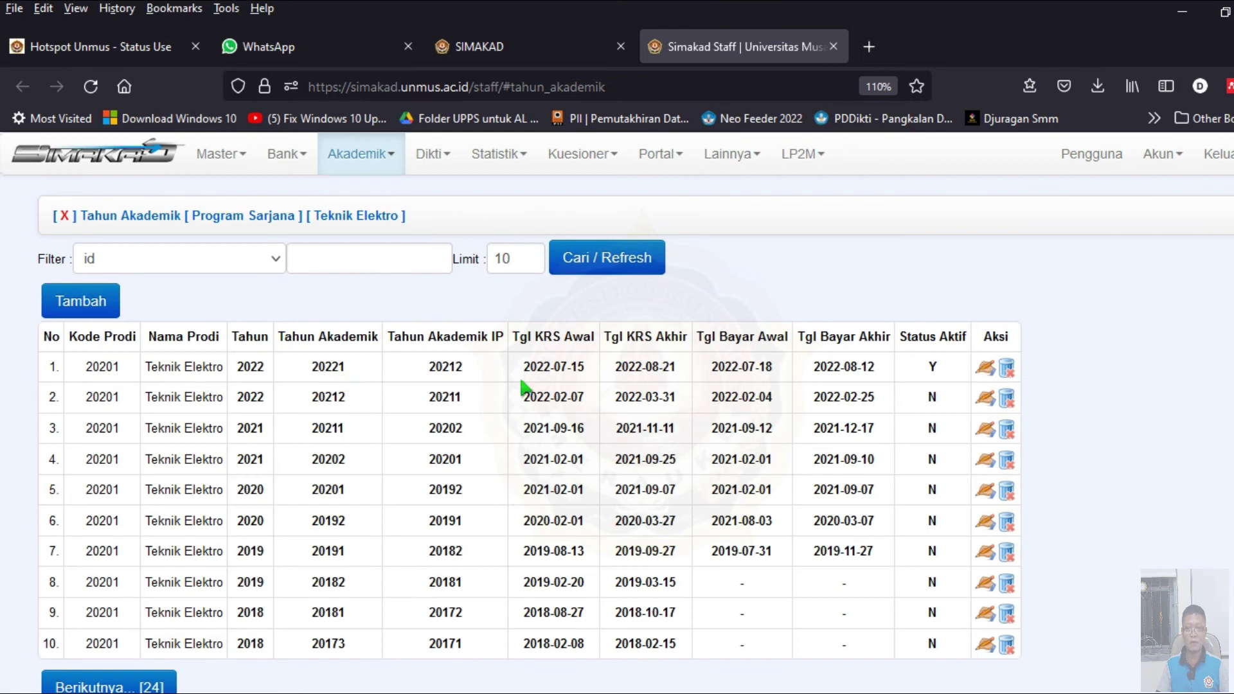
click(983, 373)
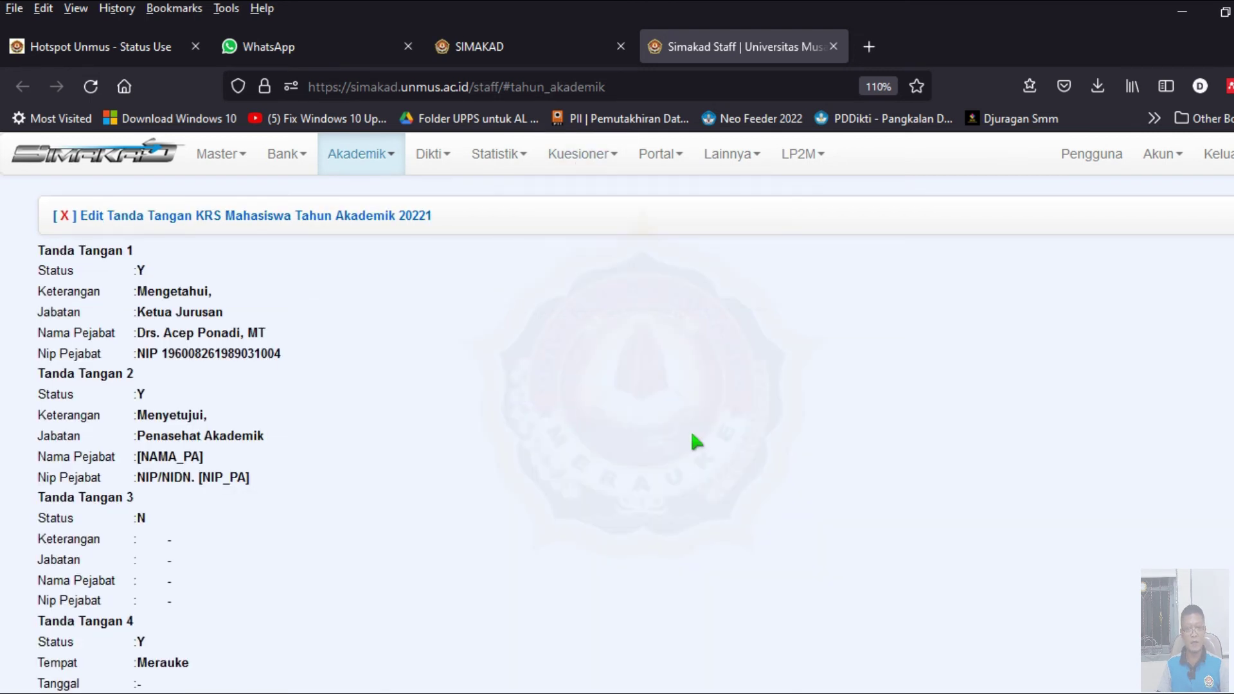
scroll(387, 346, down, 3)
click(87, 607)
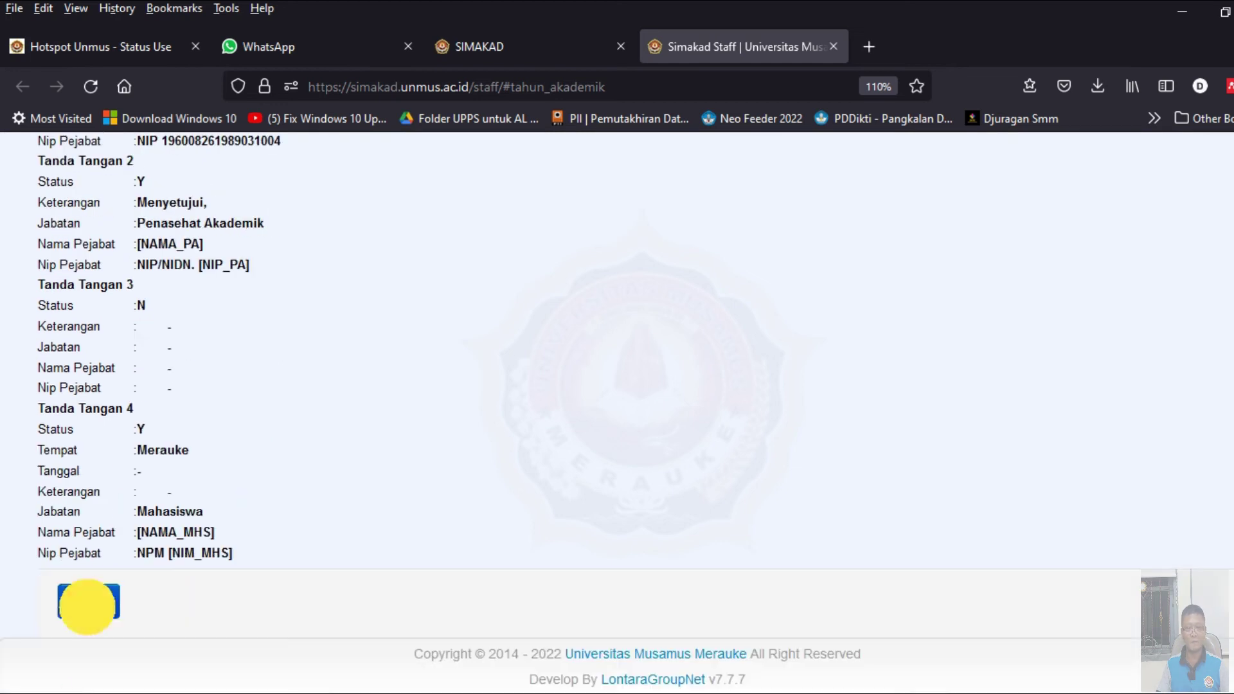
scroll(534, 373, up, 2)
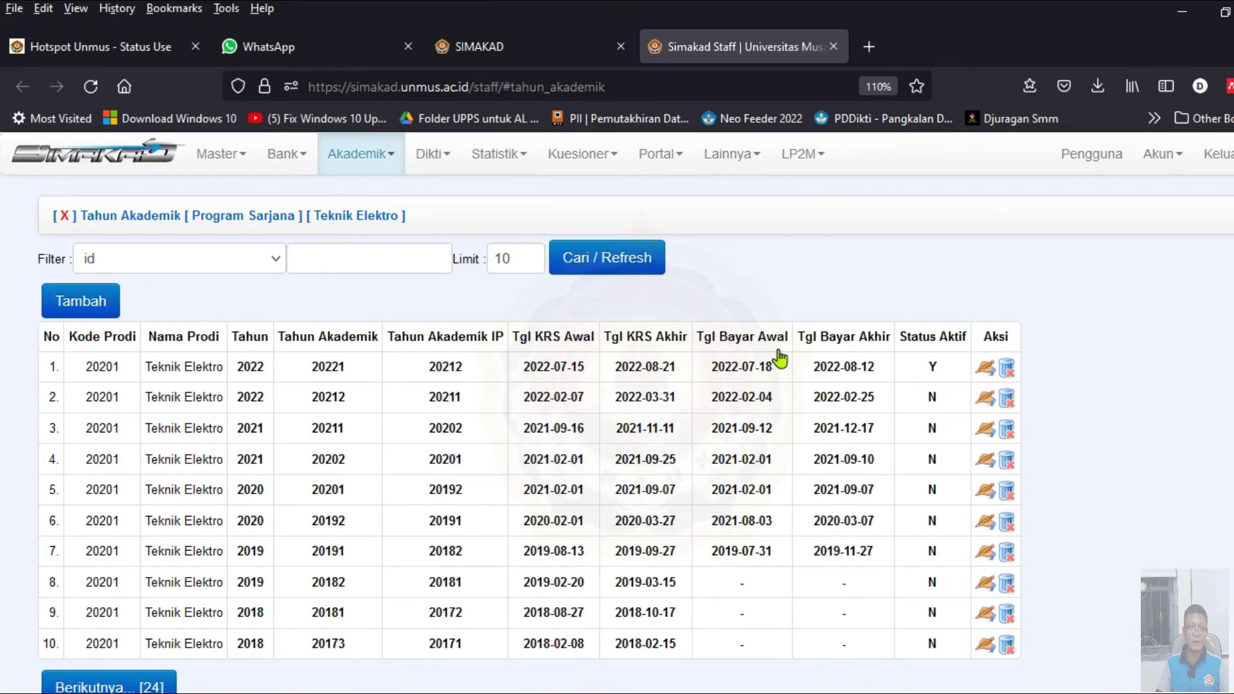
click(479, 46)
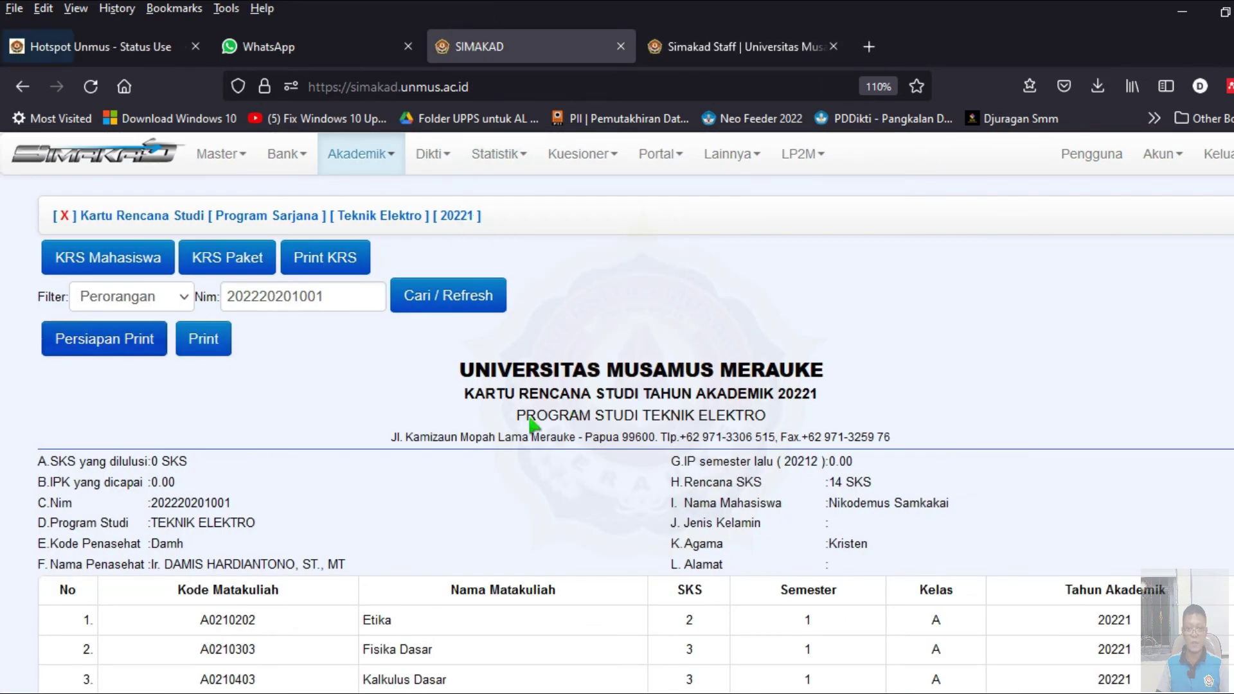
scroll(547, 405, down, 8)
scroll(566, 405, up, 8)
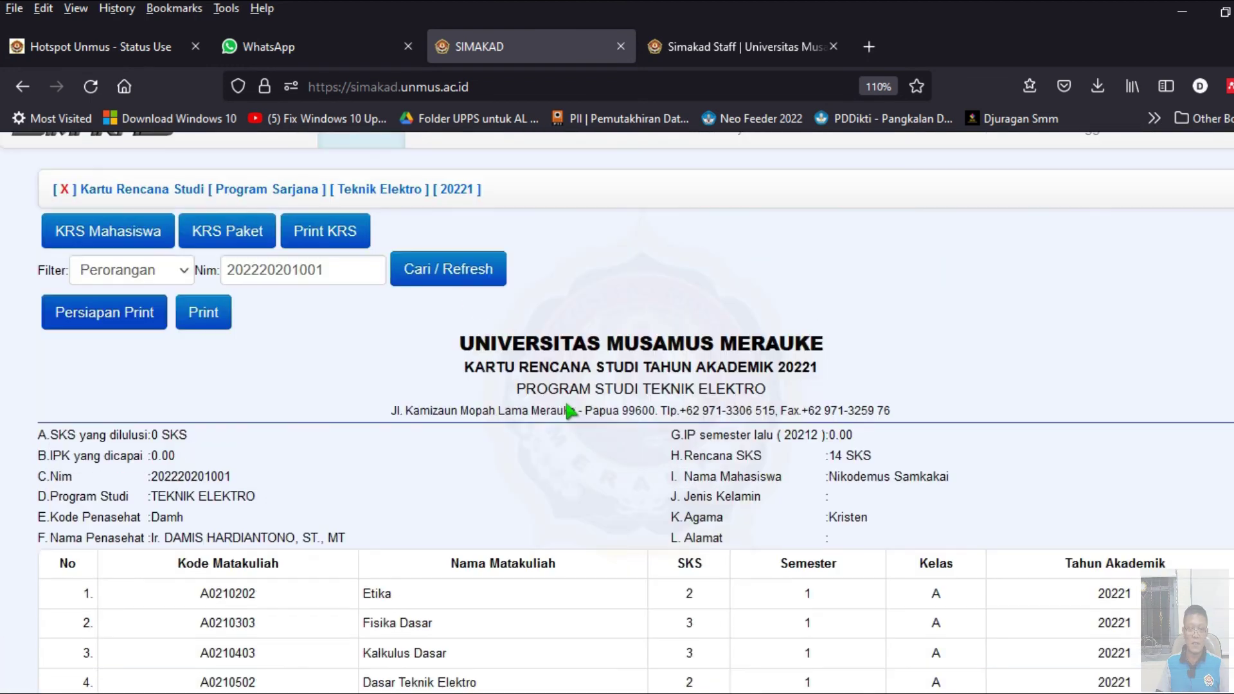
scroll(492, 476, down, 5)
scroll(493, 478, up, 5)
scroll(572, 414, down, 2)
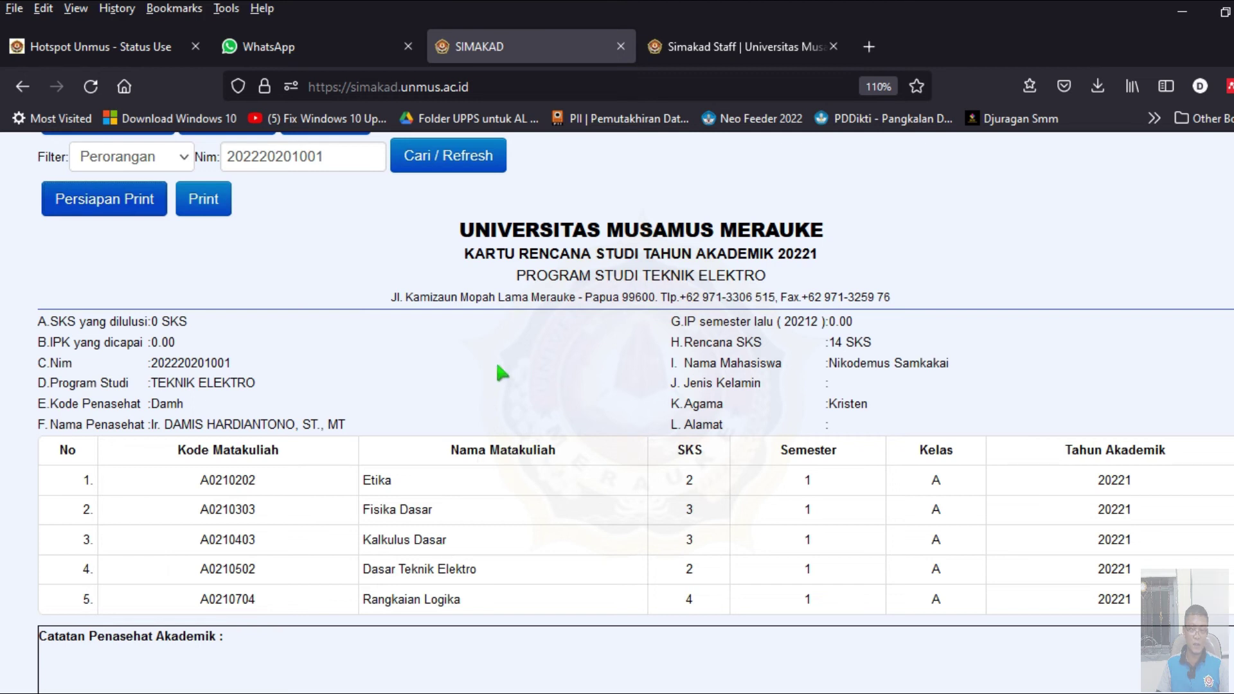
scroll(488, 357, down, 5)
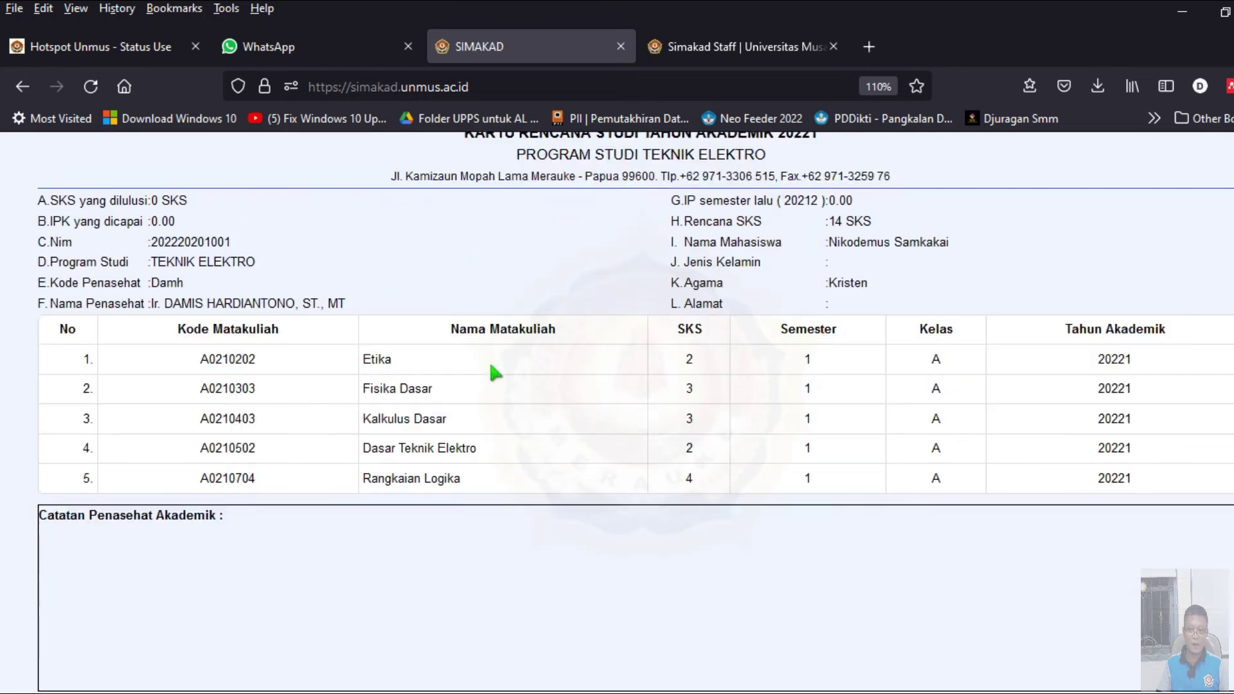
scroll(487, 360, up, 5)
scroll(492, 372, up, 1)
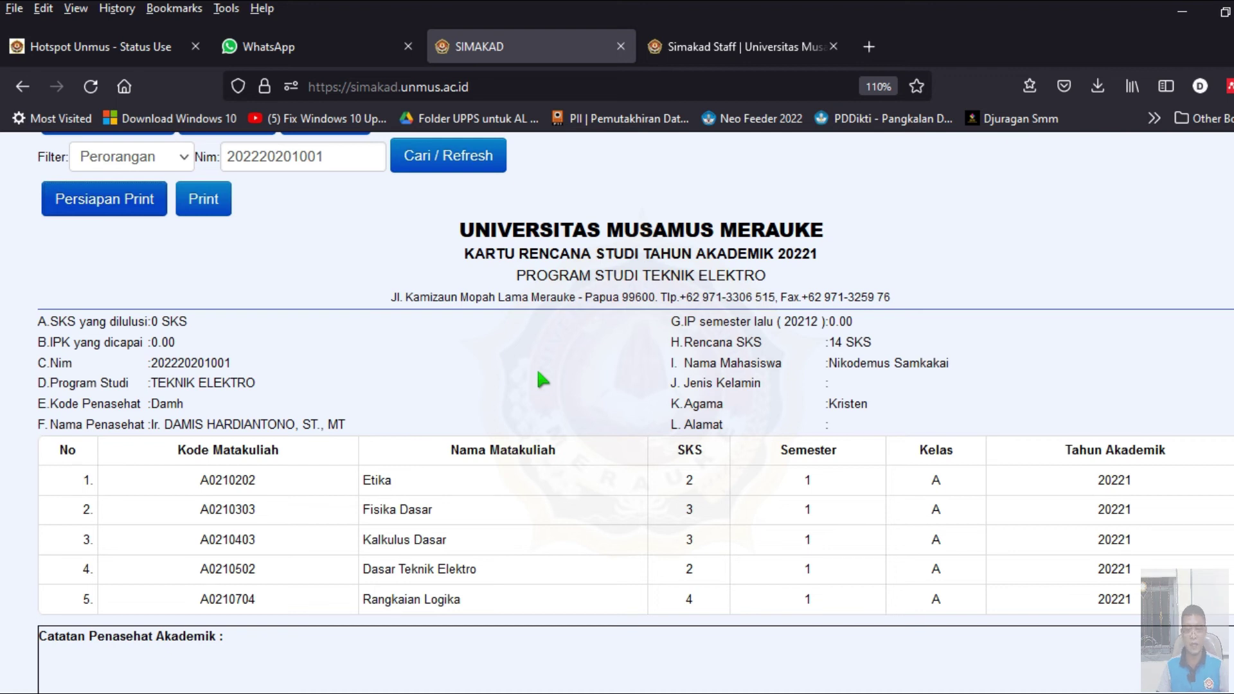
scroll(538, 372, down, 5)
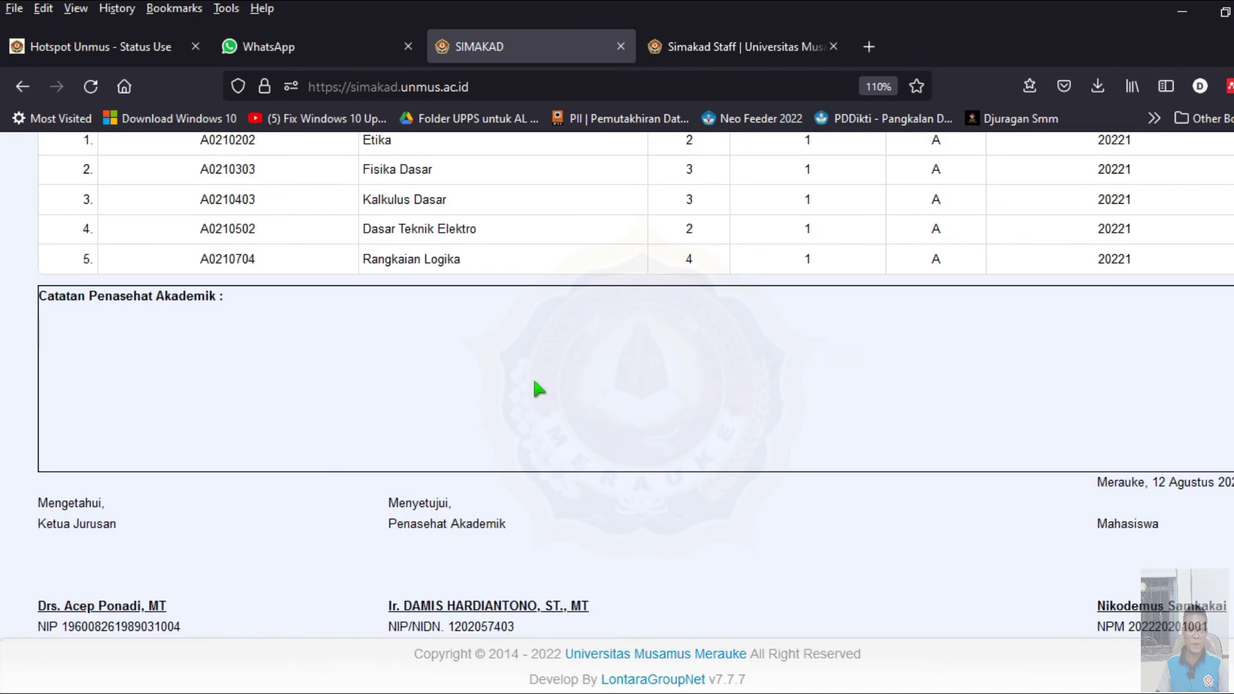
scroll(535, 382, up, 7)
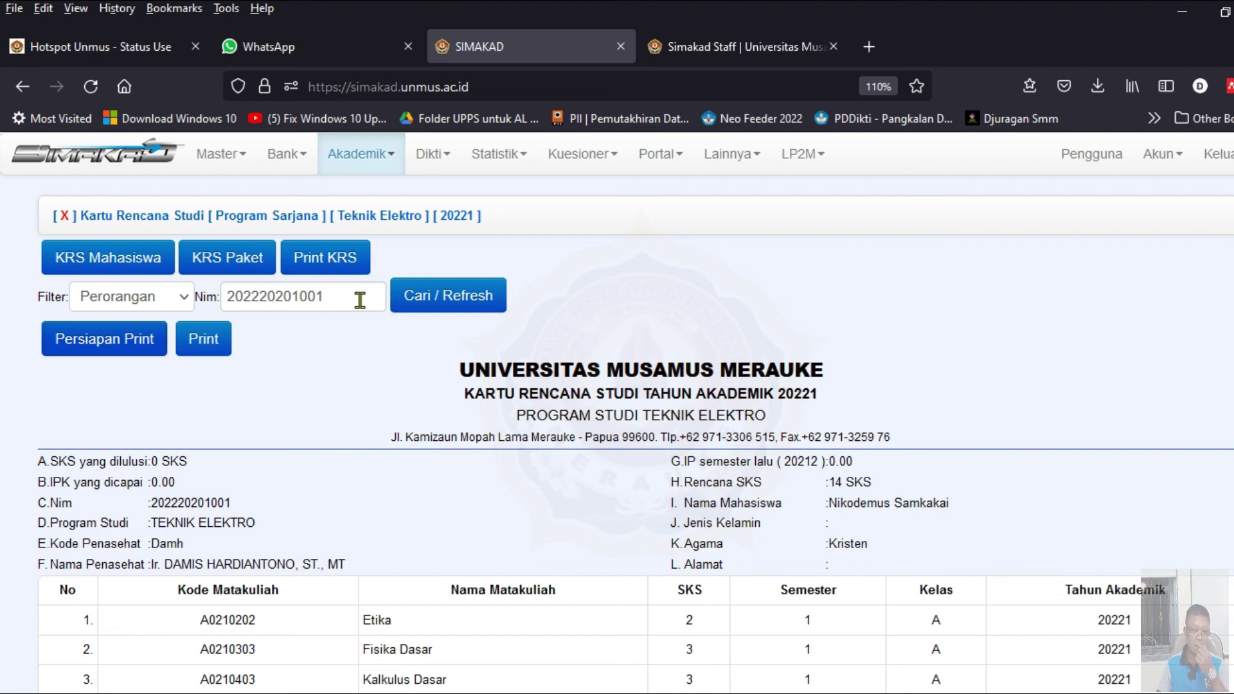
scroll(417, 378, down, 2)
scroll(417, 378, down, 4)
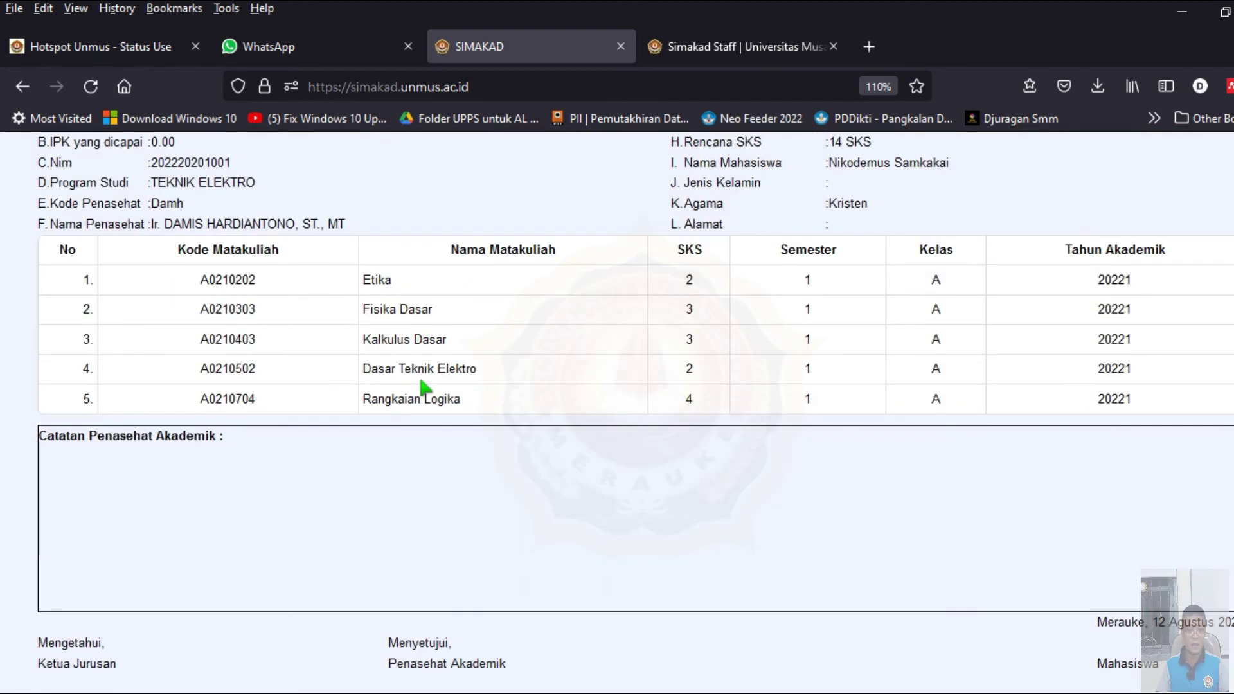
scroll(441, 399, down, 2)
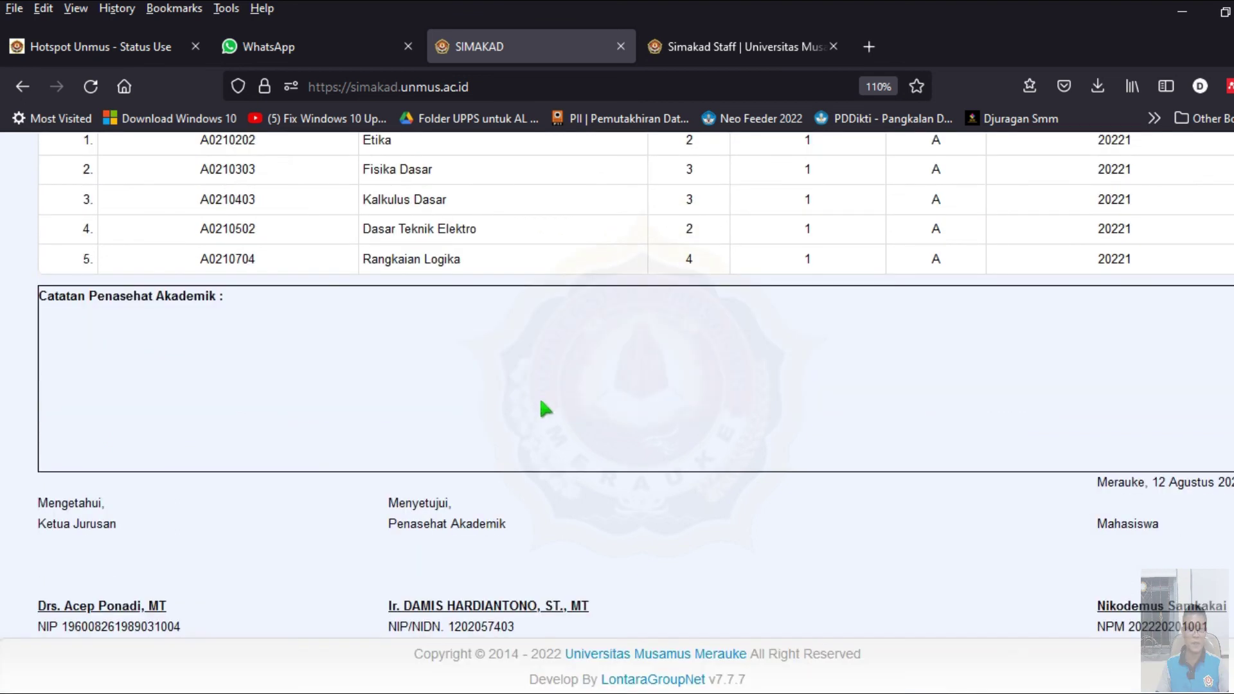
scroll(542, 402, up, 8)
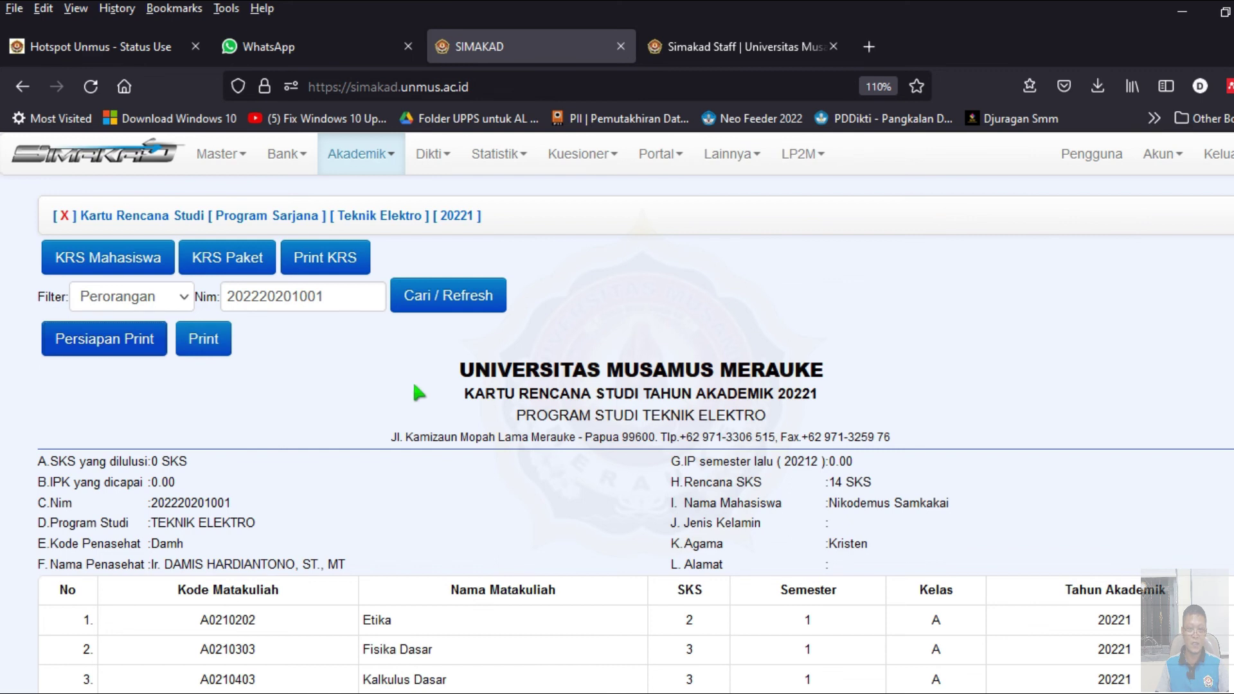
scroll(428, 389, down, 7)
scroll(444, 388, up, 4)
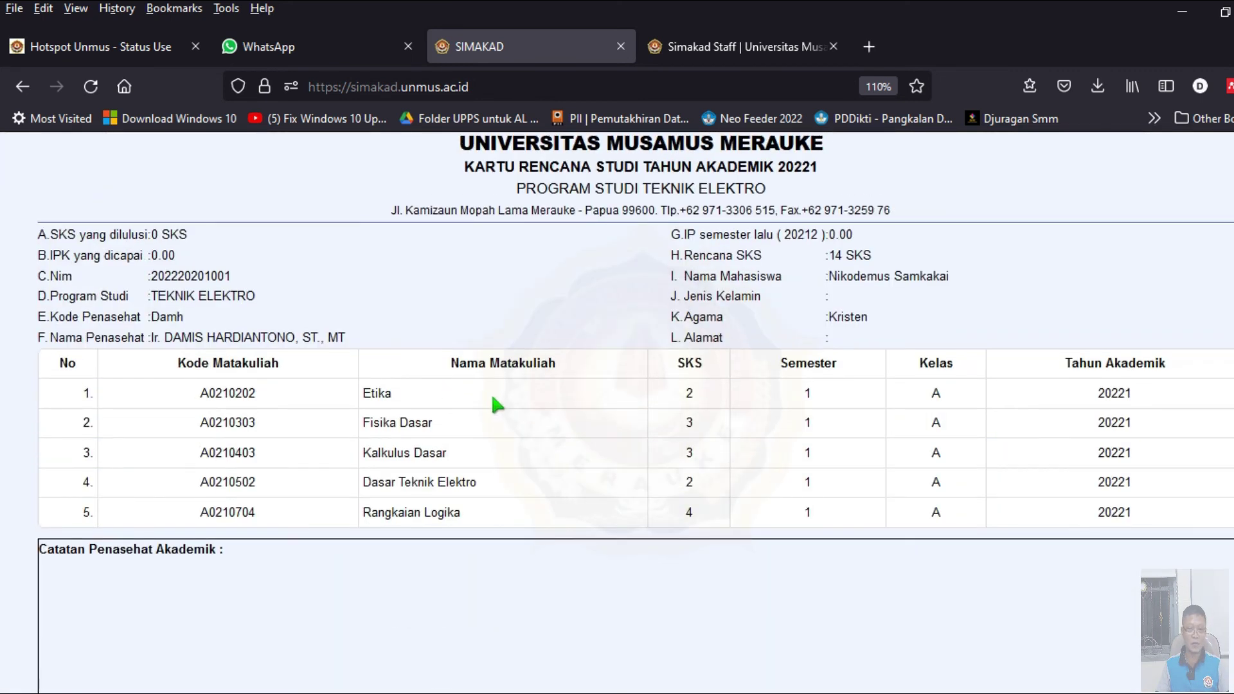
scroll(495, 404, up, 2)
scroll(499, 416, up, 2)
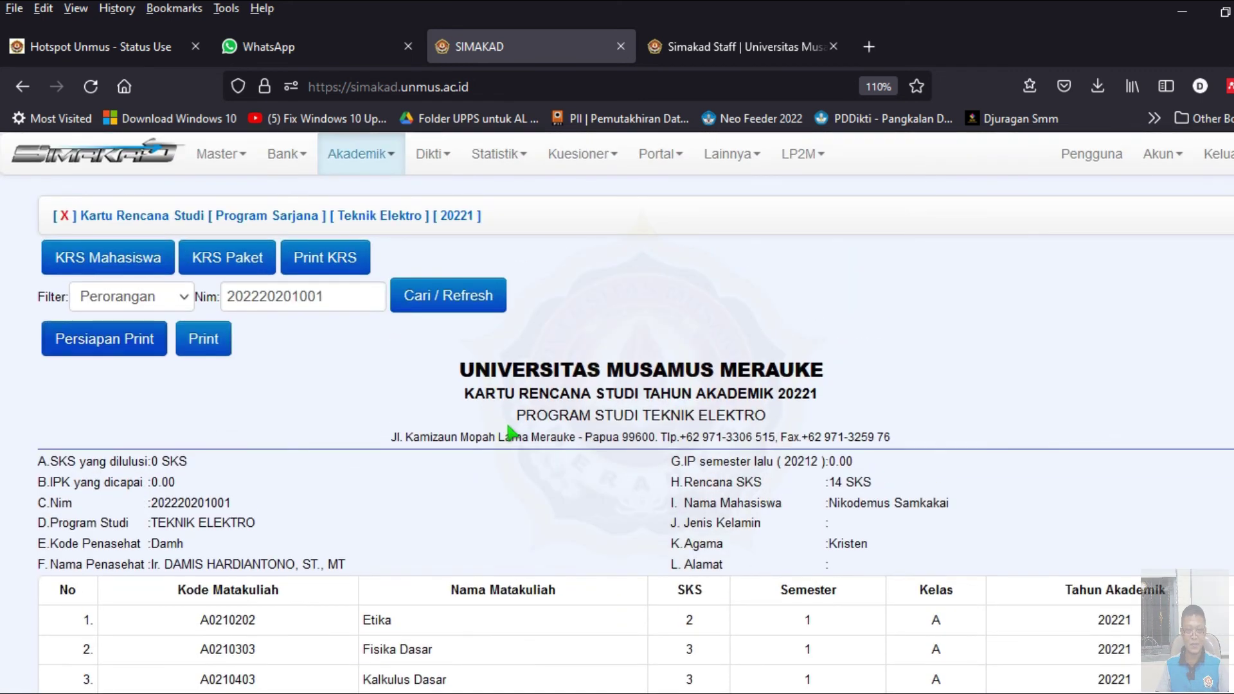
scroll(442, 441, down, 2)
scroll(376, 435, up, 2)
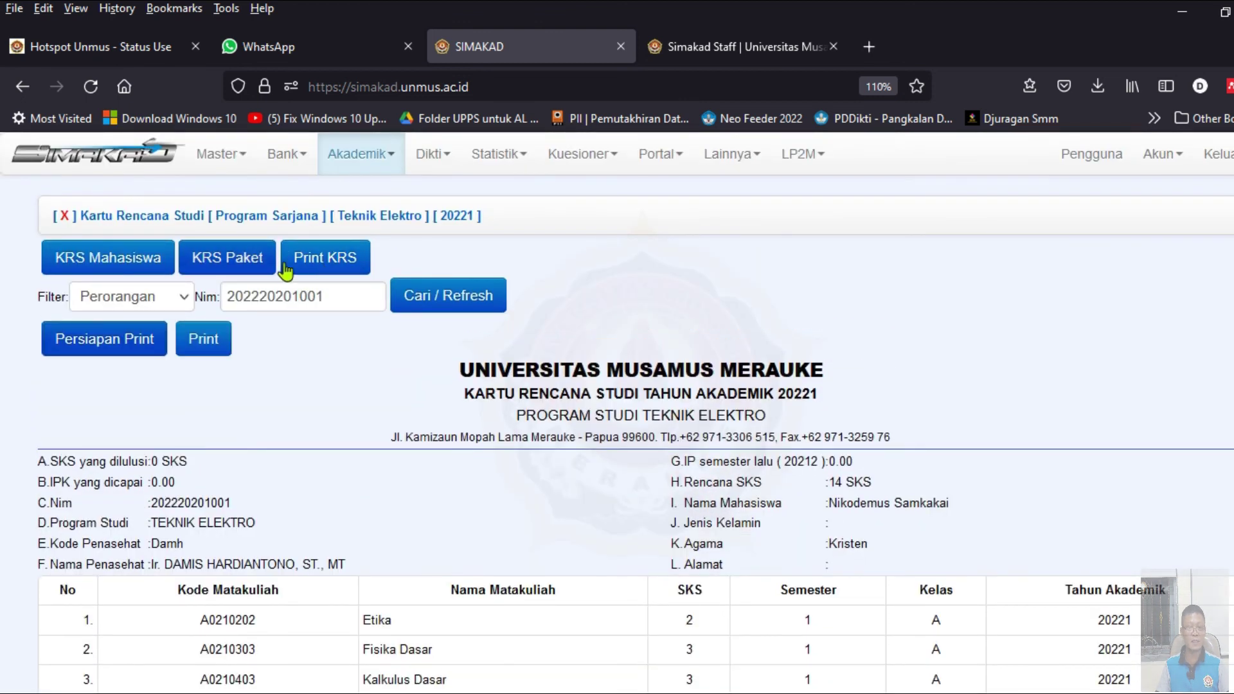
double_click(335, 290)
key(ctrl+c)
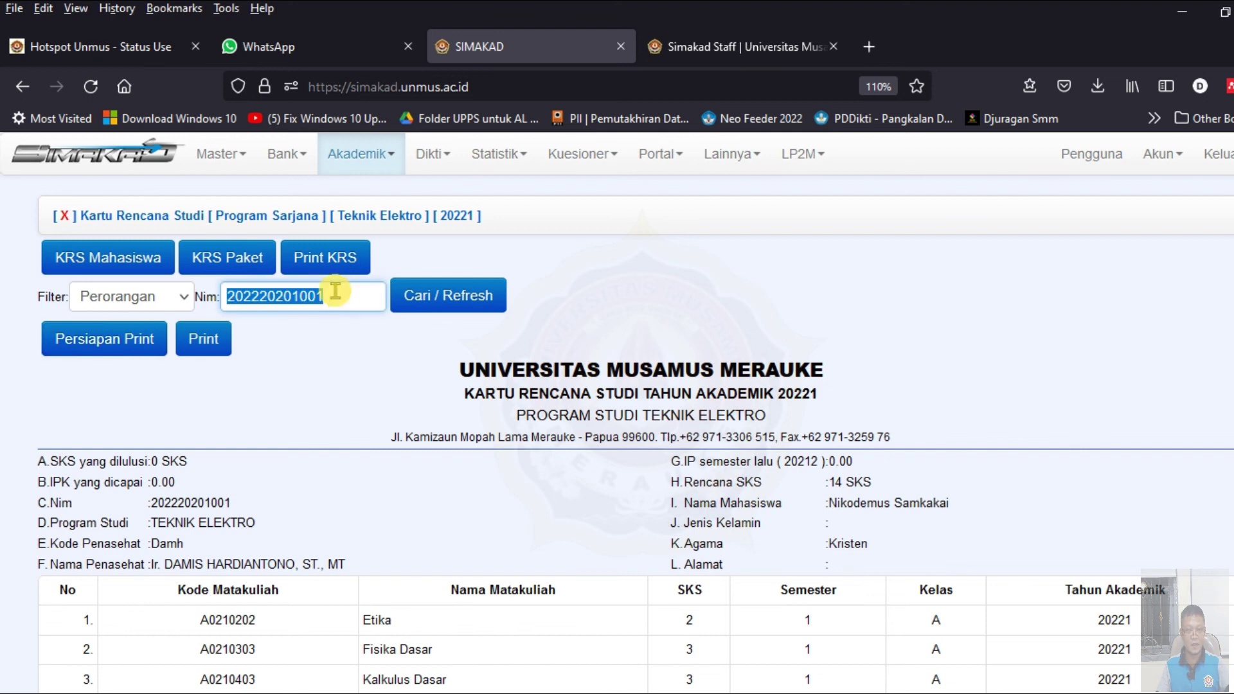
- Load the student's KRS by NIM in KRS Paket and delete it, confirming with OK
click(220, 257)
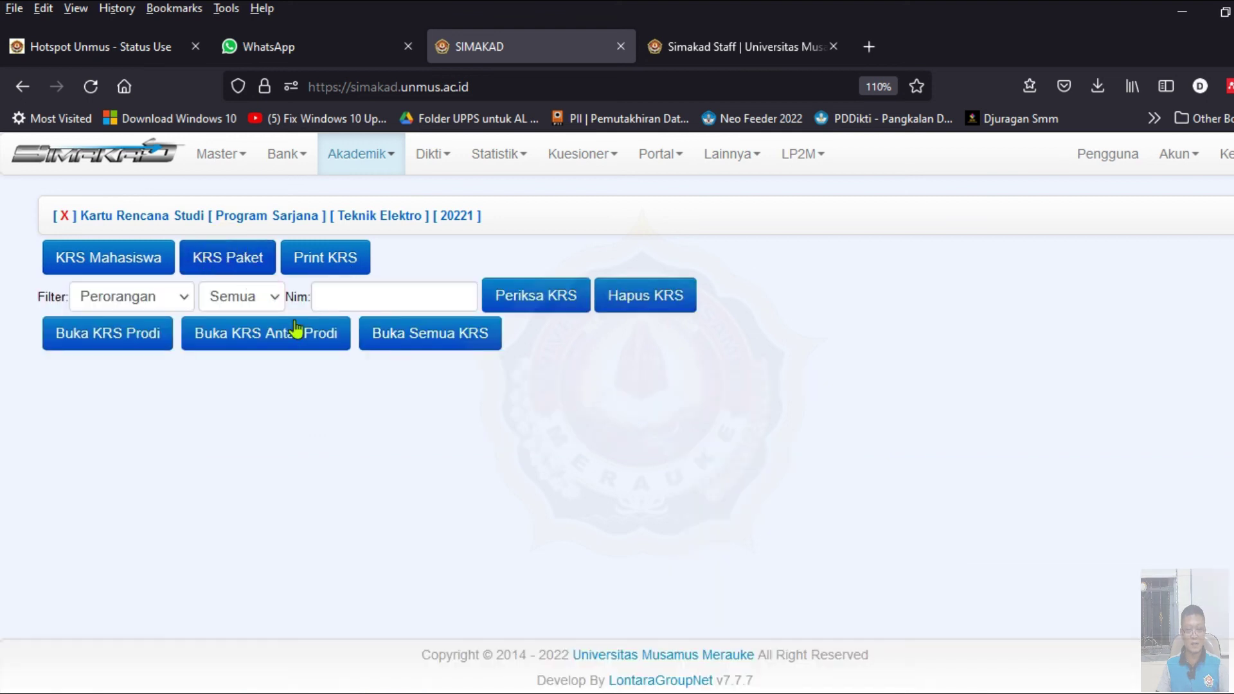
click(399, 288)
key(ctrl+v)
click(533, 297)
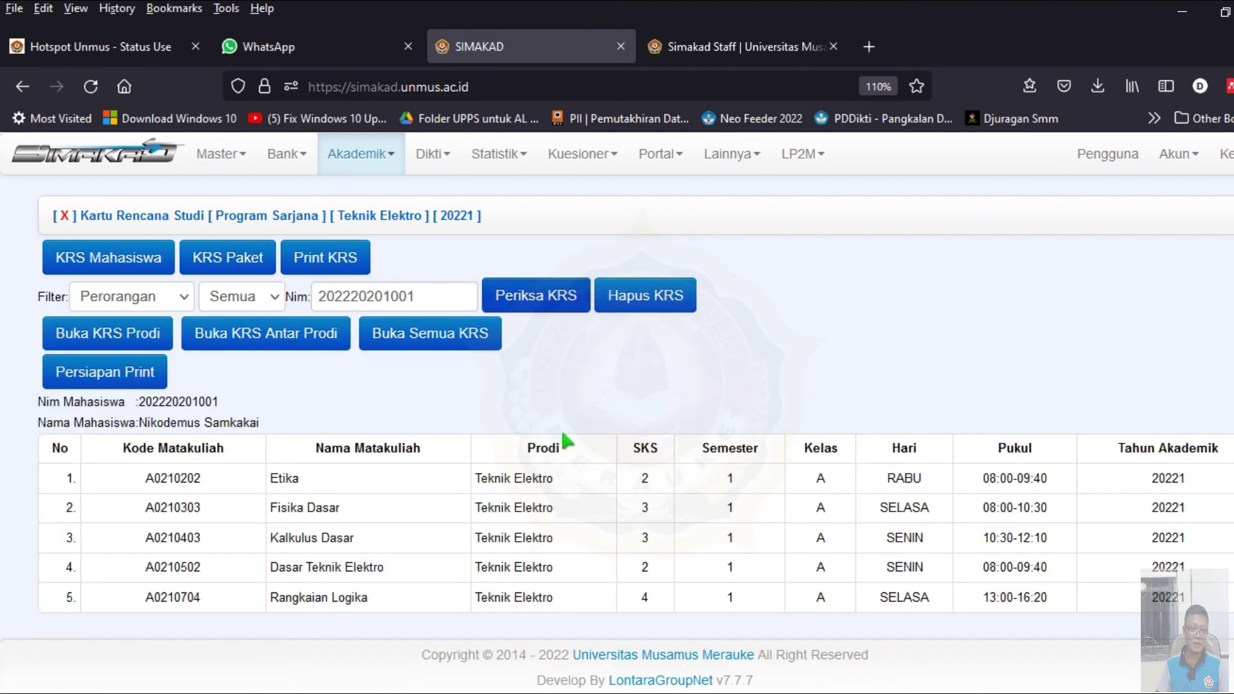
click(665, 302)
click(722, 446)
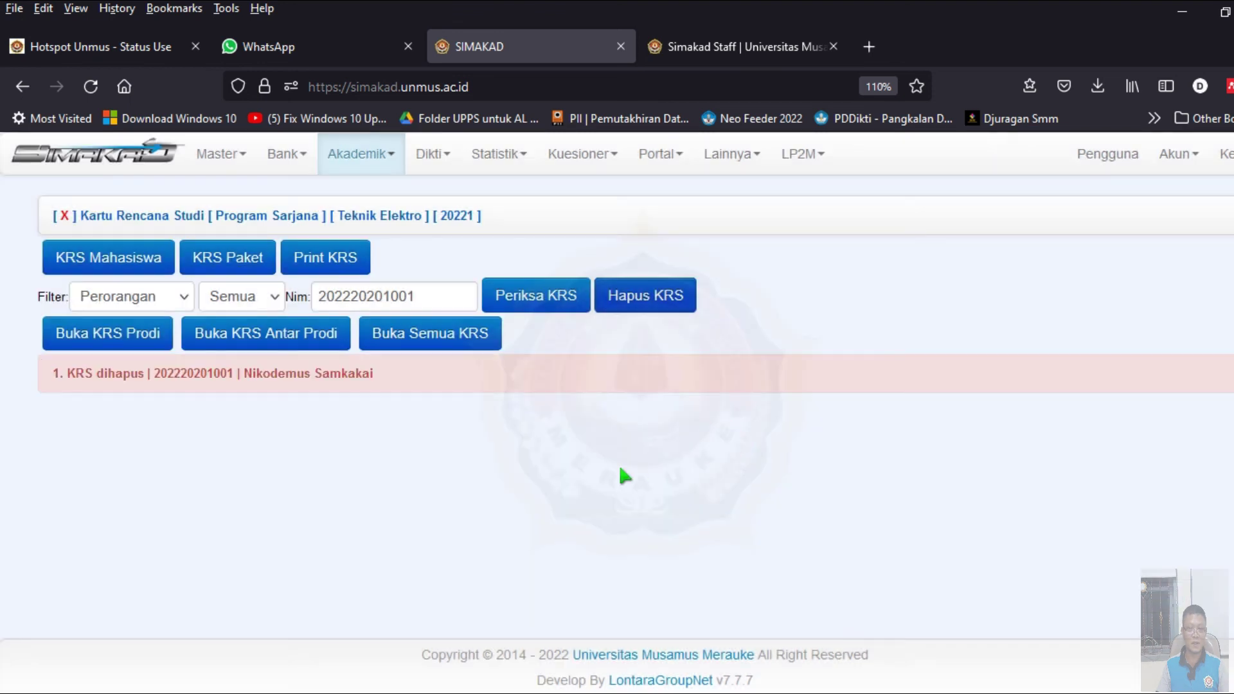
click(375, 166)
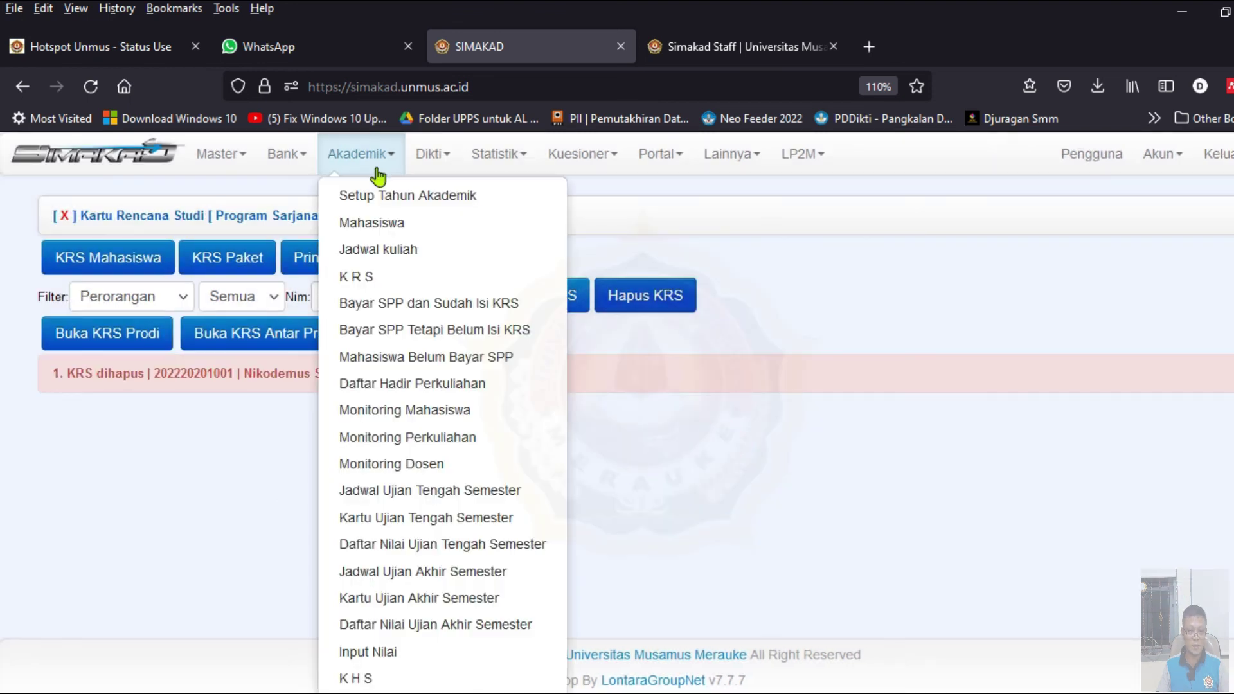
- Clear the Dosen PA on the first student's record in Data Mahasiswa and save it
click(386, 223)
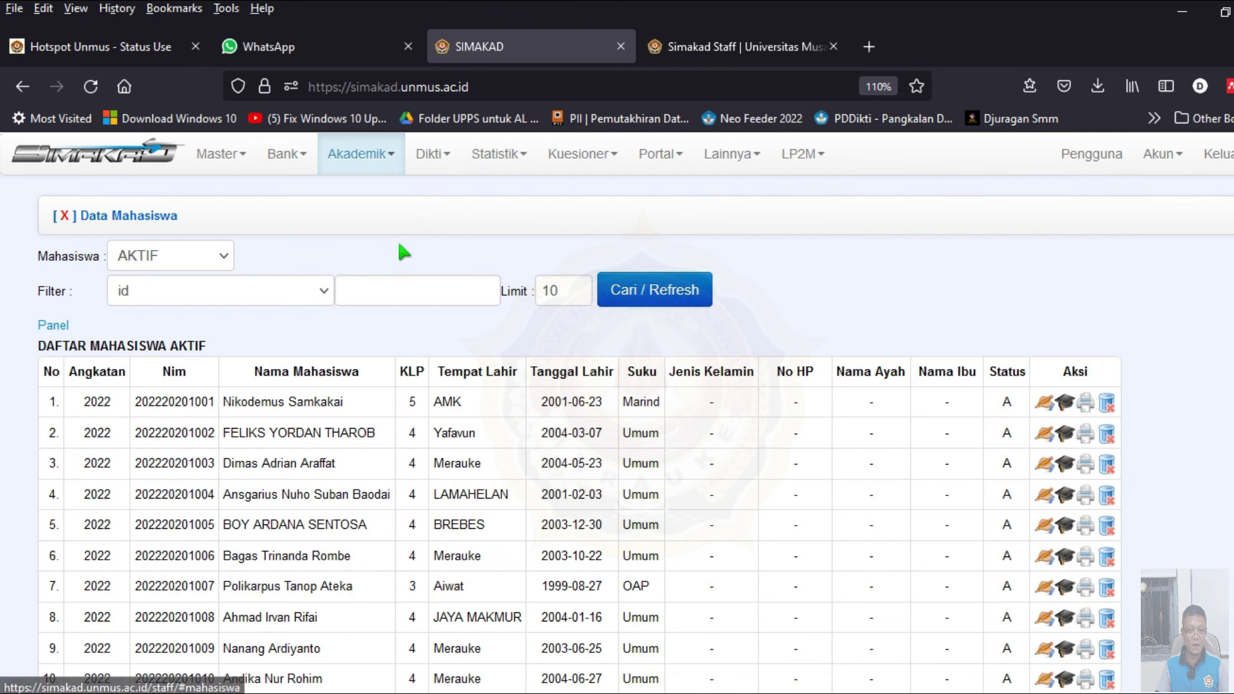
scroll(409, 276, down, 2)
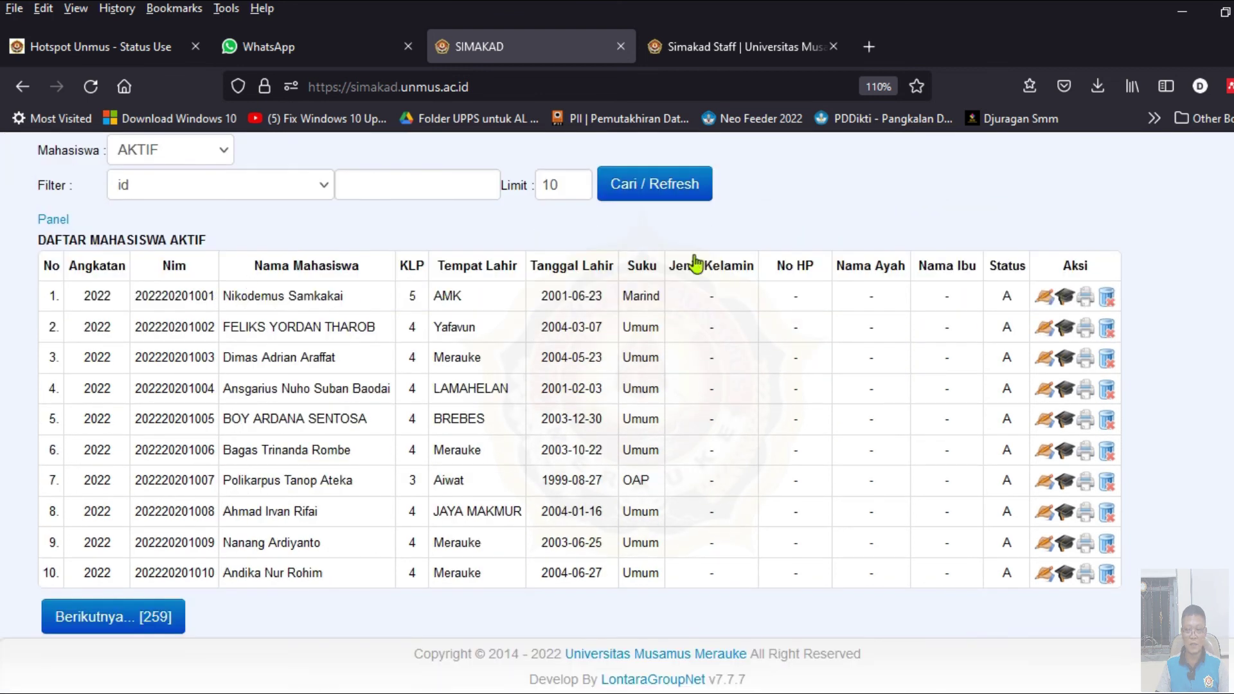
click(1043, 300)
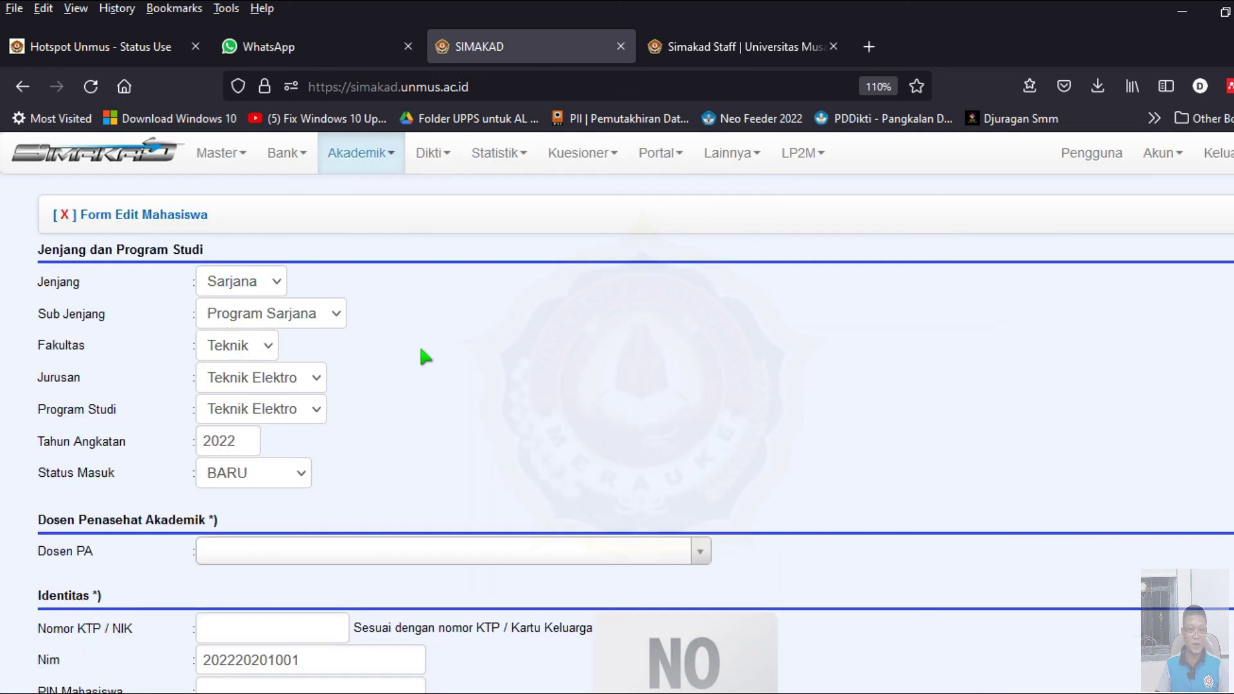
scroll(437, 365, down, 6)
scroll(631, 345, up, 3)
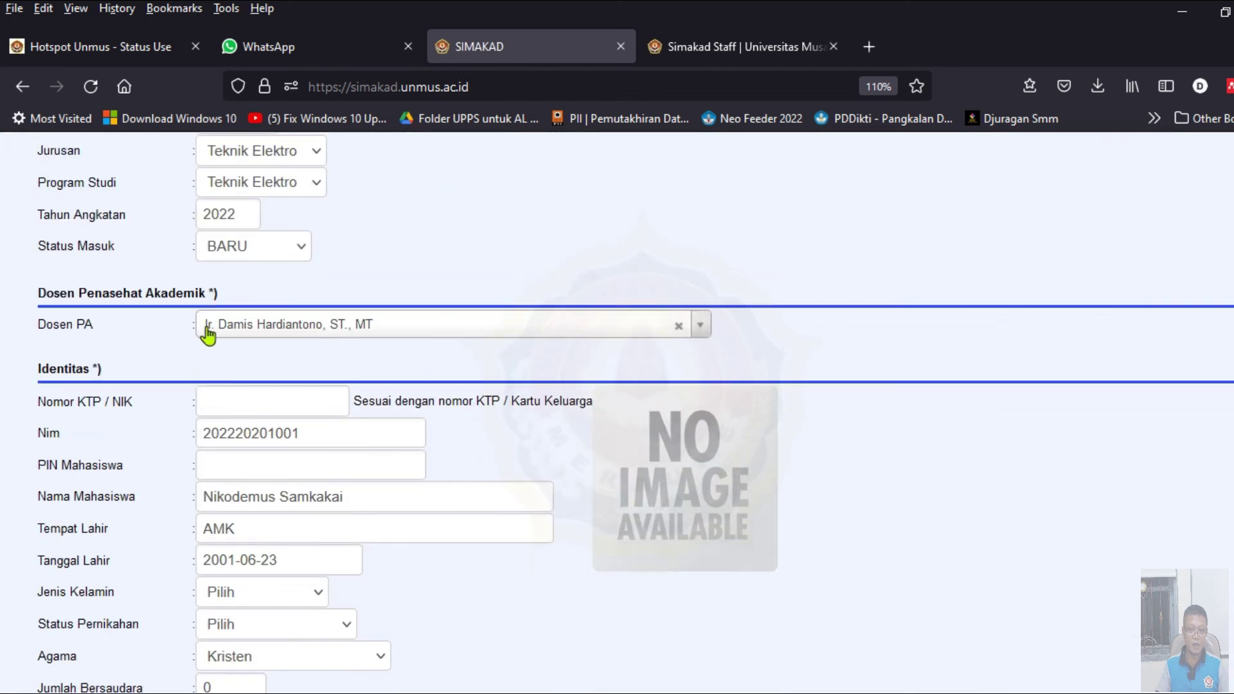
click(679, 326)
scroll(537, 455, down, 10)
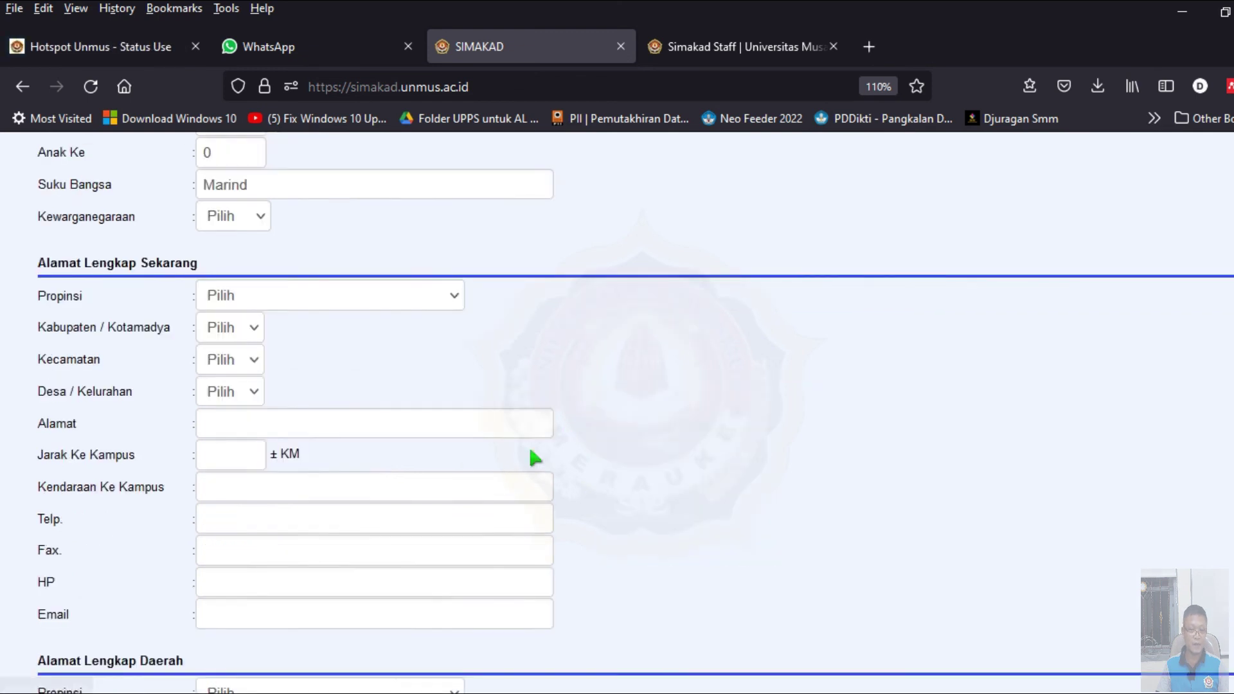
scroll(187, 550, down, 15)
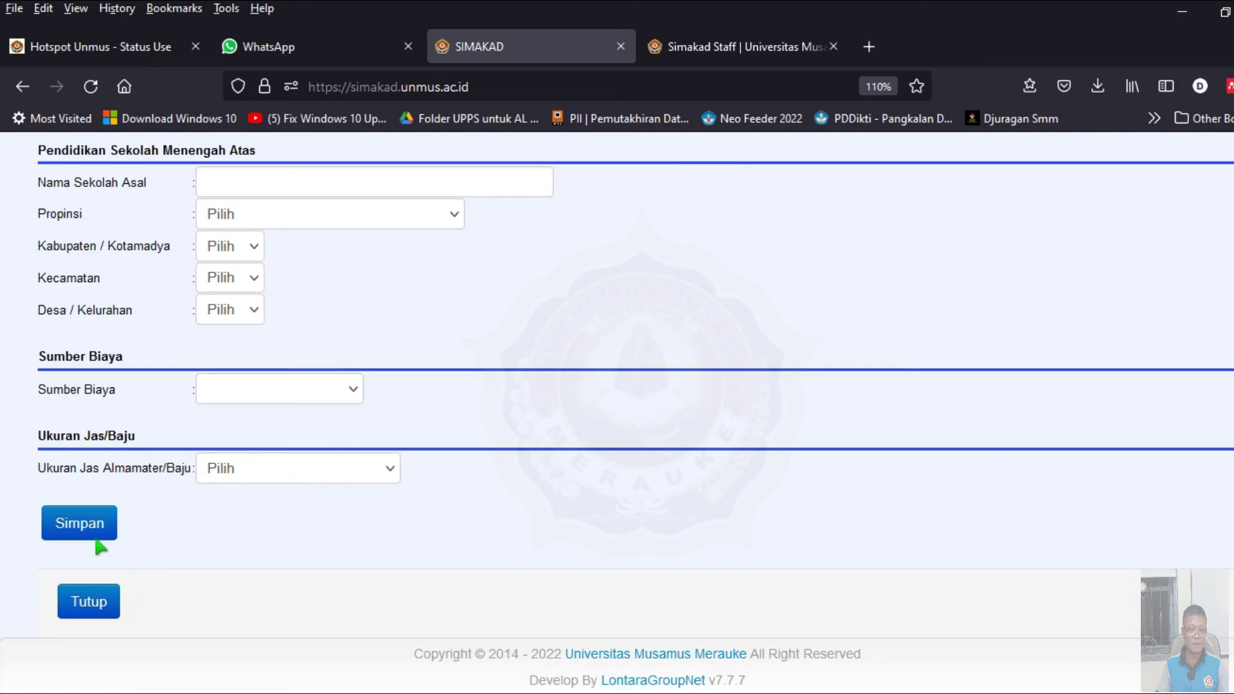
click(87, 528)
click(91, 600)
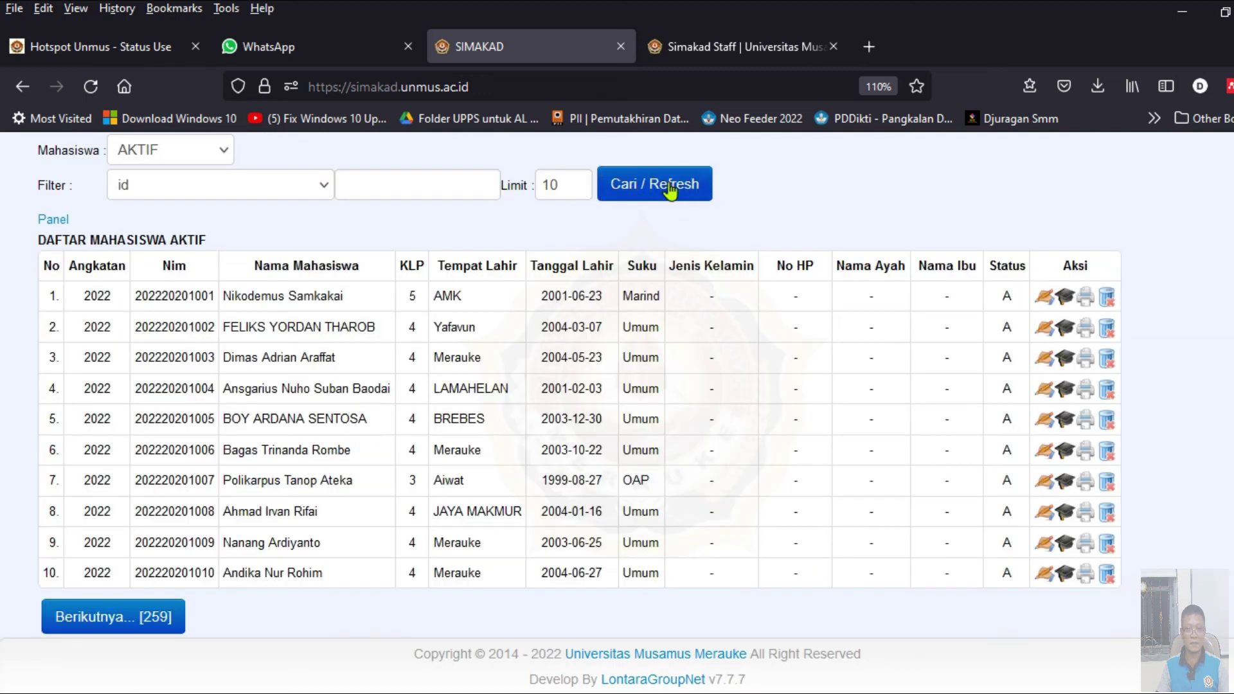
- Refresh the active student list and reopen the first record to check it, then close it
click(670, 186)
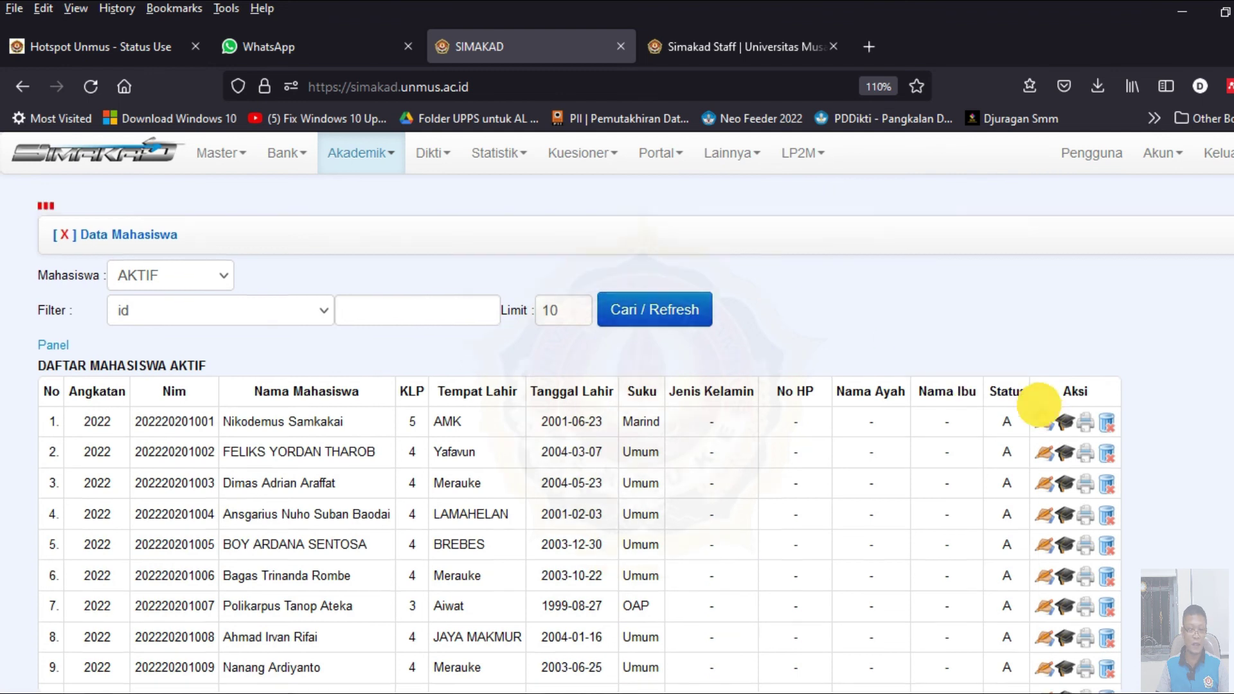
click(1044, 402)
scroll(580, 453, down, 6)
scroll(507, 448, down, 20)
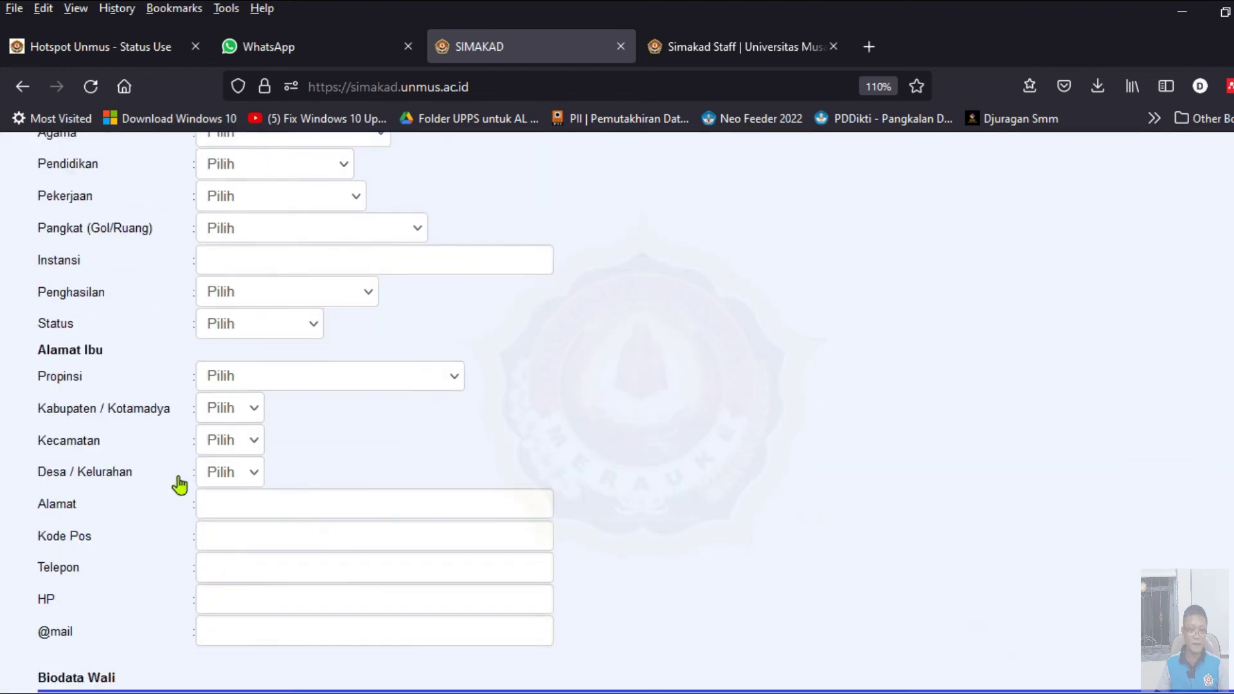
scroll(127, 553, down, 1)
click(91, 603)
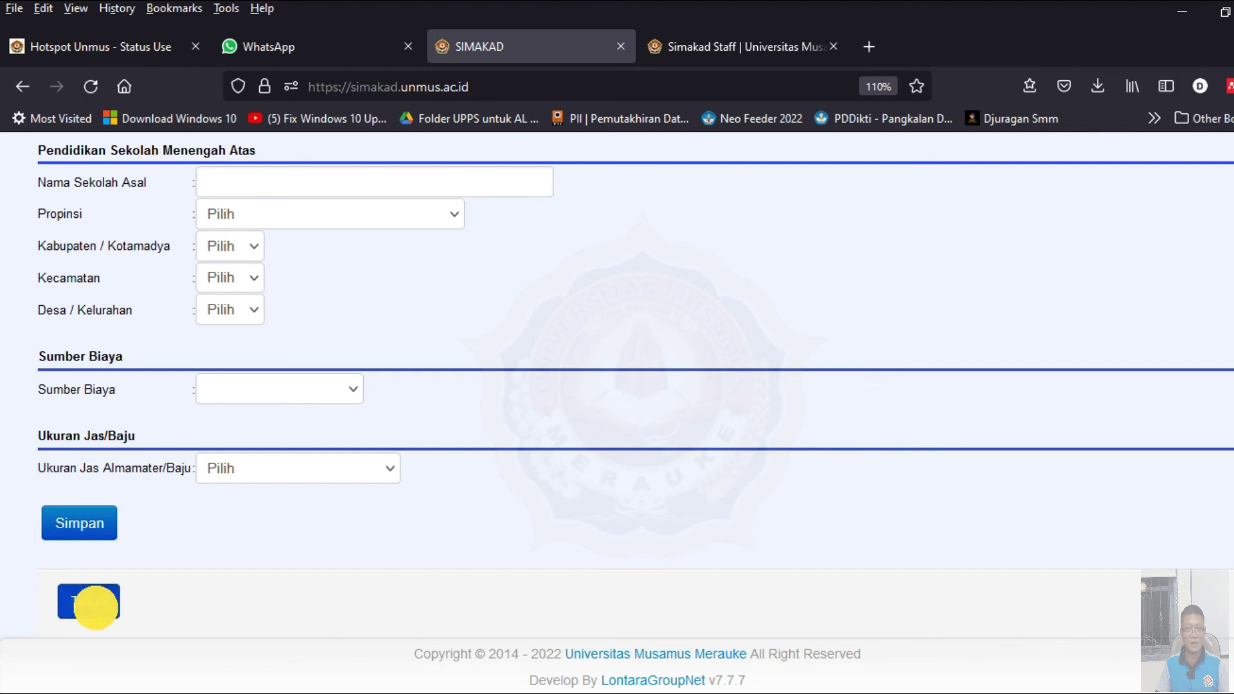
scroll(823, 225, up, 3)
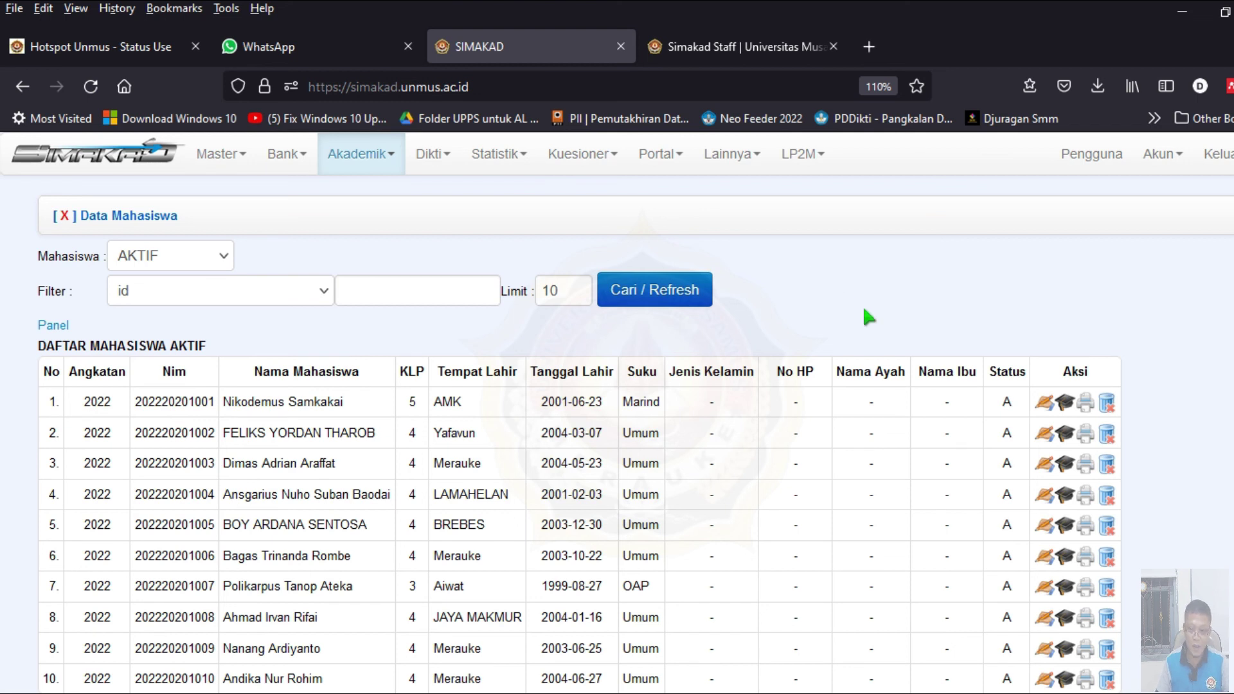
scroll(919, 322, down, 3)
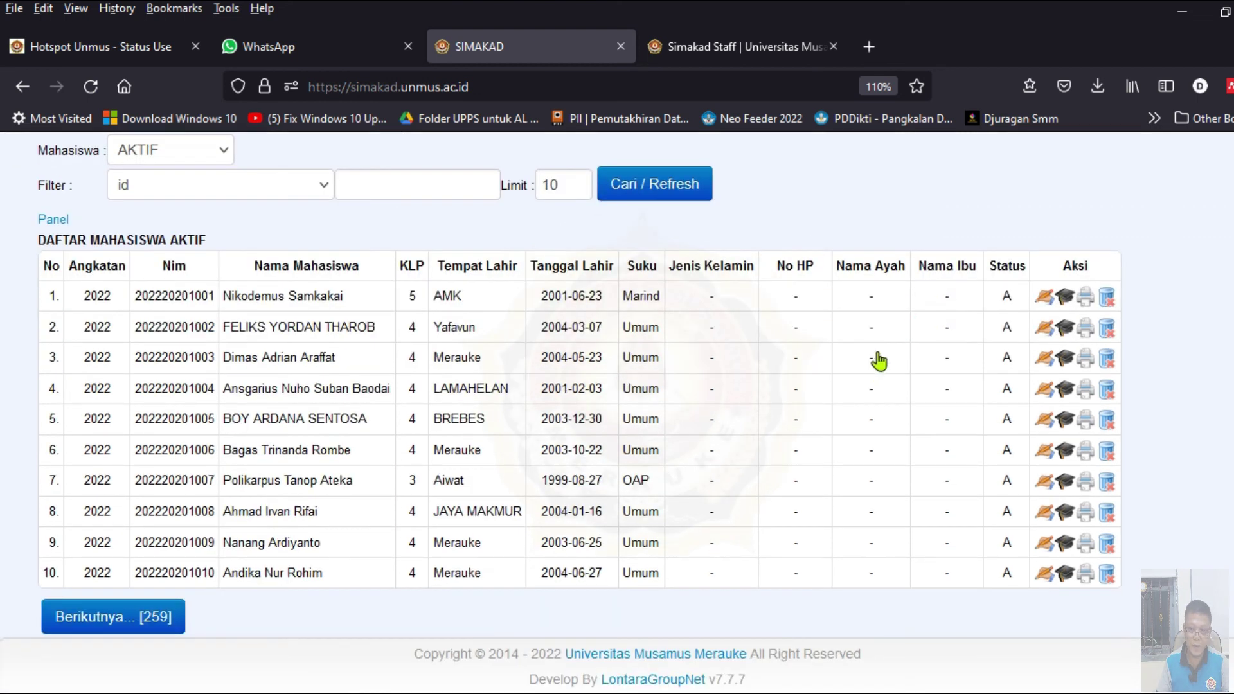
scroll(878, 358, up, 3)
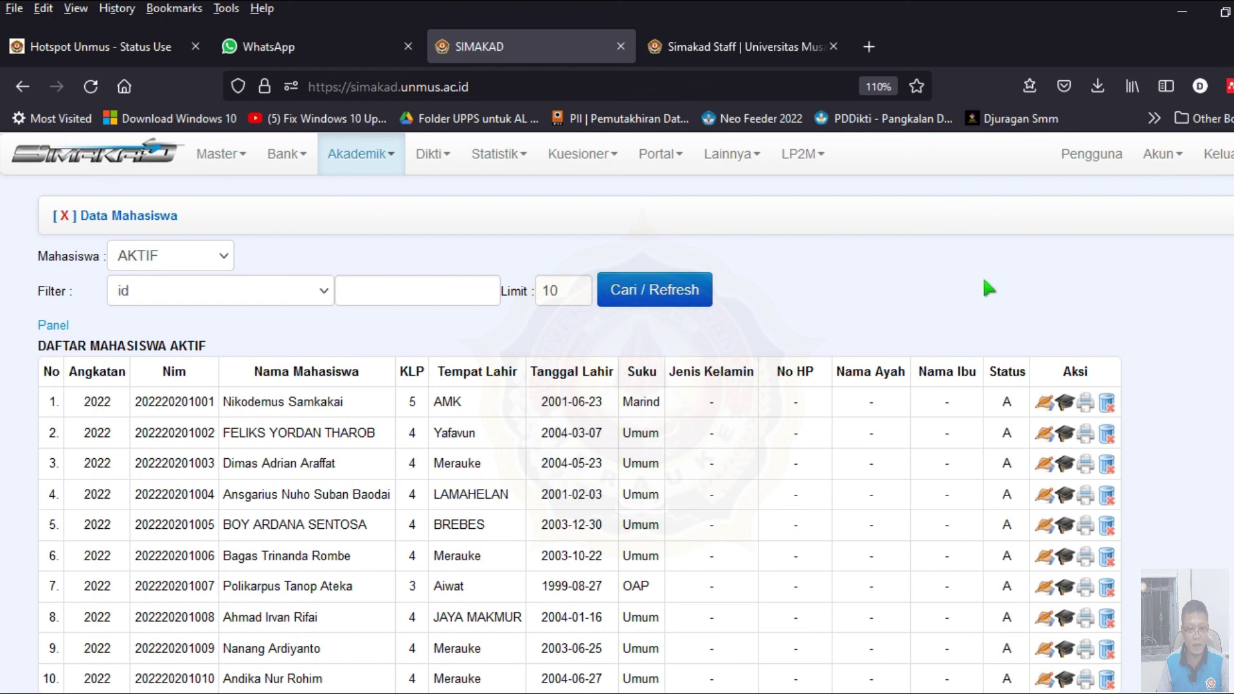